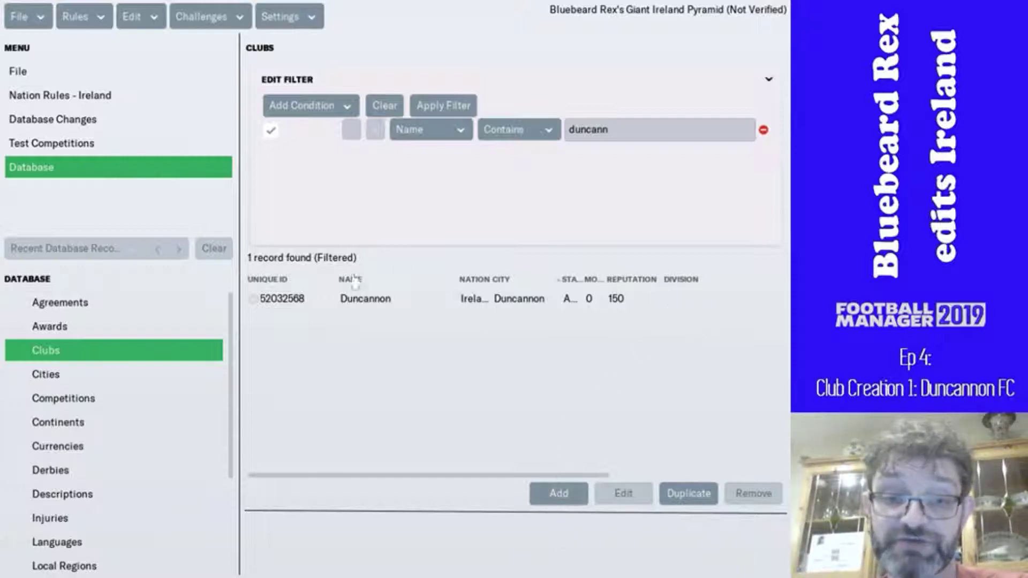
- Open Duncannon F.C. and enter nickname 'Seasiders' and hashtag 'DFC'
{"action": "double_click", "coordinate": [354, 300]}
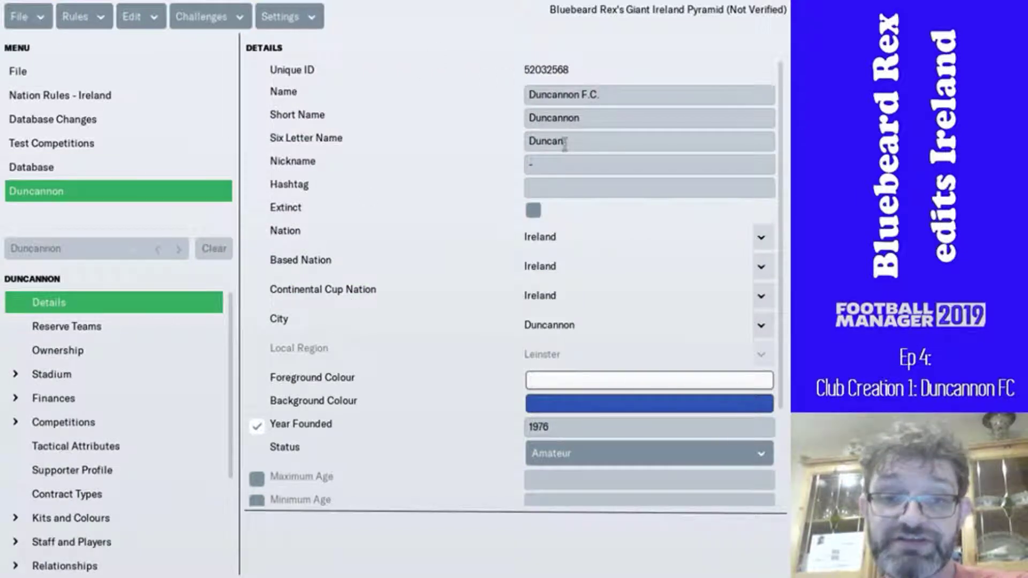
{"action": "left_click", "coordinate": [558, 160]}
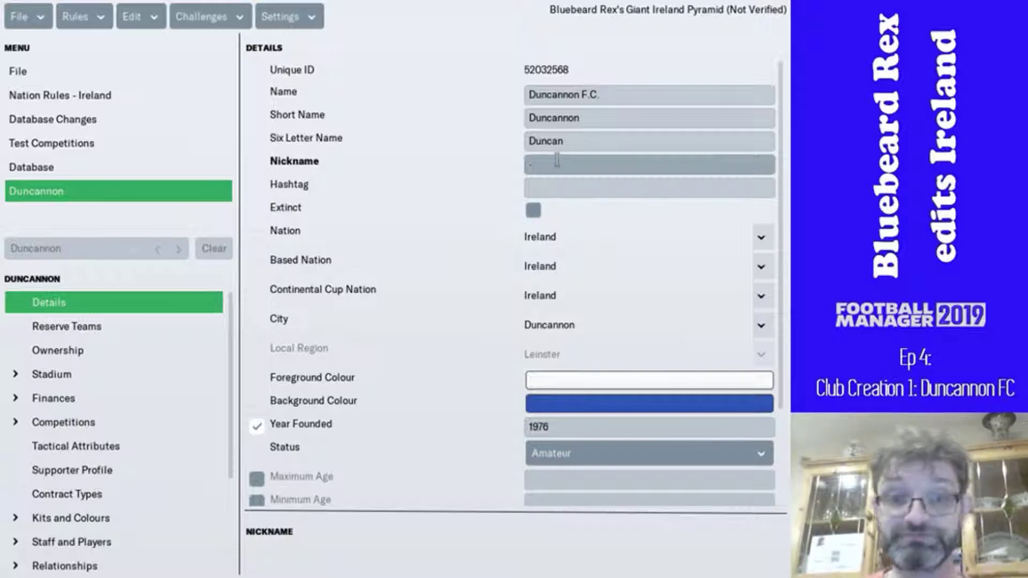
{"action": "type", "text": "Seas"}
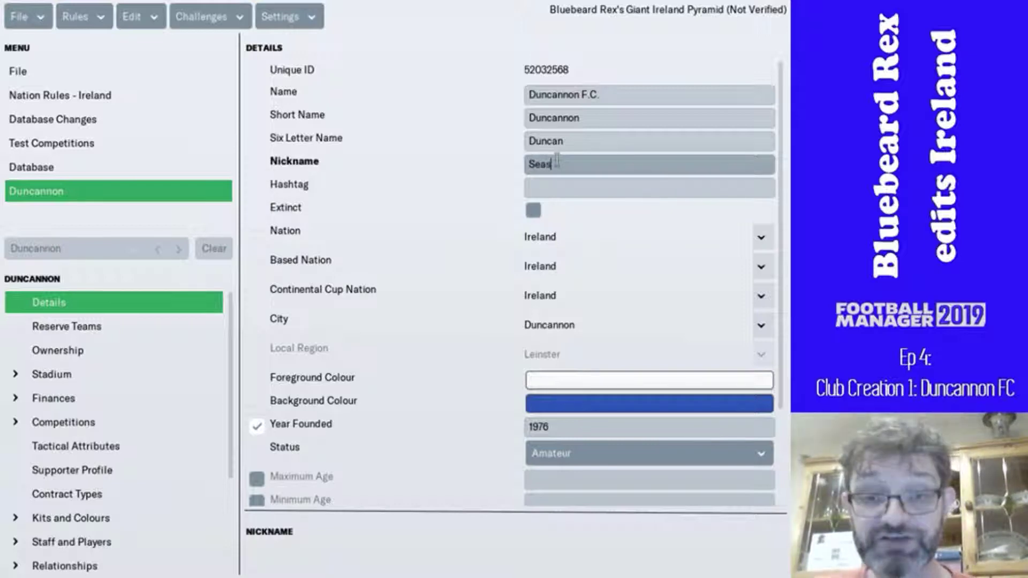
{"action": "type", "text": "ider"}
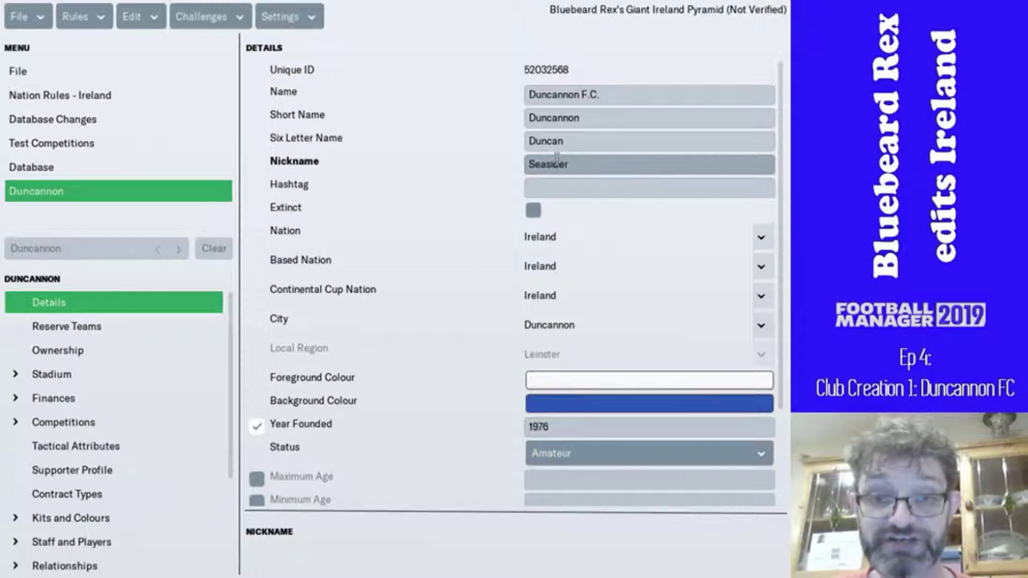
{"action": "type", "text": "s"}
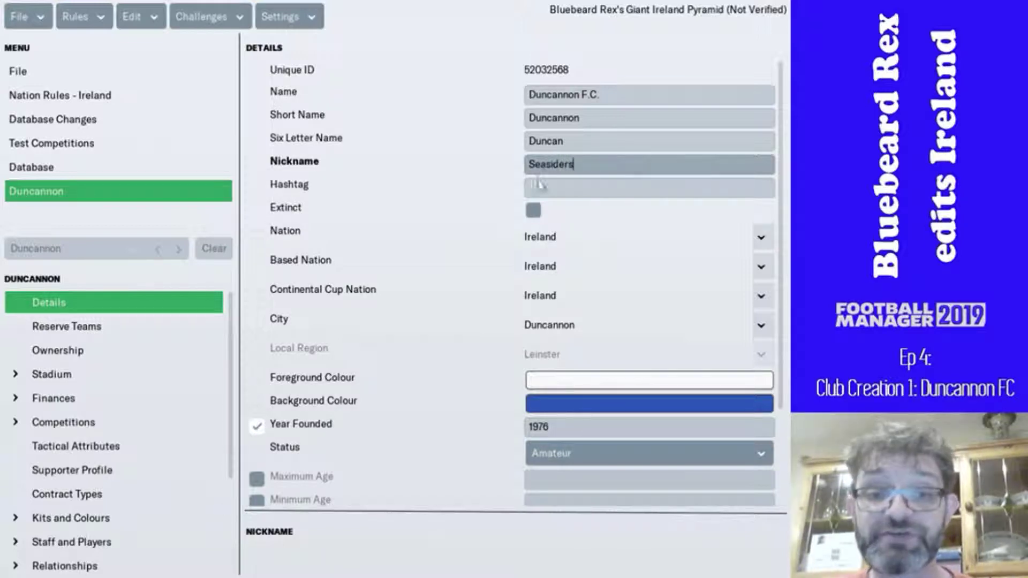
{"action": "left_click", "coordinate": [536, 186]}
{"action": "type", "text": "DFC"}
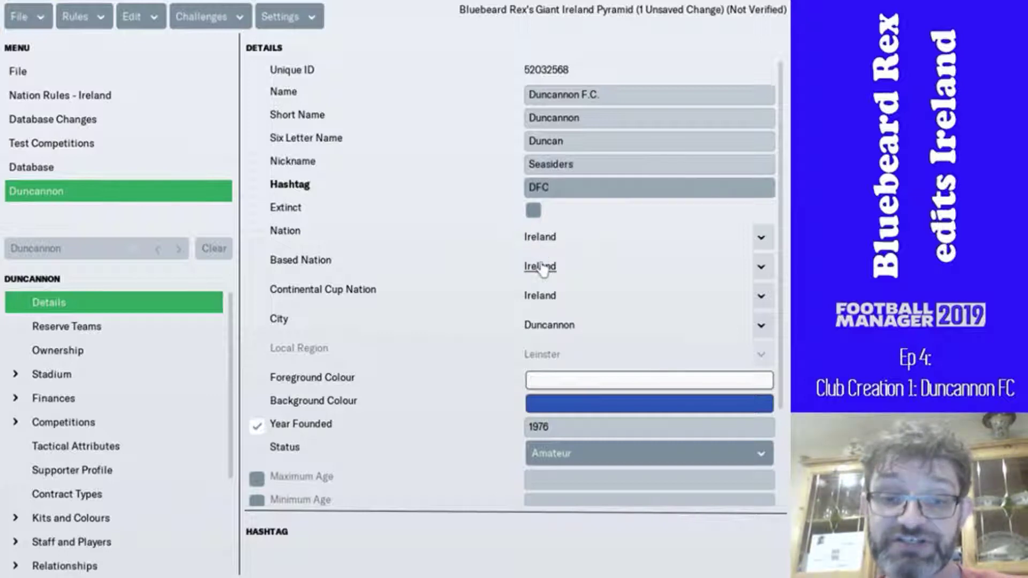
{"action": "left_click", "coordinate": [545, 329]}
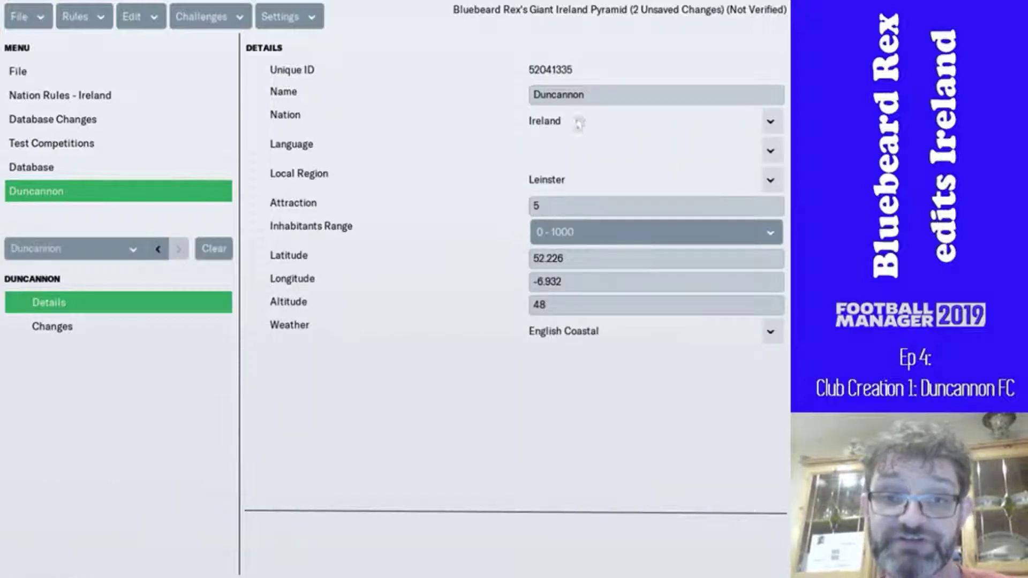
{"action": "left_click", "coordinate": [628, 240]}
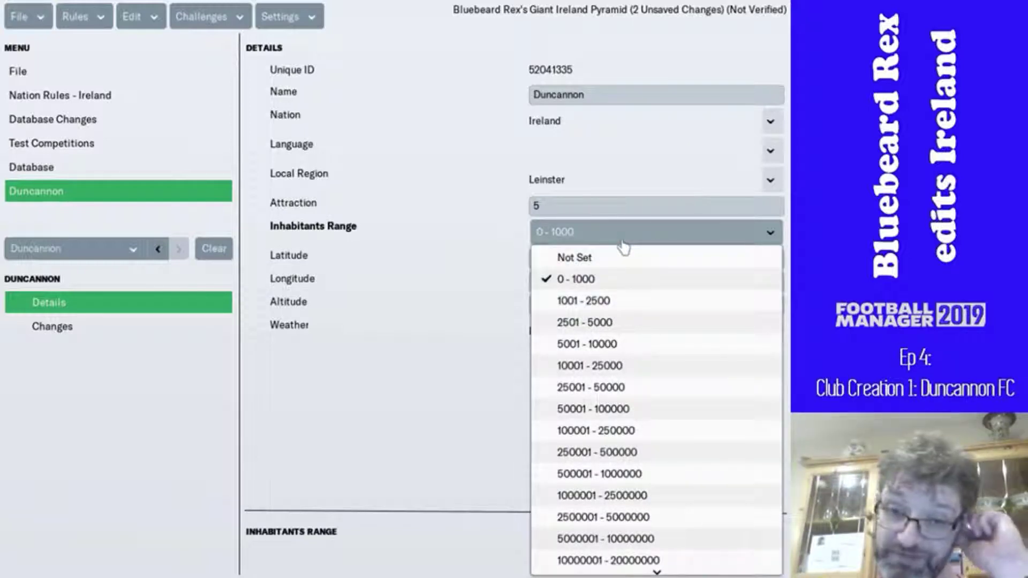
{"action": "left_click", "coordinate": [619, 232]}
{"action": "left_click", "coordinate": [618, 205]}
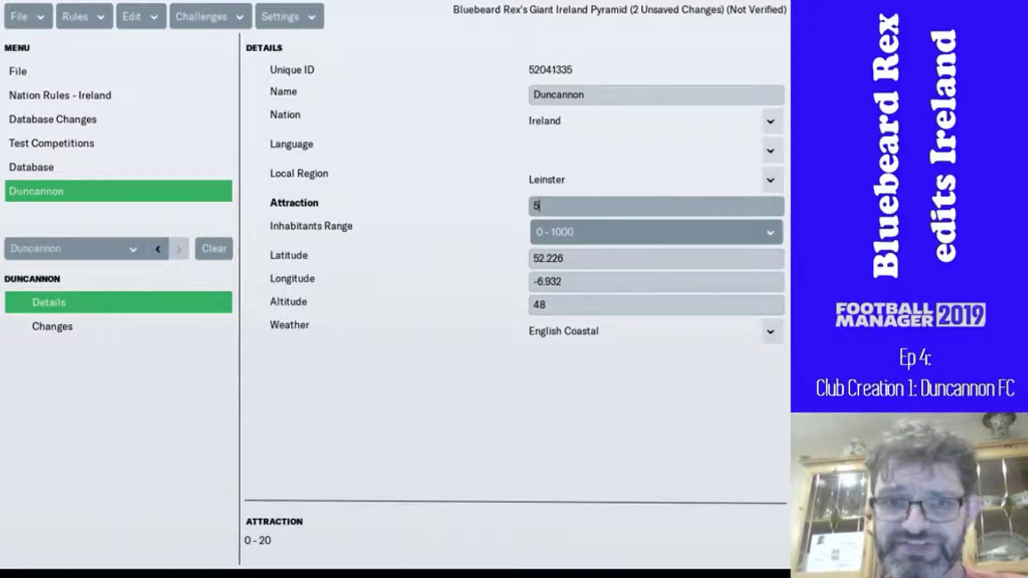
{"action": "left_click", "coordinate": [552, 304]}
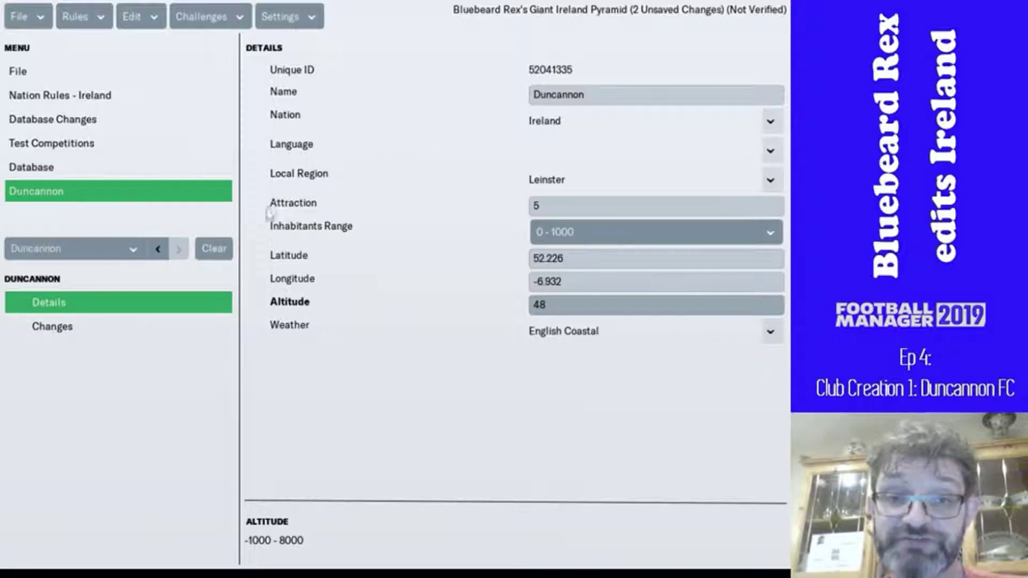
{"action": "left_click", "coordinate": [159, 251]}
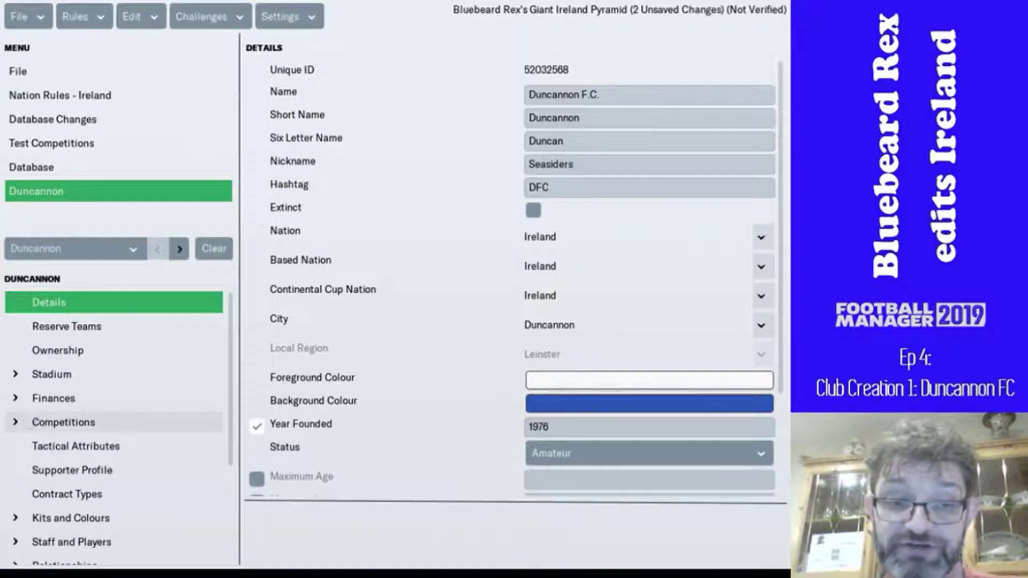
- Set Duncannon's background colour to a slightly bluer dark navy
{"action": "scroll", "coordinate": [75, 460], "scroll_direction": "down", "scroll_amount": 2}
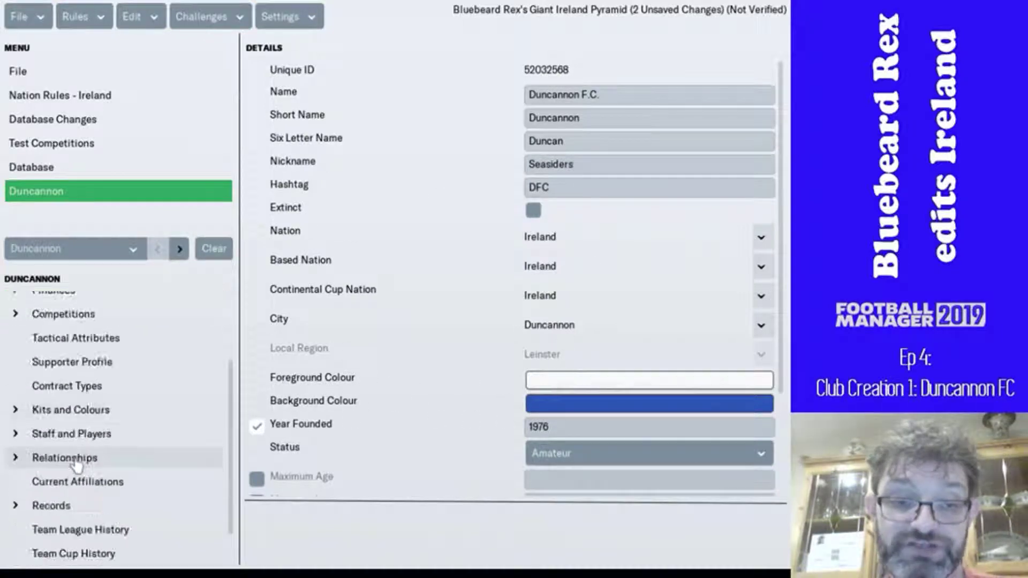
{"action": "left_click", "coordinate": [79, 415]}
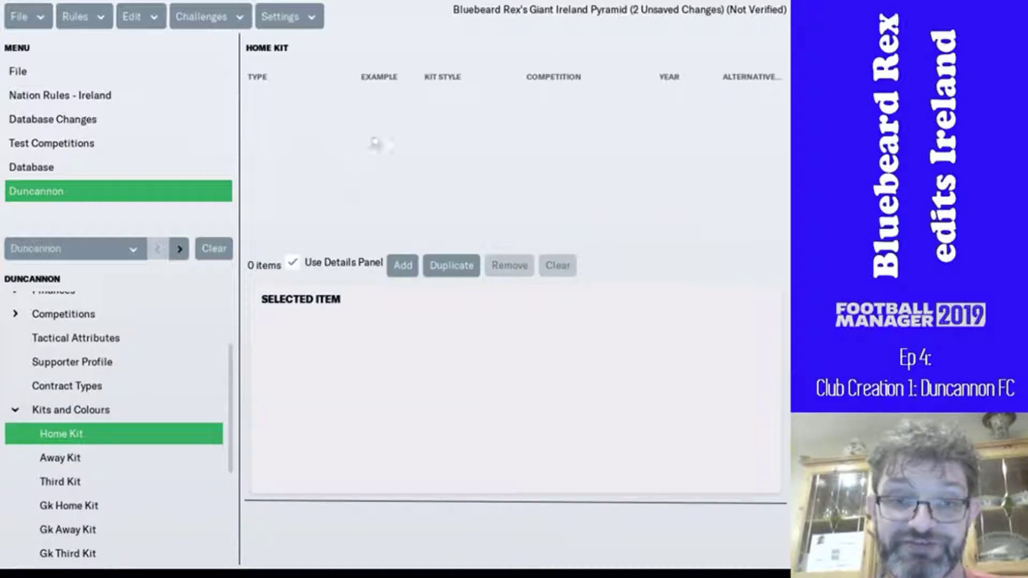
{"action": "scroll", "coordinate": [139, 410], "scroll_direction": "up", "scroll_amount": 2}
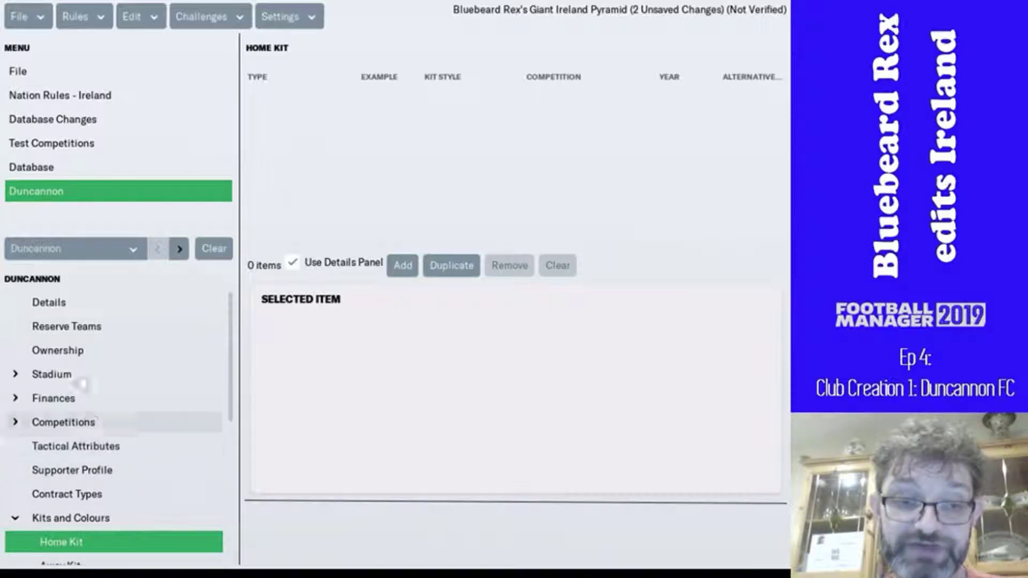
{"action": "left_click", "coordinate": [76, 305]}
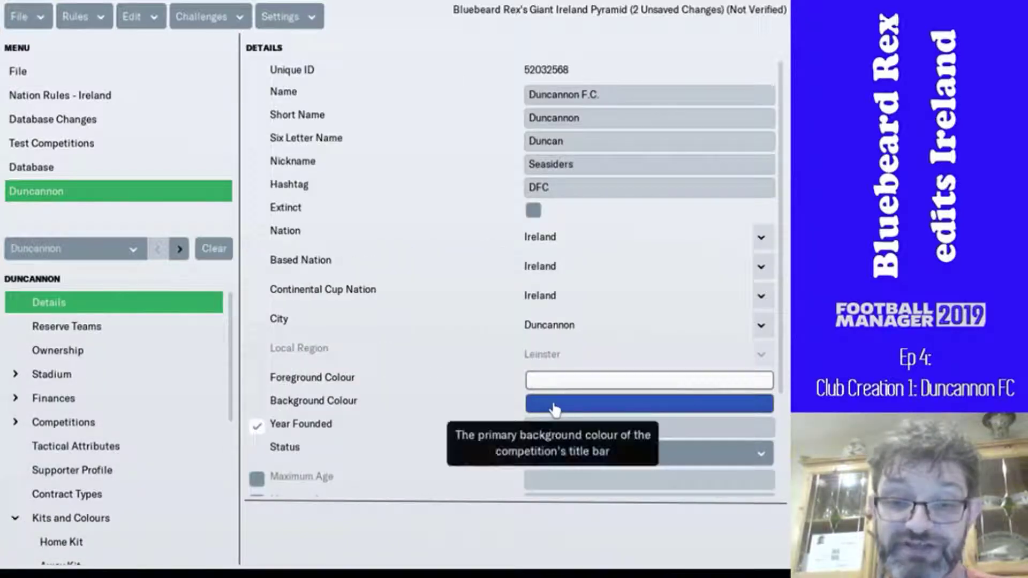
{"action": "left_click", "coordinate": [554, 410]}
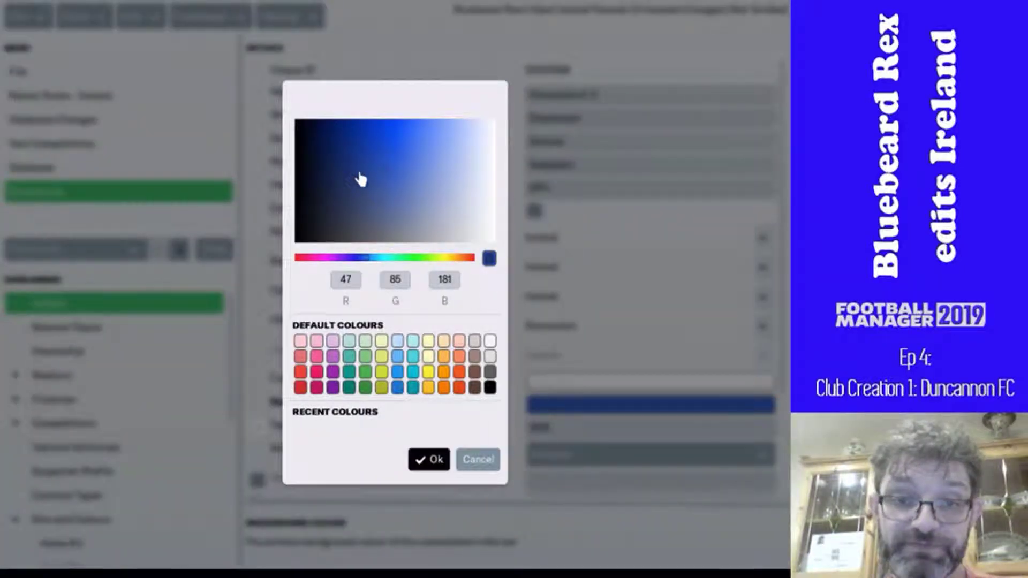
{"action": "left_click", "coordinate": [340, 184]}
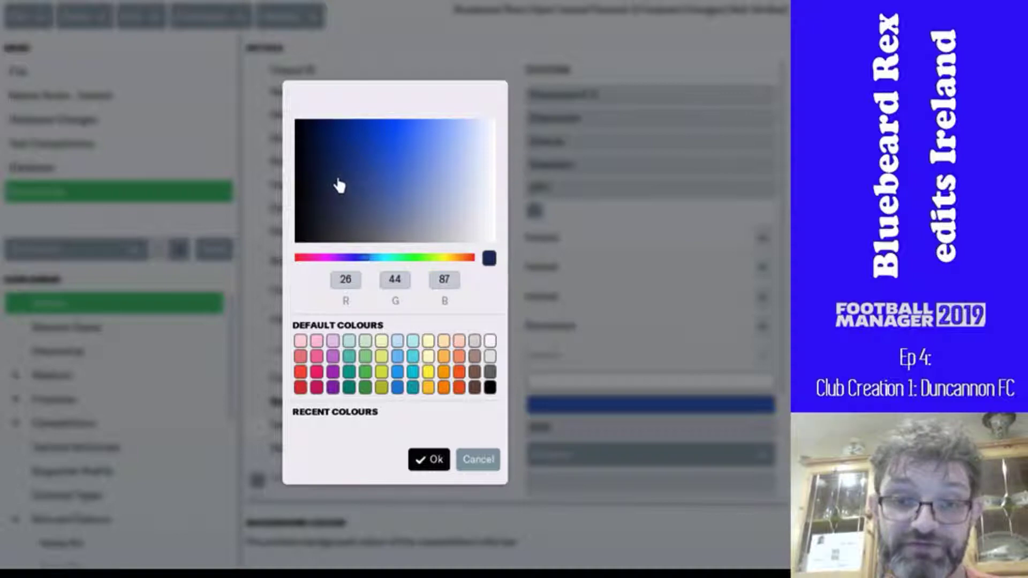
{"action": "left_click", "coordinate": [428, 460]}
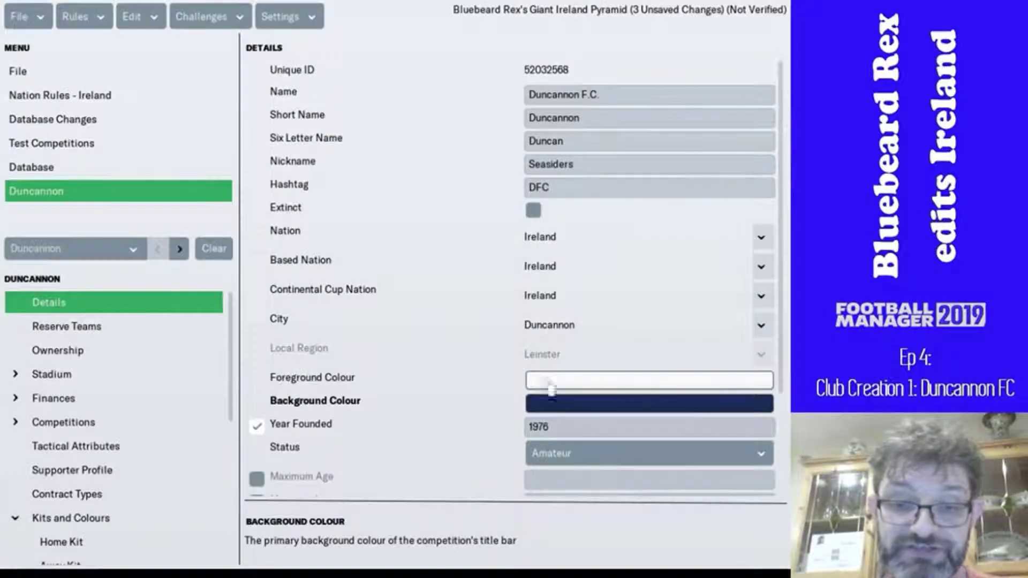
{"action": "left_click", "coordinate": [546, 405]}
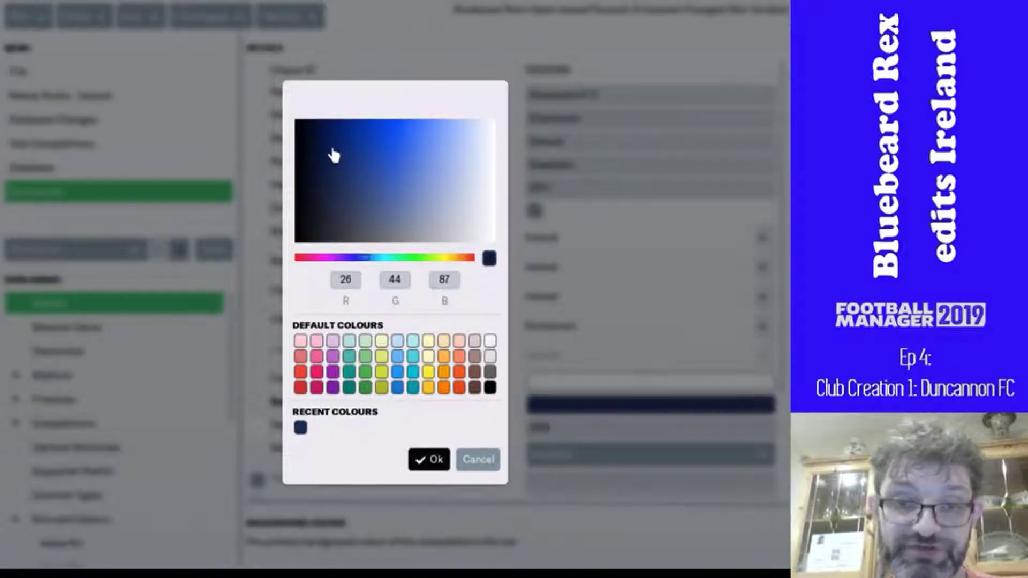
{"action": "left_click_drag", "start_coordinate": [335, 154], "coordinate": [352, 146]}
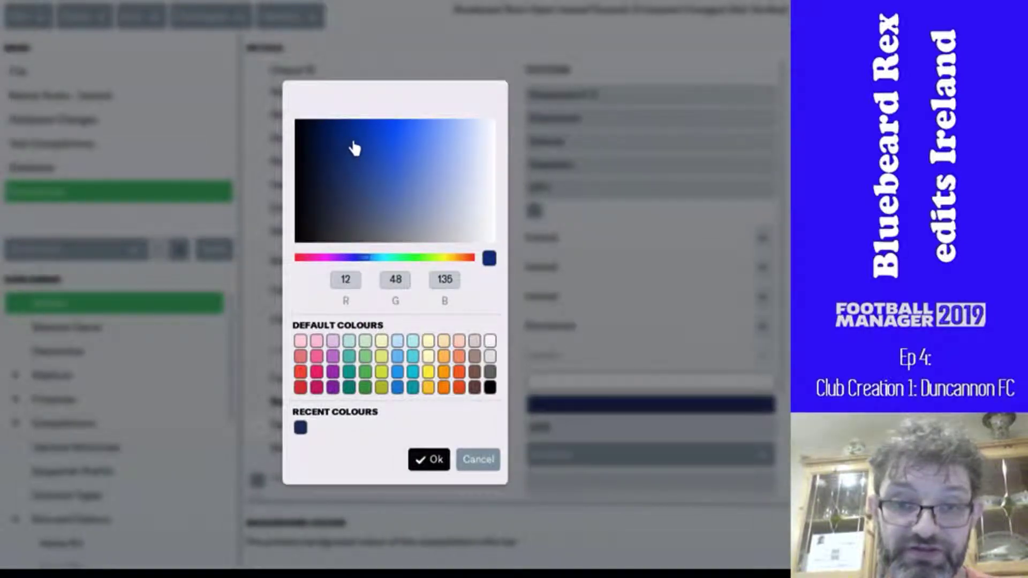
{"action": "left_click", "coordinate": [431, 462]}
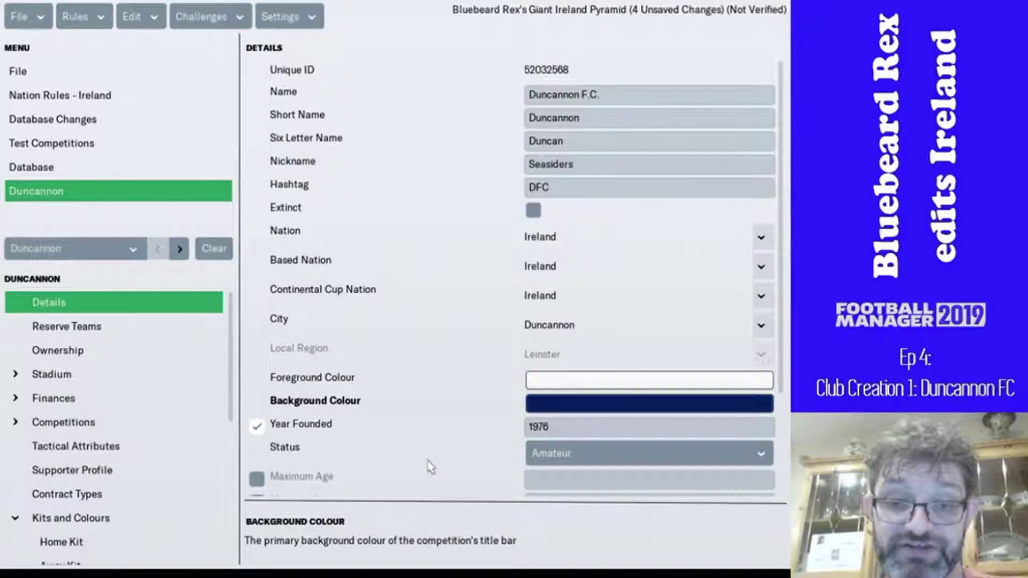
- Set the foreground colour to yellow (250, 225, 3)
{"action": "left_click", "coordinate": [542, 380]}
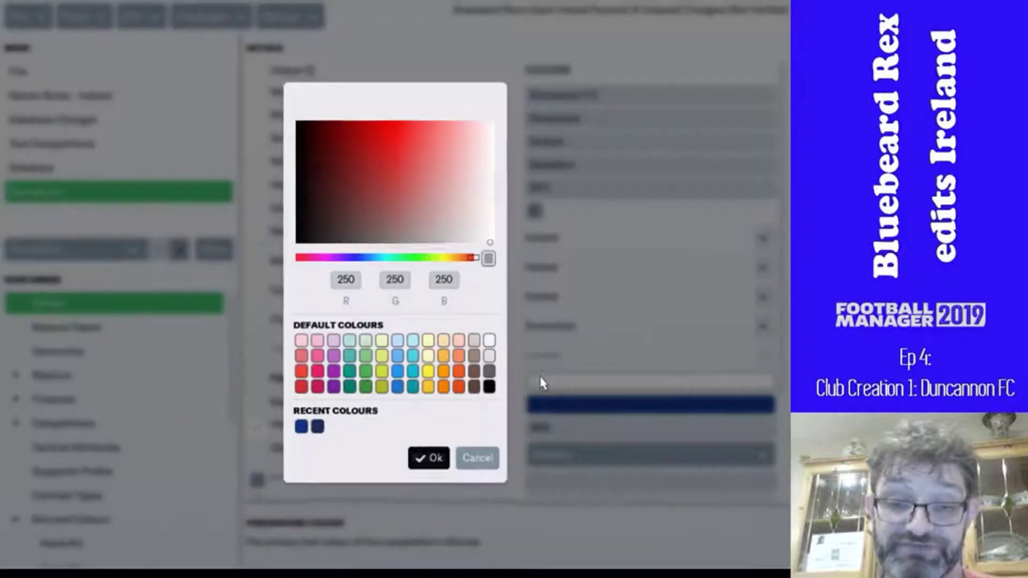
{"action": "left_click", "coordinate": [428, 372]}
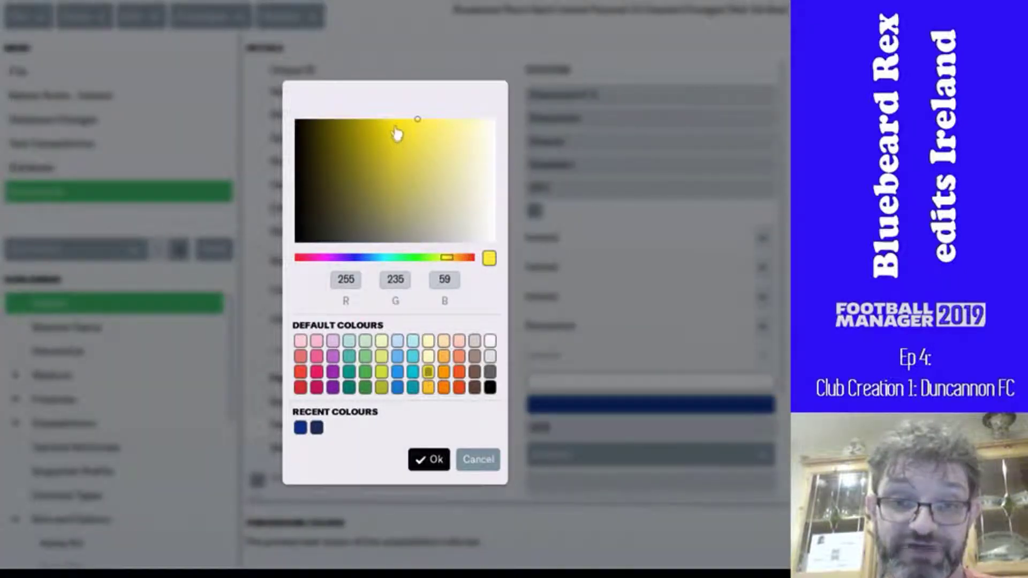
{"action": "left_click", "coordinate": [395, 122]}
{"action": "left_click", "coordinate": [428, 460]}
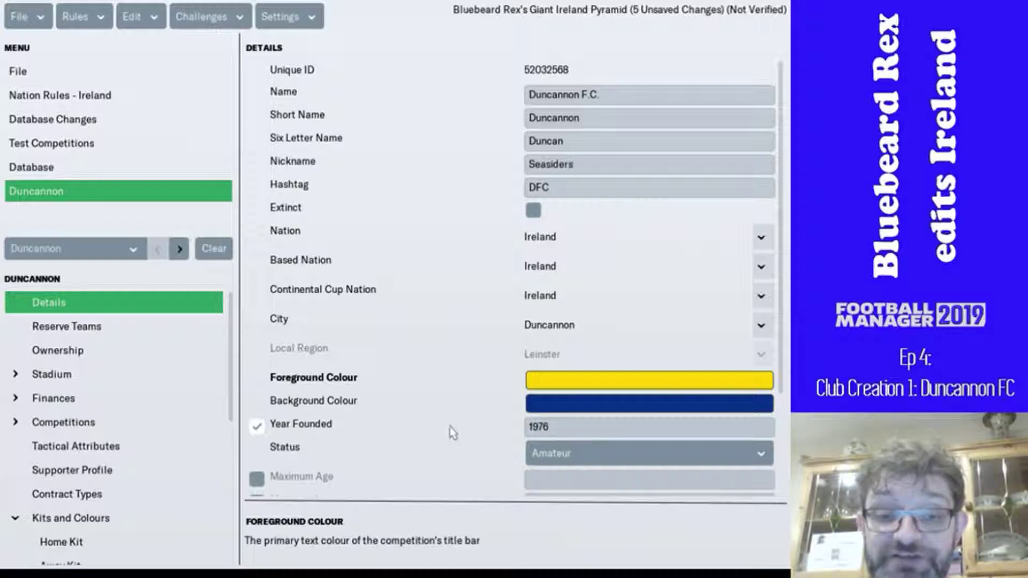
{"action": "scroll", "coordinate": [450, 429], "scroll_direction": "down", "scroll_amount": 3}
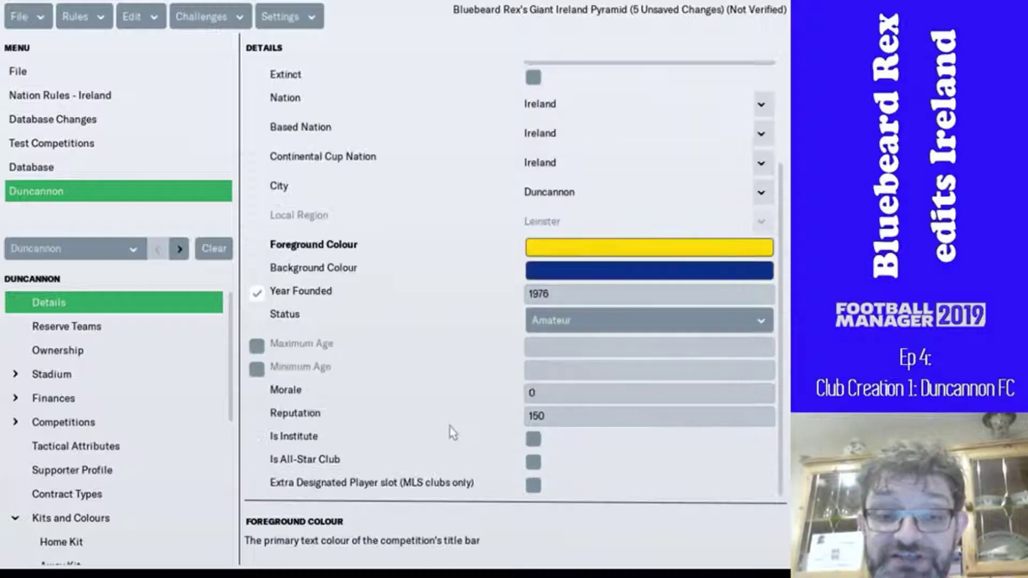
- Keep the club status as Amateur and set morale to 10
{"action": "left_click", "coordinate": [557, 327]}
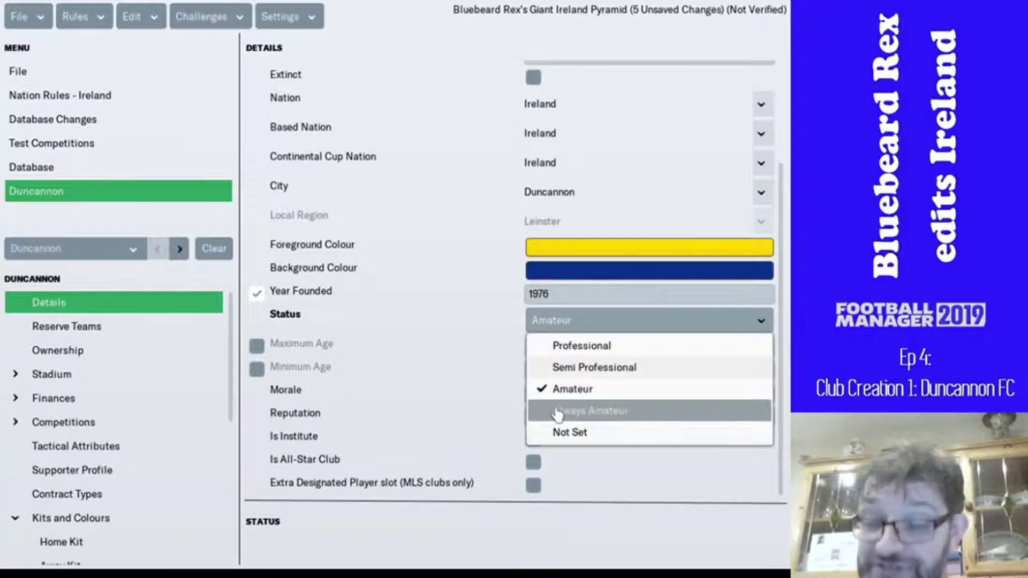
{"action": "left_click", "coordinate": [490, 326]}
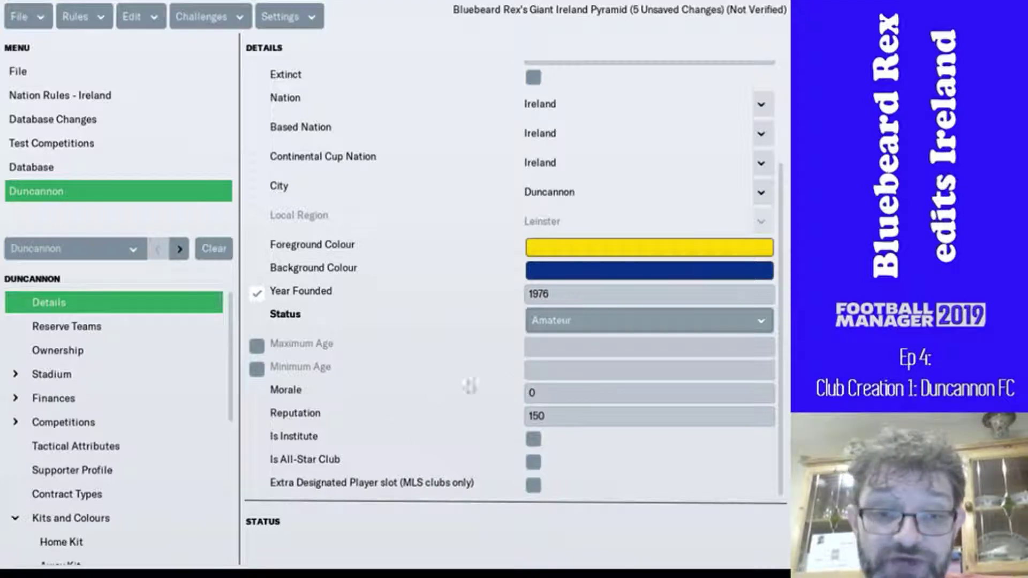
{"action": "left_click", "coordinate": [526, 391]}
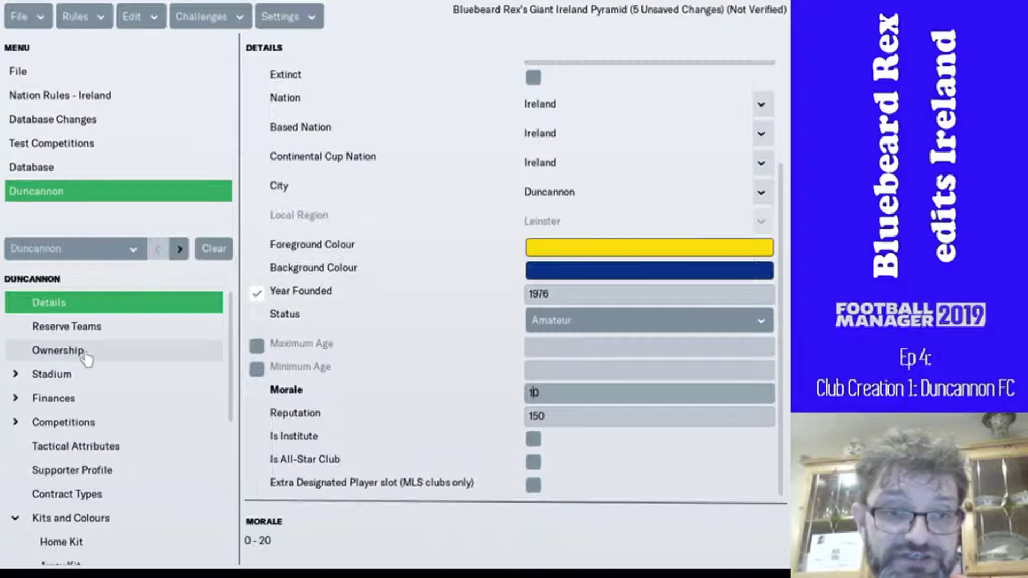
{"action": "key", "text": "Return"}
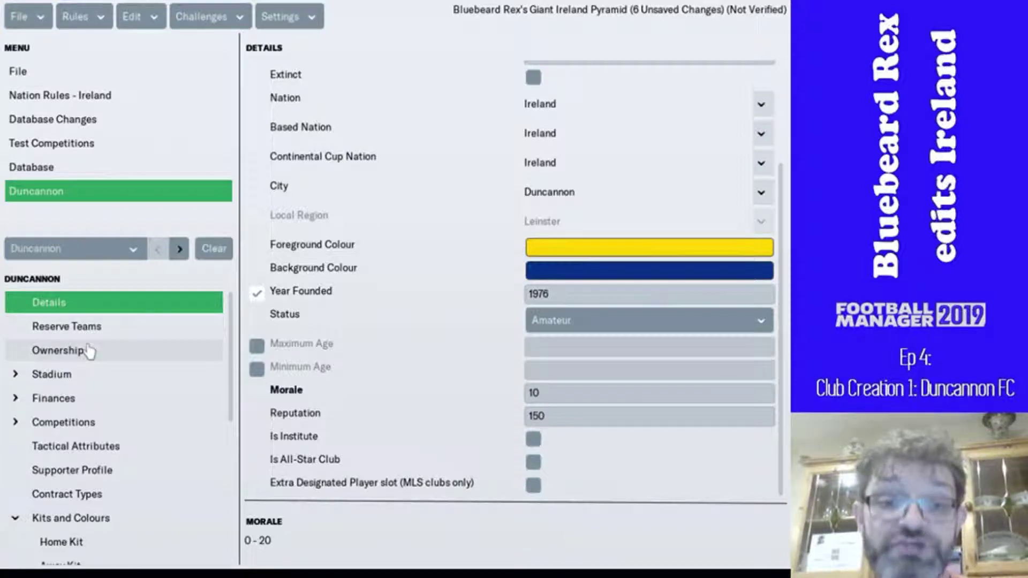
- Keep the chairman title as Chairman and set ownership to Member Owned (Elections)
{"action": "left_click", "coordinate": [86, 351]}
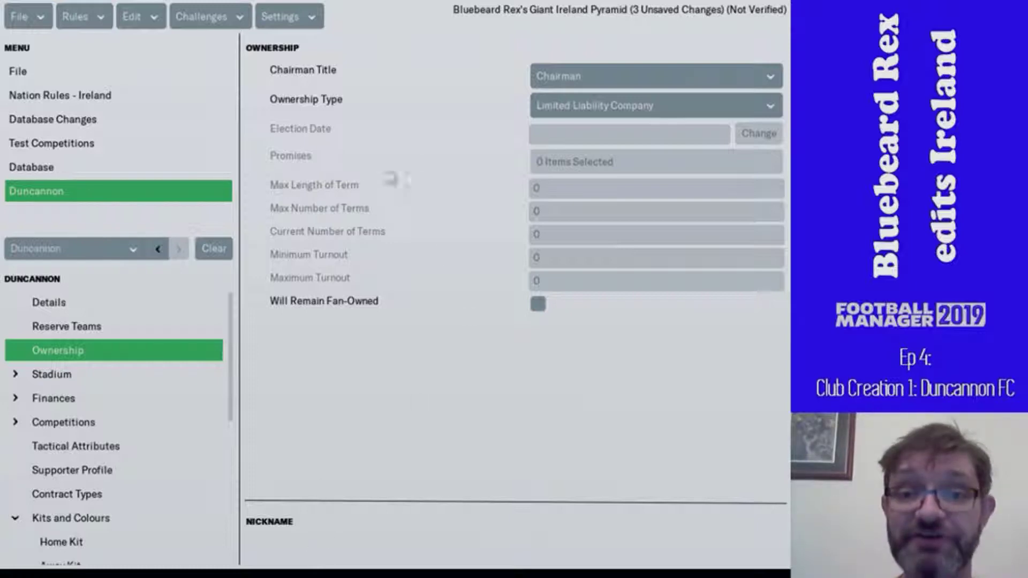
{"action": "left_click", "coordinate": [591, 79]}
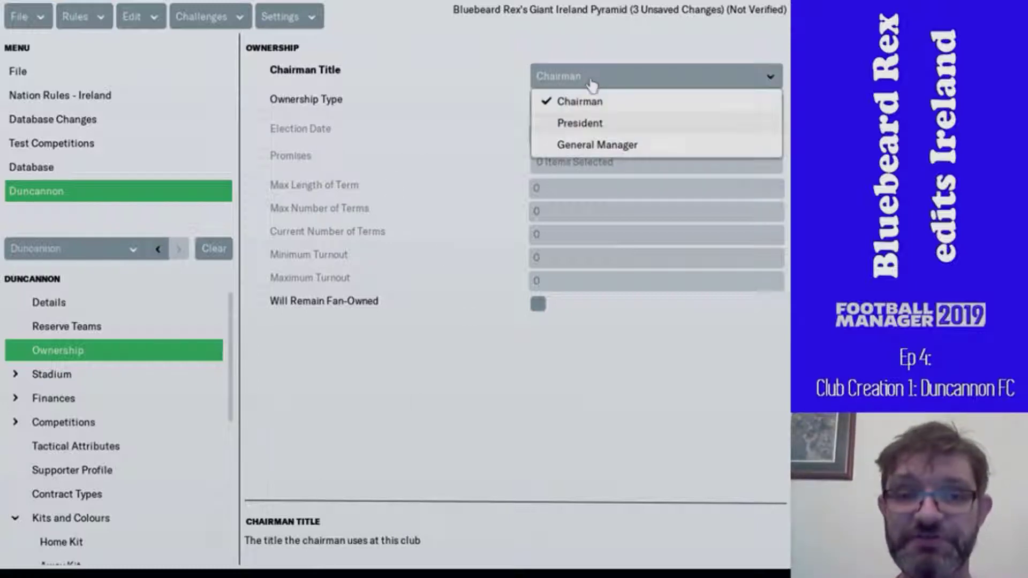
{"action": "left_click", "coordinate": [614, 124]}
{"action": "left_click", "coordinate": [620, 76]}
{"action": "left_click", "coordinate": [631, 145]}
{"action": "left_click", "coordinate": [611, 77]}
{"action": "left_click", "coordinate": [612, 103]}
{"action": "left_click", "coordinate": [619, 106]}
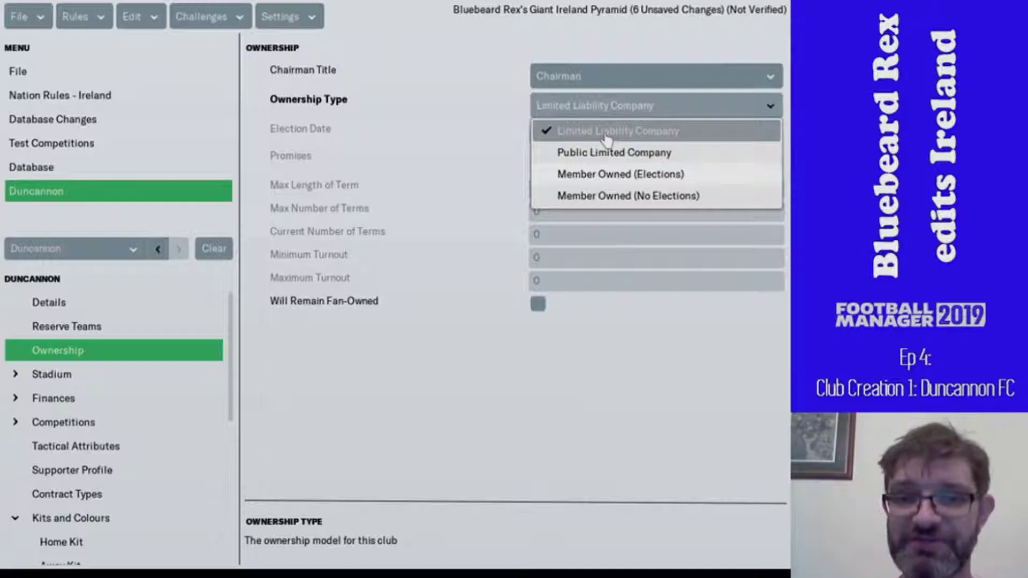
{"action": "left_click", "coordinate": [658, 175]}
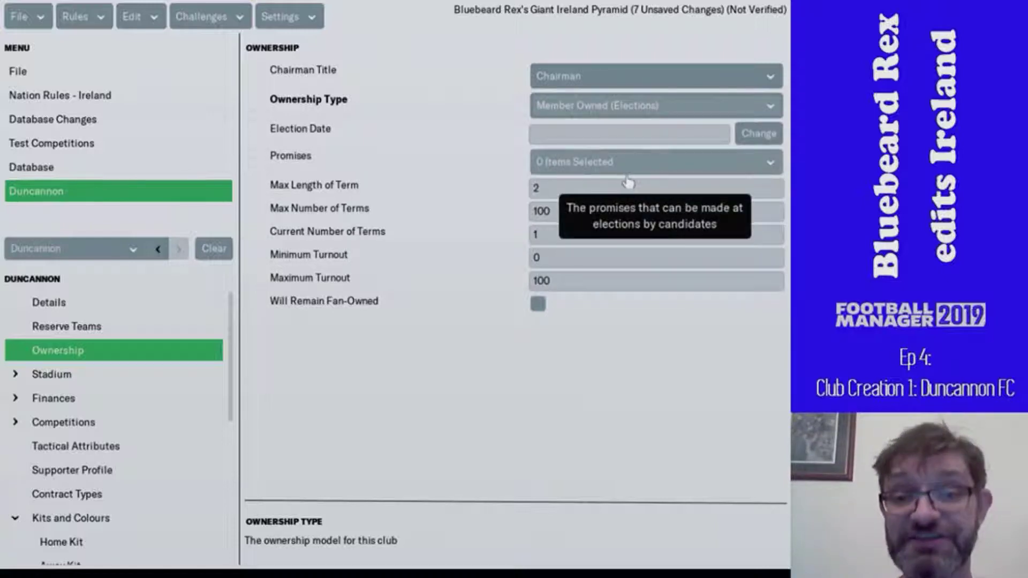
- Set the election date to 8 December 2018
{"action": "left_click", "coordinate": [758, 135]}
{"action": "left_click", "coordinate": [375, 165]}
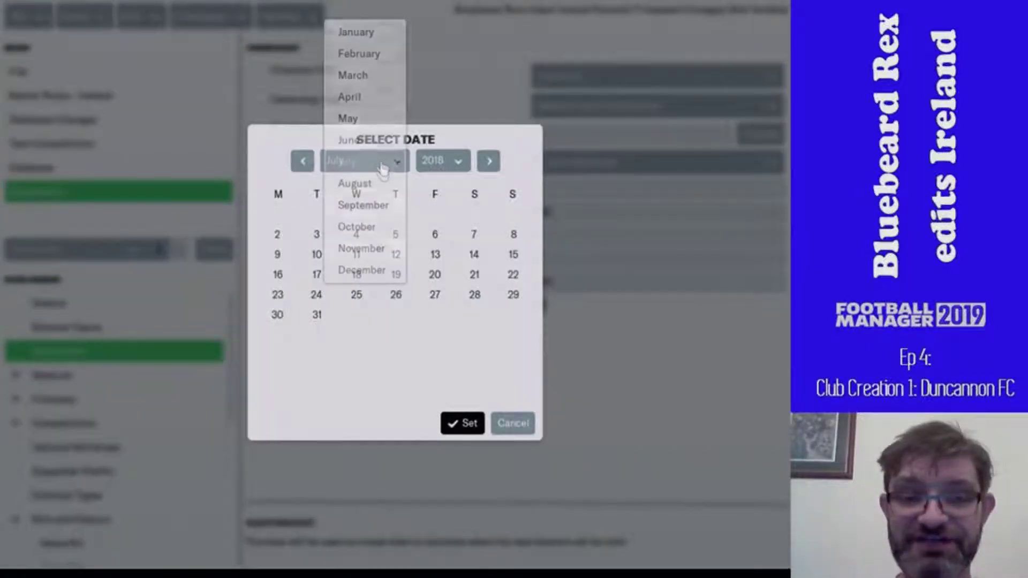
{"action": "left_click", "coordinate": [375, 271]}
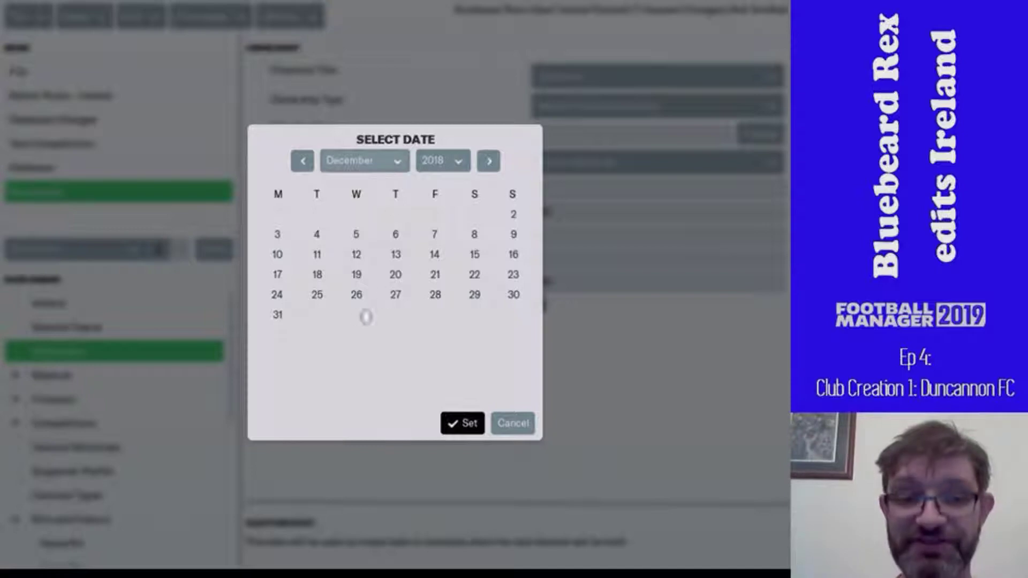
{"action": "left_click", "coordinate": [475, 236]}
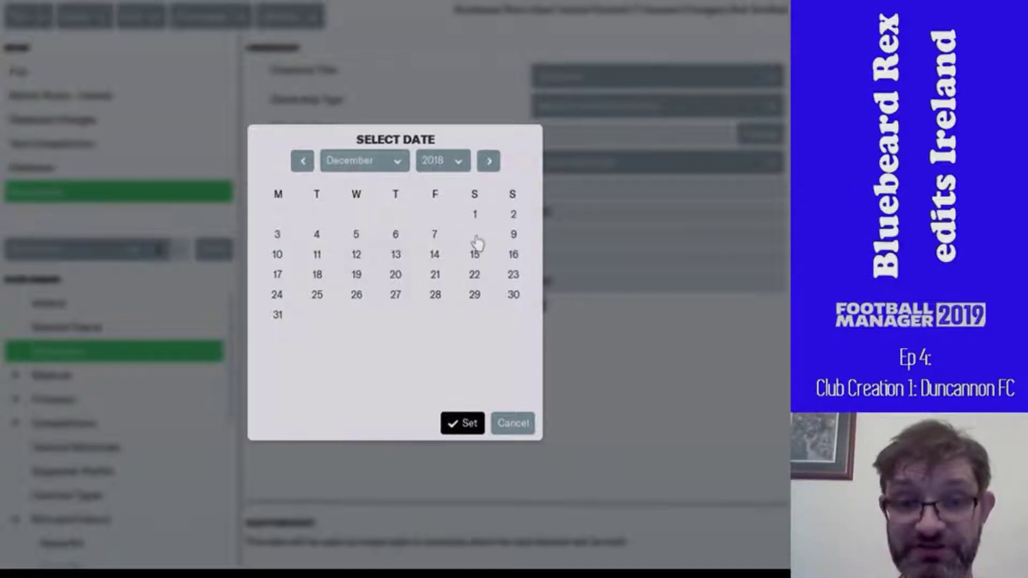
{"action": "left_click", "coordinate": [472, 426]}
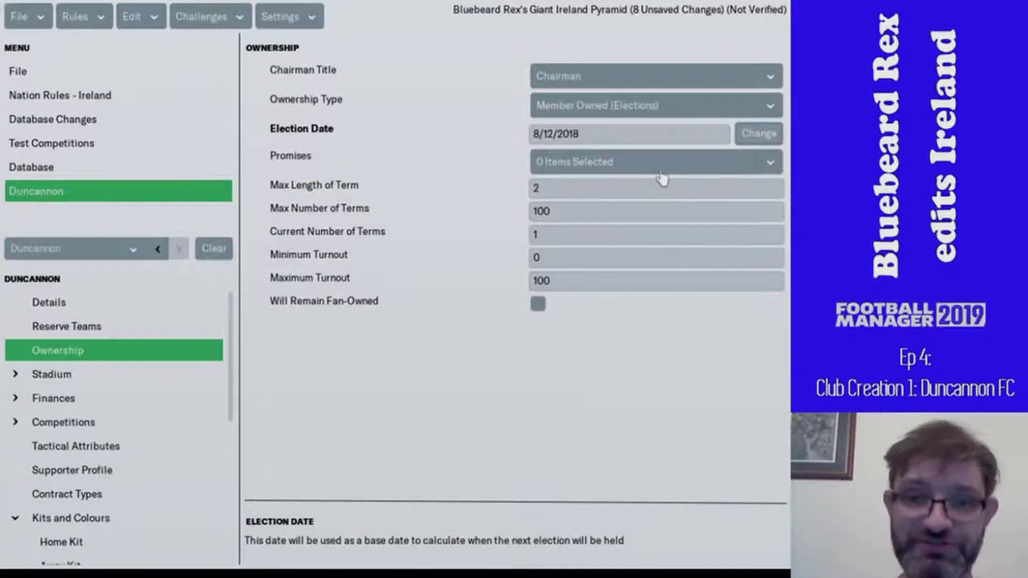
- With no election promises, set max term length 1 and max terms 10, then open General finances
{"action": "left_click", "coordinate": [662, 171]}
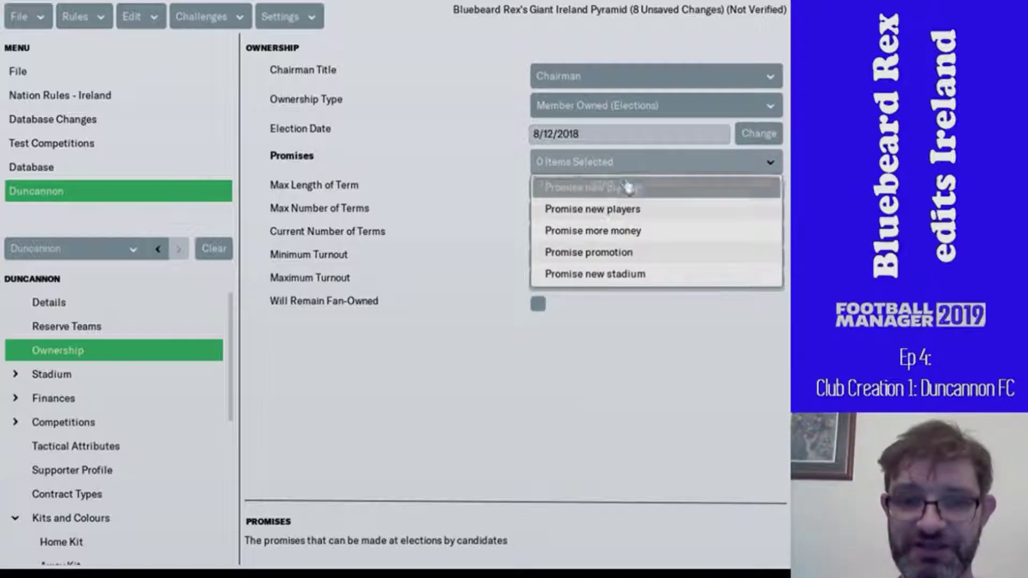
{"action": "left_click", "coordinate": [559, 172]}
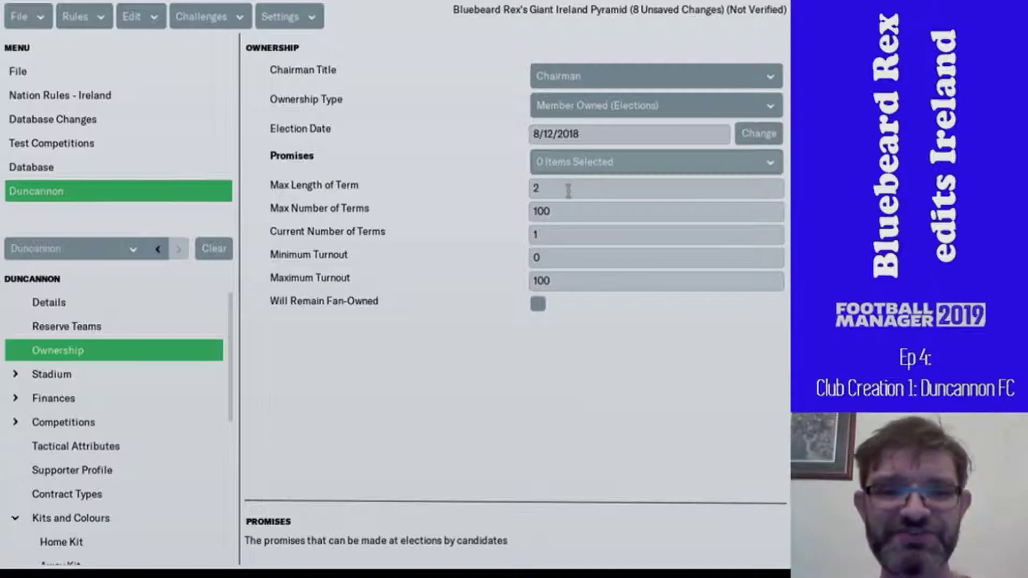
{"action": "left_click", "coordinate": [568, 191]}
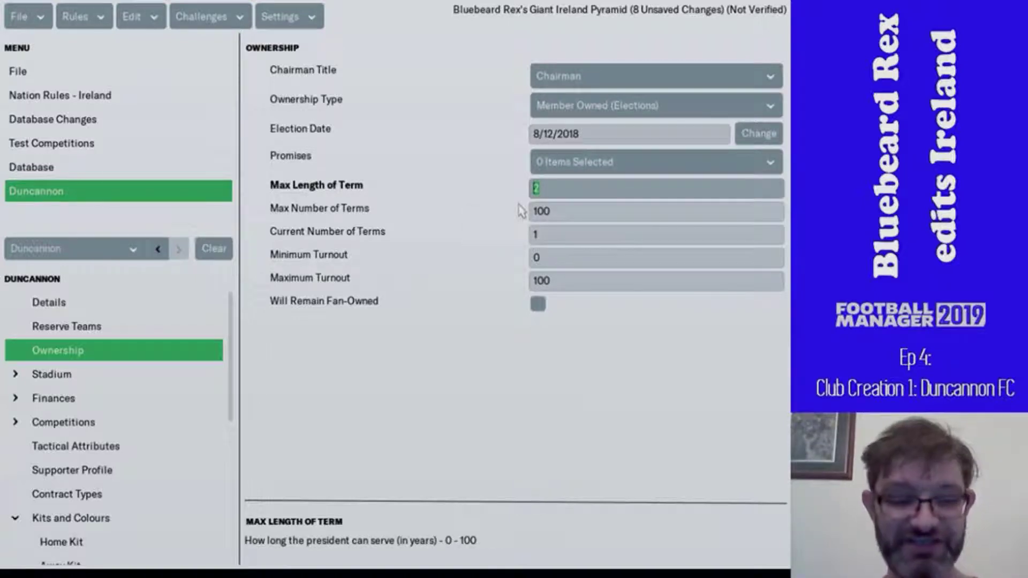
{"action": "type", "text": "1"}
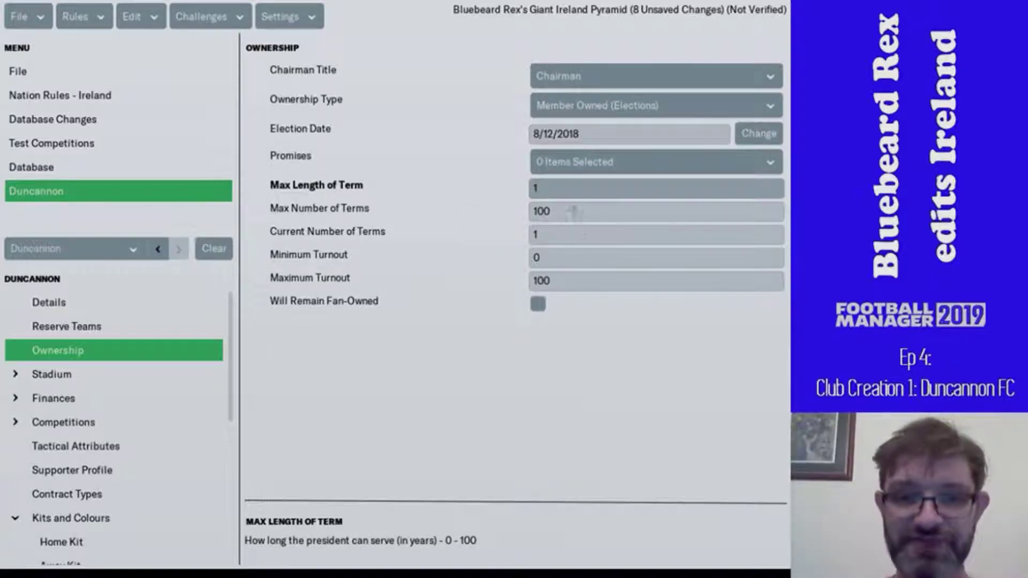
{"action": "left_click", "coordinate": [567, 209]}
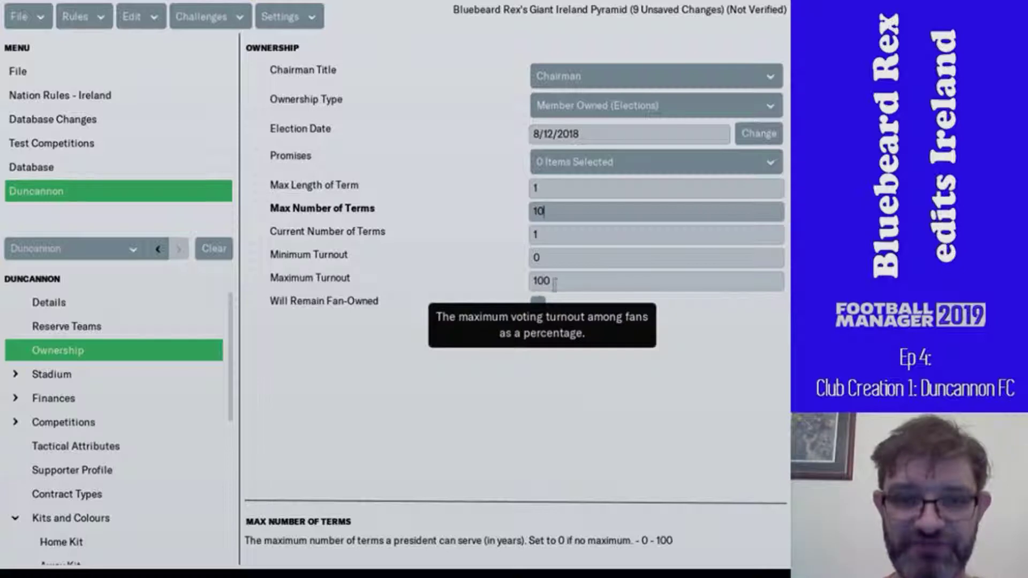
{"action": "left_click", "coordinate": [571, 280]}
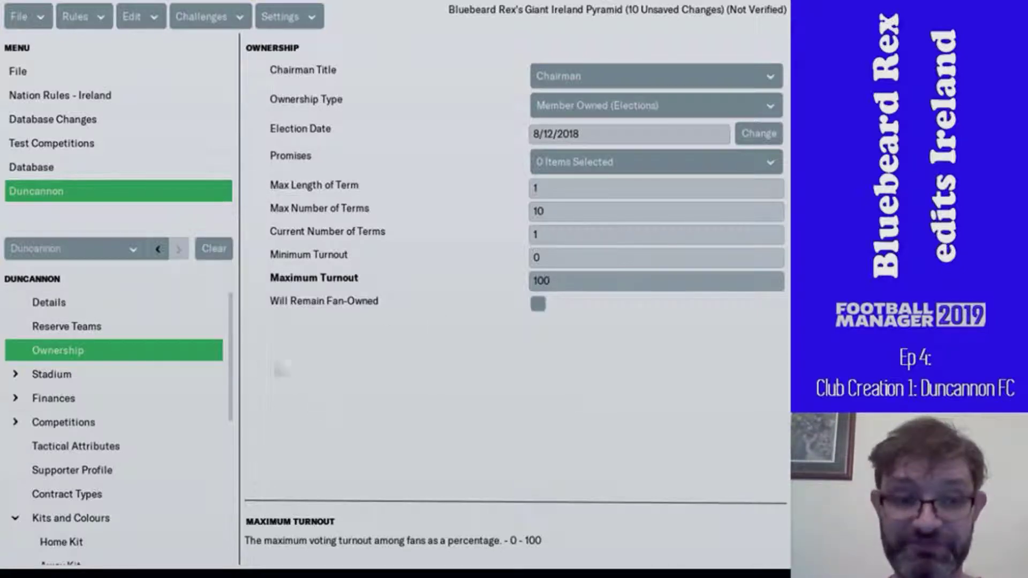
{"action": "left_click", "coordinate": [140, 408]}
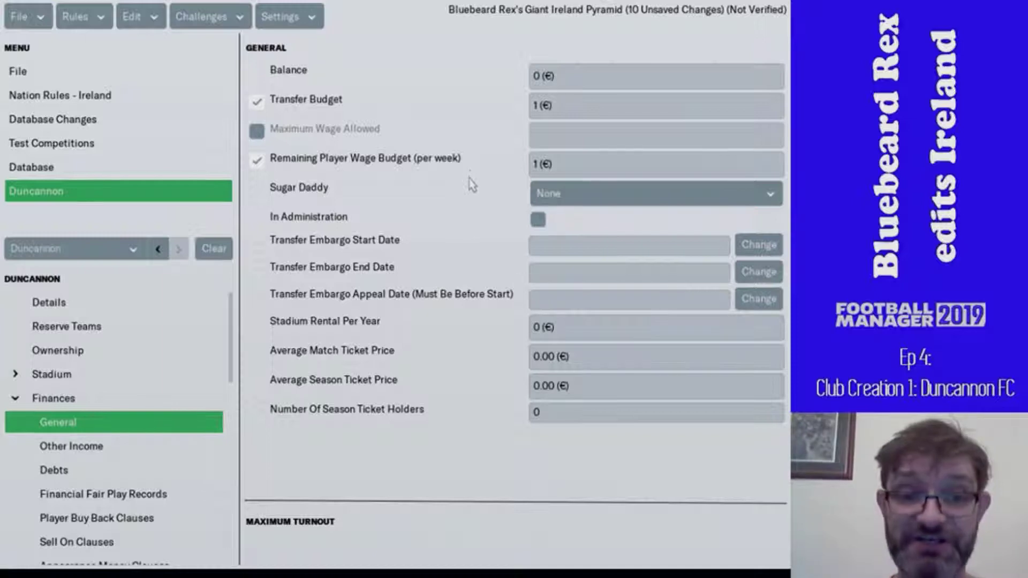
- Keep Sugar Daddy at None, then add and remove an Other Income entry, leaving the list empty
{"action": "left_click", "coordinate": [594, 198]}
{"action": "left_click", "coordinate": [573, 216]}
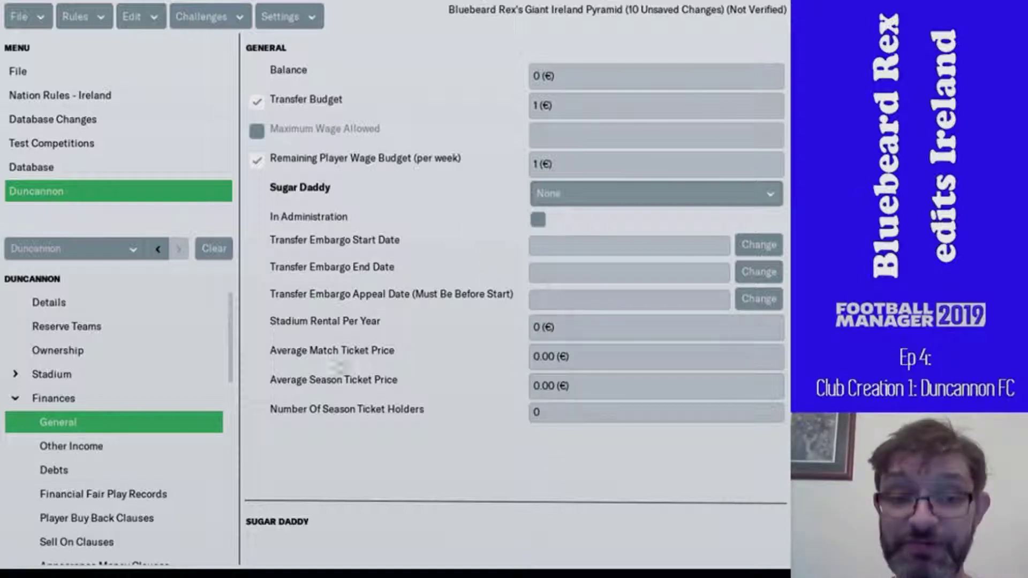
{"action": "left_click", "coordinate": [159, 454]}
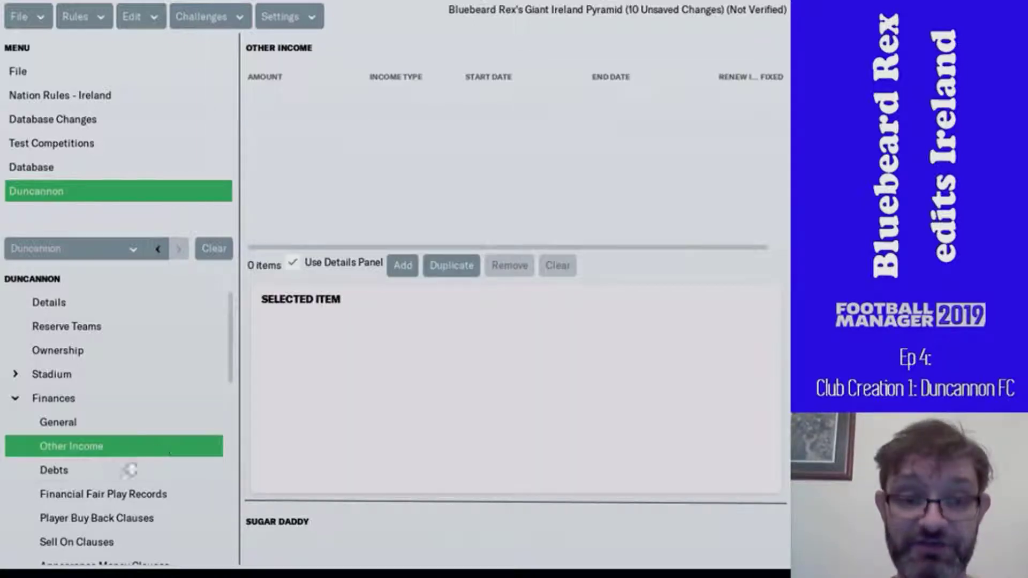
{"action": "left_click", "coordinate": [402, 266]}
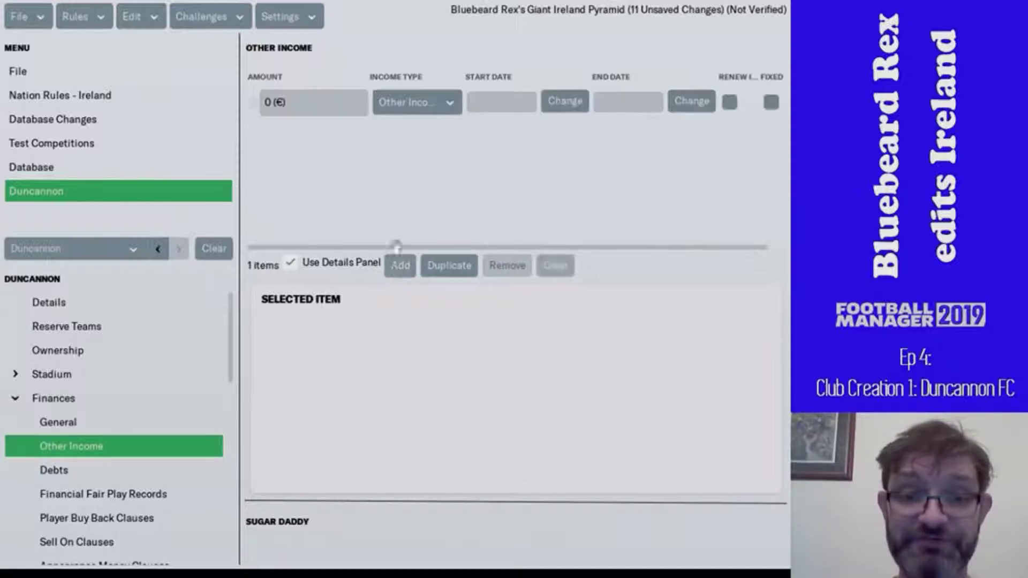
{"action": "left_click", "coordinate": [420, 107]}
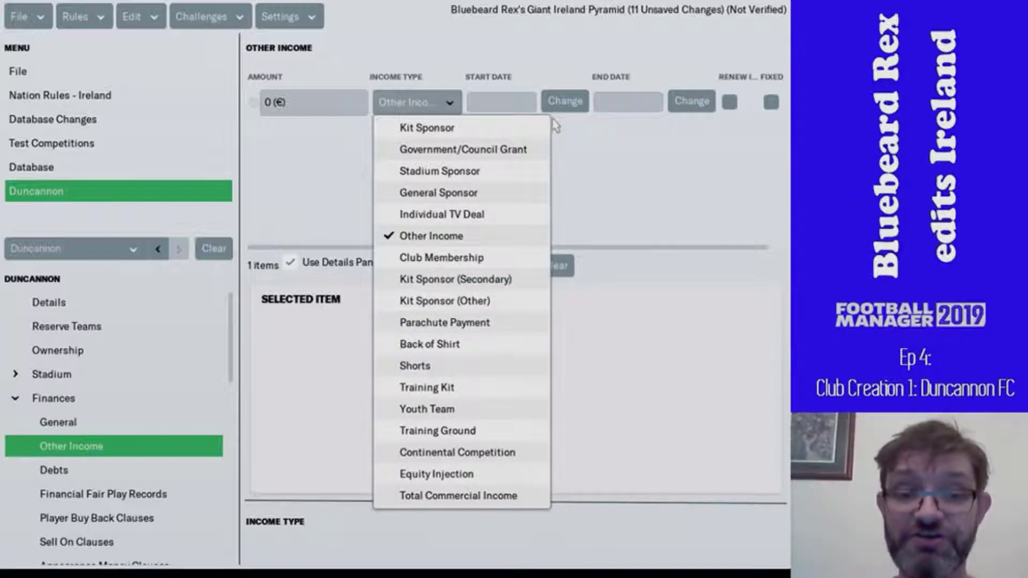
{"action": "left_click", "coordinate": [694, 169]}
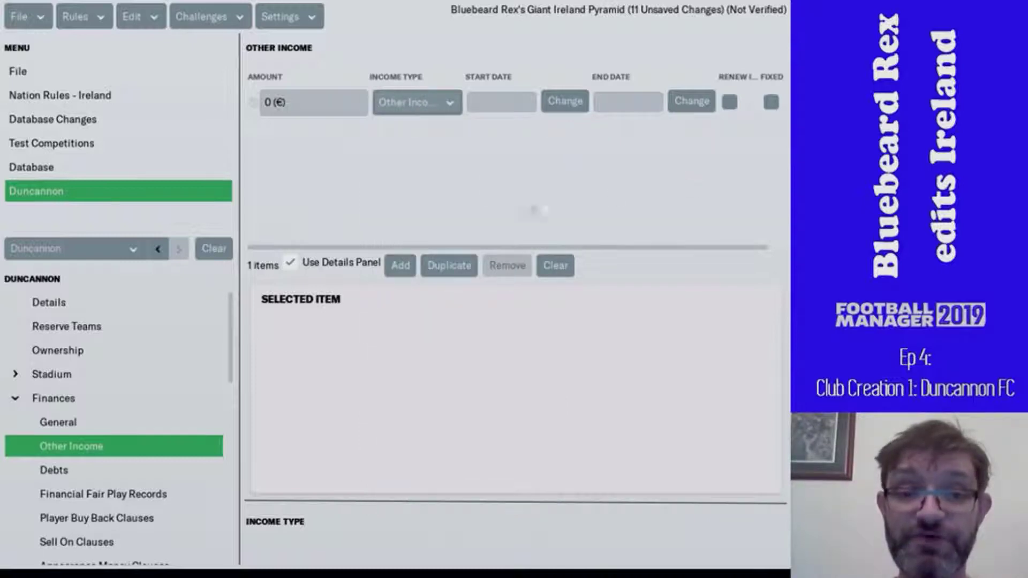
{"action": "left_click", "coordinate": [257, 107]}
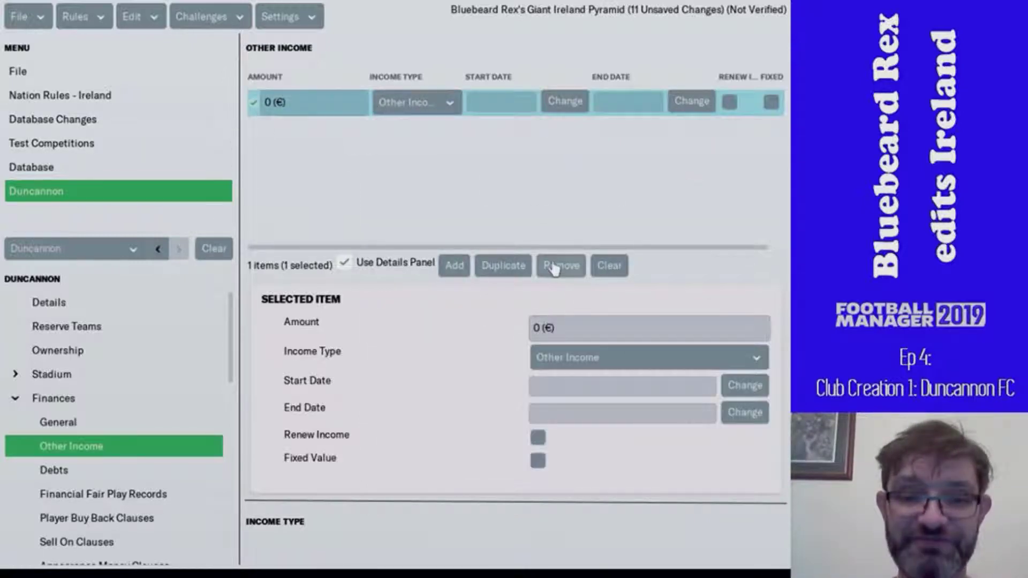
{"action": "left_click", "coordinate": [549, 265]}
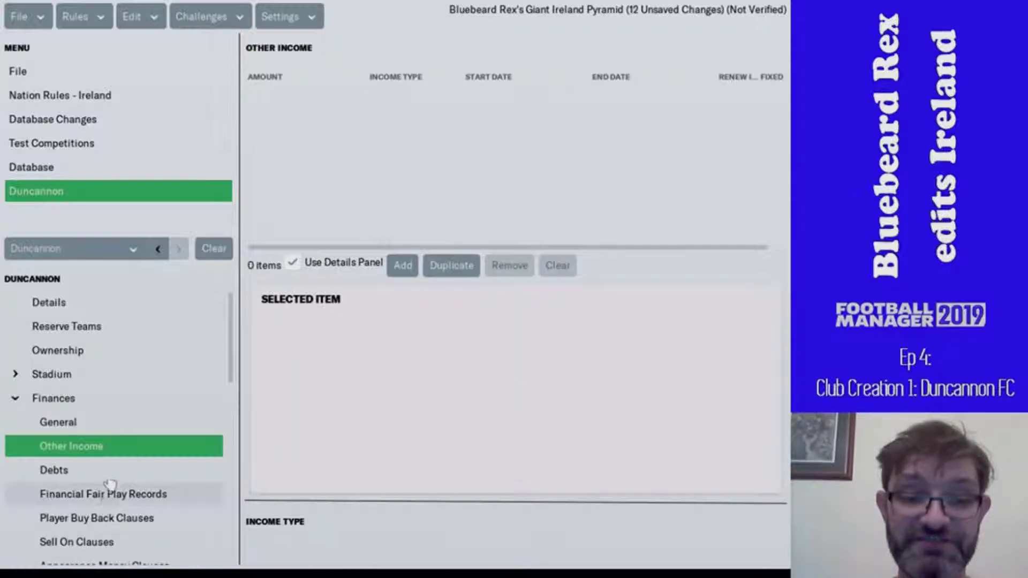
- Browse Competitions and General finances, collapse both sections, and open Tactical Attributes
{"action": "scroll", "coordinate": [119, 477], "scroll_direction": "down", "scroll_amount": 3}
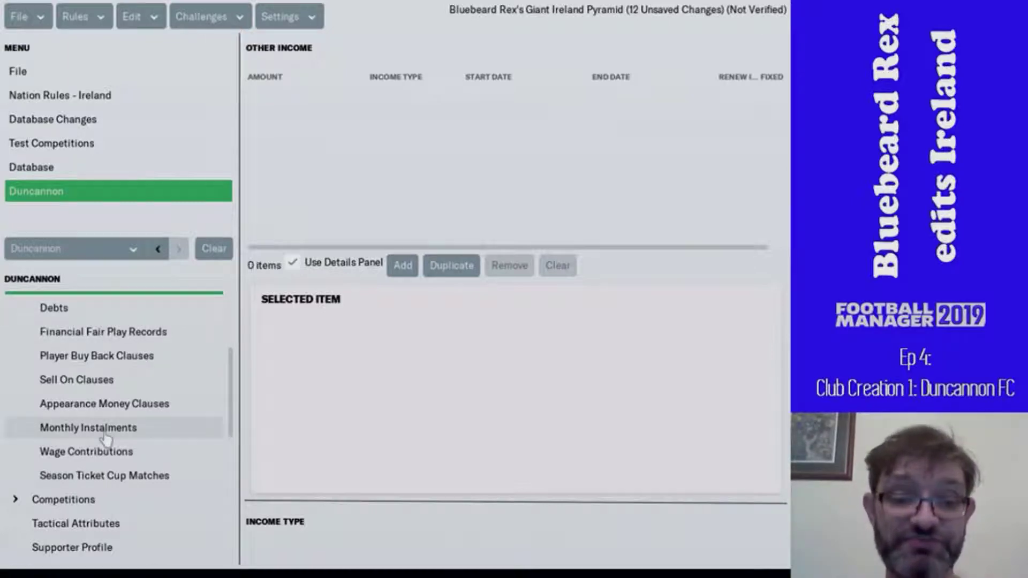
{"action": "scroll", "coordinate": [106, 439], "scroll_direction": "down", "scroll_amount": 2}
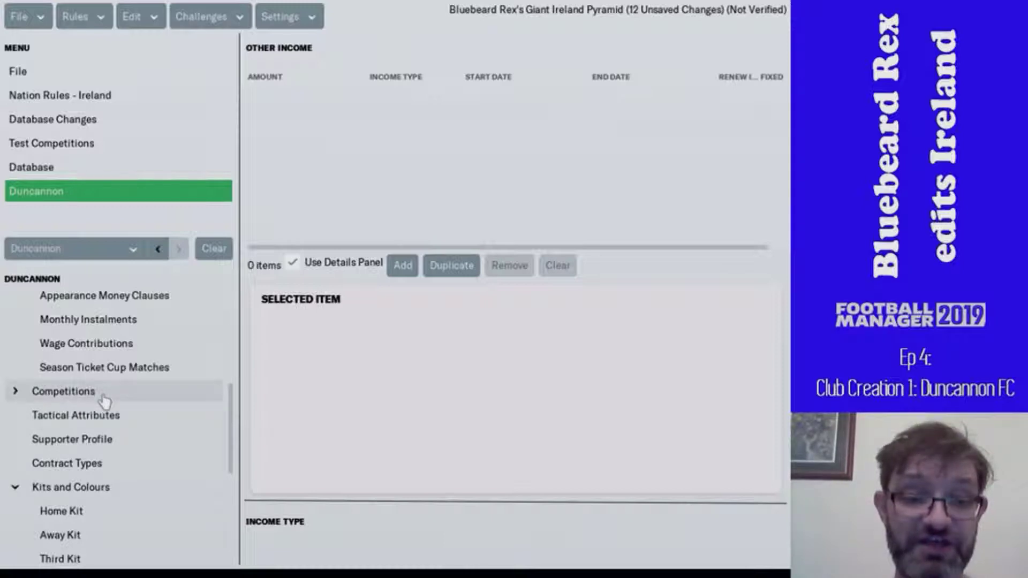
{"action": "left_click", "coordinate": [105, 396]}
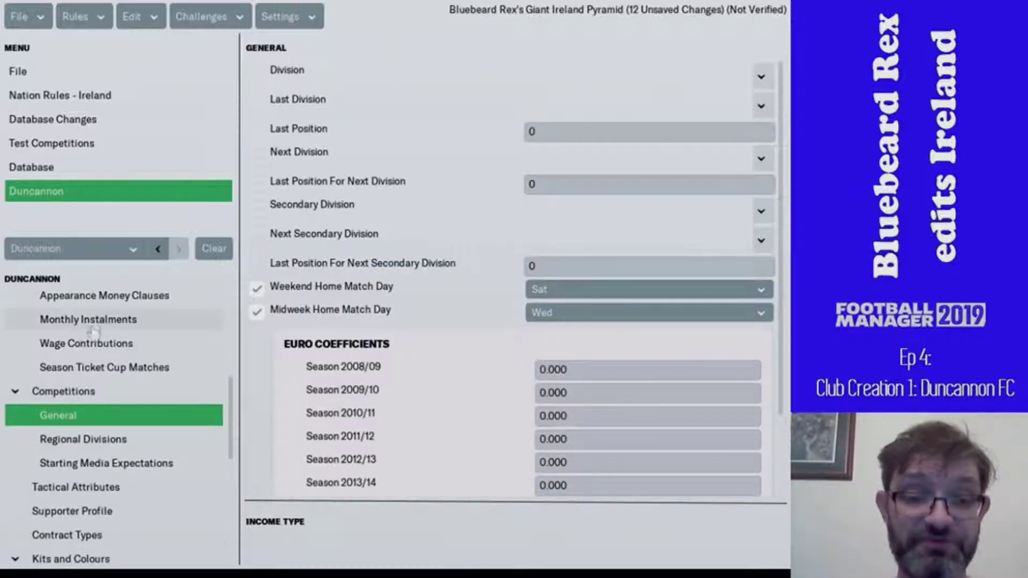
{"action": "scroll", "coordinate": [105, 378], "scroll_direction": "up", "scroll_amount": 4}
{"action": "scroll", "coordinate": [106, 379], "scroll_direction": "up", "scroll_amount": 1}
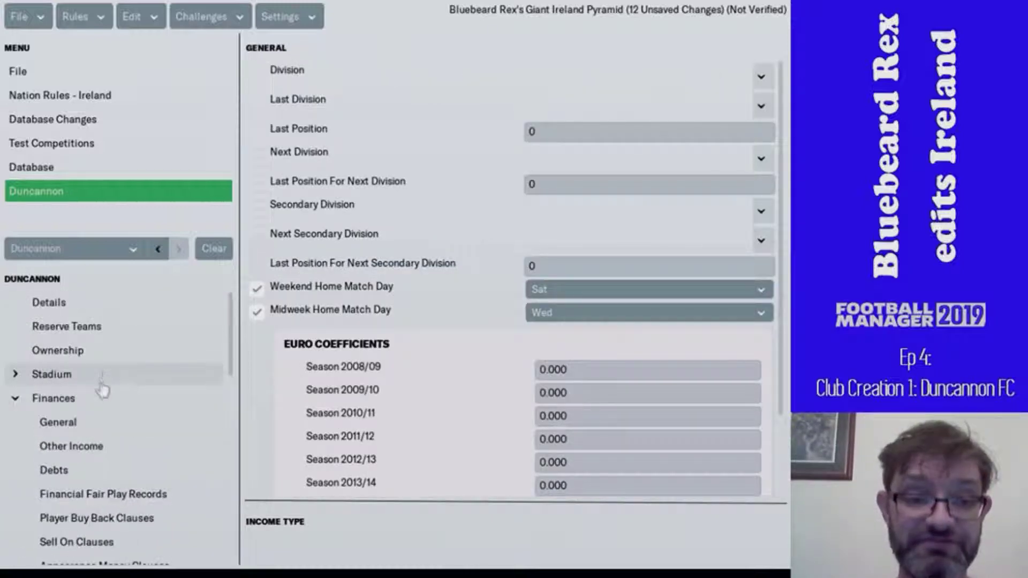
{"action": "left_click", "coordinate": [99, 421]}
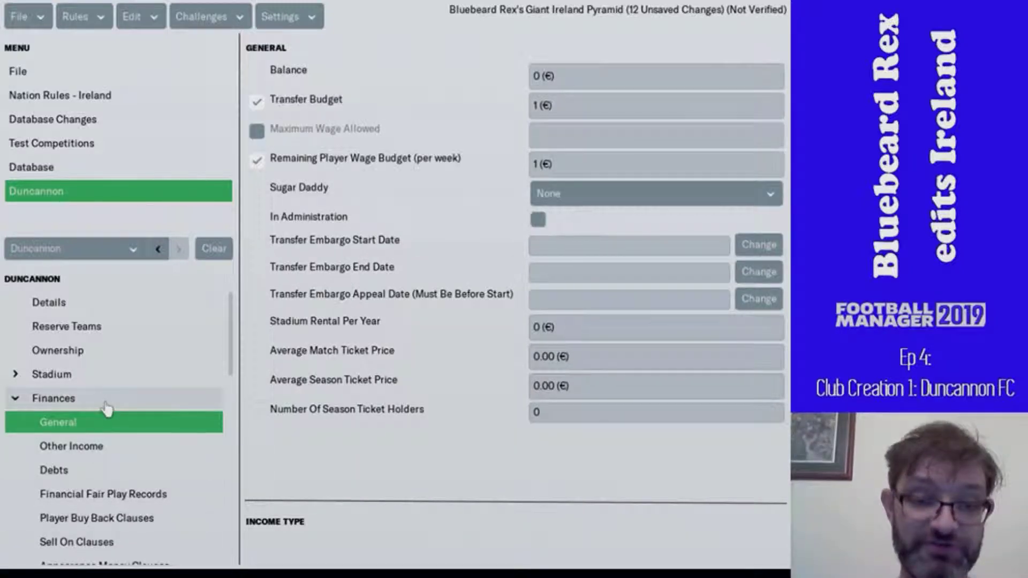
{"action": "left_click", "coordinate": [18, 400]}
{"action": "left_click", "coordinate": [16, 423]}
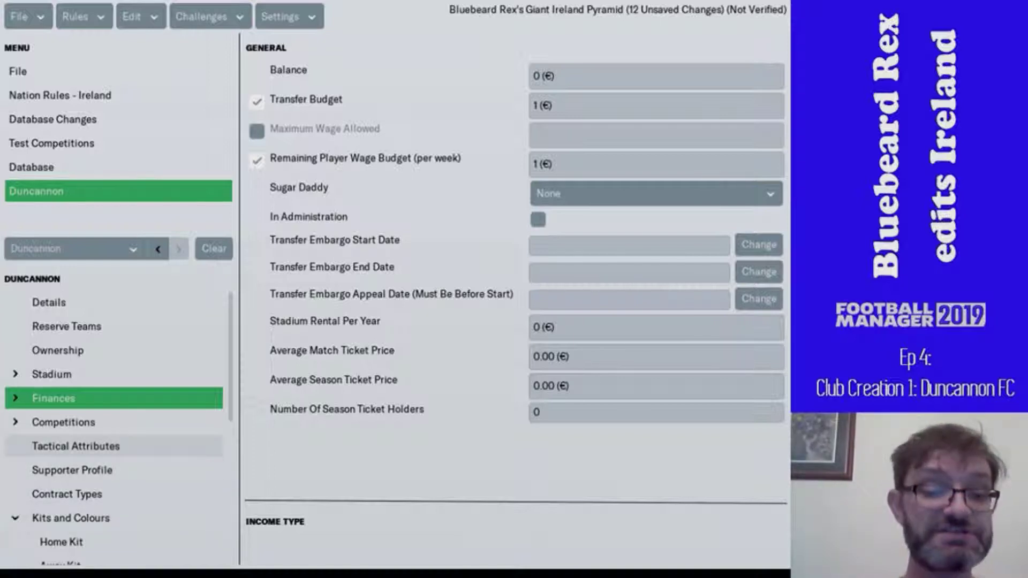
{"action": "left_click", "coordinate": [76, 447]}
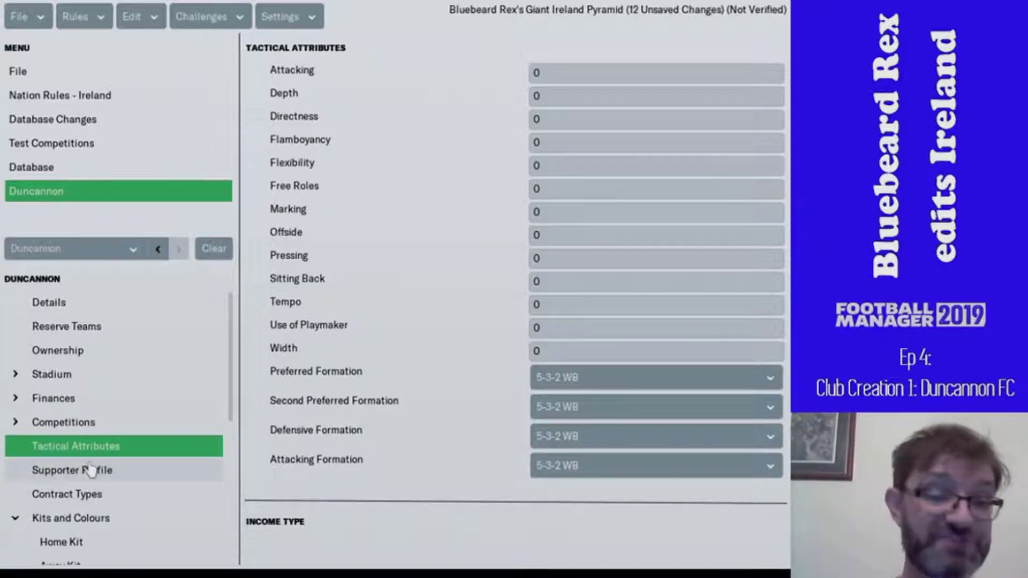
- Open the Supporter Profile, where all attributes are 10, then Contract Types
{"action": "left_click", "coordinate": [90, 470]}
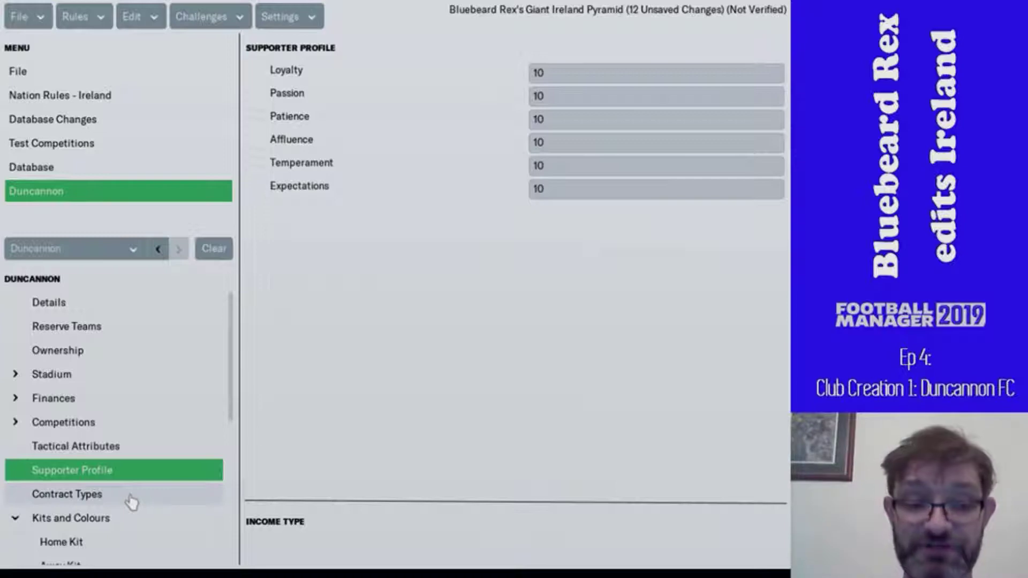
{"action": "left_click", "coordinate": [131, 498]}
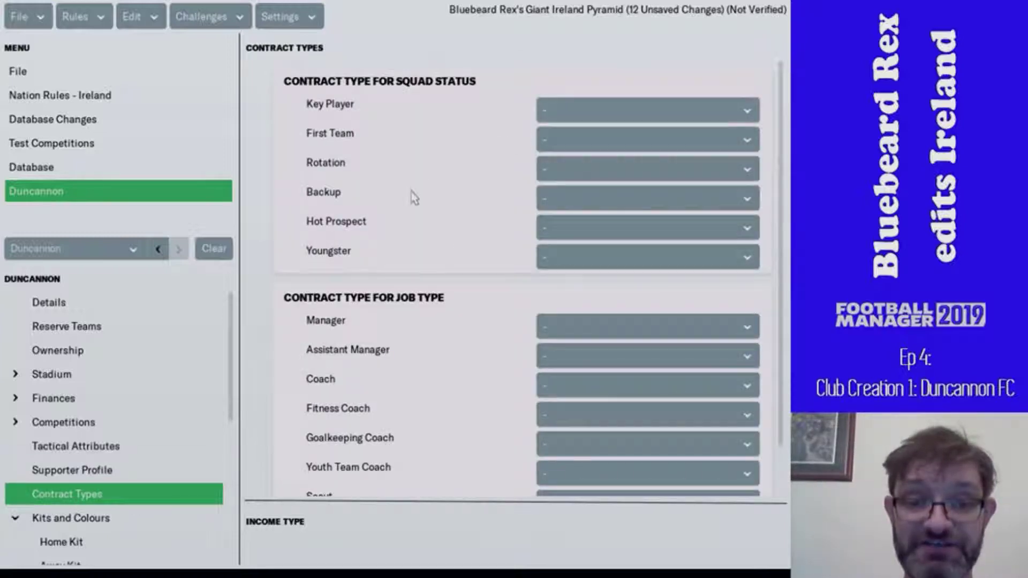
- Check the manager contract type options, leaving the value unchanged
{"action": "scroll", "coordinate": [412, 196], "scroll_direction": "down", "scroll_amount": 1}
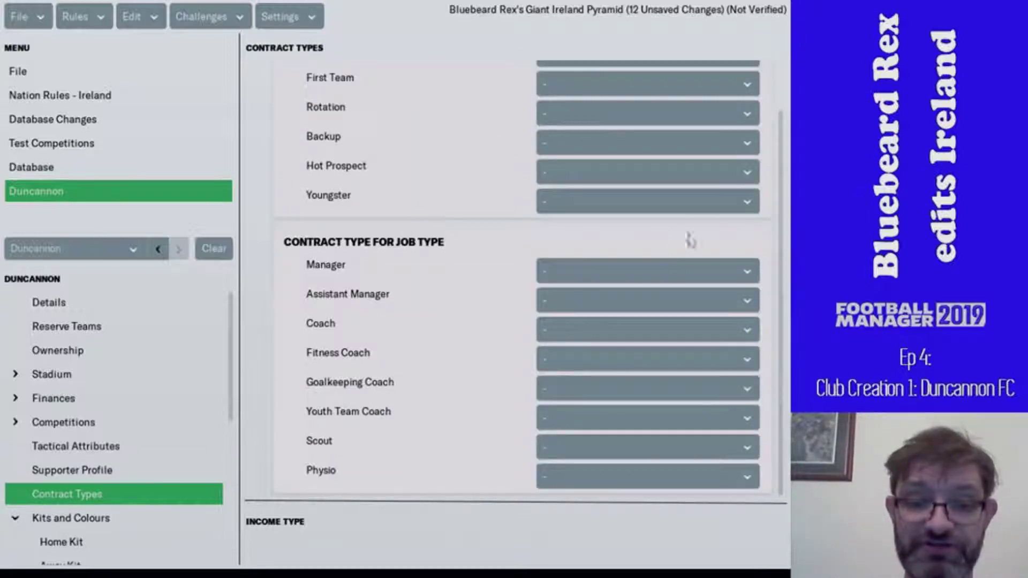
{"action": "left_click", "coordinate": [673, 276]}
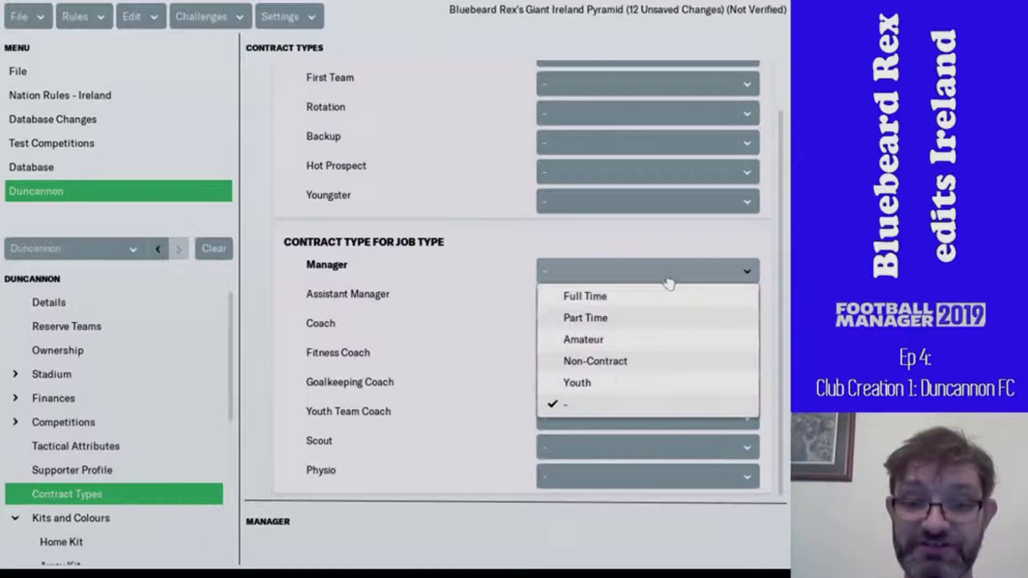
{"action": "left_click", "coordinate": [477, 234]}
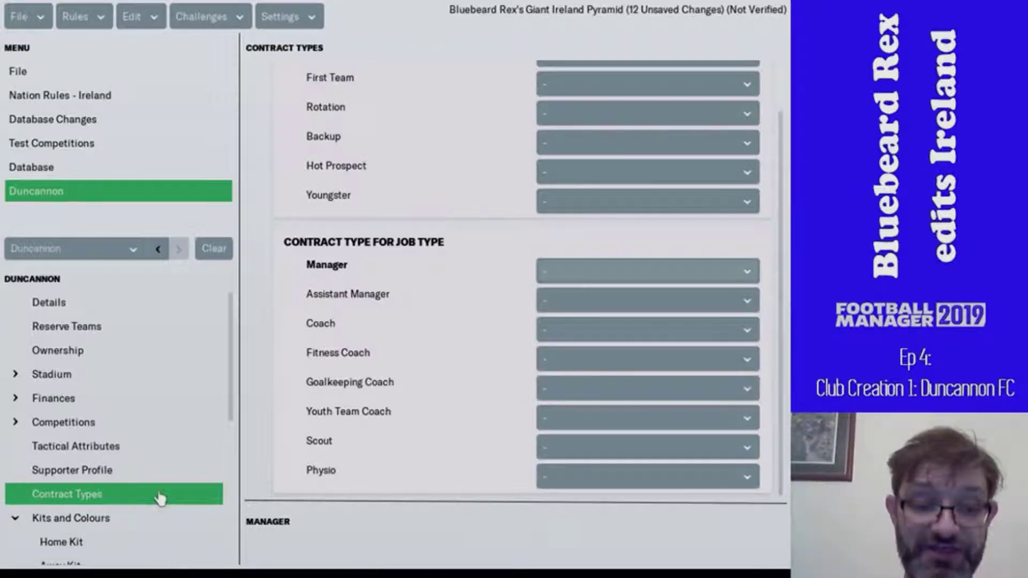
- Collapse Kits and Colours and Staff and Players, then open Rival Clubs under Relationships
{"action": "scroll", "coordinate": [160, 498], "scroll_direction": "down", "scroll_amount": 5}
{"action": "scroll", "coordinate": [156, 476], "scroll_direction": "up", "scroll_amount": 1}
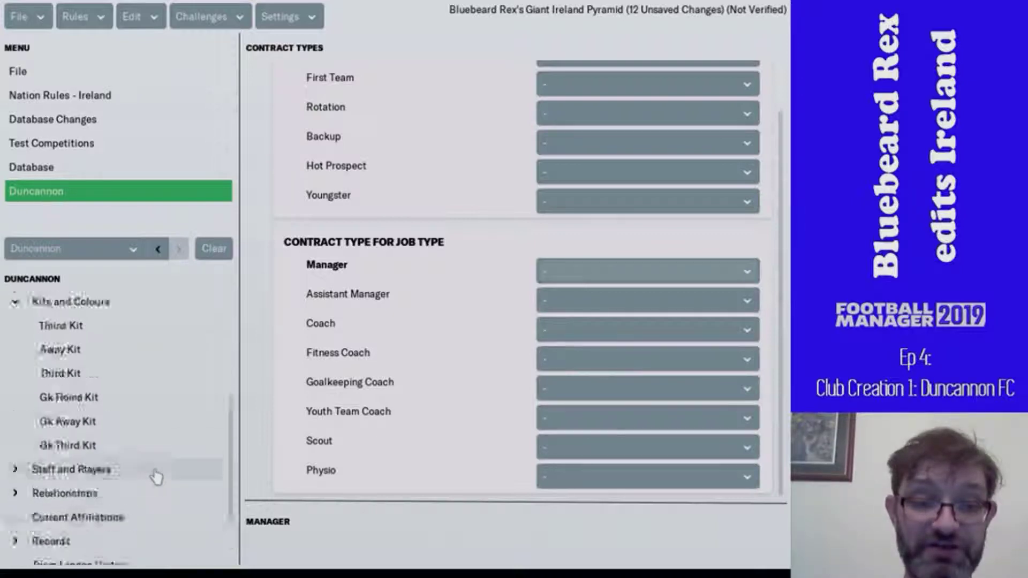
{"action": "scroll", "coordinate": [156, 477], "scroll_direction": "up", "scroll_amount": 2}
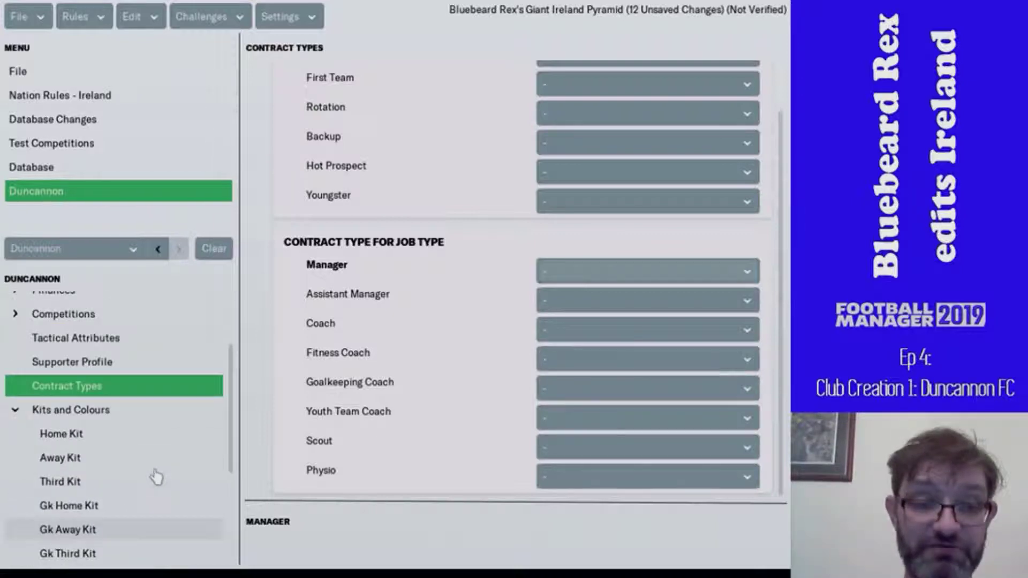
{"action": "left_click", "coordinate": [16, 411]}
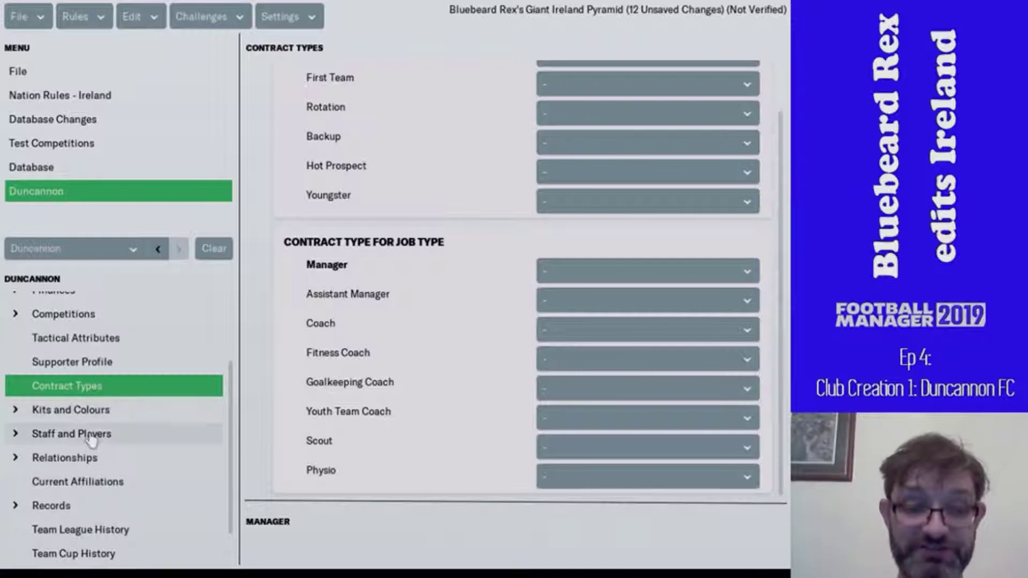
{"action": "left_click", "coordinate": [113, 436]}
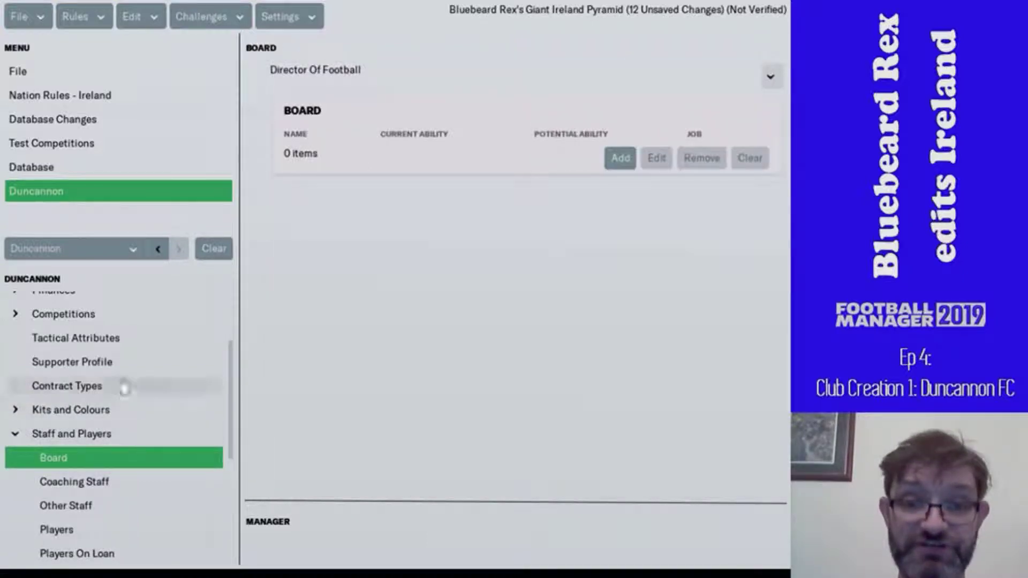
{"action": "left_click", "coordinate": [21, 433]}
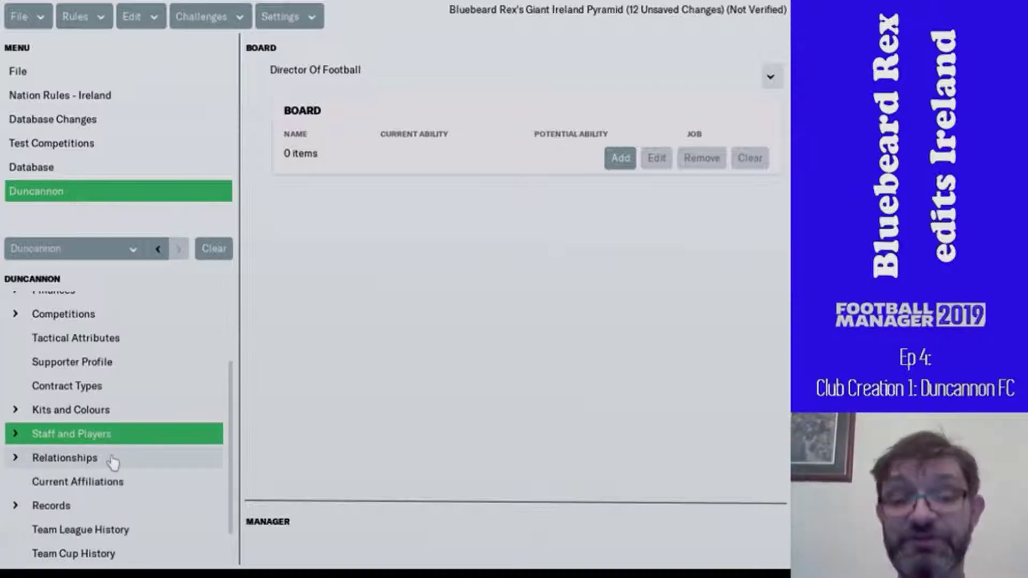
{"action": "left_click", "coordinate": [113, 459]}
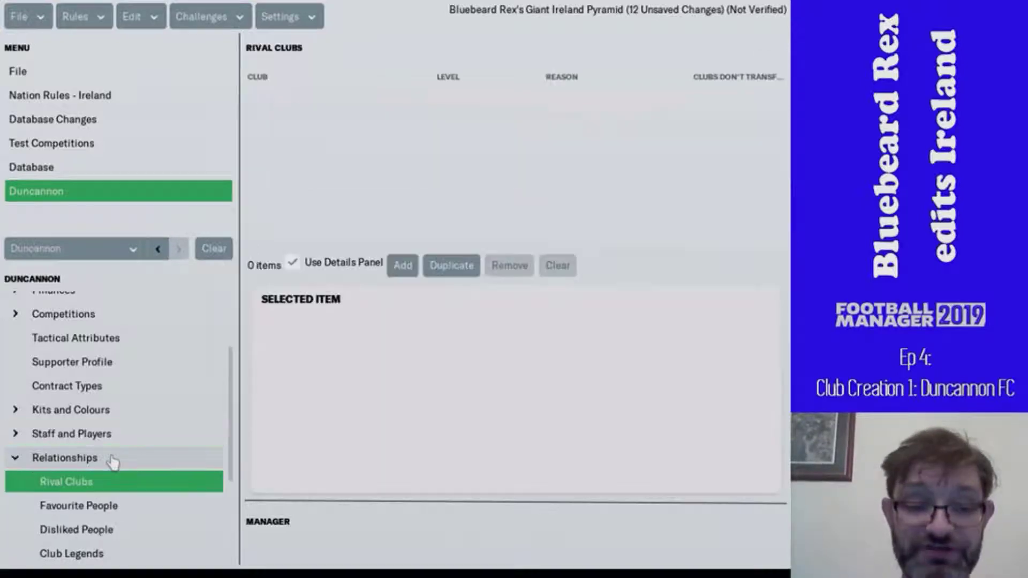
- Add a rival entry and pick Fethard Rangers via a Name contains 'fethard' search
{"action": "left_click", "coordinate": [401, 266]}
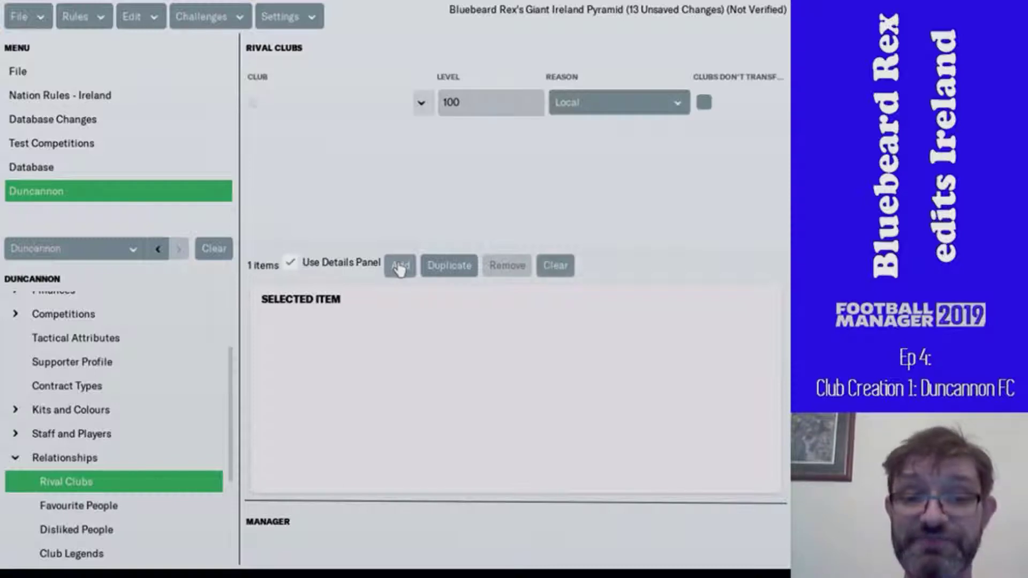
{"action": "left_click", "coordinate": [420, 103]}
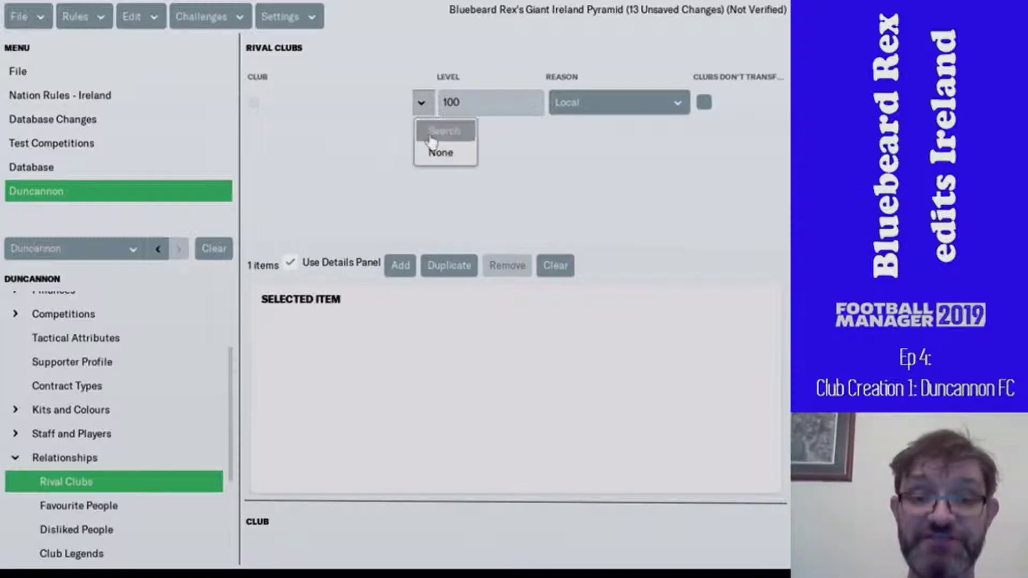
{"action": "left_click", "coordinate": [431, 140]}
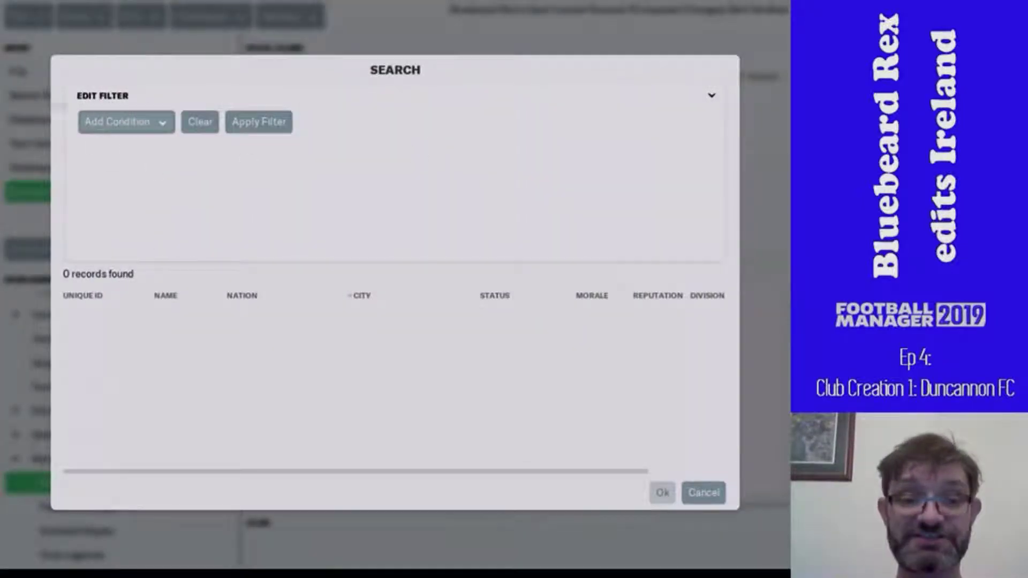
{"action": "left_click", "coordinate": [143, 129]}
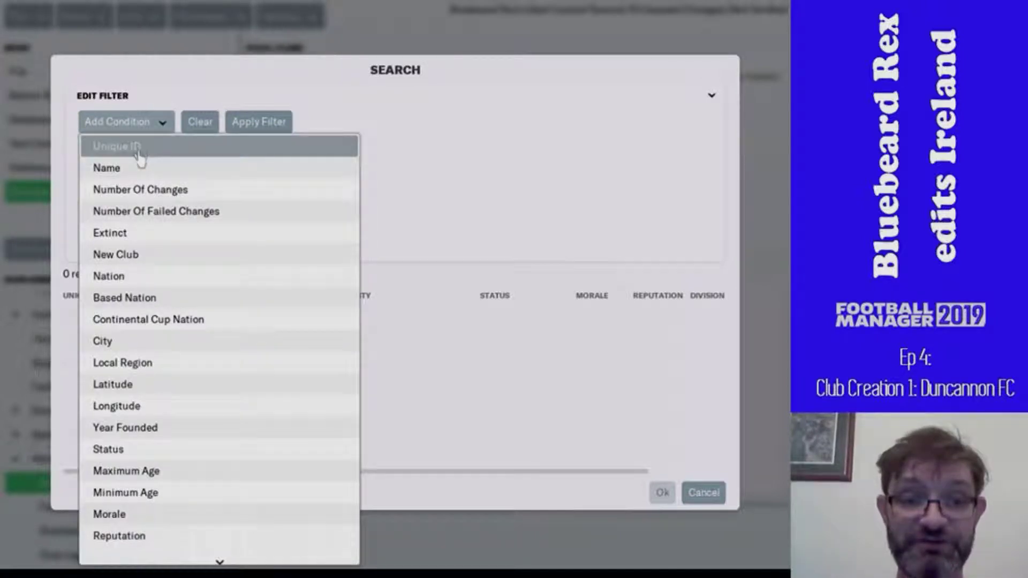
{"action": "left_click", "coordinate": [139, 174]}
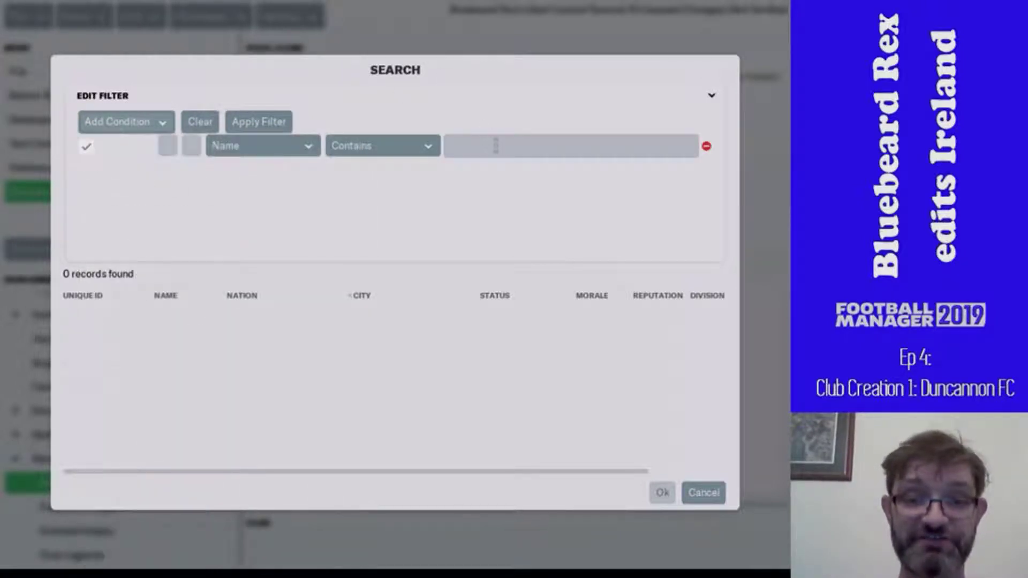
{"action": "left_click", "coordinate": [496, 145]}
{"action": "type", "text": "feth"}
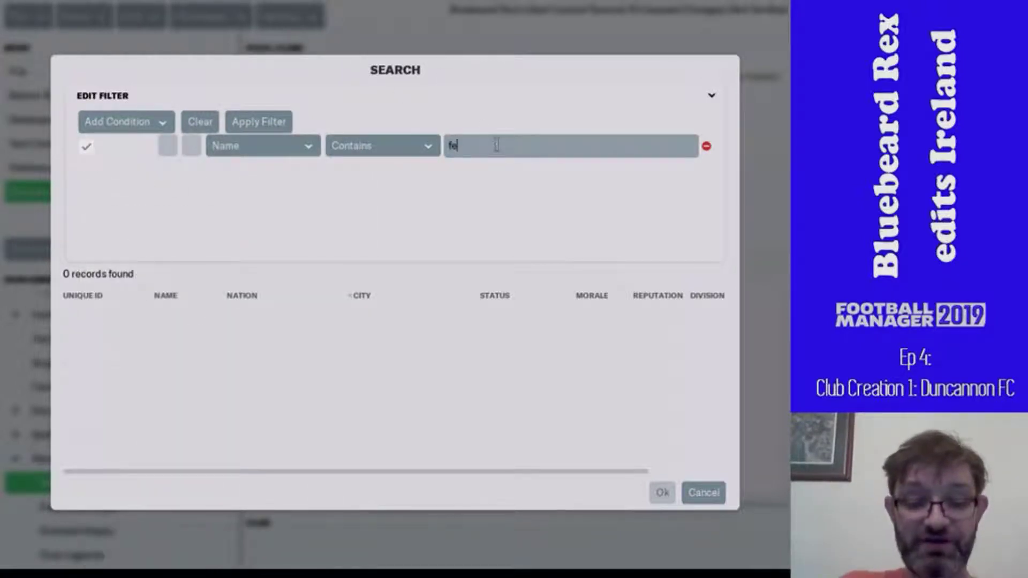
{"action": "type", "text": "ard"}
{"action": "key", "text": "Return"}
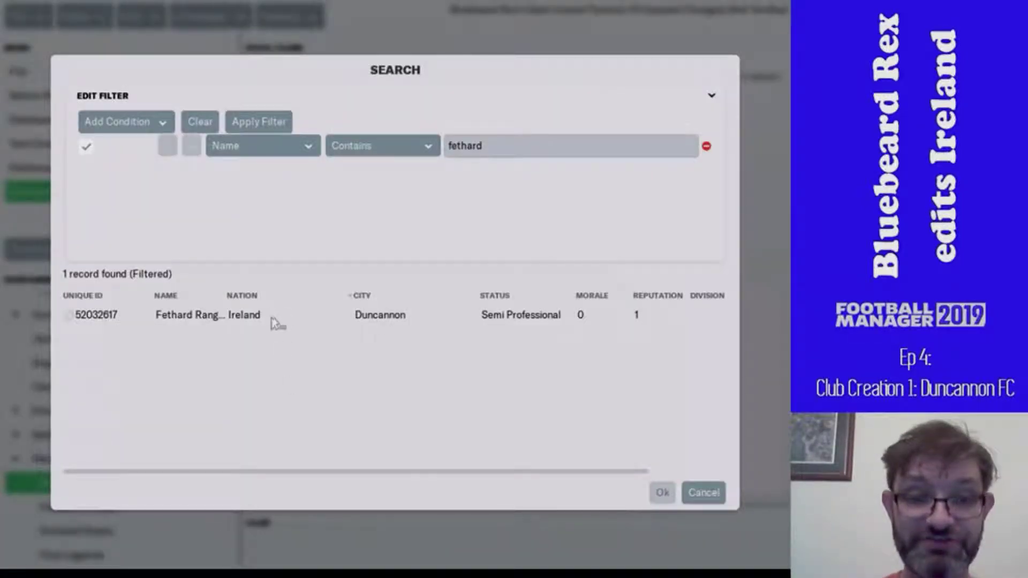
{"action": "left_click", "coordinate": [271, 319]}
{"action": "double_click", "coordinate": [271, 319]}
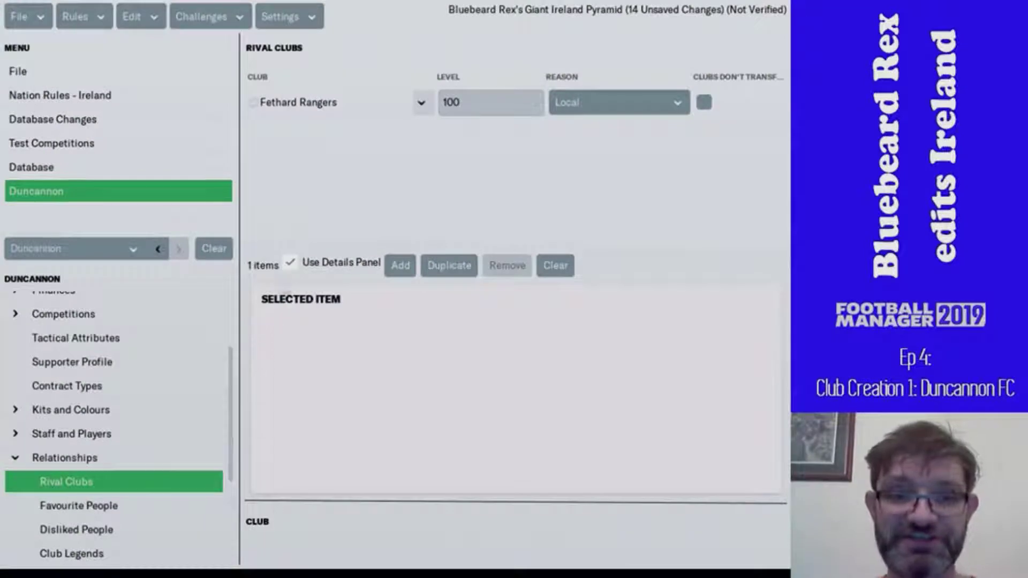
- Keep Local as the rivalry reason, tick Clubs Don't Transfer Players, and add a second rival
{"action": "left_click", "coordinate": [589, 112]}
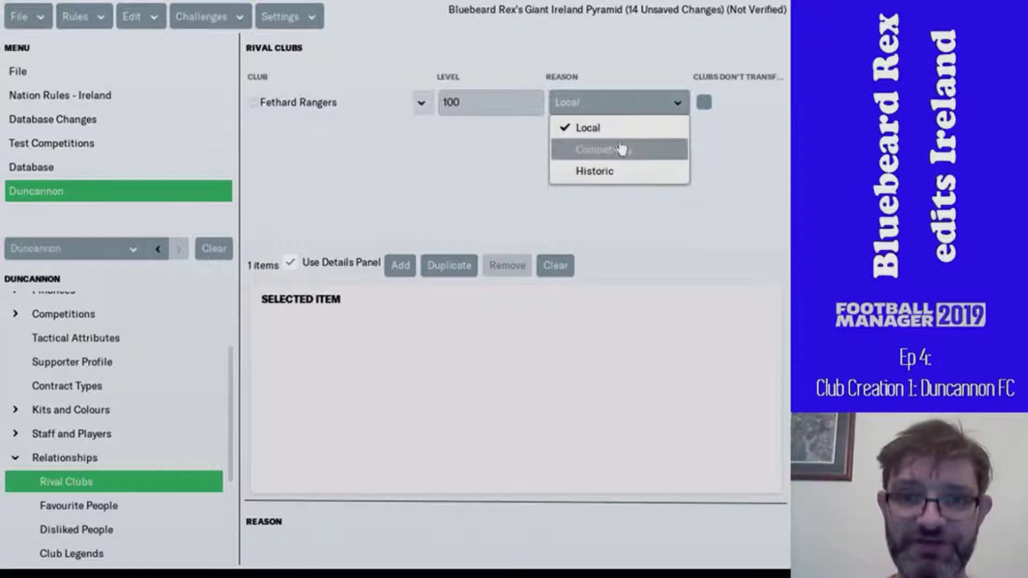
{"action": "left_click", "coordinate": [598, 127]}
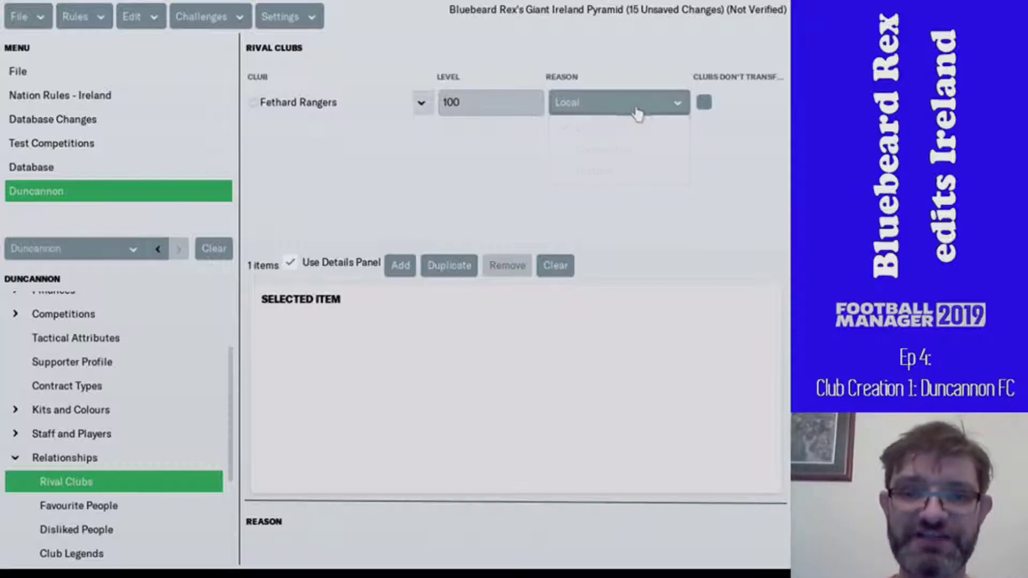
{"action": "left_click", "coordinate": [706, 103]}
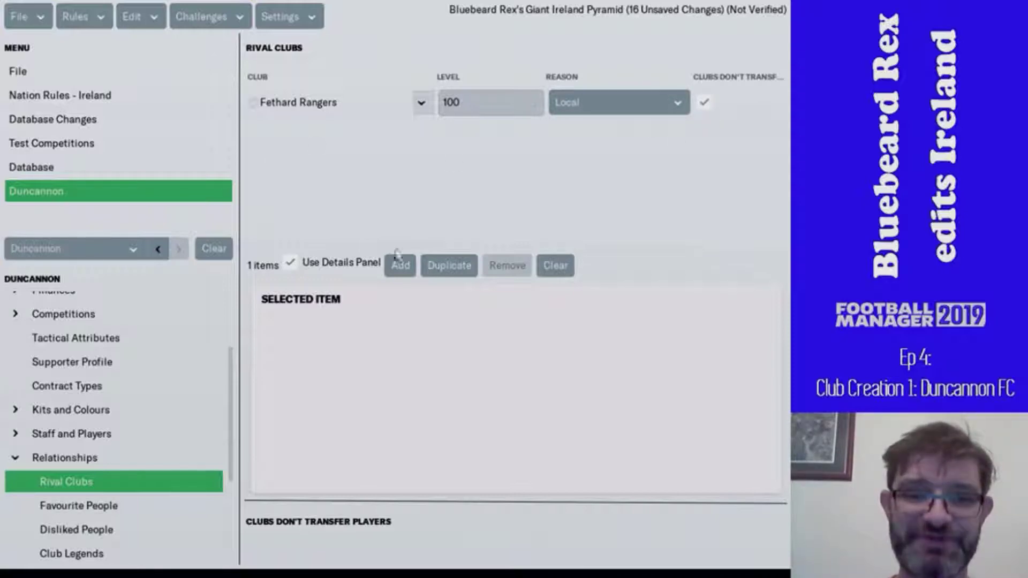
{"action": "left_click", "coordinate": [399, 265]}
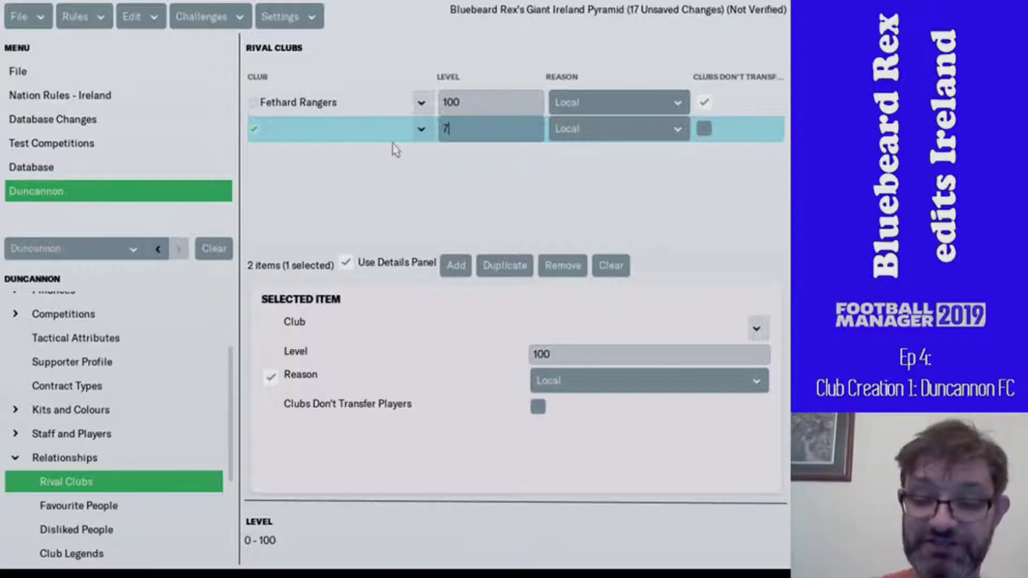
- Set Campile Utd as Duncannon's second rival club via a database search for 'cainpil'
{"action": "left_click", "coordinate": [422, 129]}
{"action": "left_click", "coordinate": [426, 157]}
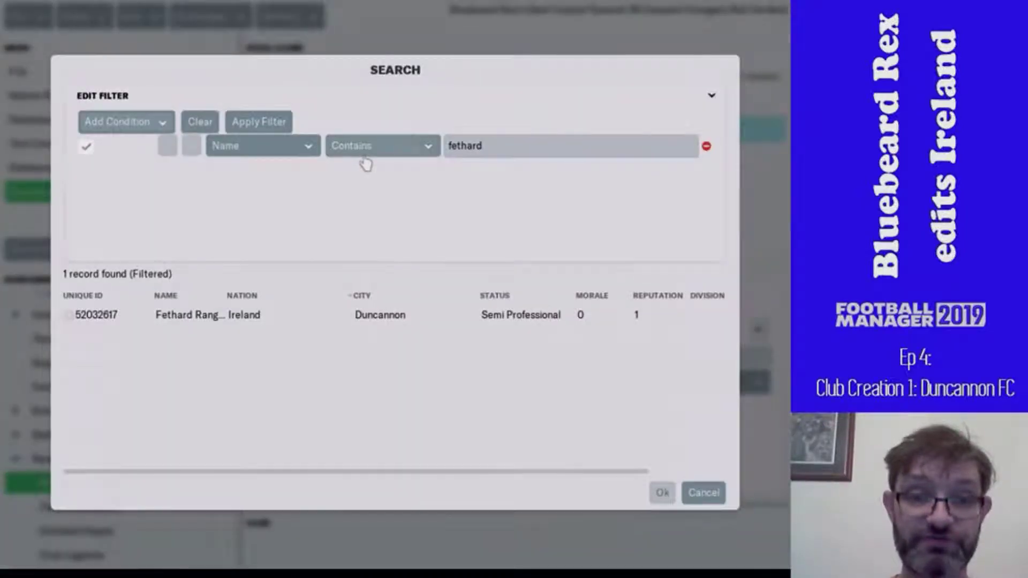
{"action": "double_click", "coordinate": [461, 146]}
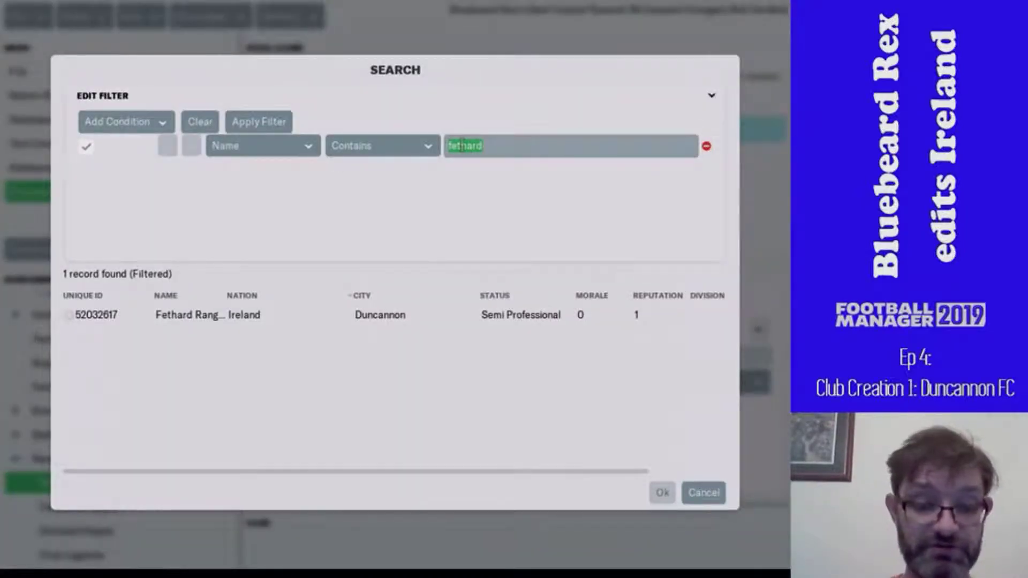
{"action": "type", "text": "cain"}
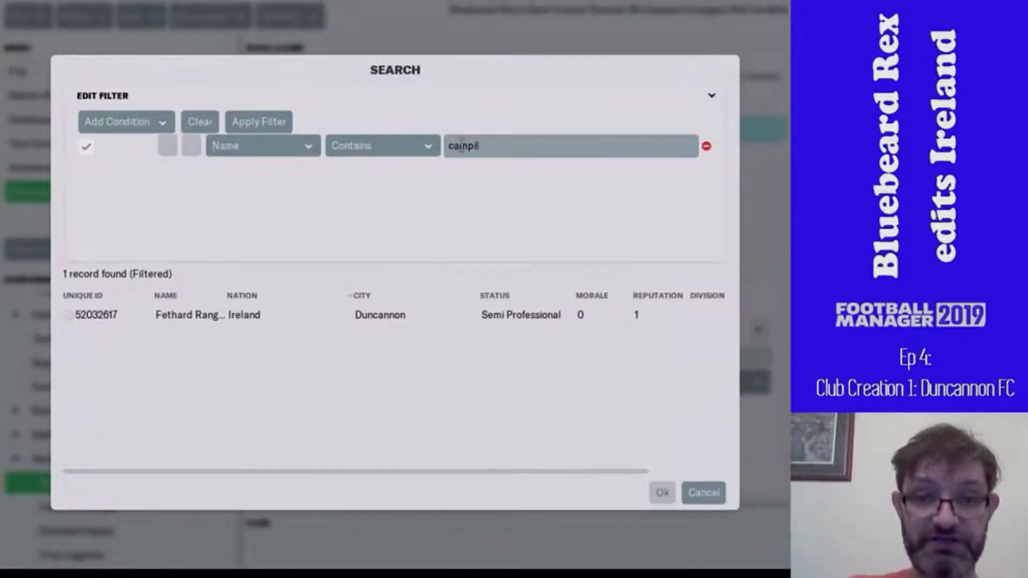
{"action": "type", "text": "pil"}
{"action": "key", "text": "Return"}
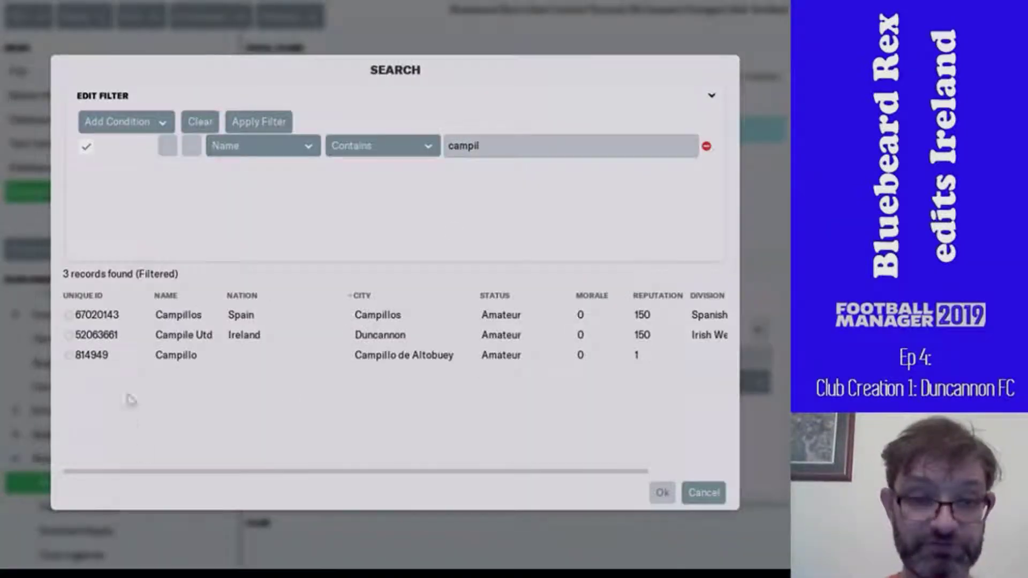
{"action": "double_click", "coordinate": [228, 342]}
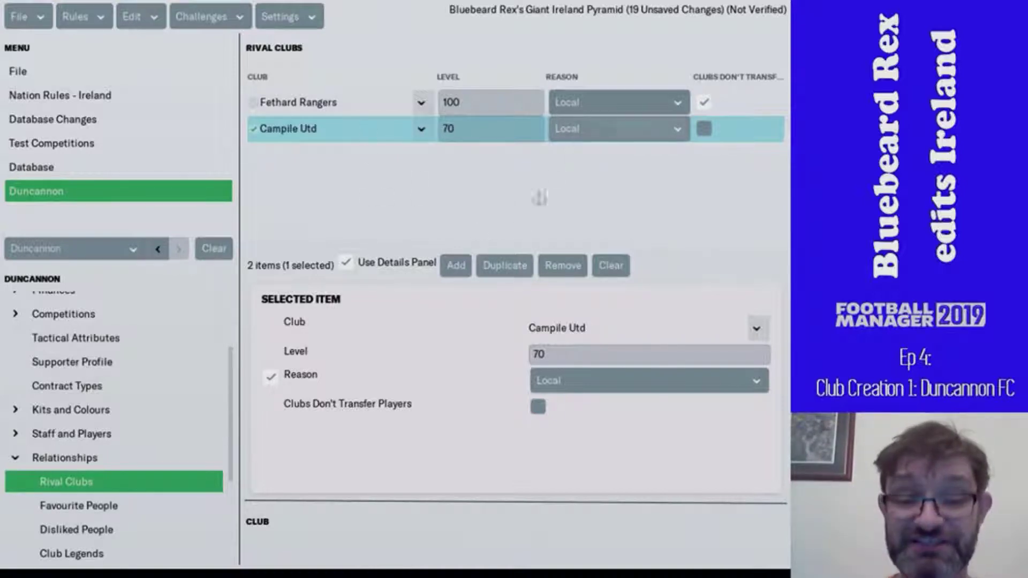
- Add a third rival entry and pick New Ross after searching 'st leonard', then 'ne'
{"action": "left_click", "coordinate": [455, 267]}
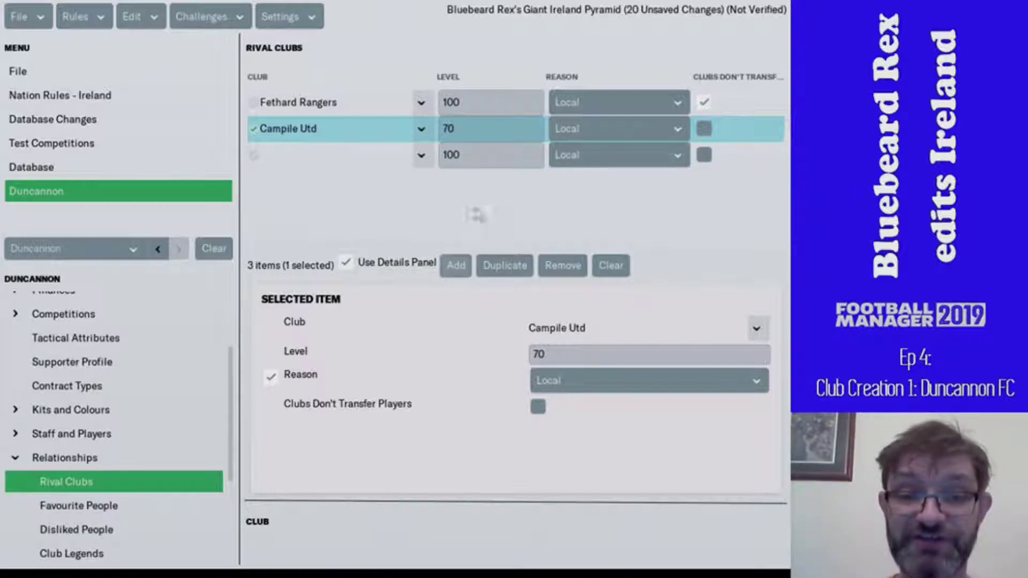
{"action": "left_click", "coordinate": [421, 156]}
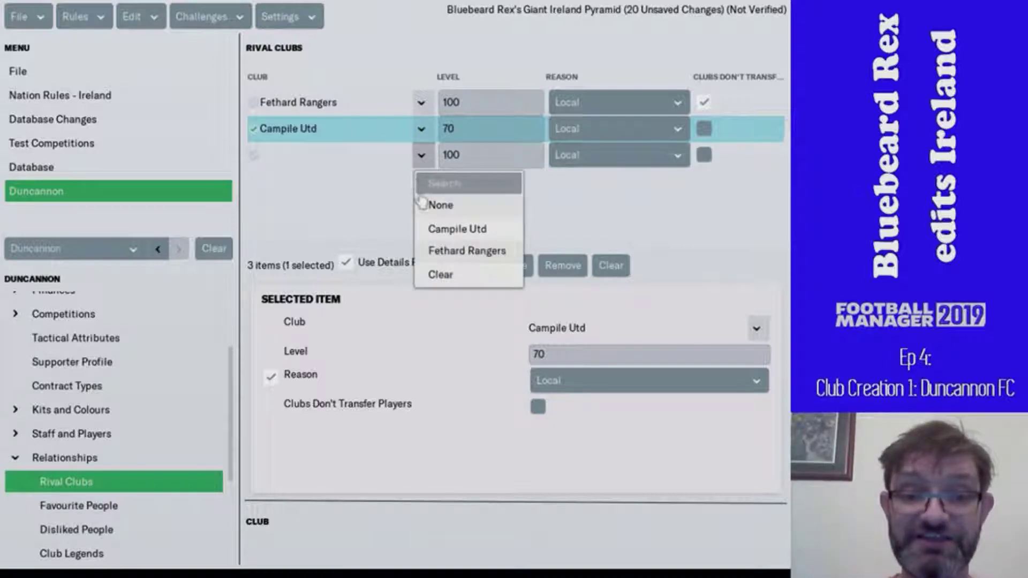
{"action": "left_click", "coordinate": [434, 185]}
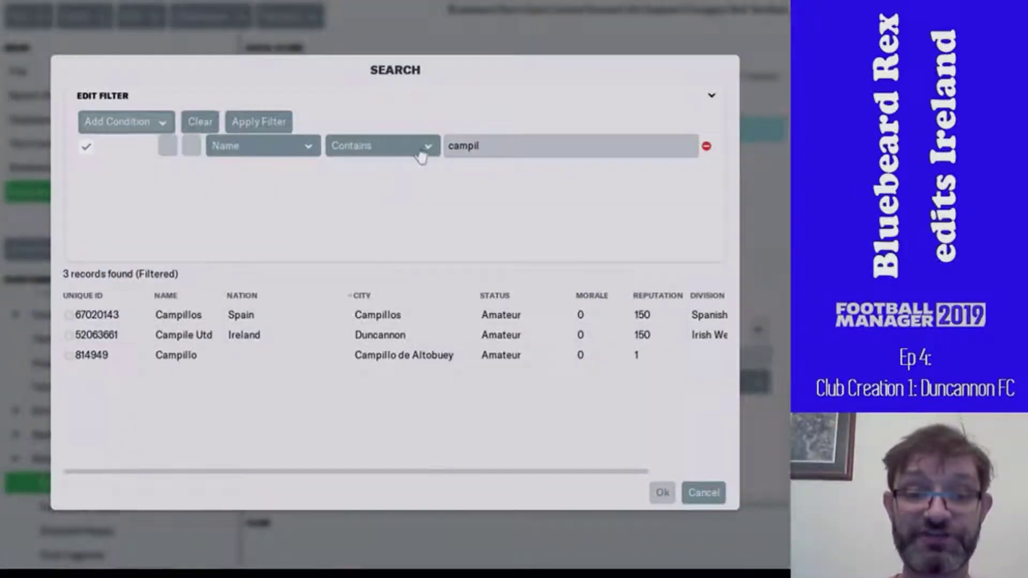
{"action": "double_click", "coordinate": [463, 147]}
{"action": "type", "text": "st leonard"}
{"action": "key", "text": "Return"}
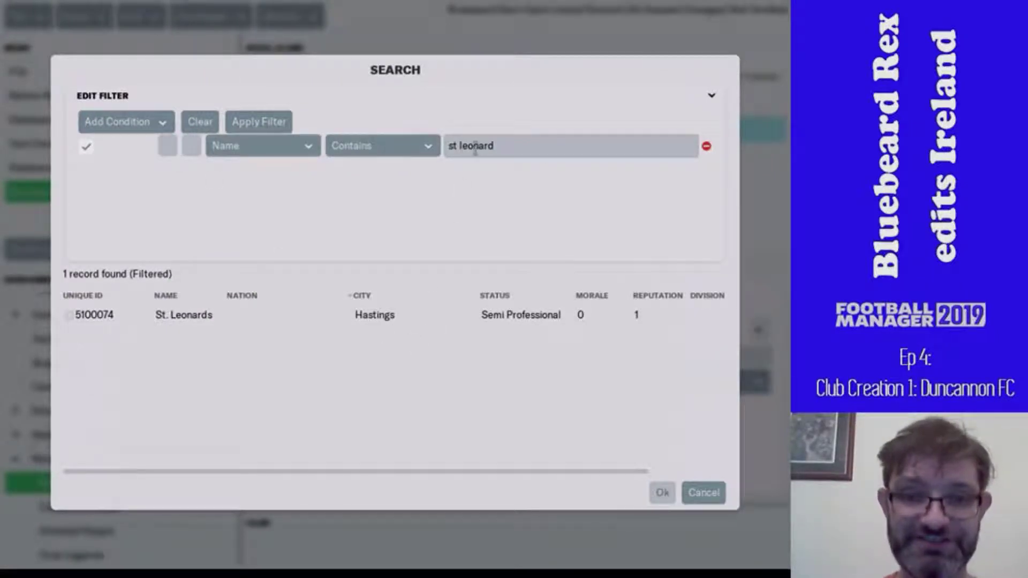
{"action": "left_click", "coordinate": [473, 153]}
{"action": "left_click", "coordinate": [473, 154]}
{"action": "key", "text": "ctrl+a"}
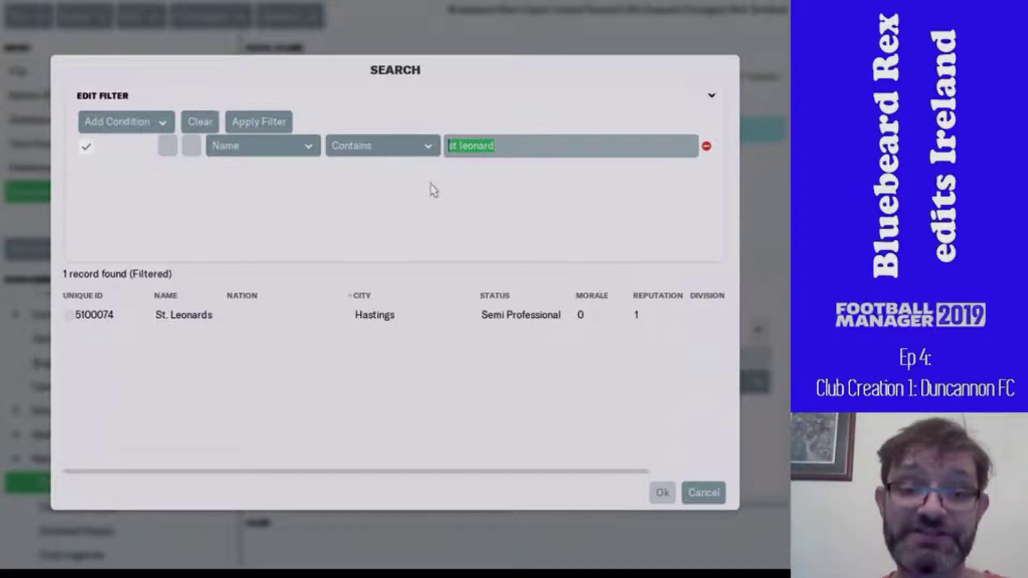
{"action": "type", "text": "new ross"}
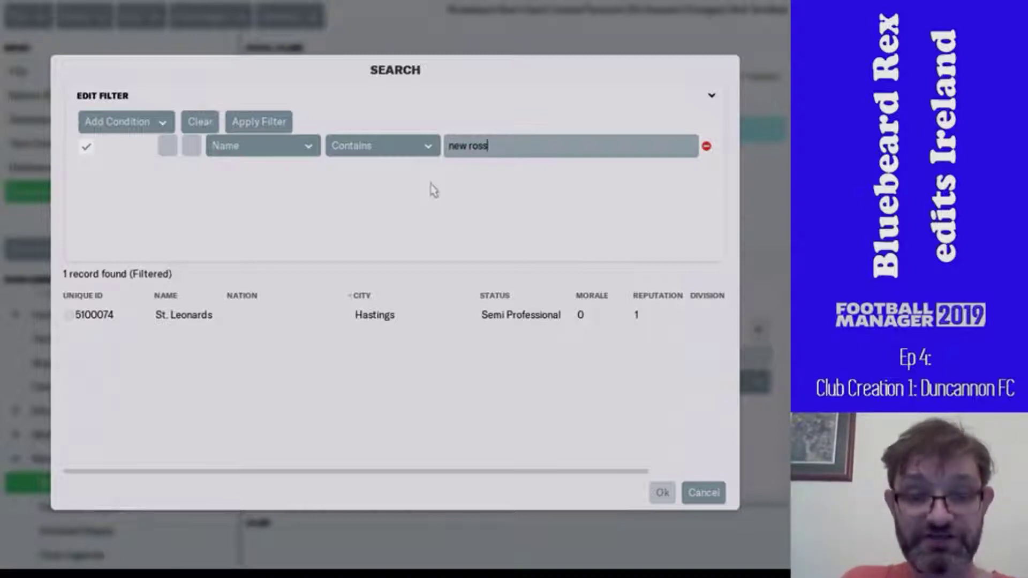
{"action": "key", "text": "Return"}
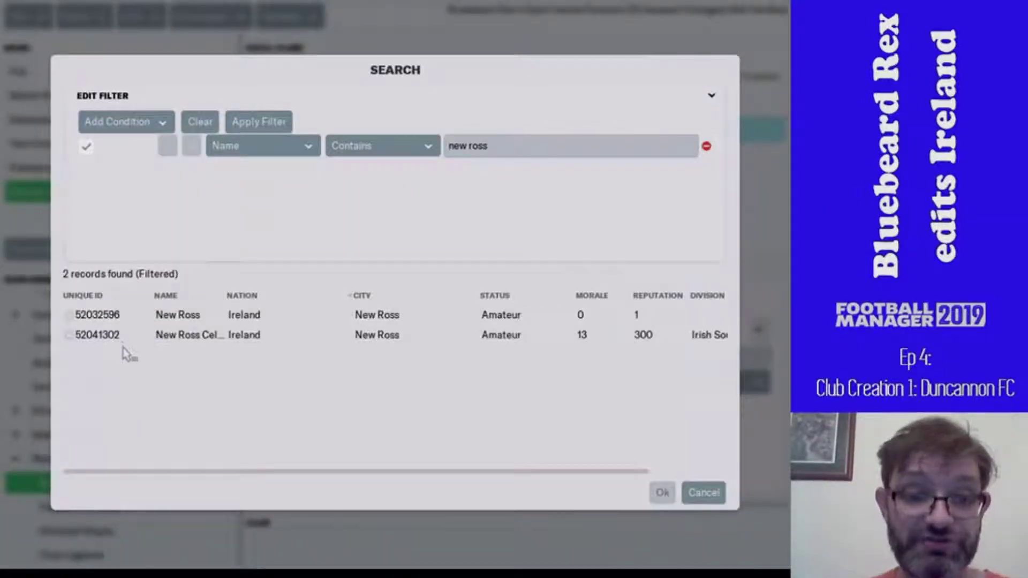
{"action": "double_click", "coordinate": [208, 317]}
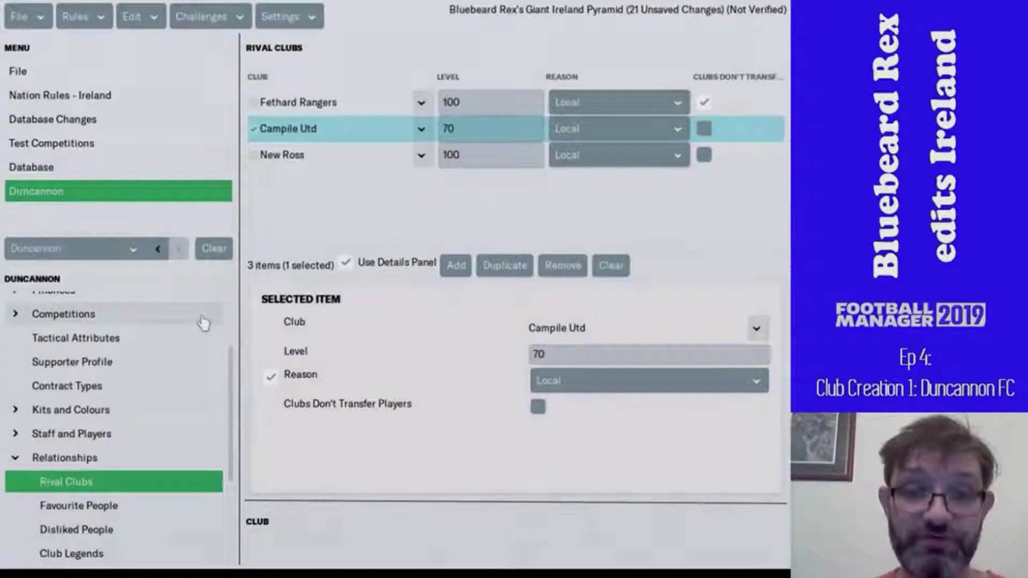
- Give the New Ross rivalry level 45 and reason Competitive, then view Favourite People
{"action": "left_click", "coordinate": [479, 156]}
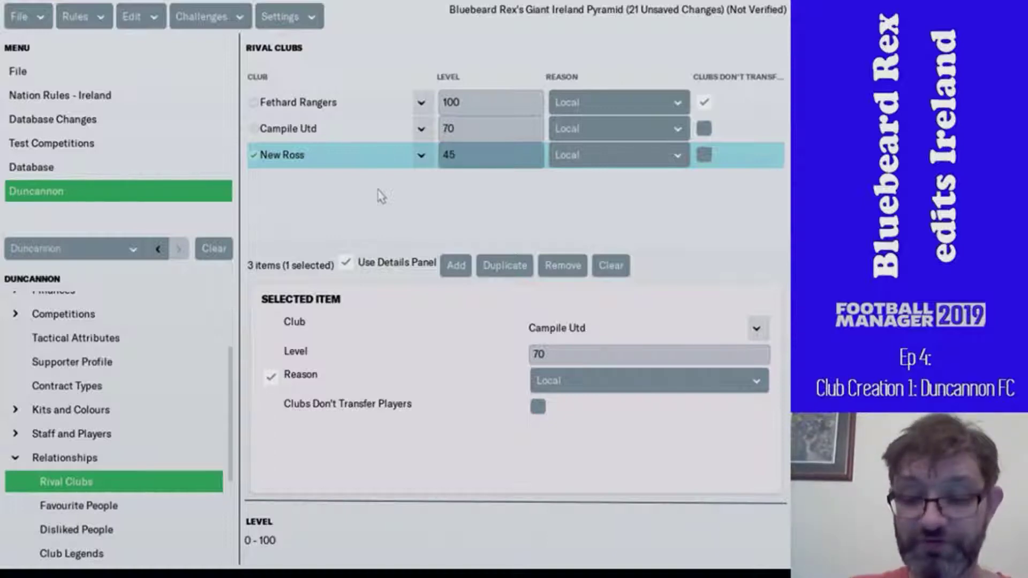
{"action": "left_click", "coordinate": [596, 156]}
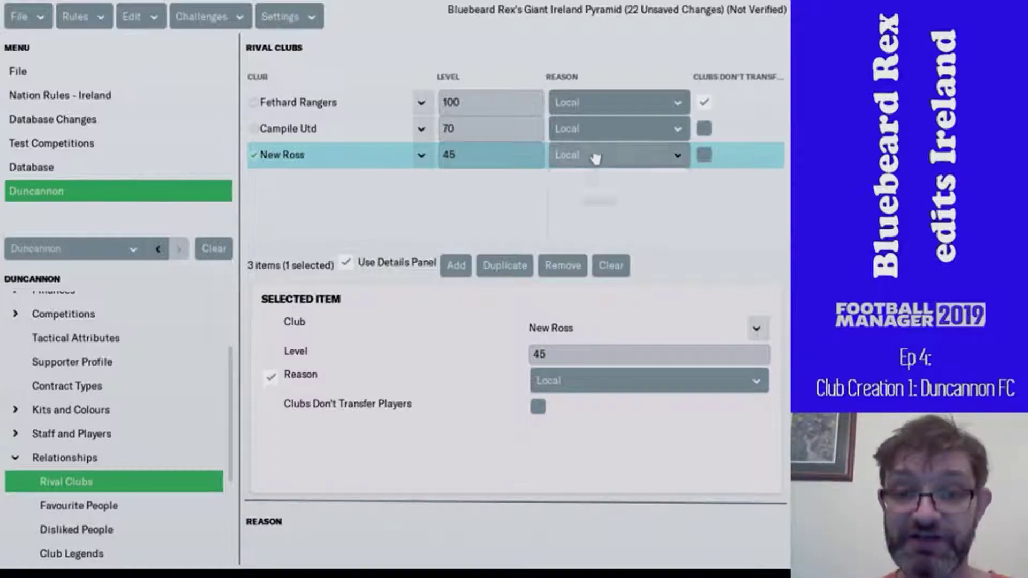
{"action": "left_click", "coordinate": [602, 204]}
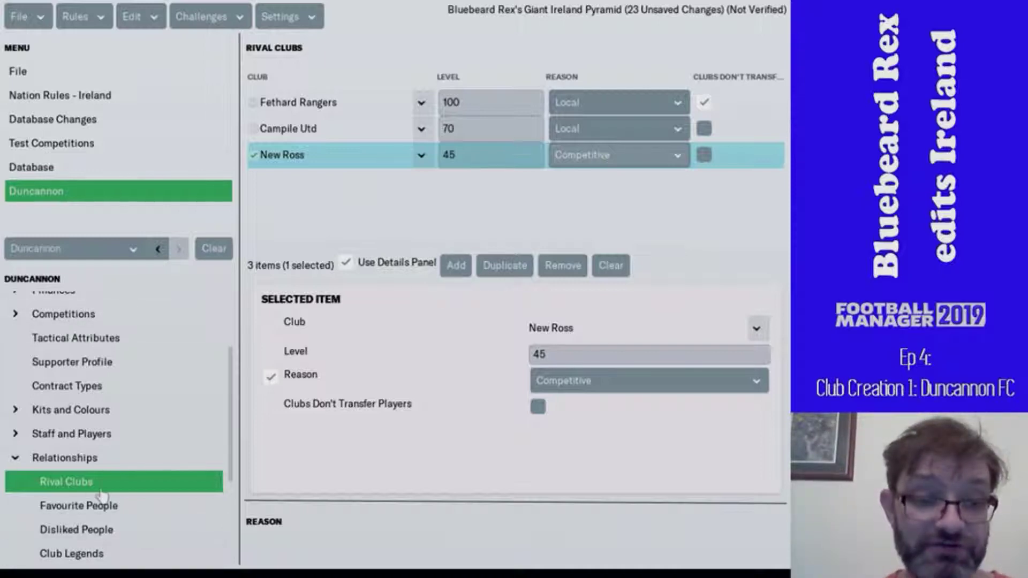
{"action": "left_click", "coordinate": [117, 510]}
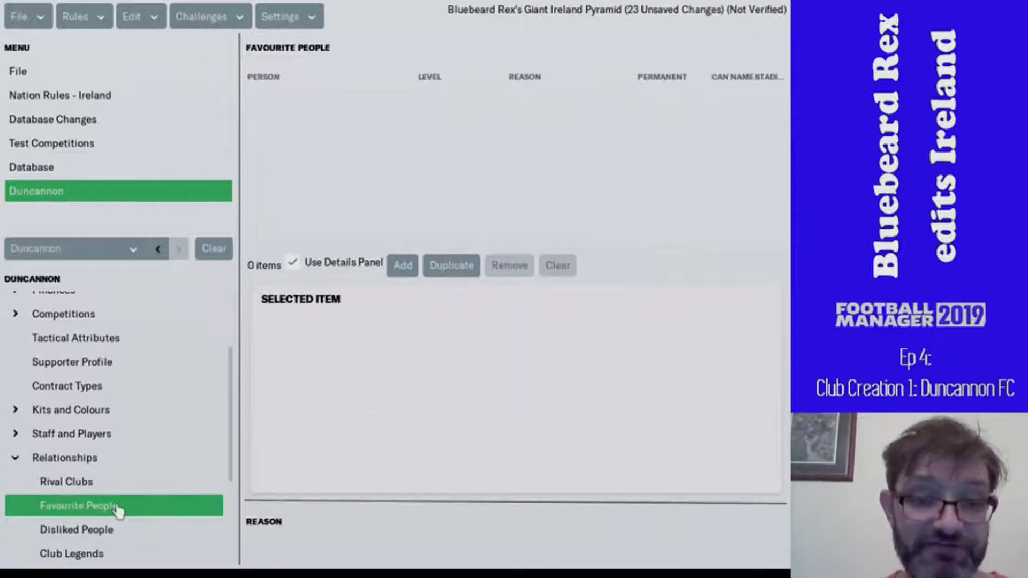
- Look through Duncannon's disliked people and club legends, then go to Club Icons
{"action": "left_click", "coordinate": [118, 536]}
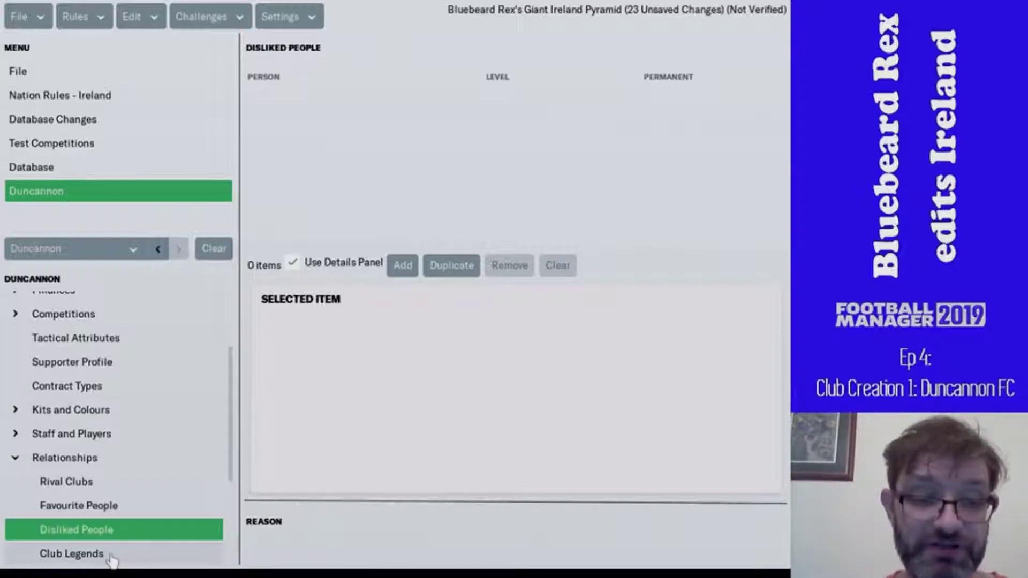
{"action": "left_click", "coordinate": [113, 557]}
{"action": "scroll", "coordinate": [161, 509], "scroll_direction": "down", "scroll_amount": 3}
{"action": "scroll", "coordinate": [160, 509], "scroll_direction": "down", "scroll_amount": 1}
{"action": "scroll", "coordinate": [161, 509], "scroll_direction": "up", "scroll_amount": 1}
{"action": "left_click", "coordinate": [127, 479]}
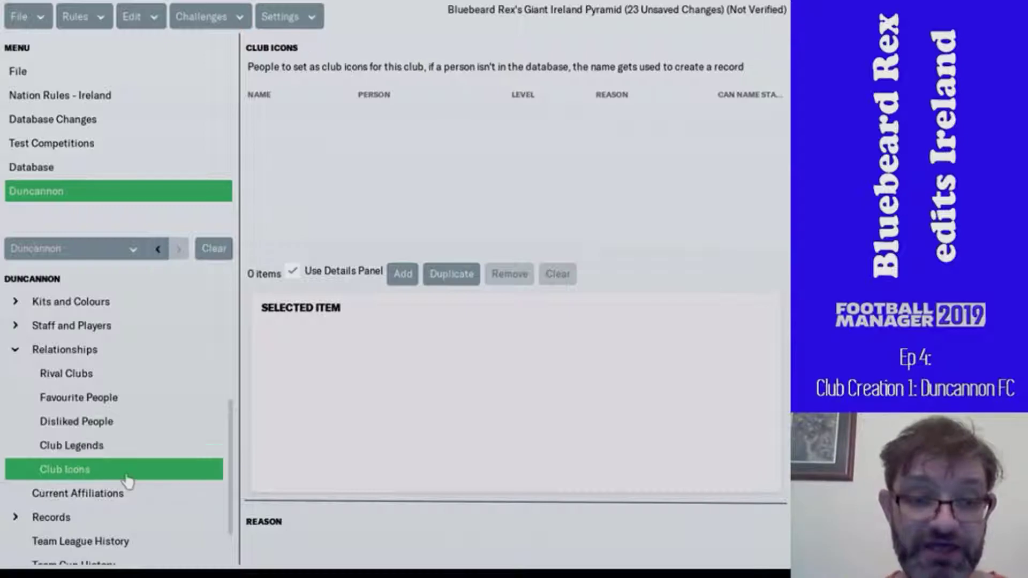
- Add a new club icon entry, abandoning an attempted database person search
{"action": "left_click", "coordinate": [402, 277]}
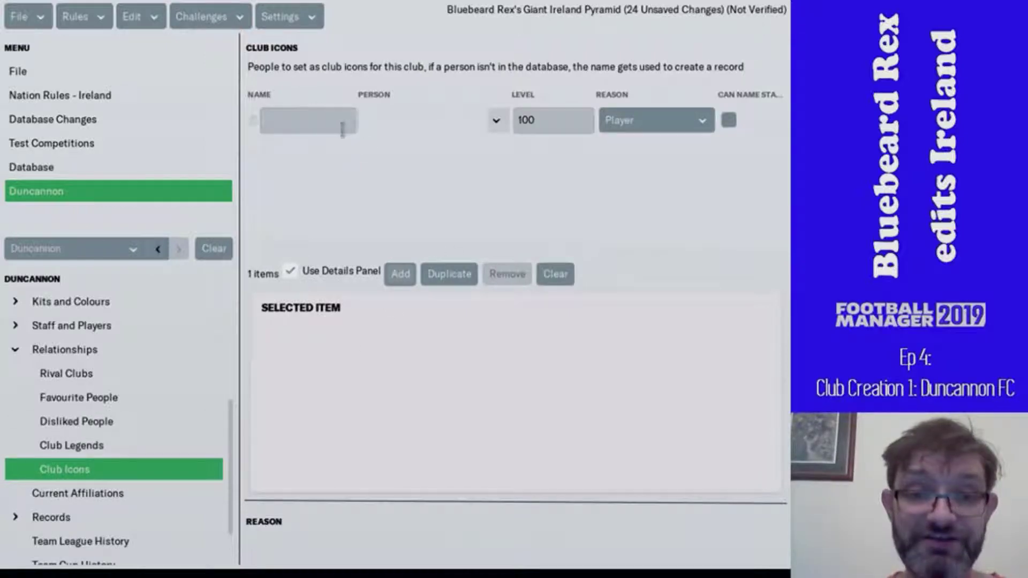
{"action": "left_click", "coordinate": [335, 126]}
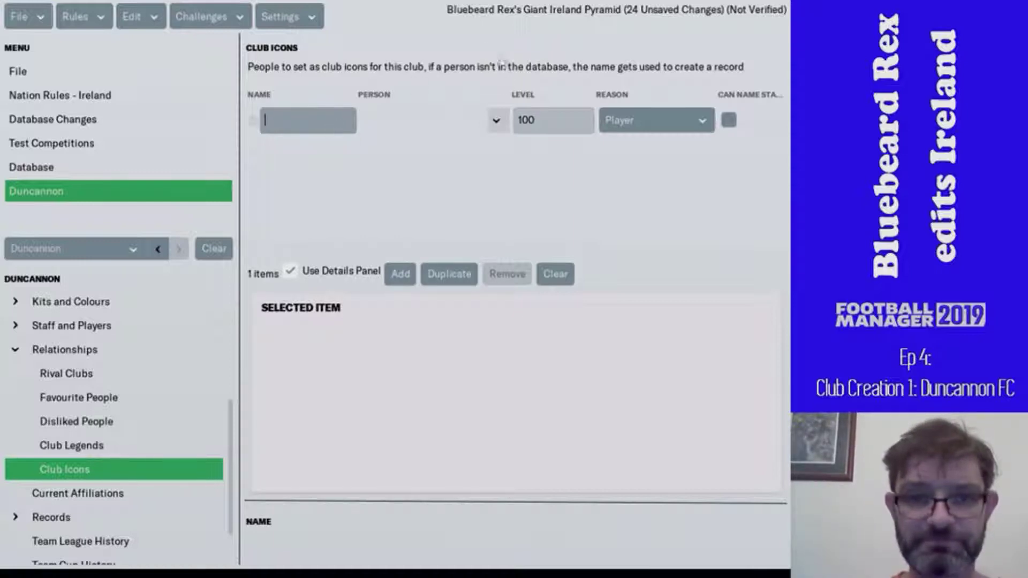
{"action": "left_click", "coordinate": [494, 121]}
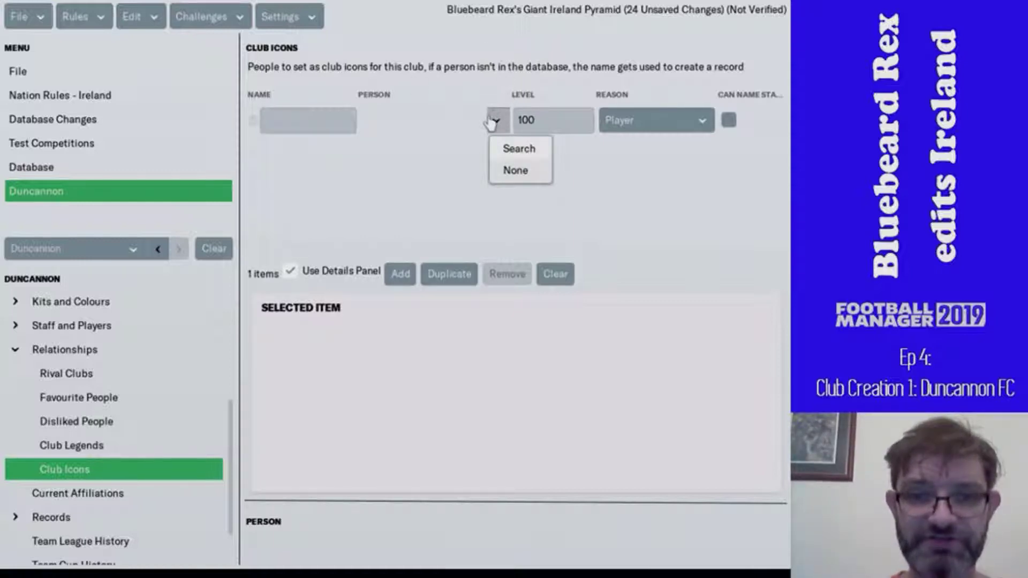
{"action": "left_click", "coordinate": [512, 148]}
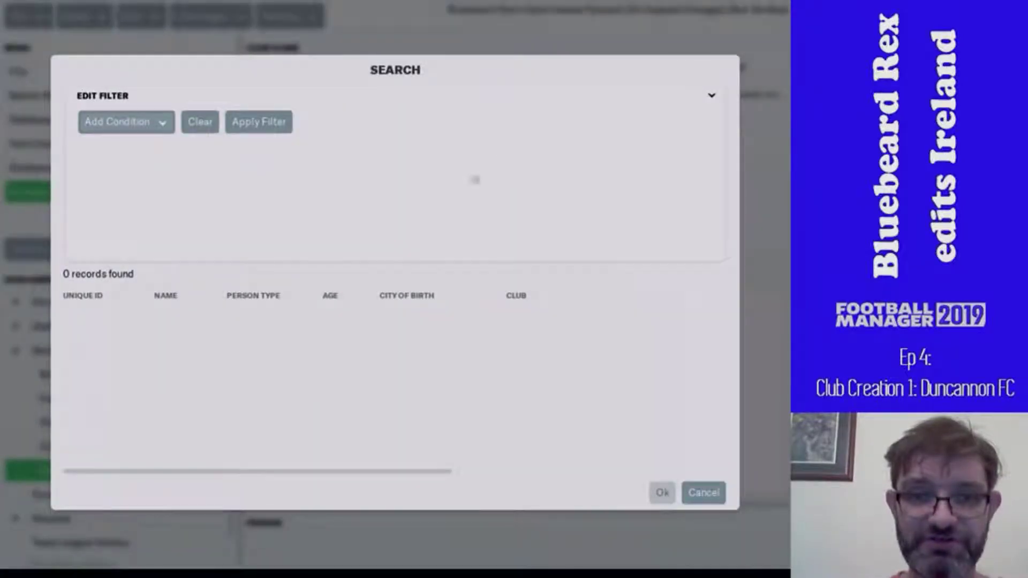
{"action": "left_click", "coordinate": [254, 123]}
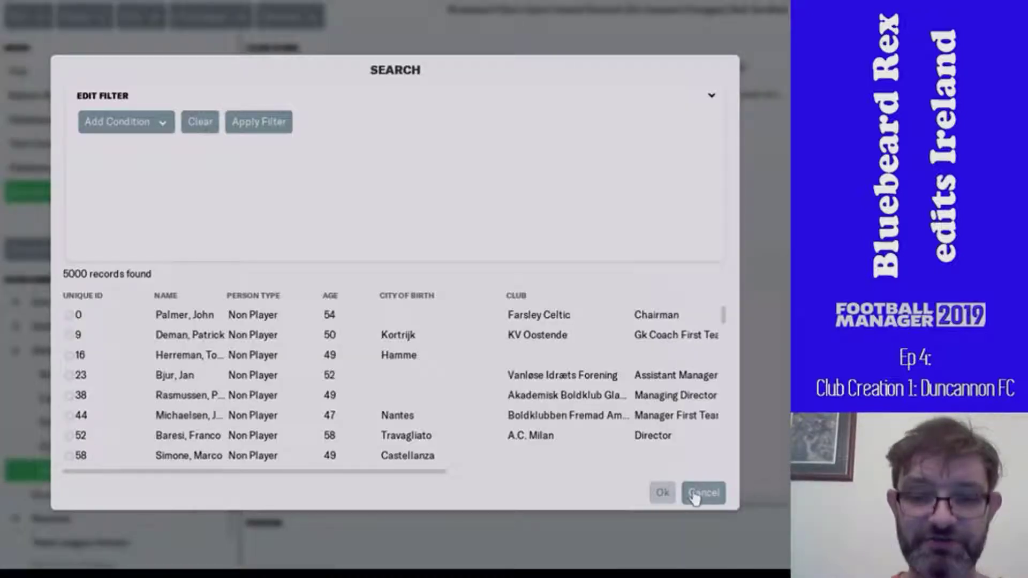
{"action": "left_click", "coordinate": [697, 494]}
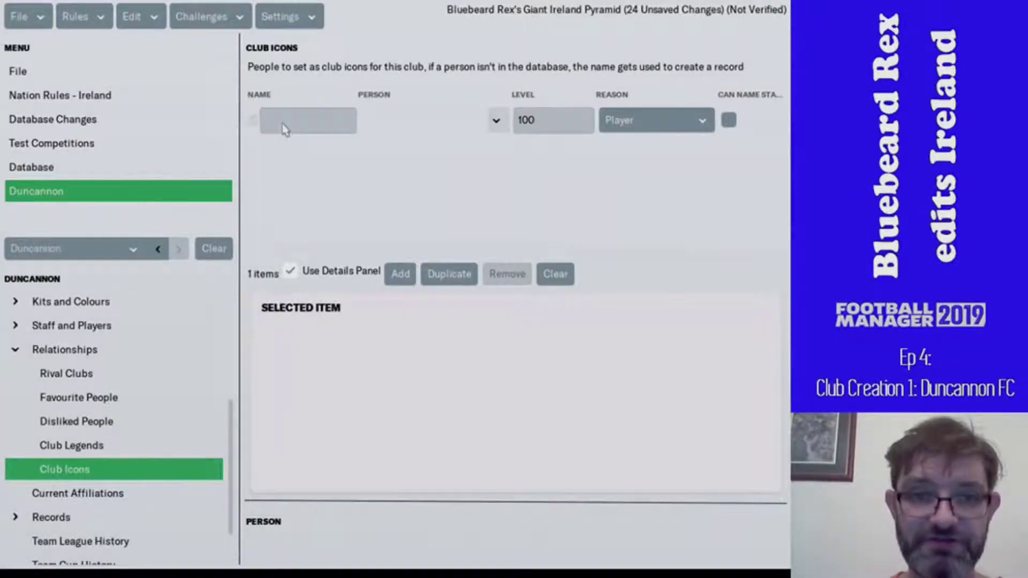
- Enter the club icon's full name, correcting a typo
{"action": "left_click", "coordinate": [311, 119]}
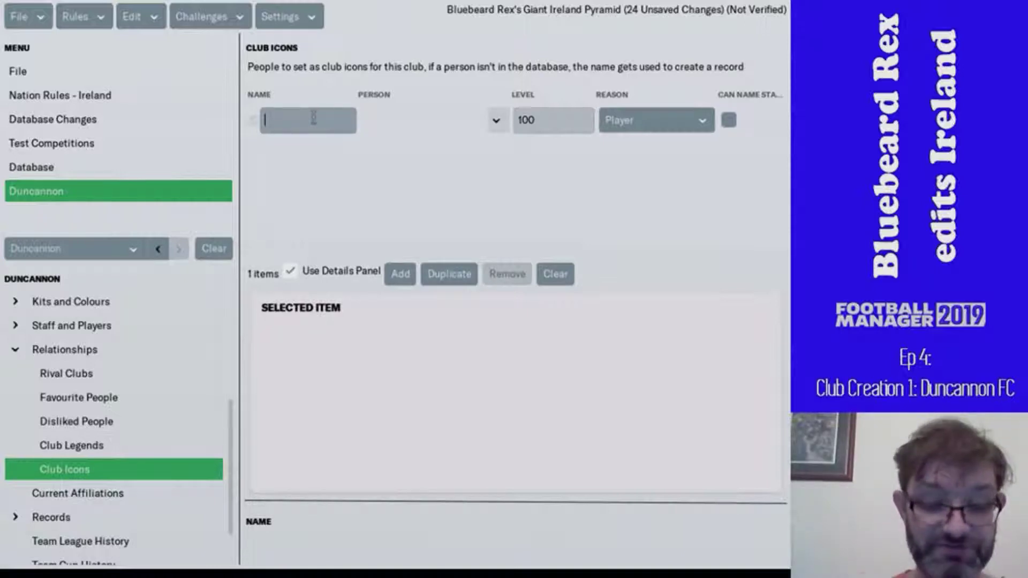
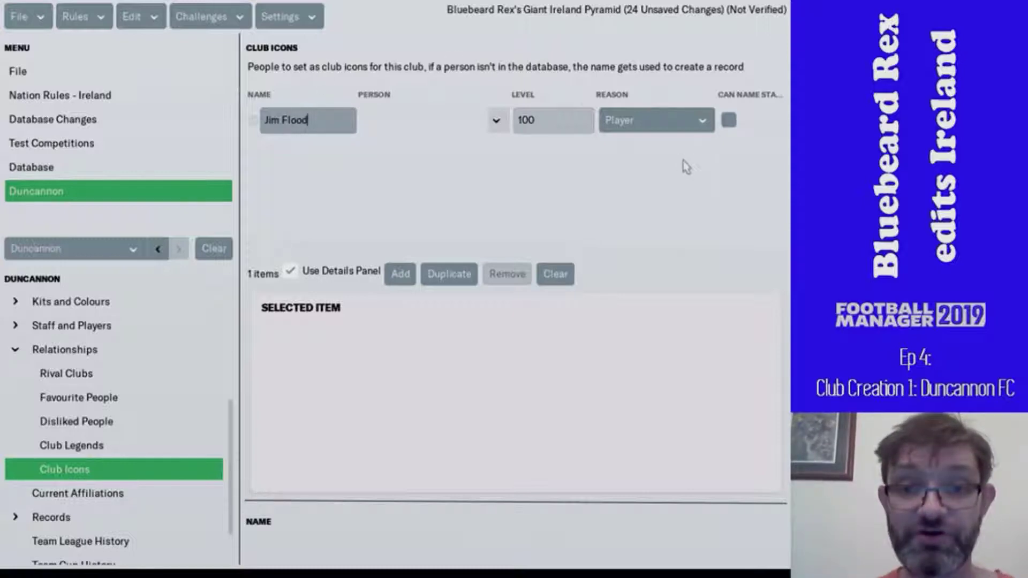
- Set the icon's reason to Manager, tick Can Name Stadium, and set level 50
{"action": "left_click", "coordinate": [679, 118]}
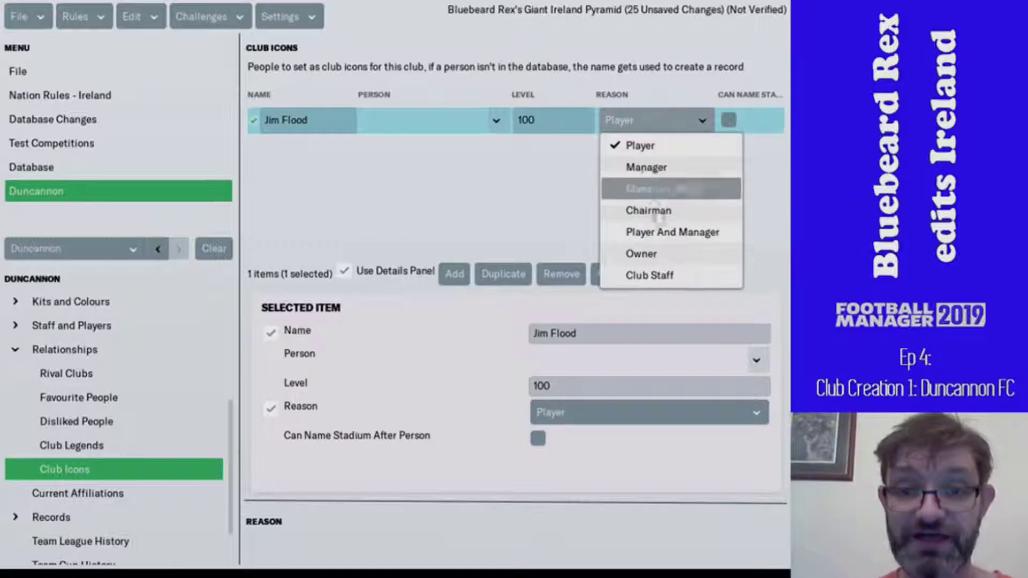
{"action": "left_click", "coordinate": [649, 168]}
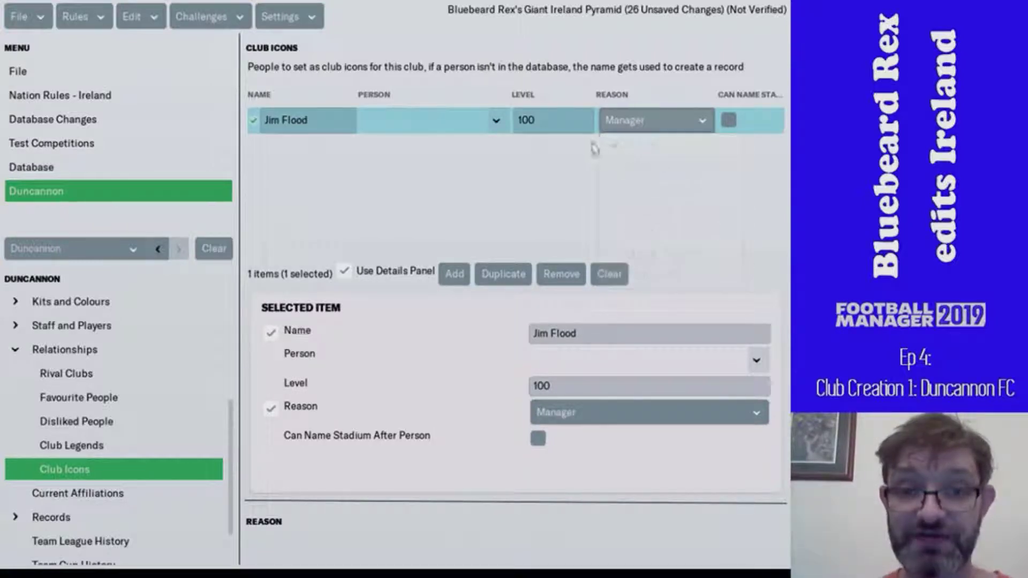
{"action": "left_click", "coordinate": [547, 120]}
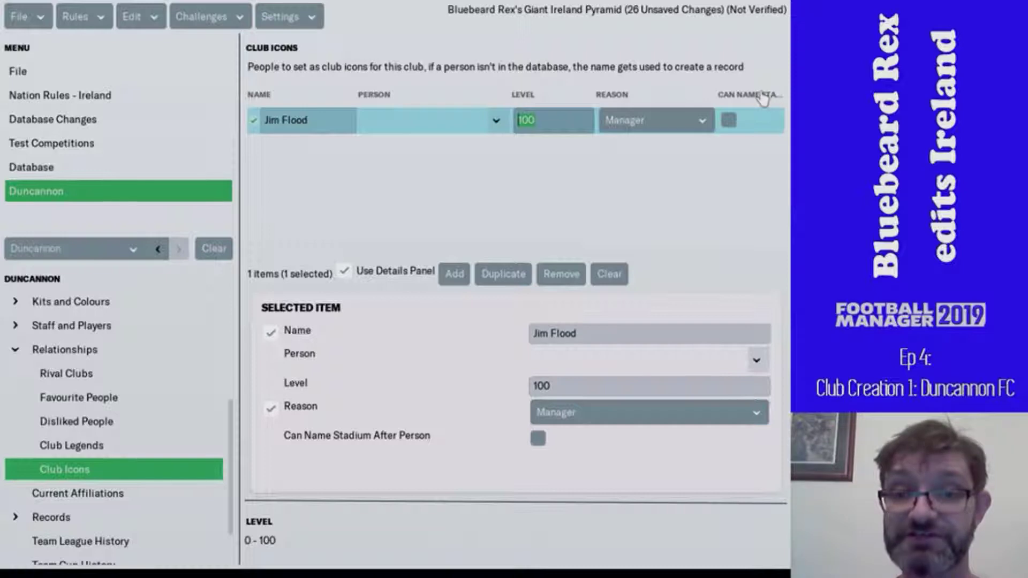
{"action": "left_click", "coordinate": [730, 121]}
{"action": "left_click", "coordinate": [541, 124]}
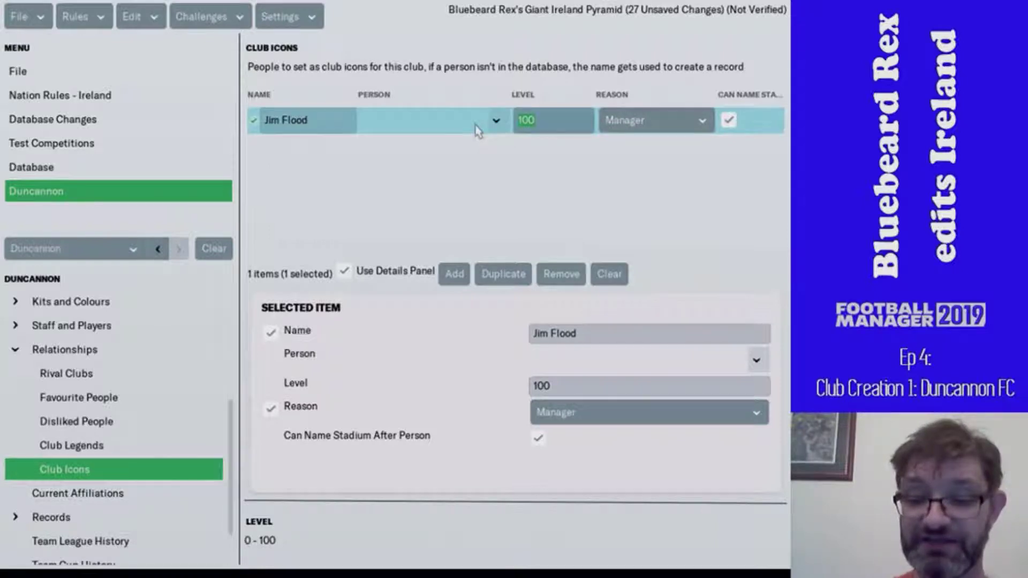
{"action": "type", "text": "50"}
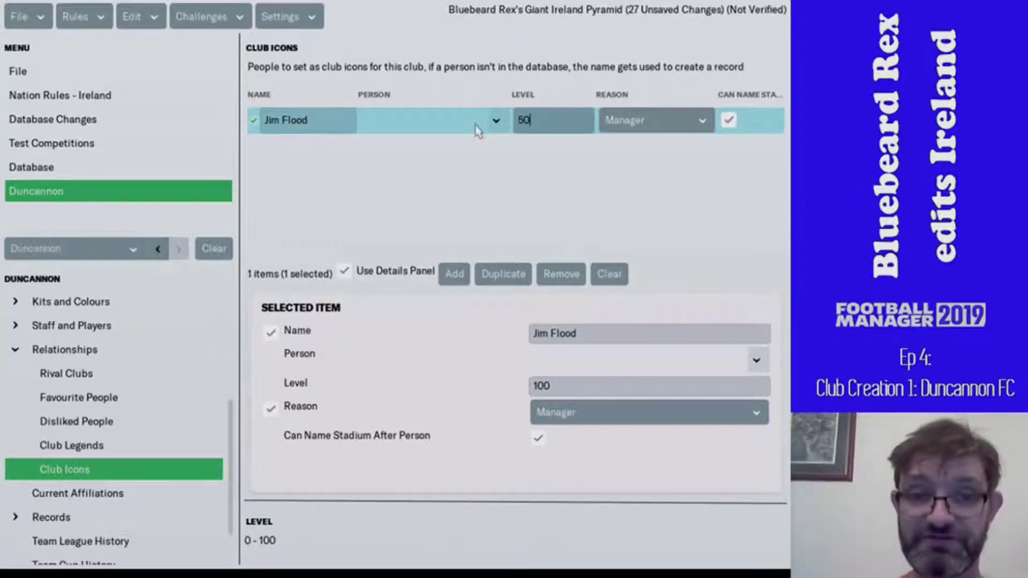
{"action": "left_click", "coordinate": [447, 212]}
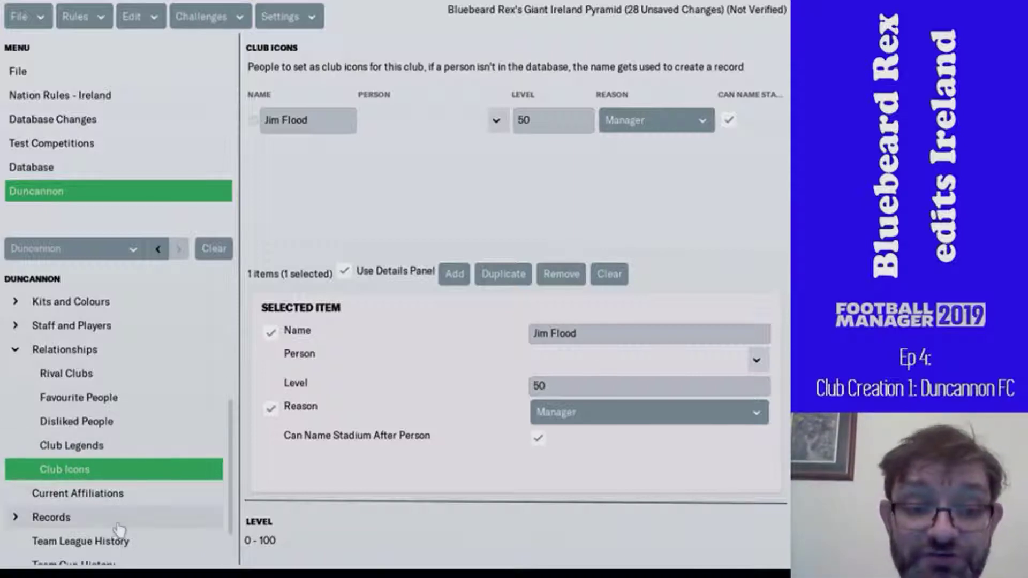
{"action": "left_click", "coordinate": [127, 495]}
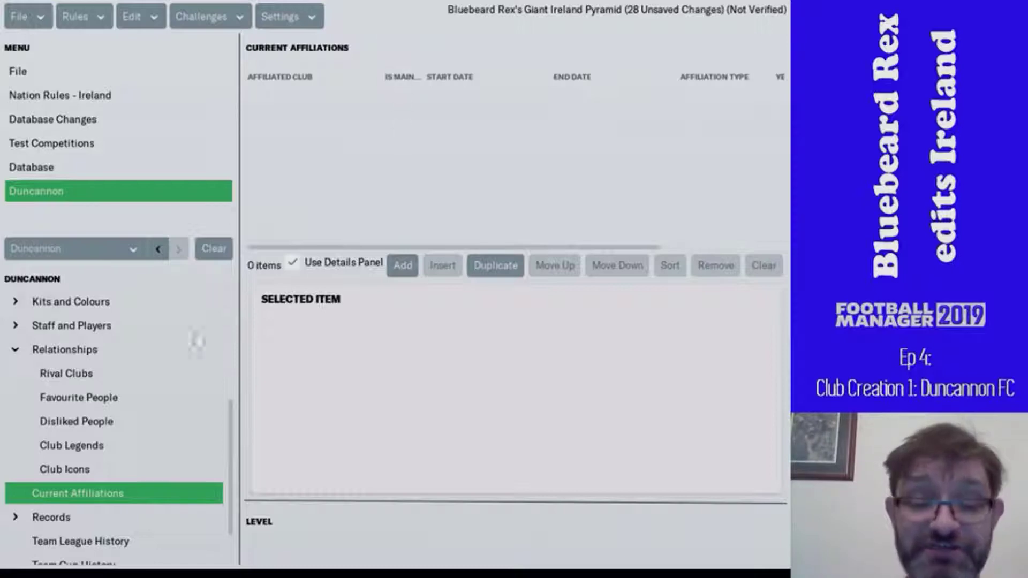
- Scroll down to Duncannon's Records section and open the team cup history
{"action": "scroll", "coordinate": [151, 441], "scroll_direction": "down", "scroll_amount": 2}
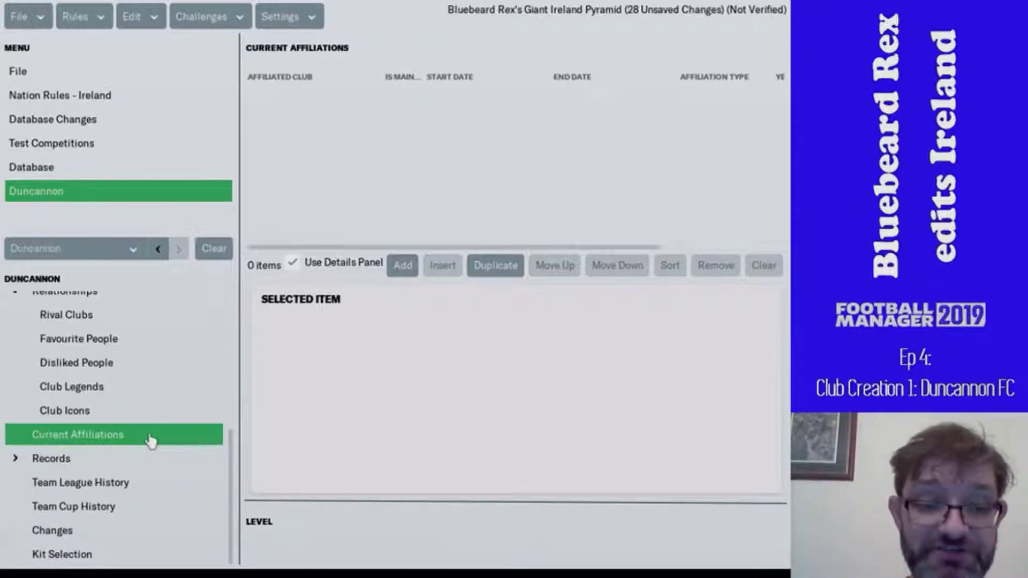
{"action": "left_click", "coordinate": [131, 468]}
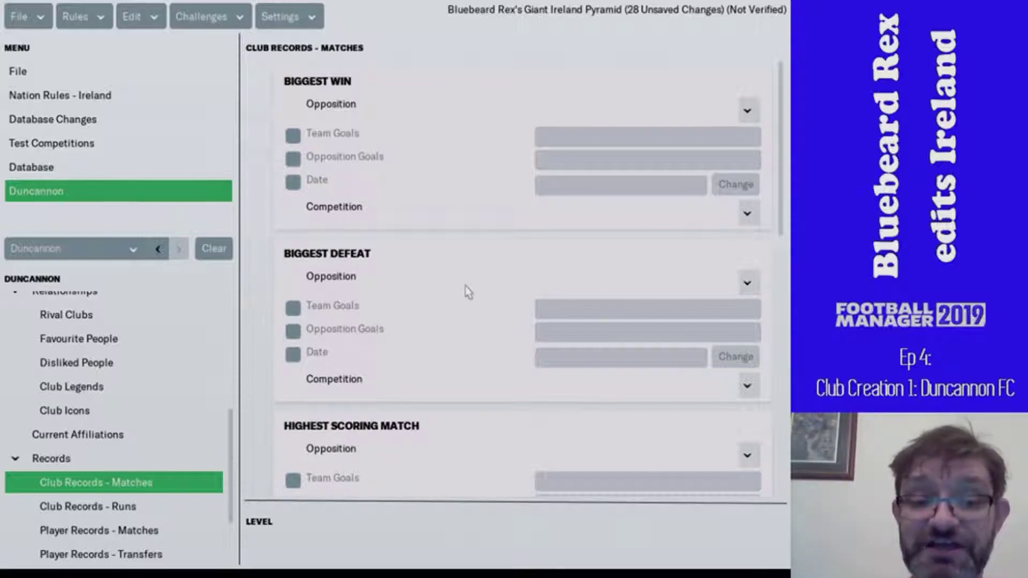
{"action": "scroll", "coordinate": [466, 292], "scroll_direction": "down", "scroll_amount": 10}
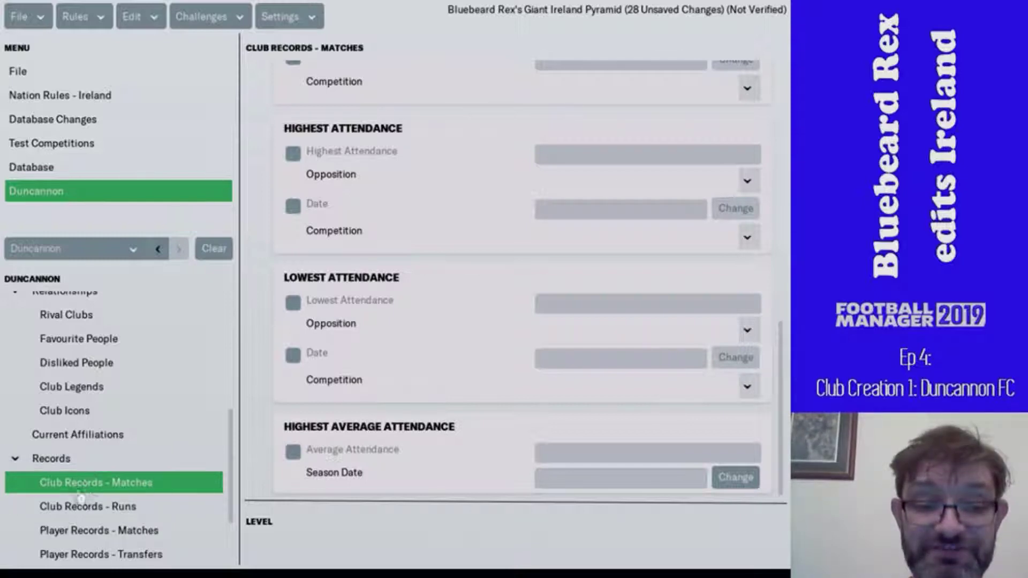
{"action": "scroll", "coordinate": [94, 492], "scroll_direction": "down", "scroll_amount": 3}
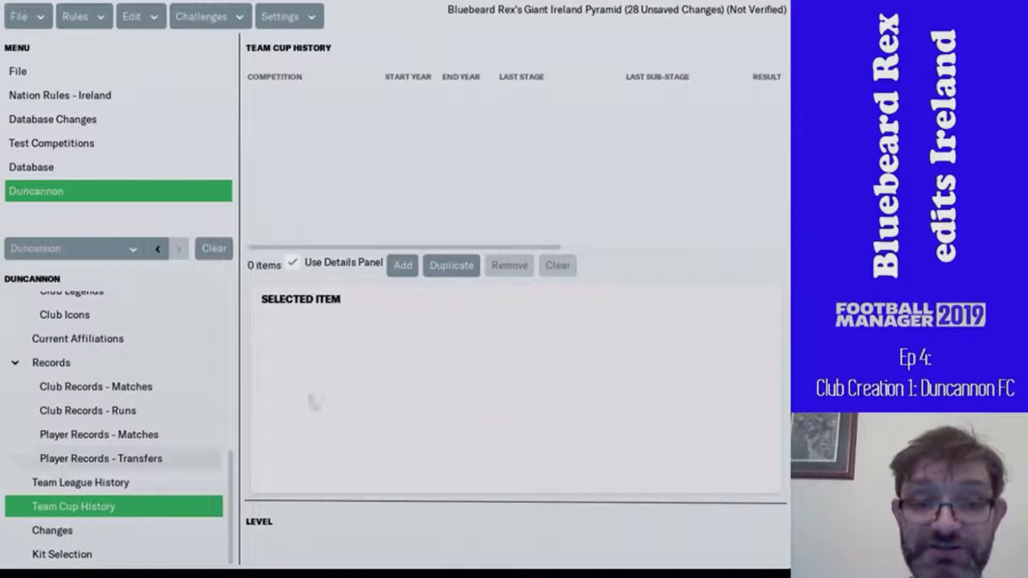
- Add a 1900 team cup history entry, then remove it again
{"action": "left_click", "coordinate": [404, 265]}
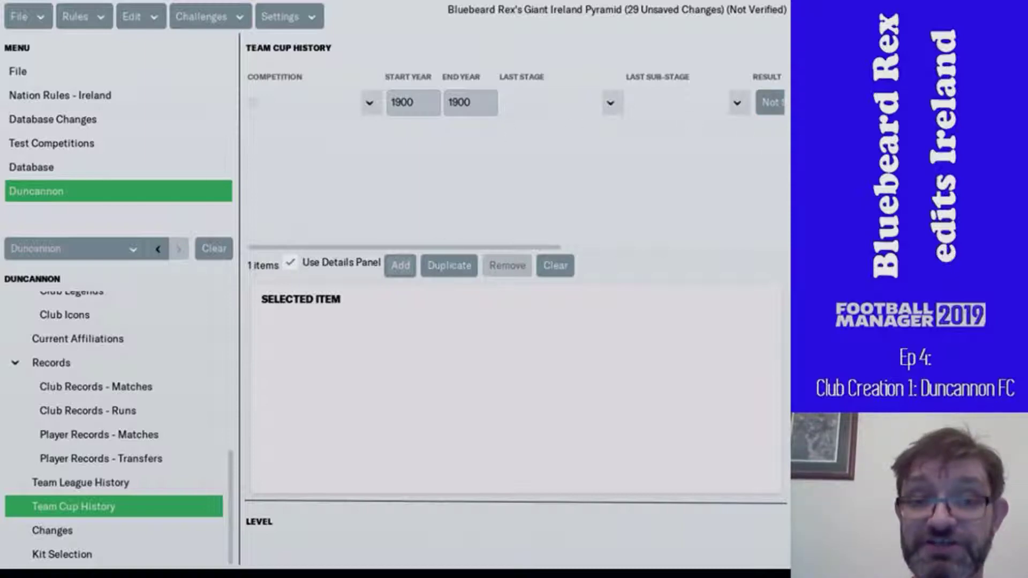
{"action": "left_click", "coordinate": [256, 104]}
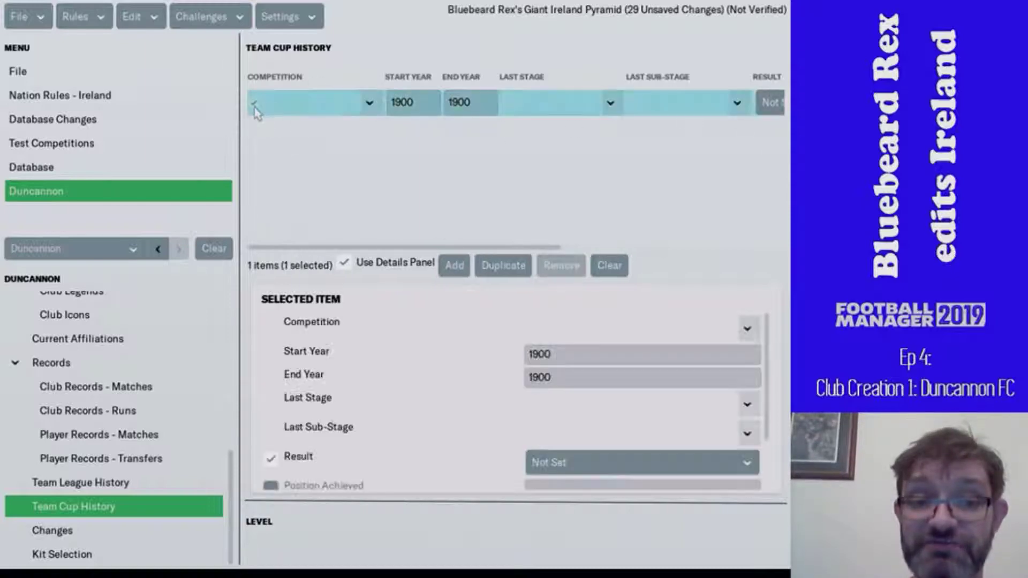
{"action": "left_click", "coordinate": [561, 266]}
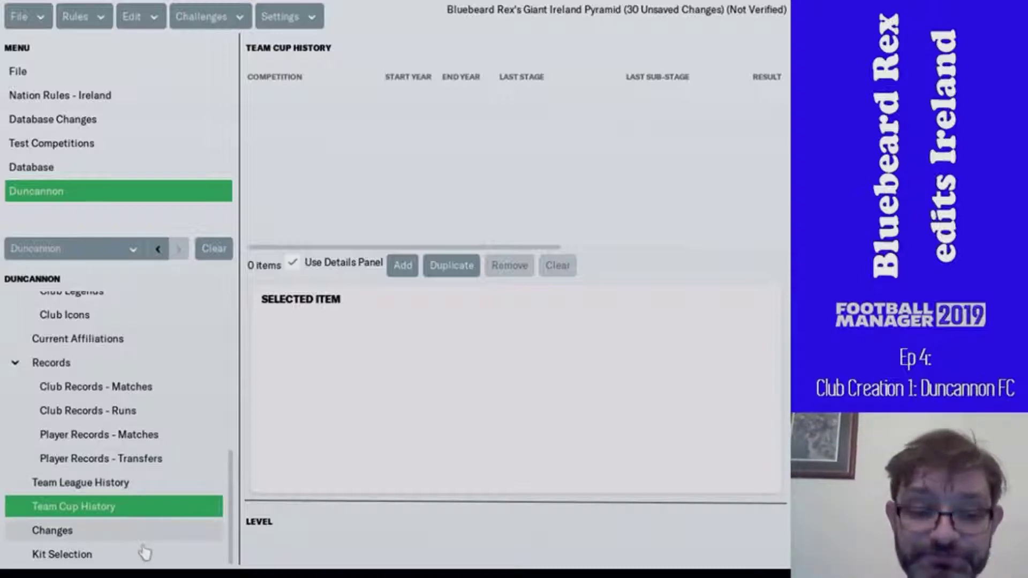
{"action": "scroll", "coordinate": [145, 552], "scroll_direction": "up", "scroll_amount": 1}
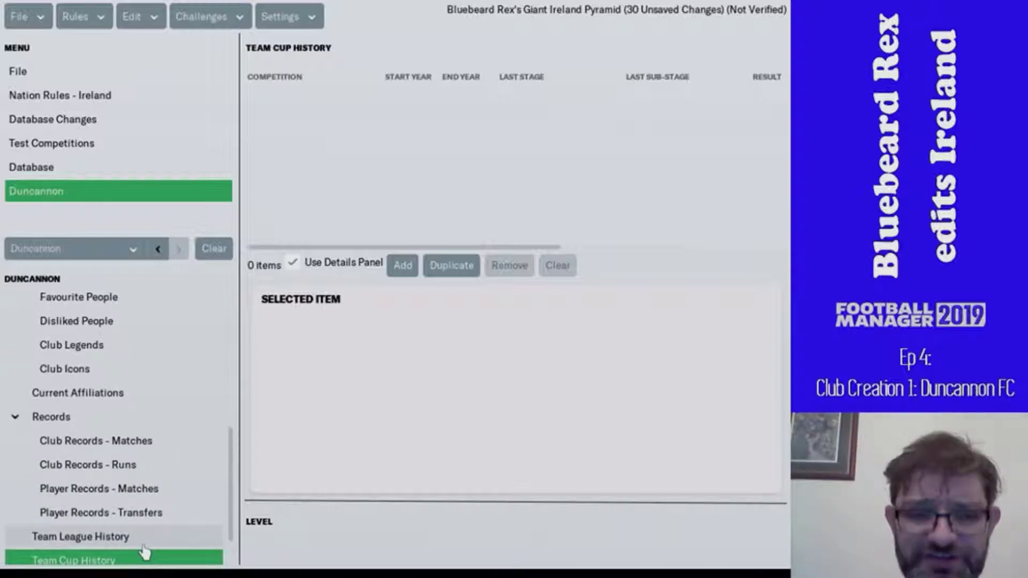
{"action": "scroll", "coordinate": [144, 552], "scroll_direction": "up", "scroll_amount": 5}
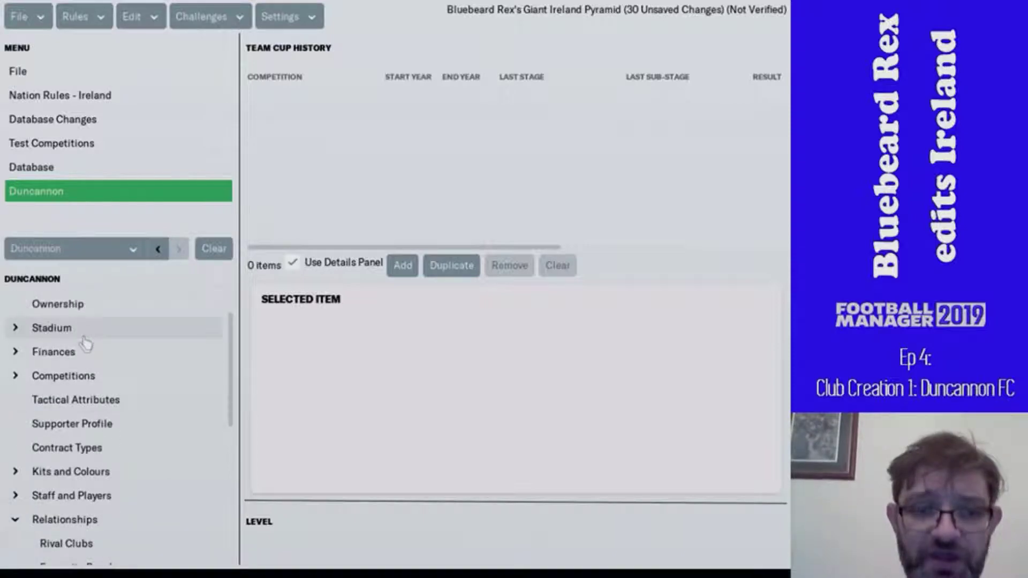
{"action": "left_click", "coordinate": [52, 328]}
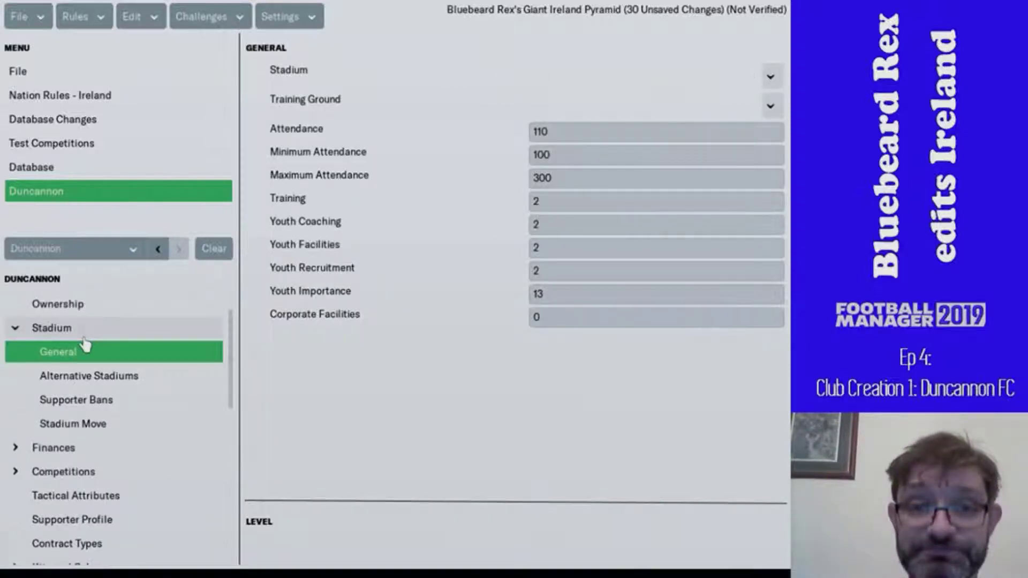
{"action": "left_click", "coordinate": [770, 78]}
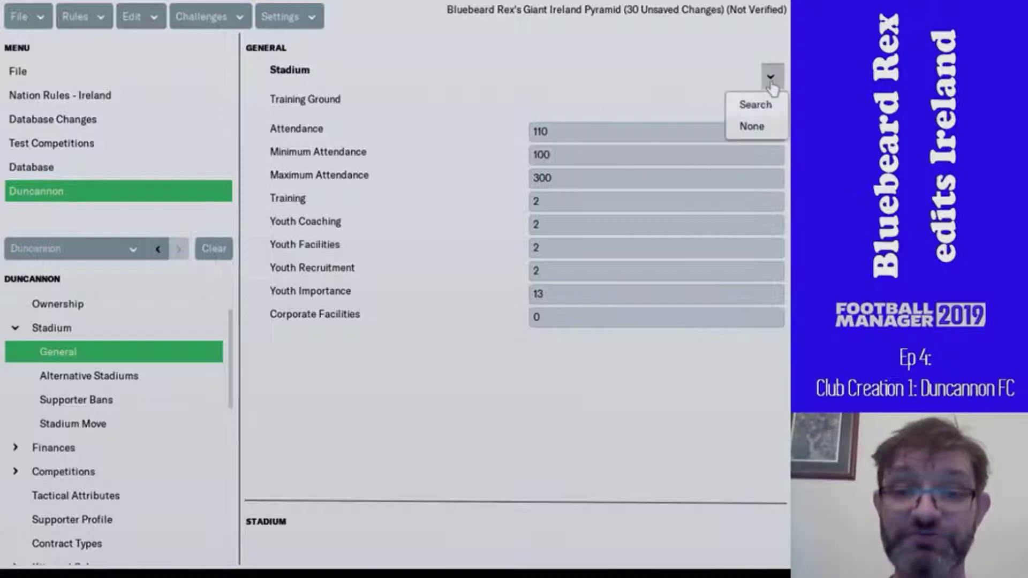
{"action": "left_click", "coordinate": [756, 104]}
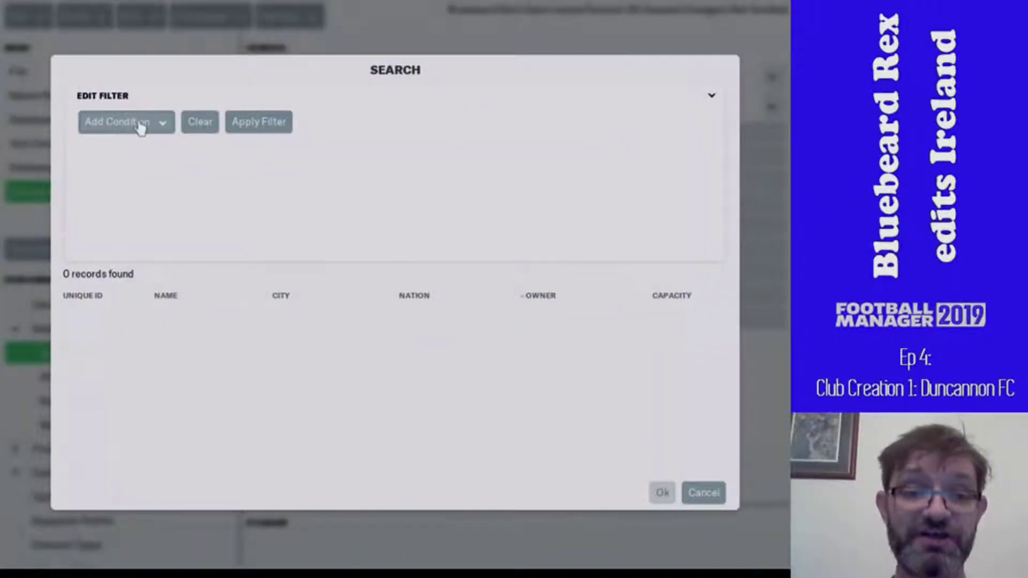
{"action": "left_click", "coordinate": [152, 129]}
{"action": "left_click", "coordinate": [149, 233]}
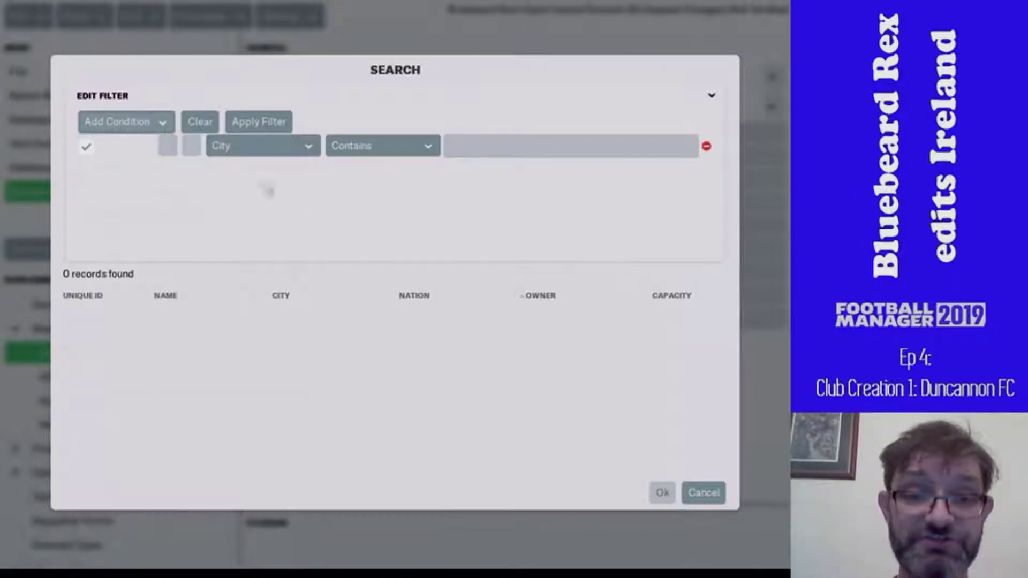
{"action": "left_click", "coordinate": [451, 144]}
{"action": "type", "text": "duncann"}
{"action": "key", "text": "Return"}
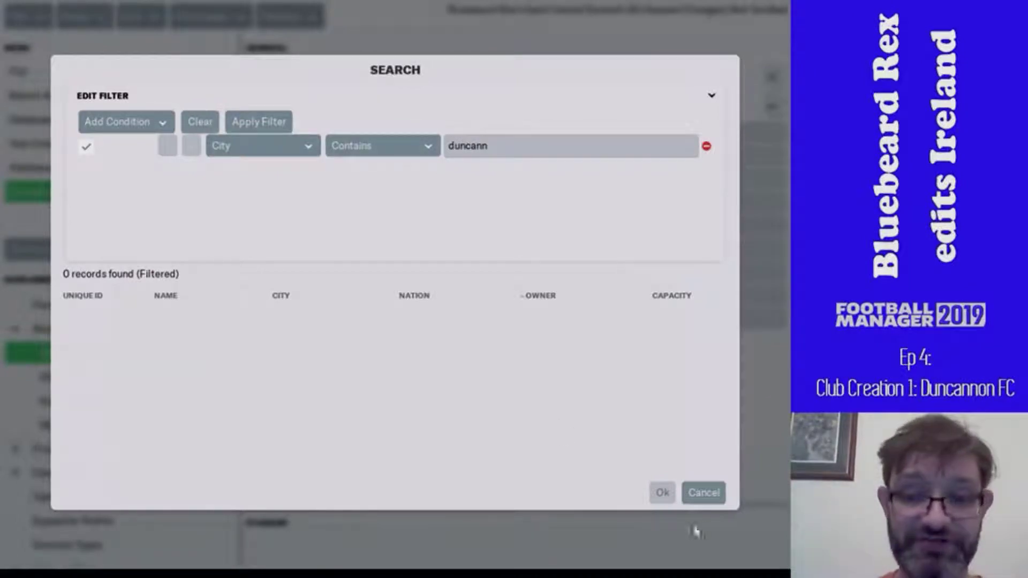
{"action": "left_click", "coordinate": [691, 492]}
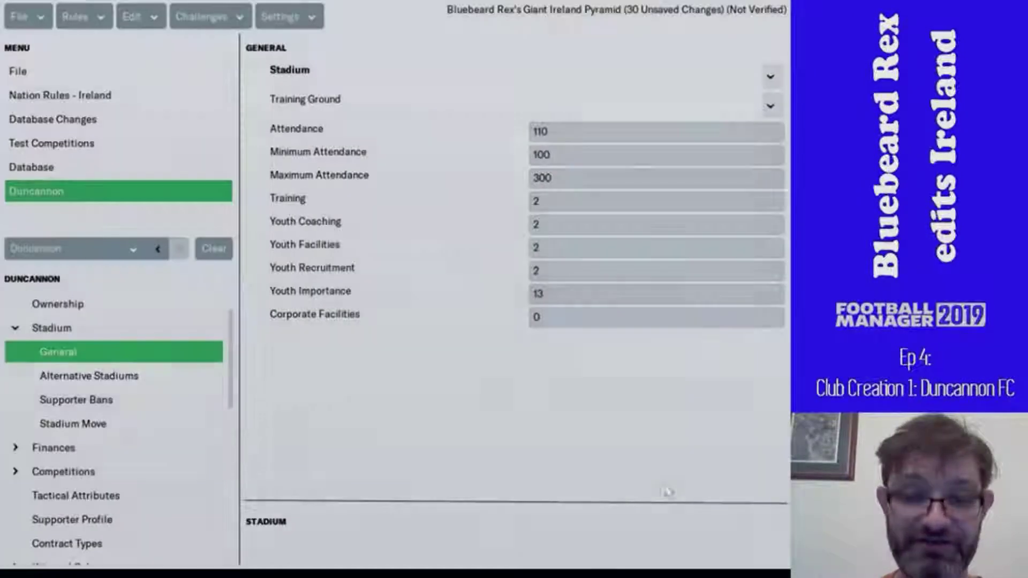
- Add a new stadium named Ryan's Park under Database > Stadiums
{"action": "left_click", "coordinate": [70, 172]}
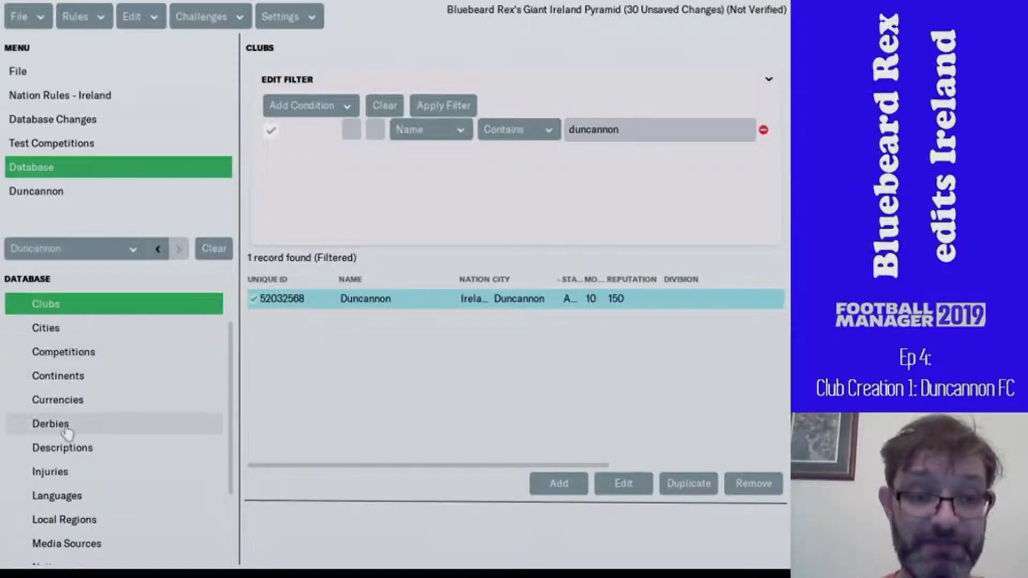
{"action": "scroll", "coordinate": [71, 404], "scroll_direction": "down", "scroll_amount": 3}
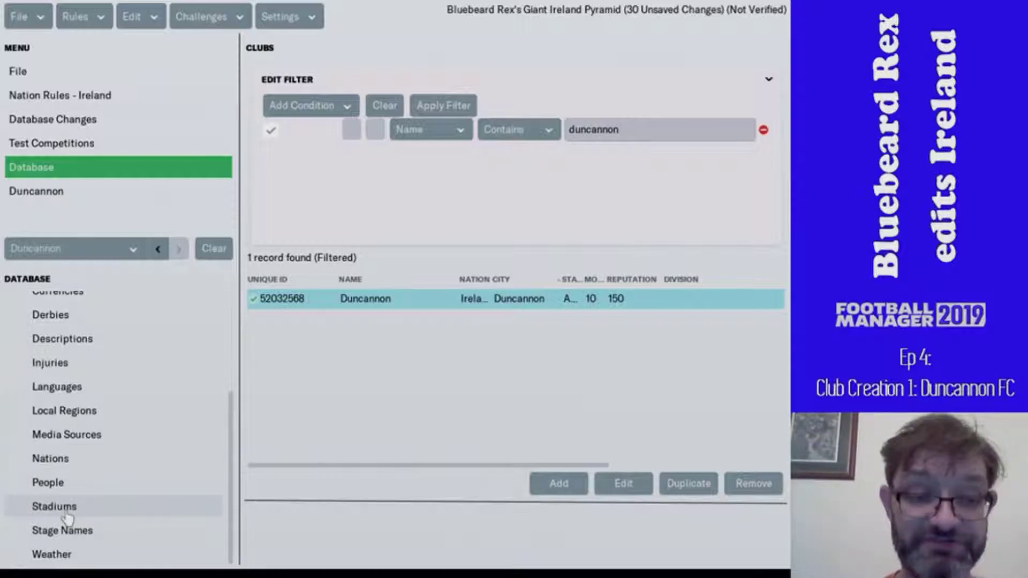
{"action": "left_click", "coordinate": [68, 511]}
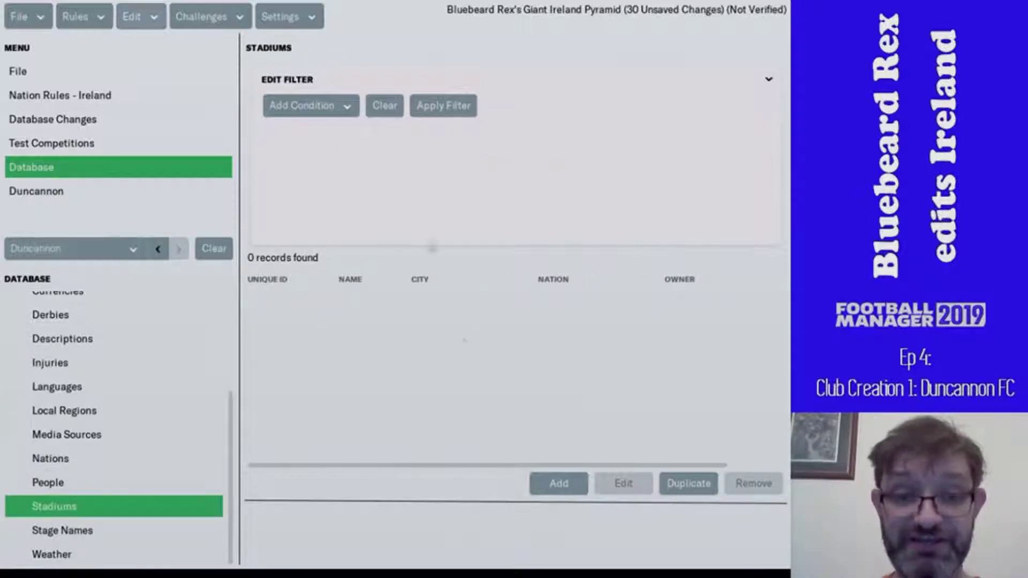
{"action": "left_click", "coordinate": [560, 484]}
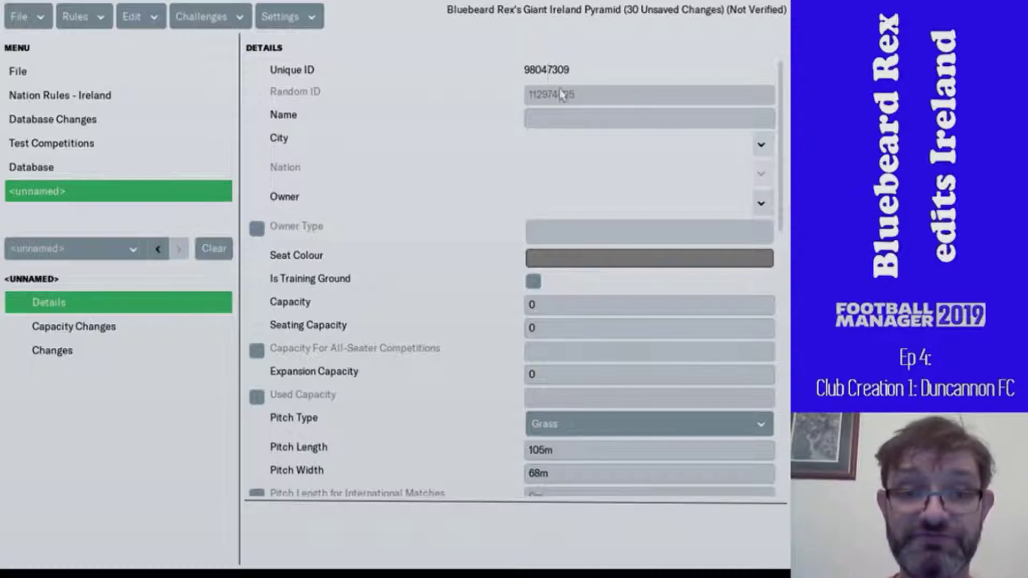
{"action": "left_click", "coordinate": [563, 118]}
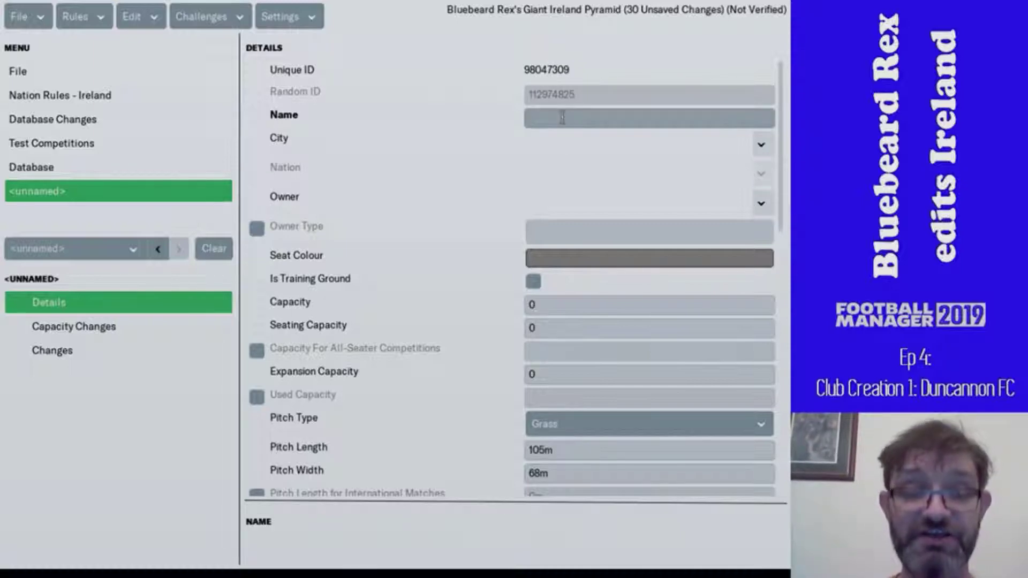
{"action": "type", "text": "Ryan"}
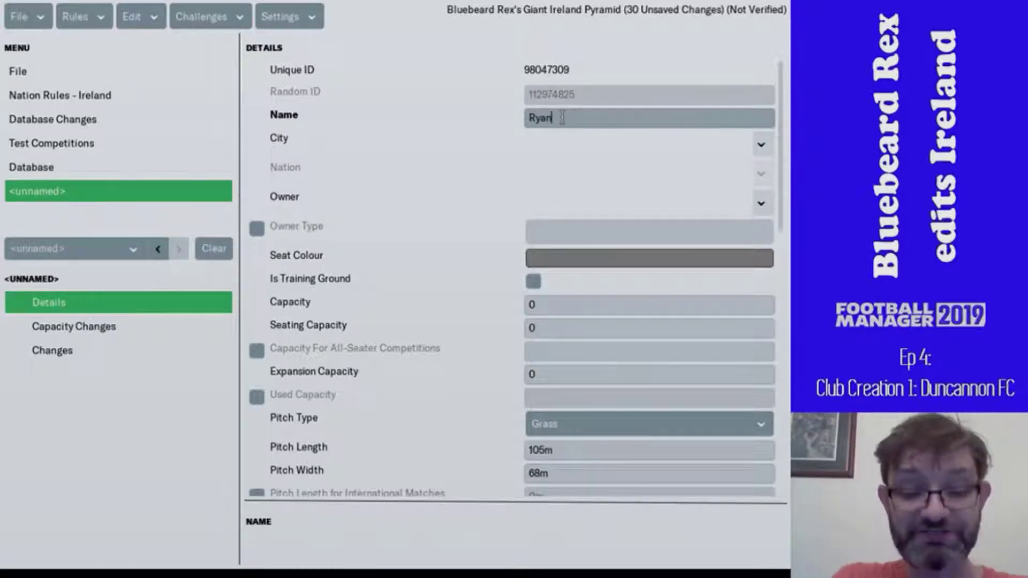
{"action": "type", "text": "'s Park"}
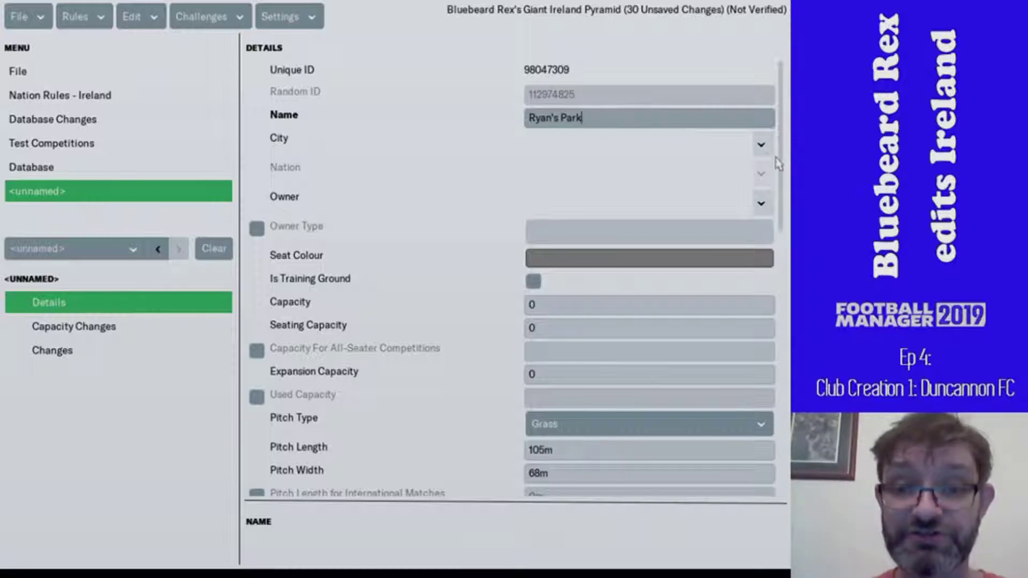
- Set Ryan's Park's city to Duncannon using a city name search for 'Dunca'
{"action": "left_click", "coordinate": [761, 145]}
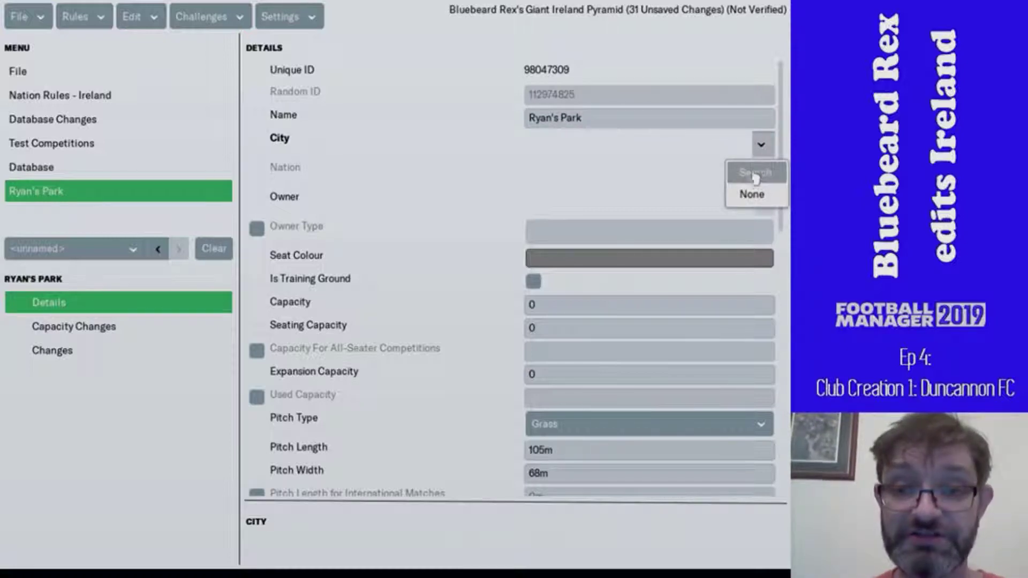
{"action": "left_click", "coordinate": [755, 172]}
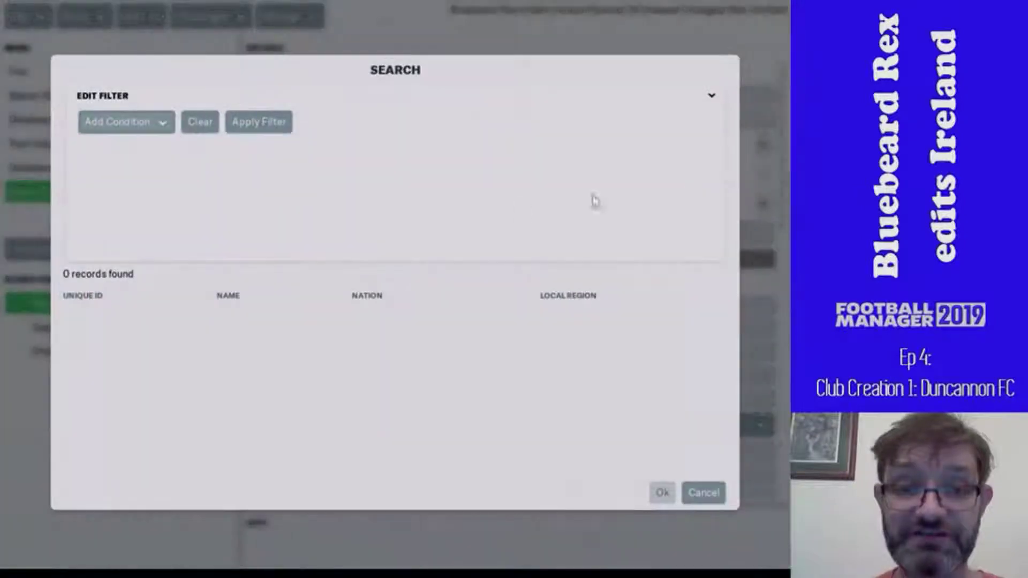
{"action": "left_click", "coordinate": [119, 131]}
{"action": "left_click", "coordinate": [138, 167]}
{"action": "left_click", "coordinate": [498, 145]}
{"action": "type", "text": "Duncann"}
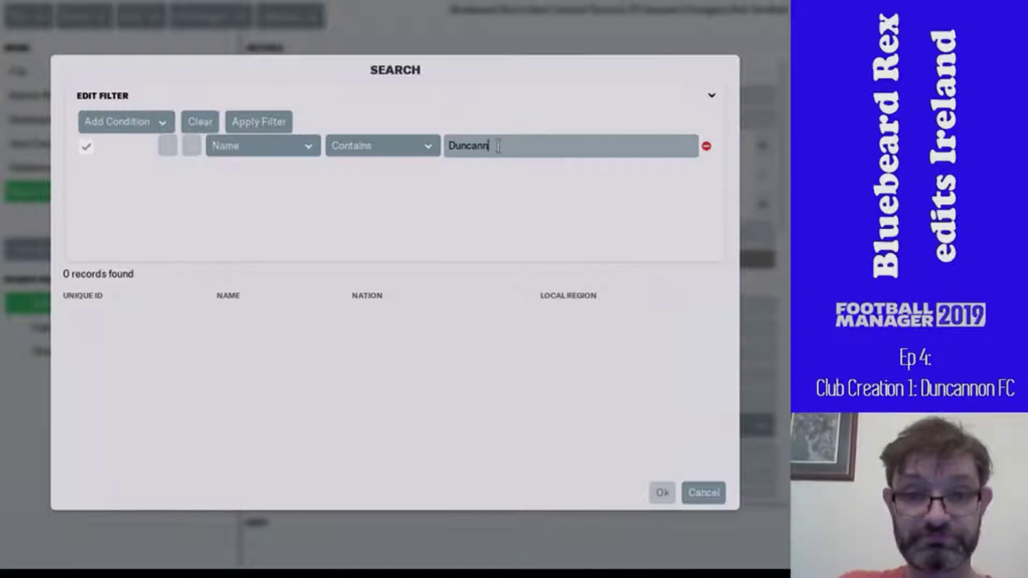
{"action": "key", "text": "Return"}
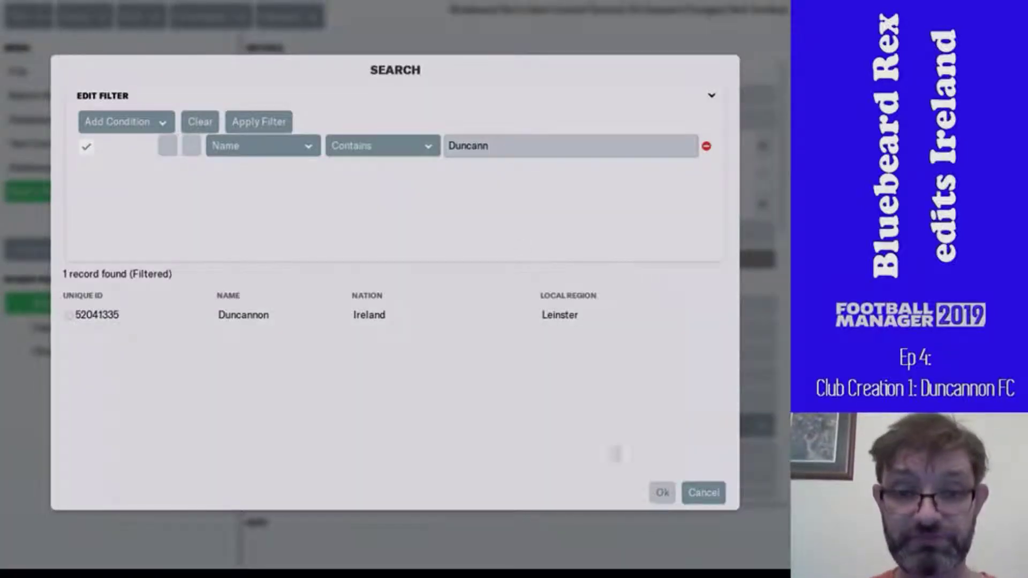
{"action": "double_click", "coordinate": [302, 322]}
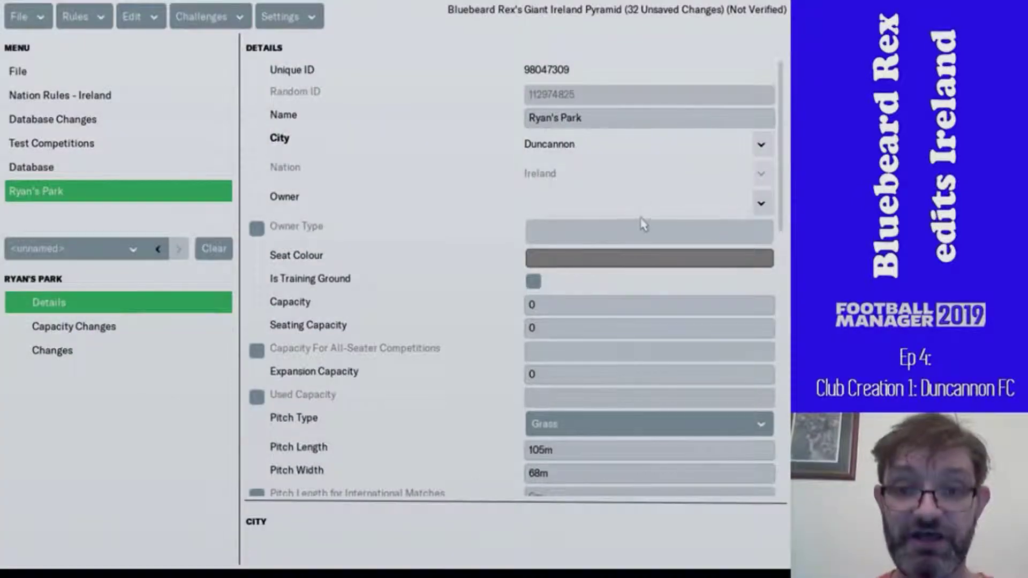
{"action": "left_click", "coordinate": [761, 203]}
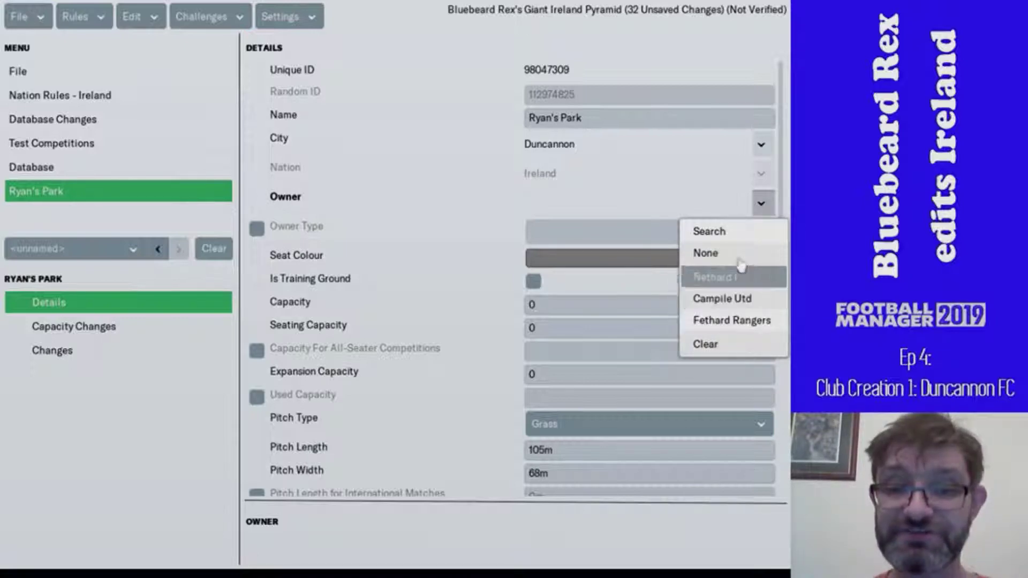
- Search clubs by name for the stadium owner, first mistyped as 'dunncan'
{"action": "left_click", "coordinate": [712, 231]}
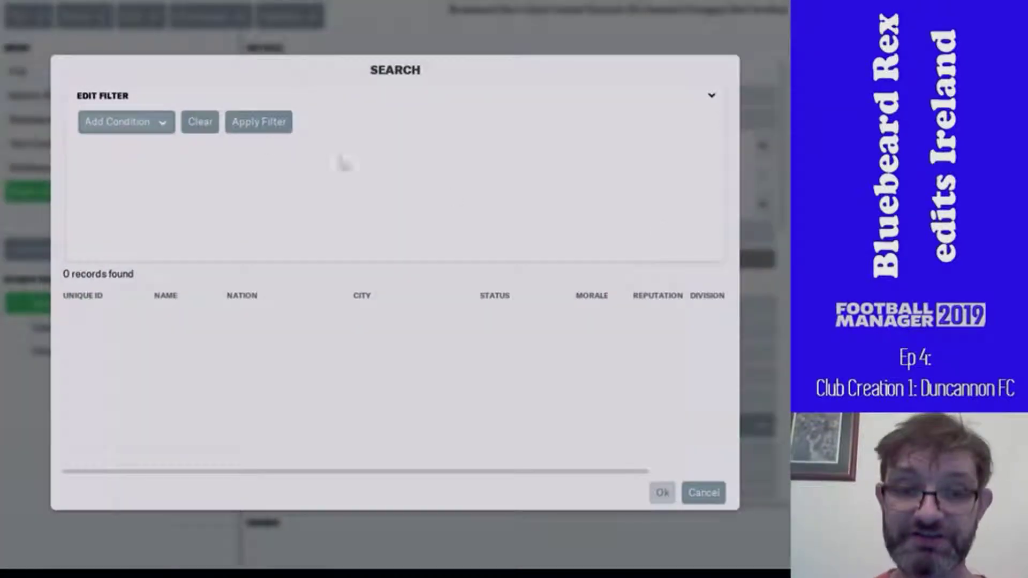
{"action": "left_click", "coordinate": [147, 123]}
{"action": "left_click", "coordinate": [145, 167]}
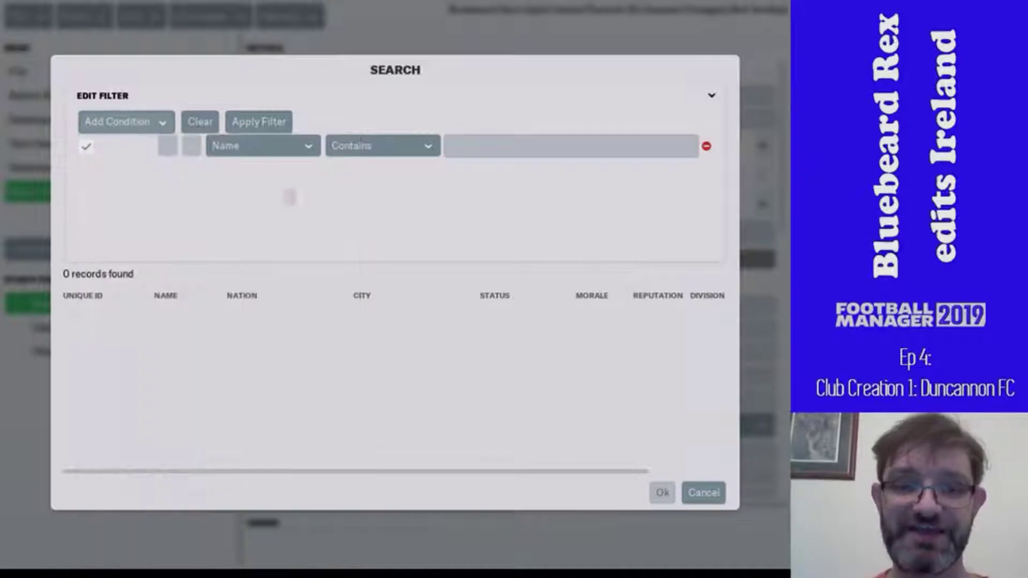
{"action": "left_click", "coordinate": [462, 143]}
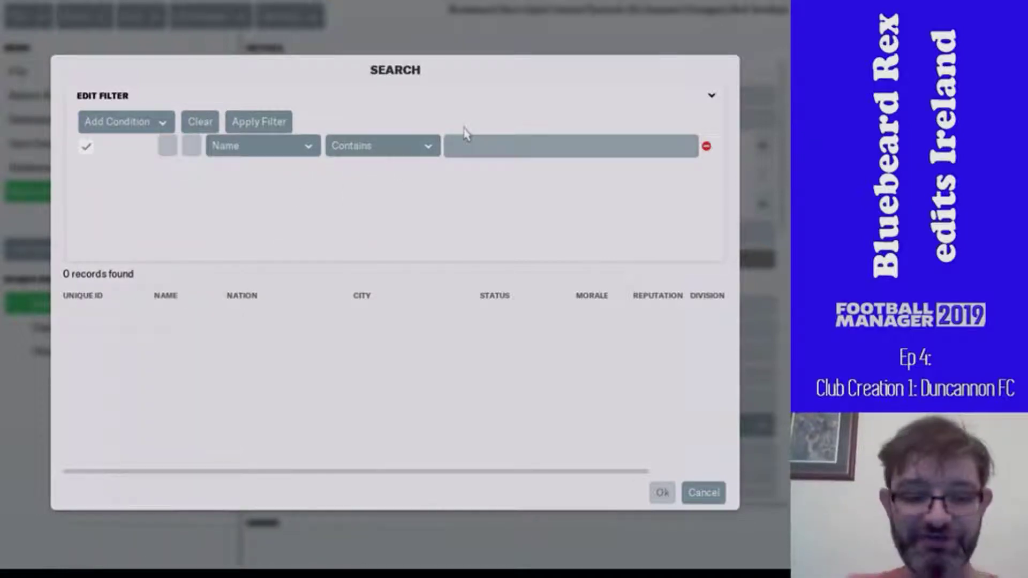
{"action": "type", "text": "dunncan"}
{"action": "key", "text": "Return"}
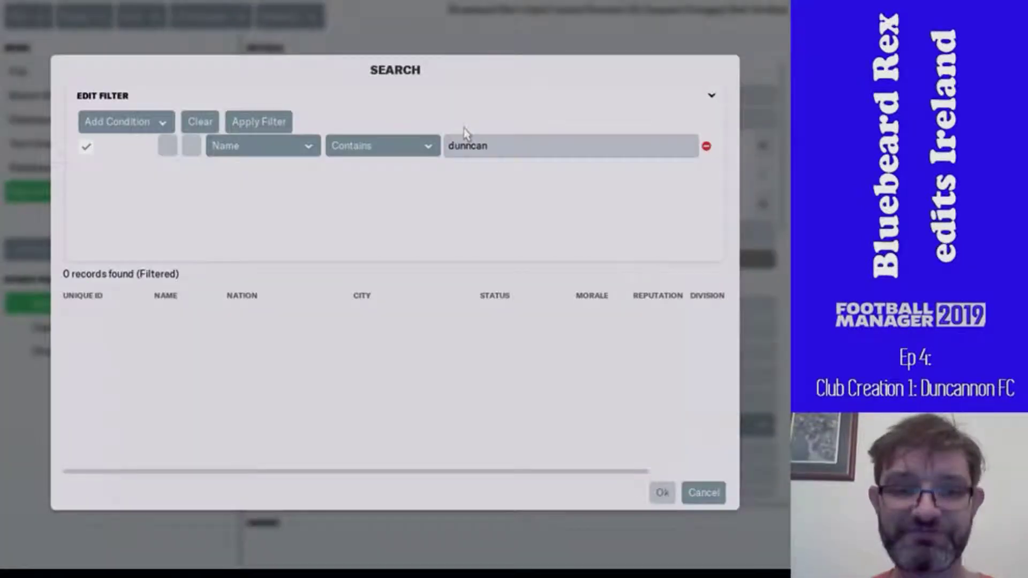
- Re-search with 'dunca' and set the Duncannon club as Ryan's Park's owner
{"action": "left_click", "coordinate": [471, 147]}
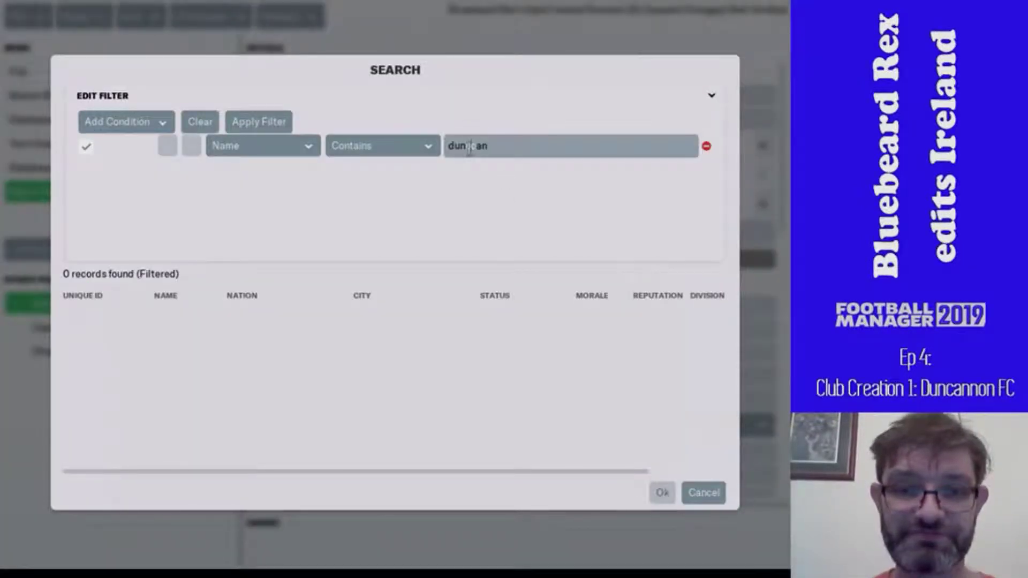
{"action": "key", "text": "ctrl+a"}
{"action": "key", "text": "BackSpace"}
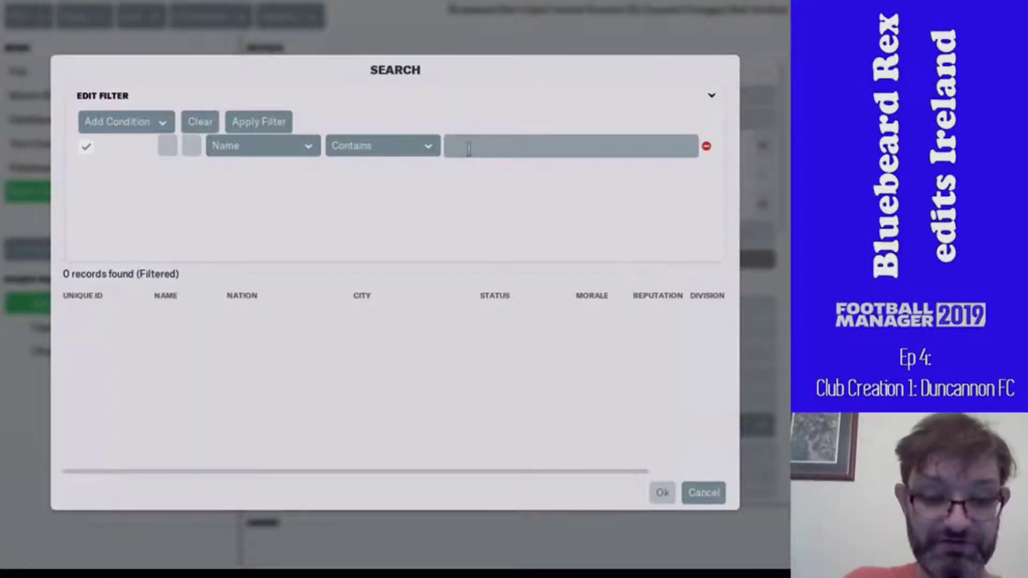
{"action": "type", "text": "dunca"}
{"action": "key", "text": "Return"}
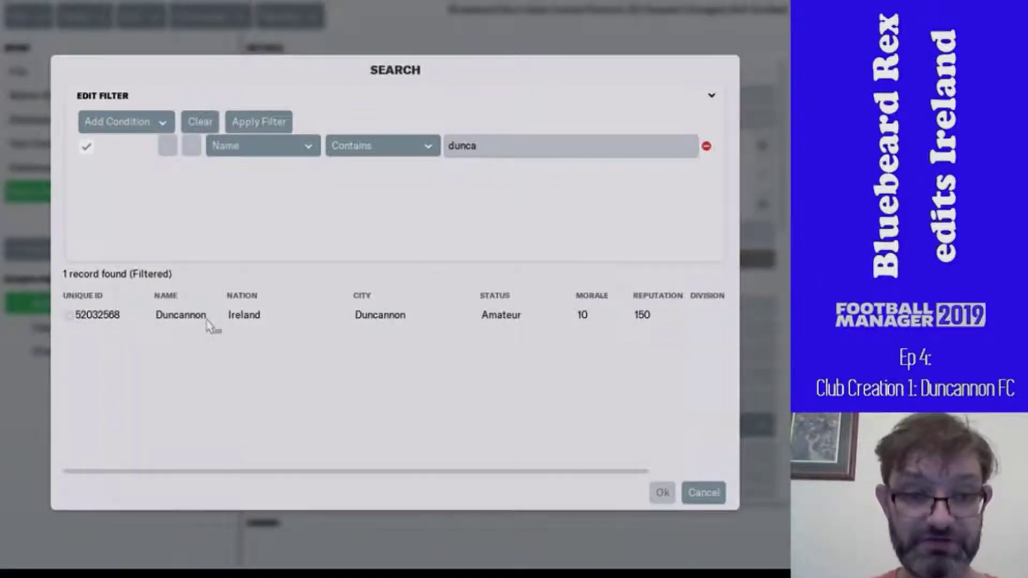
{"action": "left_click", "coordinate": [199, 323]}
{"action": "double_click", "coordinate": [199, 324]}
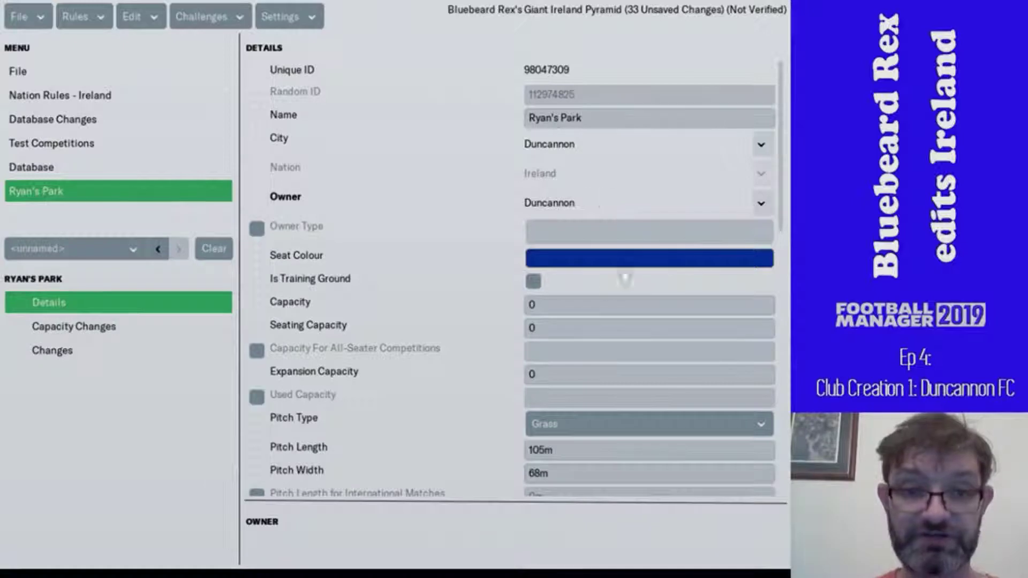
- Enable owner type Club for Ryan's Park and accept a dark blue seat colour (0, 48, 160)
{"action": "left_click", "coordinate": [257, 228]}
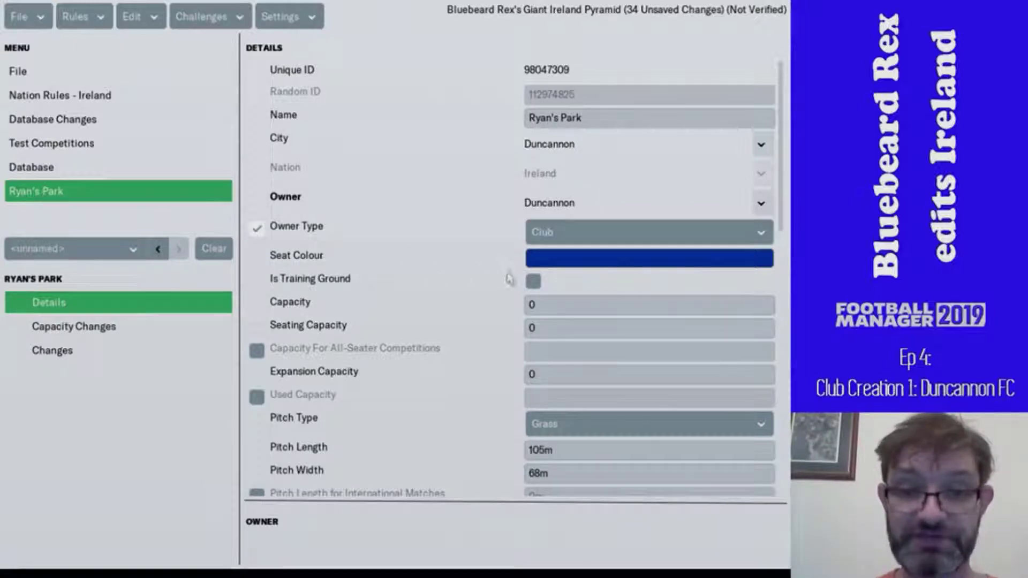
{"action": "left_click", "coordinate": [557, 243]}
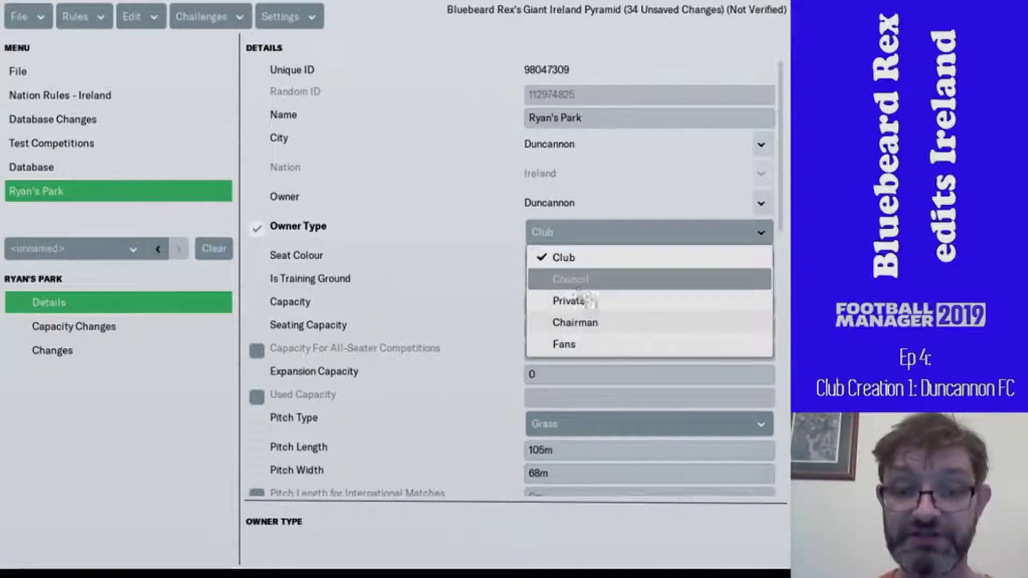
{"action": "left_click", "coordinate": [601, 261]}
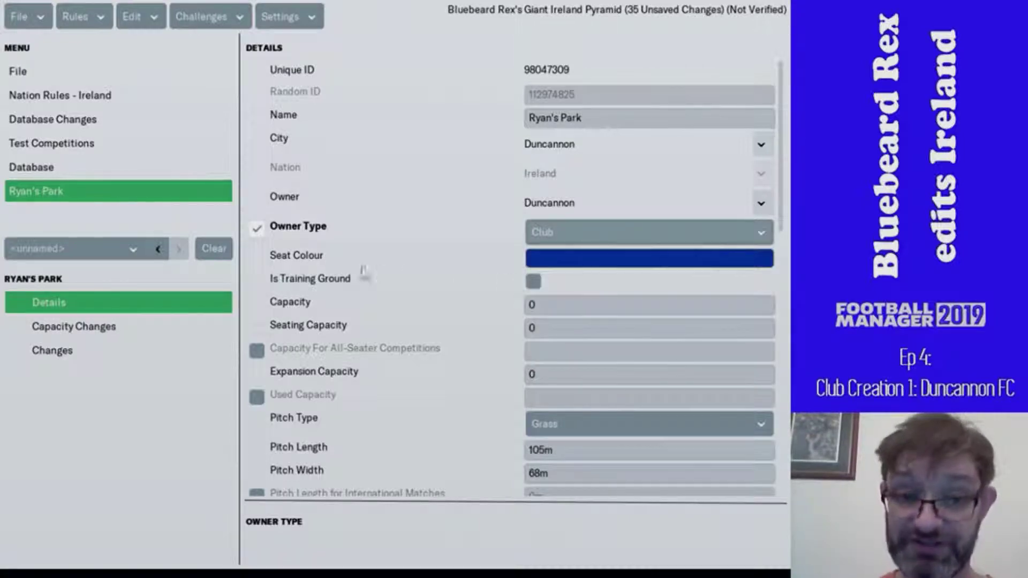
{"action": "left_click", "coordinate": [536, 262]}
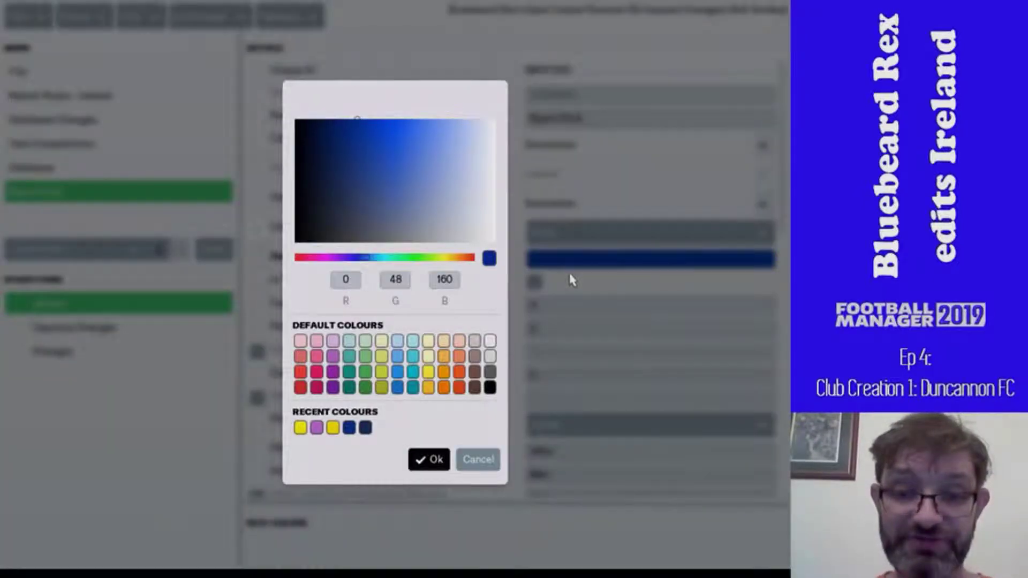
{"action": "left_click", "coordinate": [416, 459]}
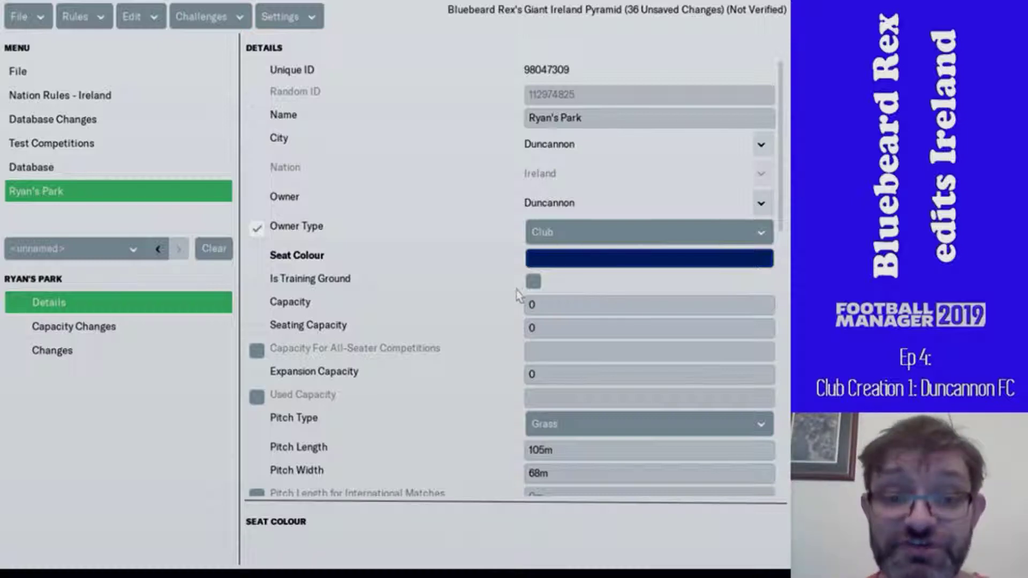
- Enter capacity 120, seating capacity 80 and expansion capacity 8500 for Ryan's Park
{"action": "key", "text": "Tab"}
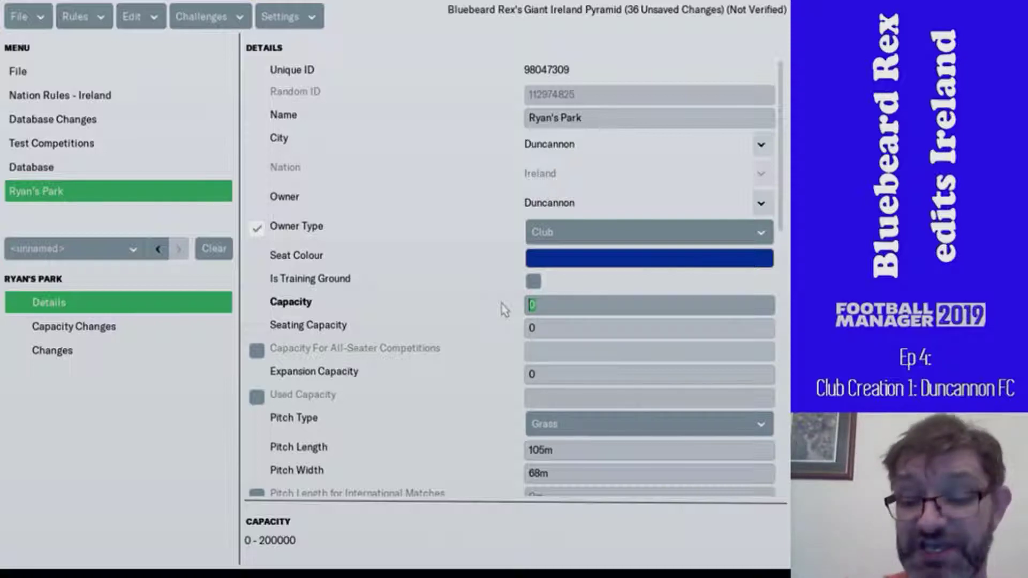
{"action": "type", "text": "120"}
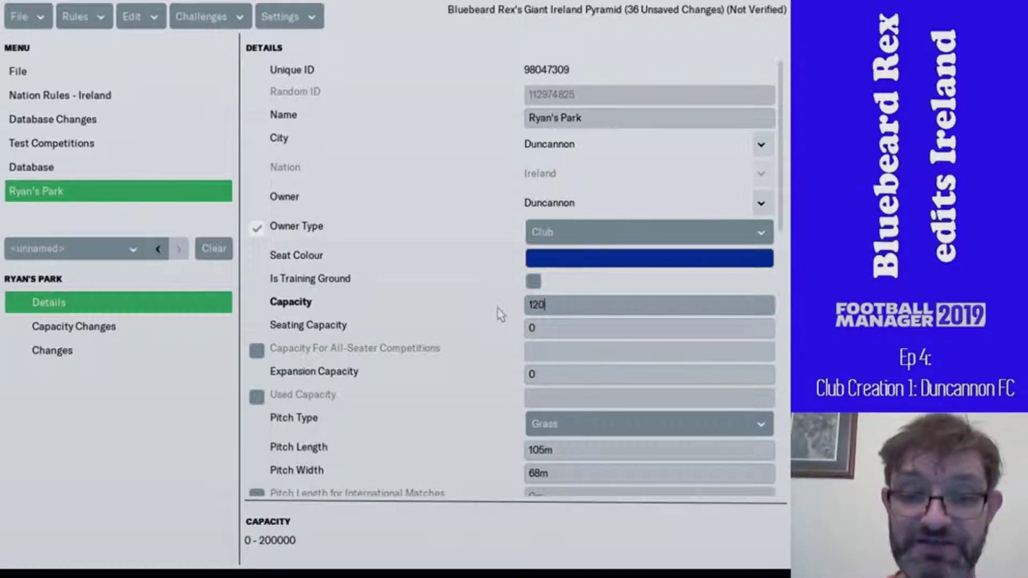
{"action": "left_click", "coordinate": [531, 327]}
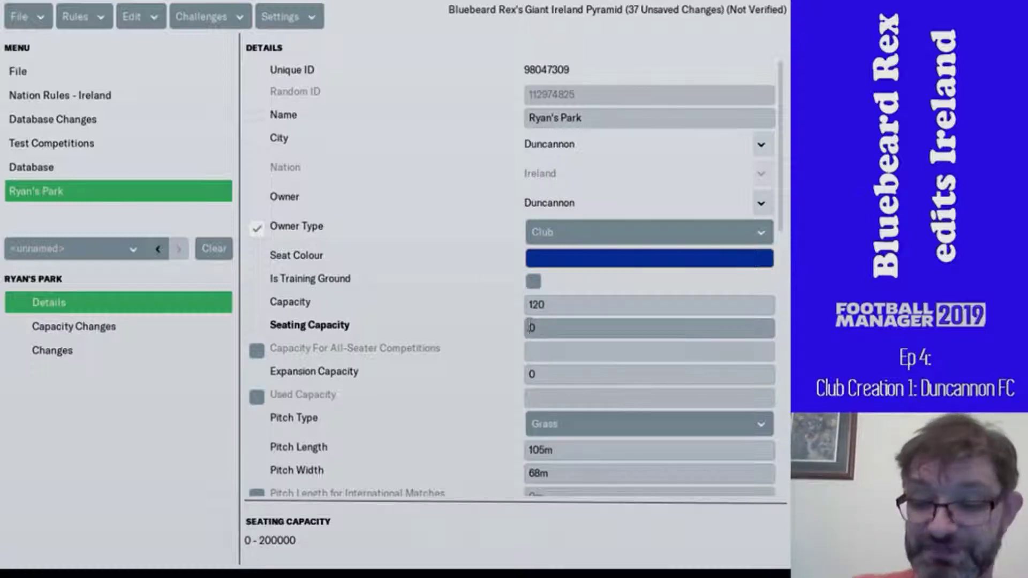
{"action": "type", "text": "80"}
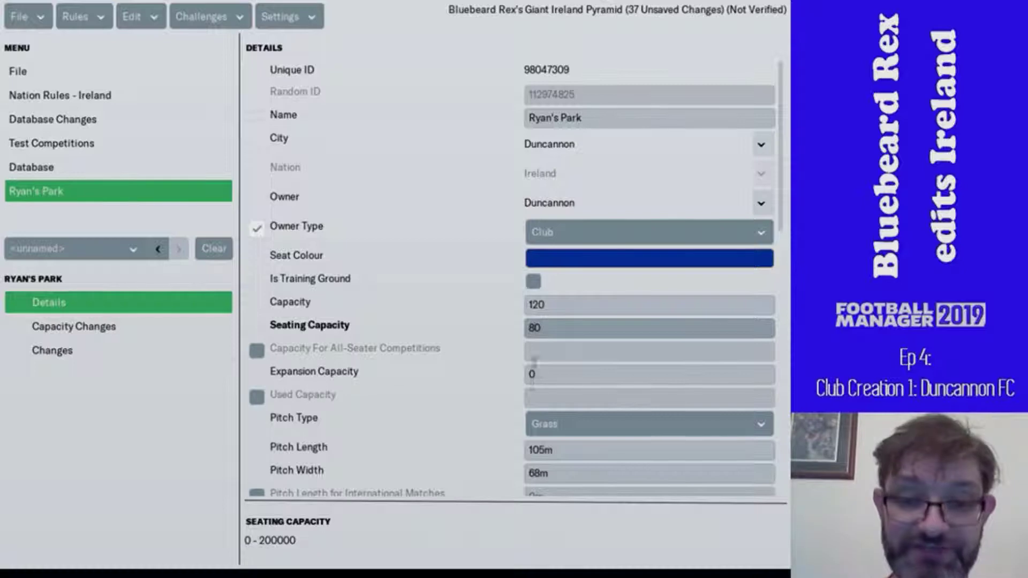
{"action": "left_click", "coordinate": [527, 377]}
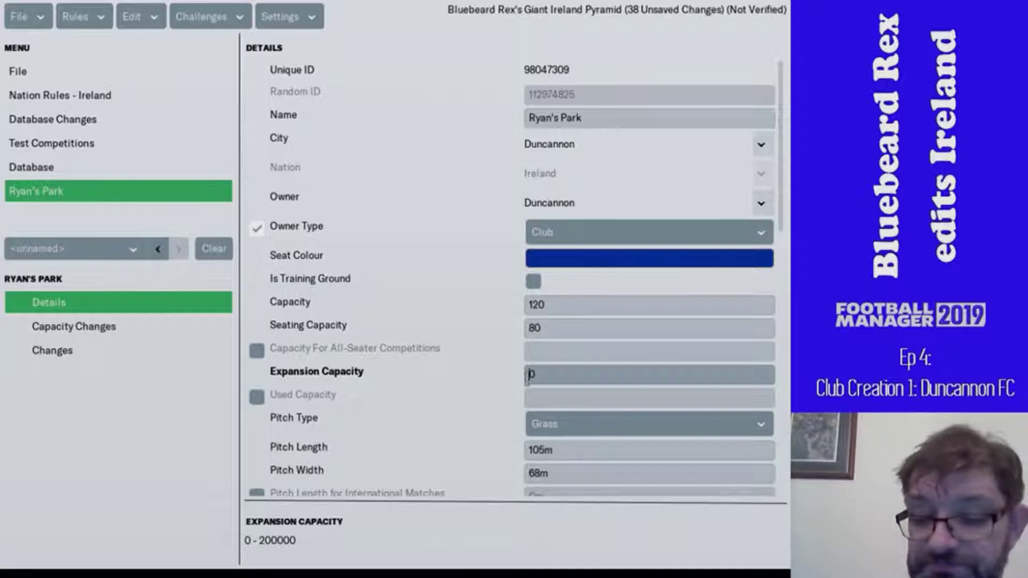
{"action": "type", "text": "85000"}
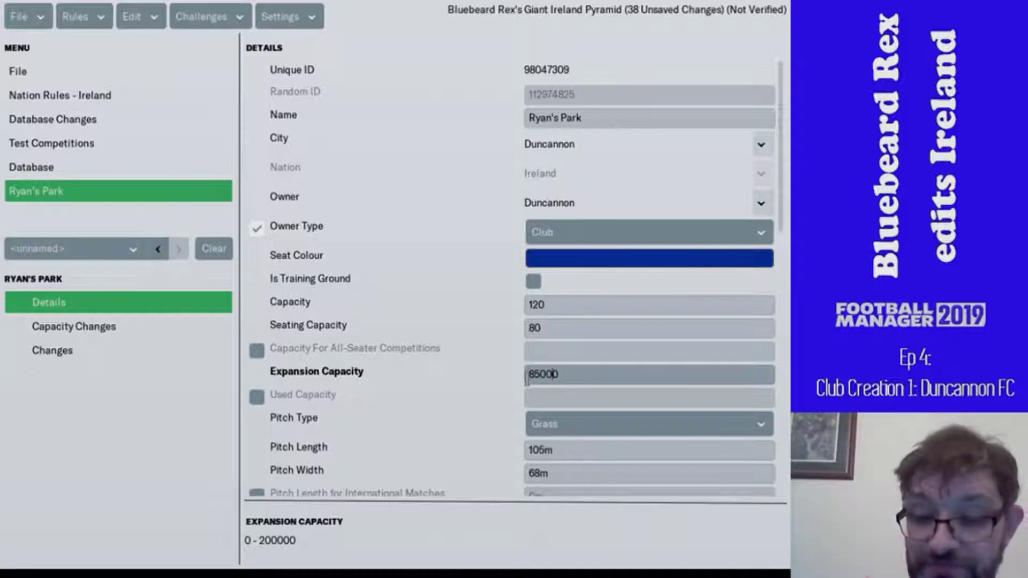
{"action": "key", "text": "Delete"}
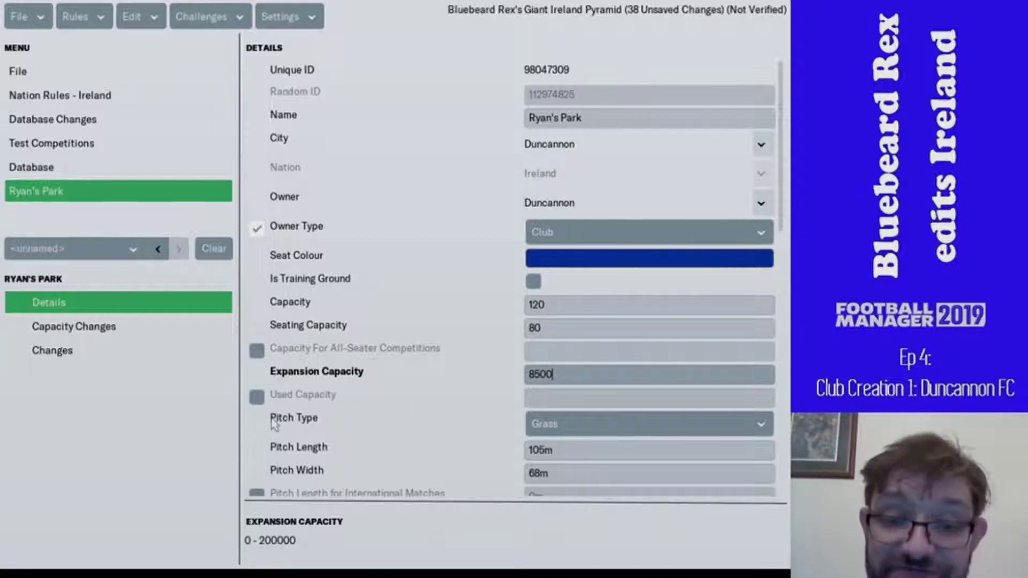
- Keep Grass pitch type, cut pitch condition to 160, and set deterioration rate to Medium
{"action": "left_click", "coordinate": [574, 430]}
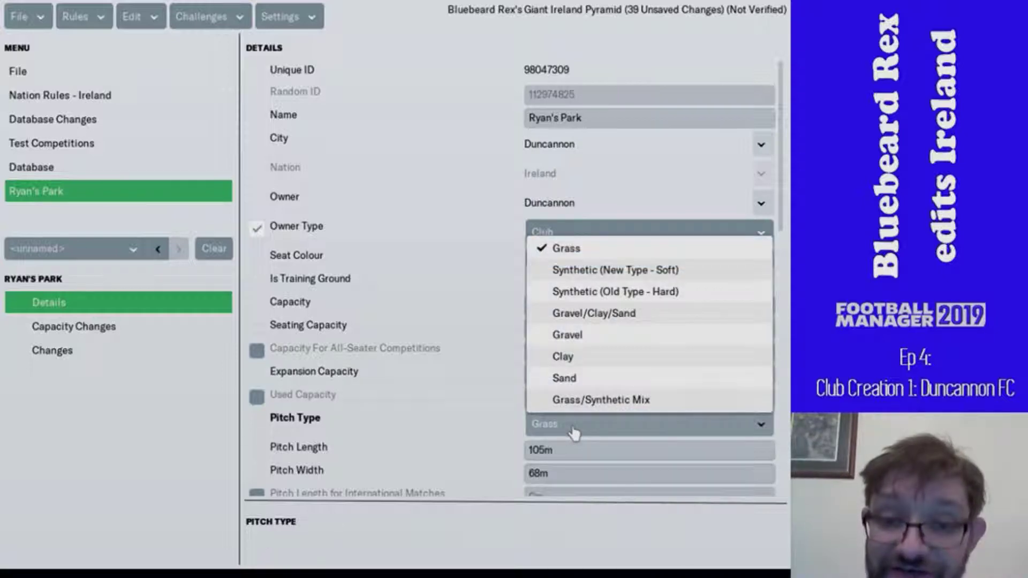
{"action": "left_click", "coordinate": [573, 430]}
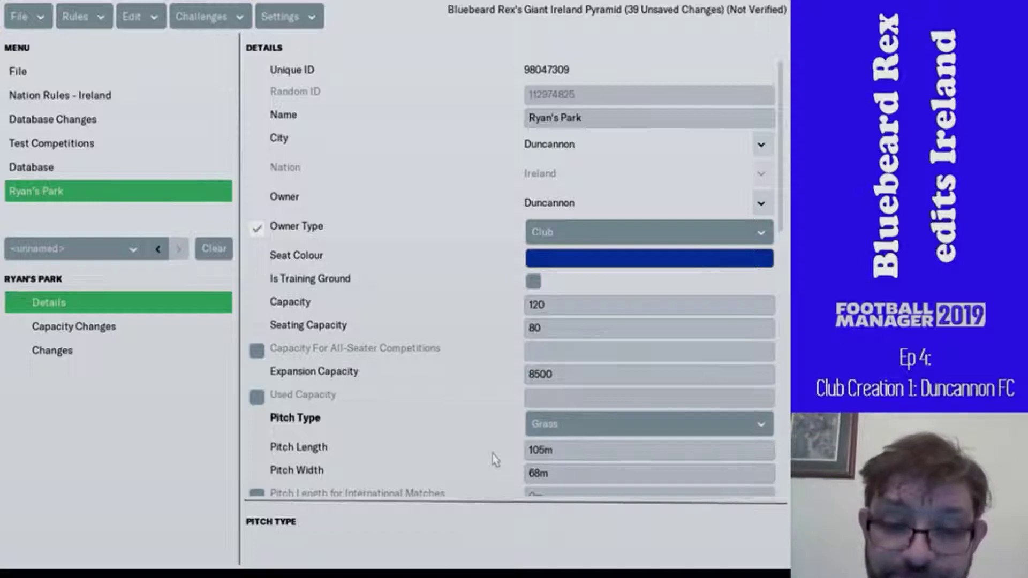
{"action": "scroll", "coordinate": [493, 454], "scroll_direction": "down", "scroll_amount": 3}
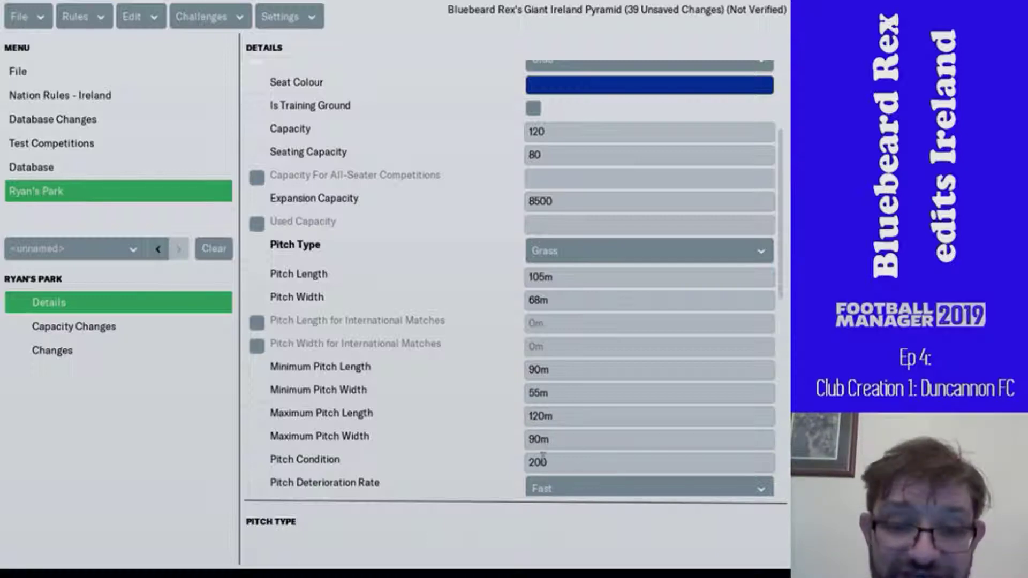
{"action": "scroll", "coordinate": [473, 418], "scroll_direction": "down", "scroll_amount": 3}
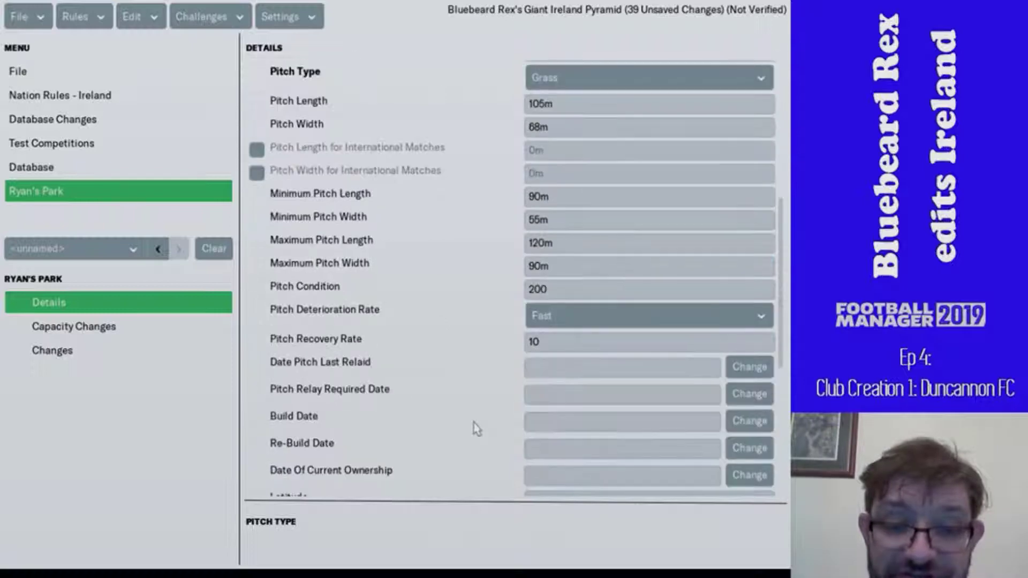
{"action": "left_click", "coordinate": [572, 289]}
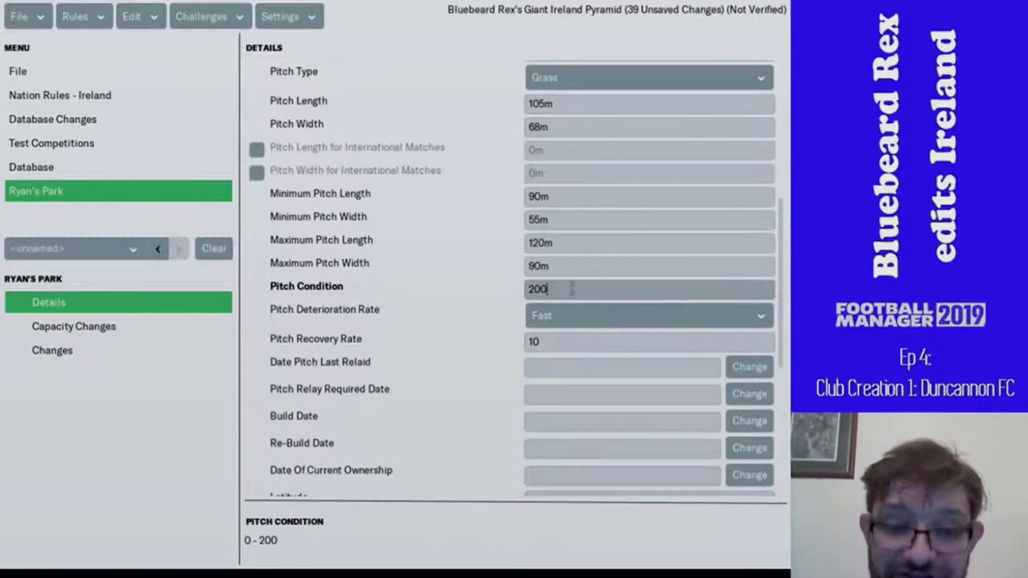
{"action": "key", "text": "BackSpace"}
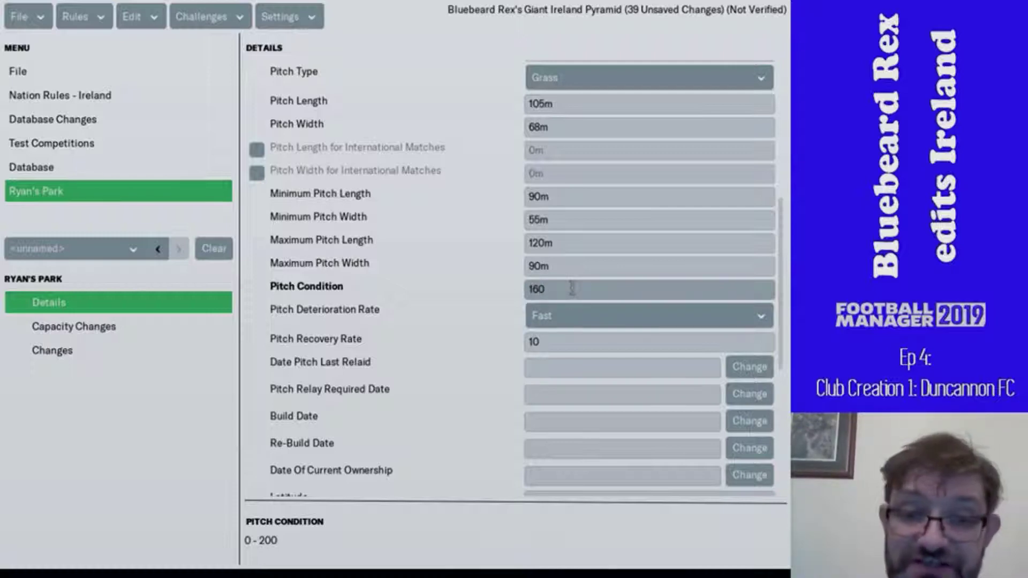
{"action": "left_click", "coordinate": [547, 316]}
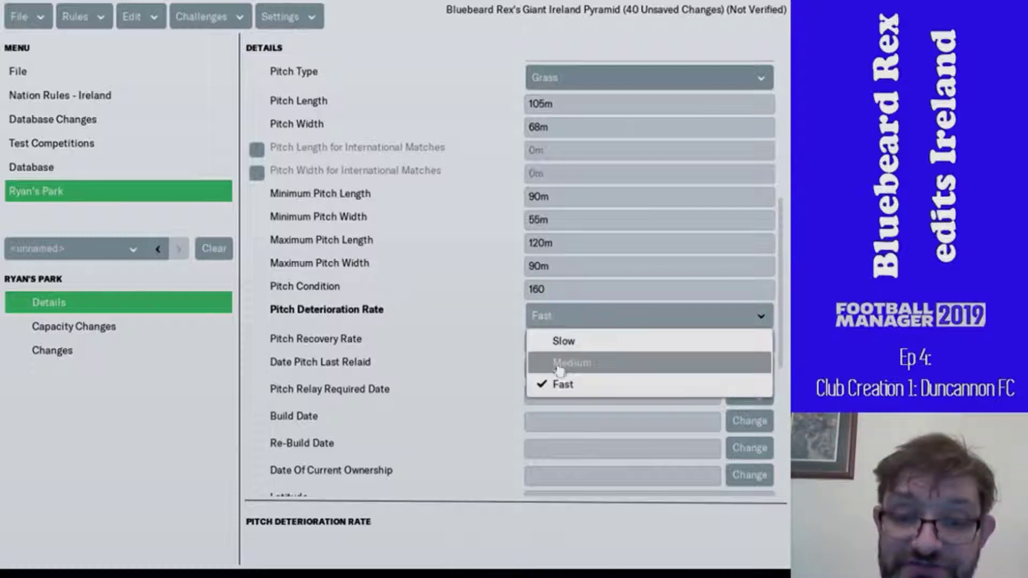
{"action": "left_click", "coordinate": [559, 365]}
{"action": "left_click", "coordinate": [558, 343]}
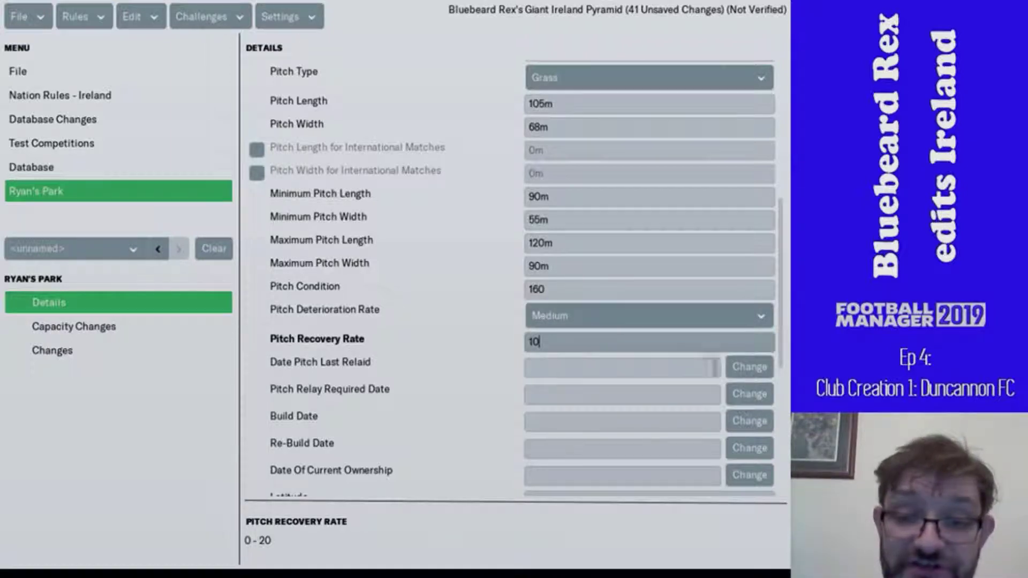
- Set Date Pitch Last Relaid to 1 June 2010 in the Select Date dialog
{"action": "left_click", "coordinate": [738, 369]}
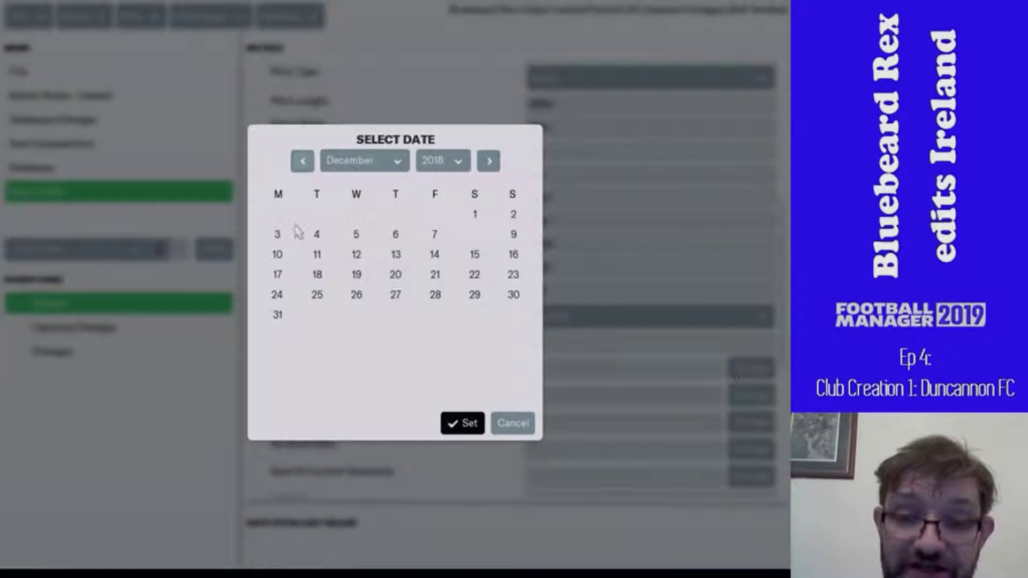
{"action": "left_click", "coordinate": [457, 161]}
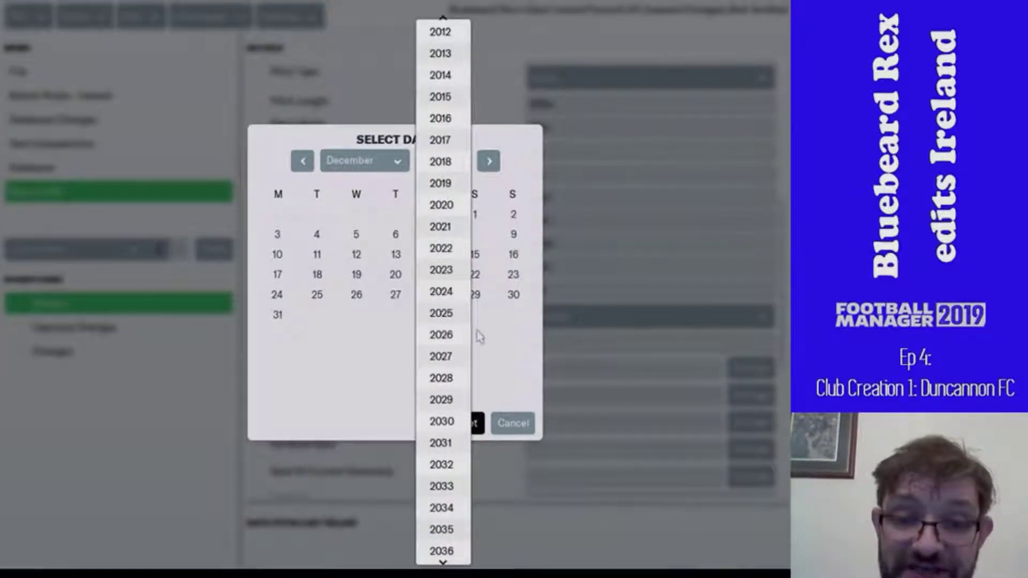
{"action": "scroll", "coordinate": [434, 212], "scroll_direction": "down", "scroll_amount": 3}
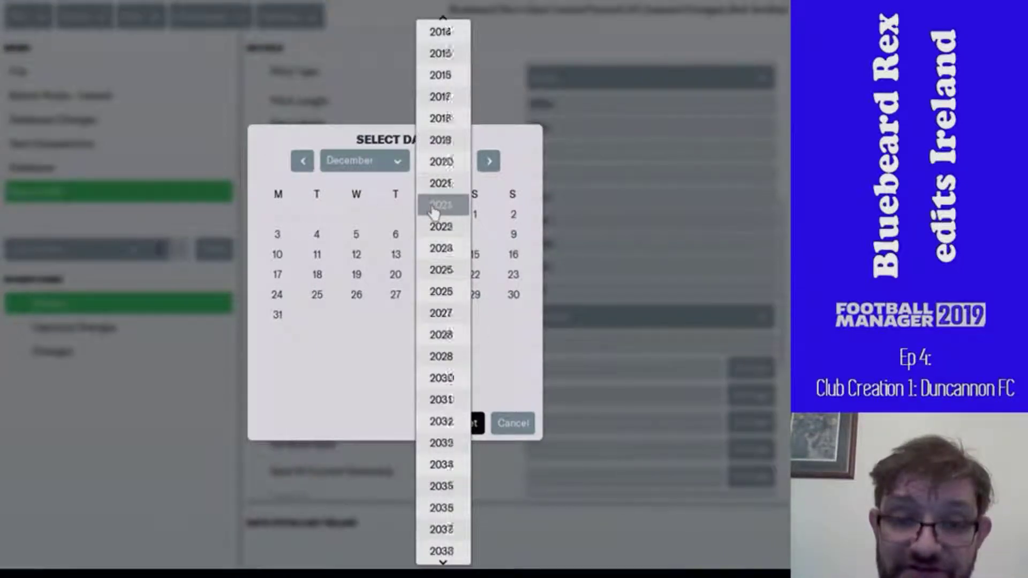
{"action": "scroll", "coordinate": [434, 213], "scroll_direction": "up", "scroll_amount": 4}
{"action": "scroll", "coordinate": [434, 214], "scroll_direction": "up", "scroll_amount": 5}
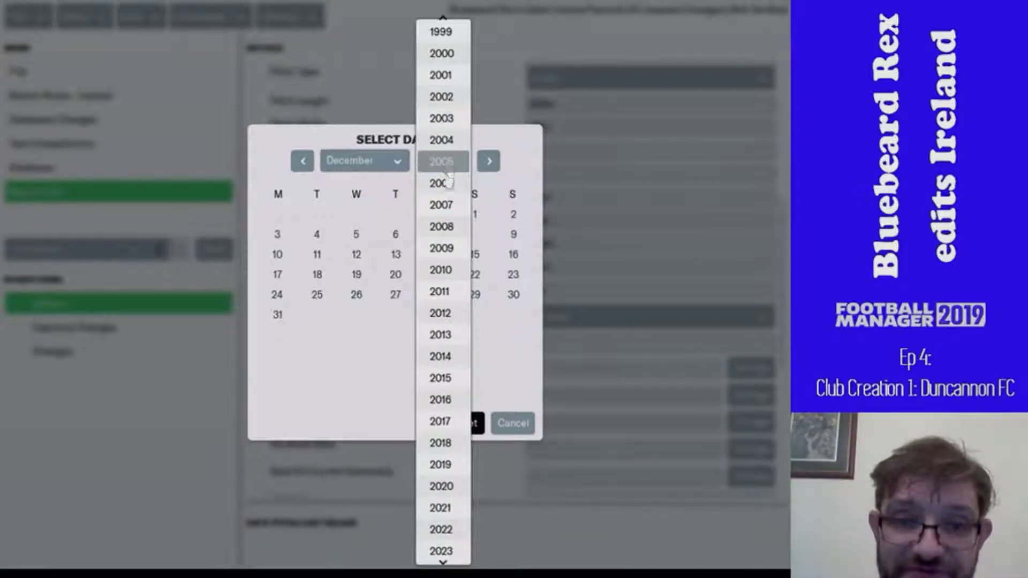
{"action": "left_click", "coordinate": [460, 272]}
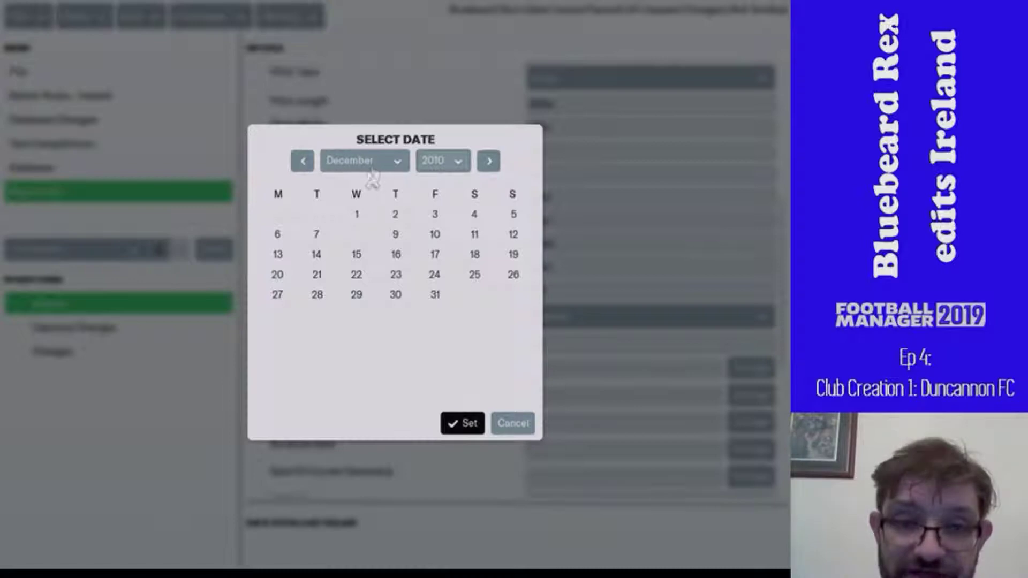
{"action": "left_click", "coordinate": [369, 161]}
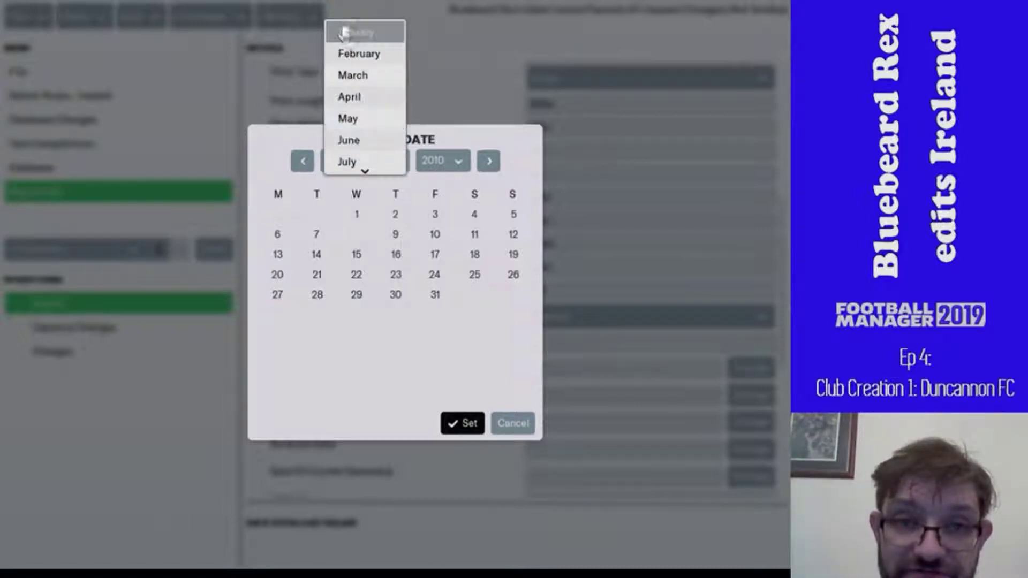
{"action": "left_click", "coordinate": [346, 52]}
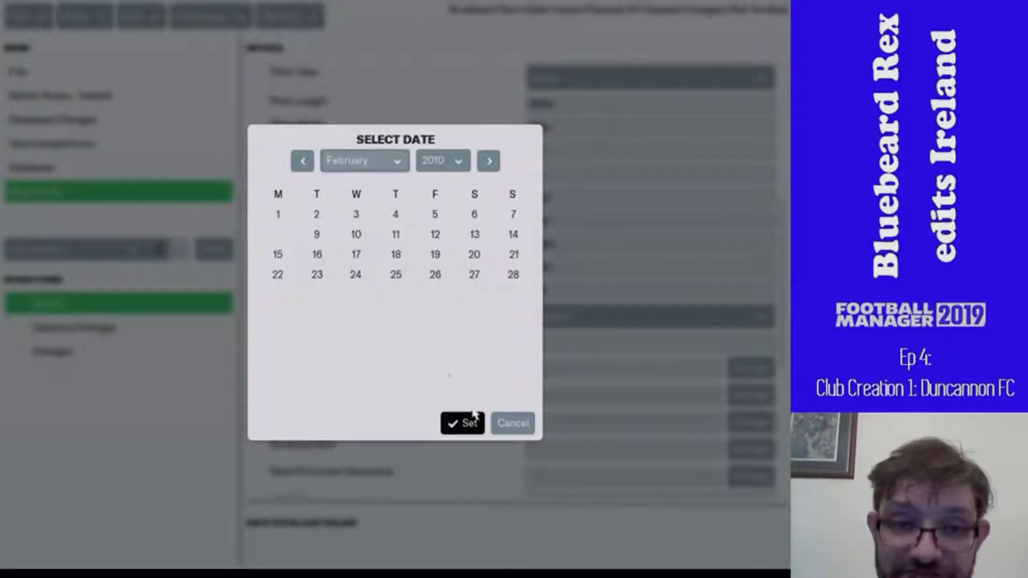
{"action": "left_click", "coordinate": [364, 163]}
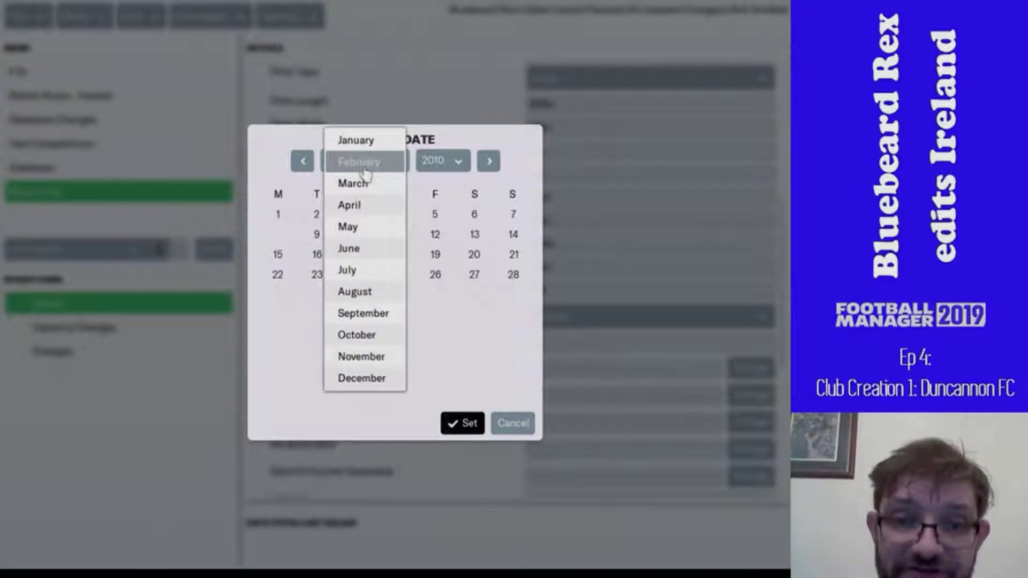
{"action": "left_click", "coordinate": [374, 247]}
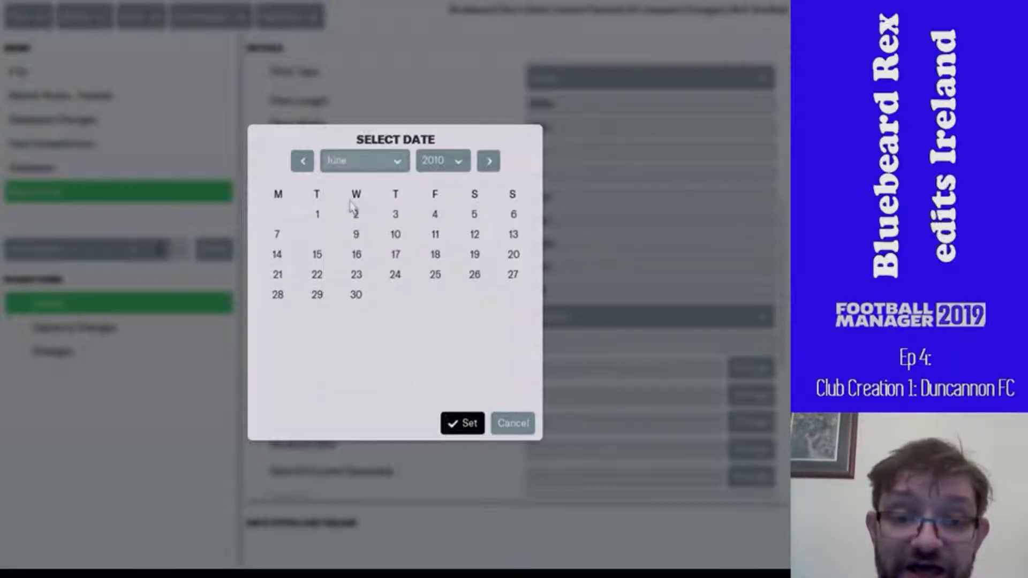
{"action": "left_click", "coordinate": [319, 216]}
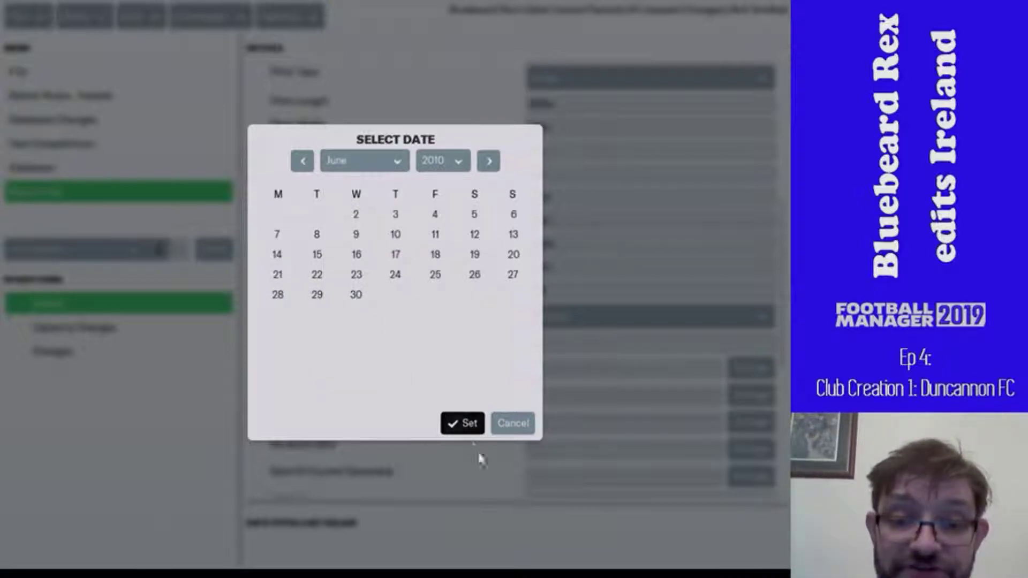
{"action": "left_click", "coordinate": [461, 423]}
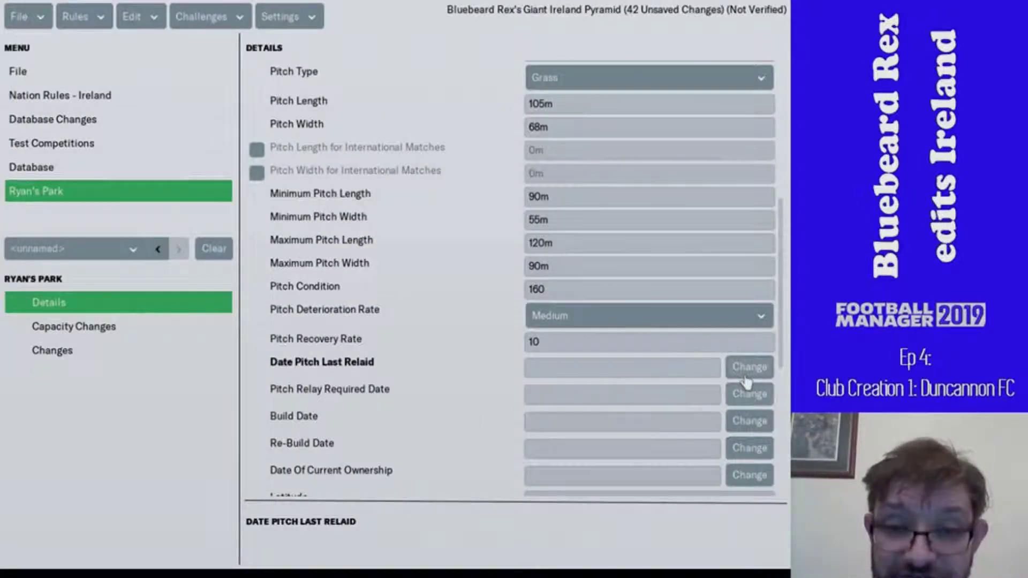
- Set the pitch relay required date to 1/6/2025
{"action": "left_click", "coordinate": [735, 396]}
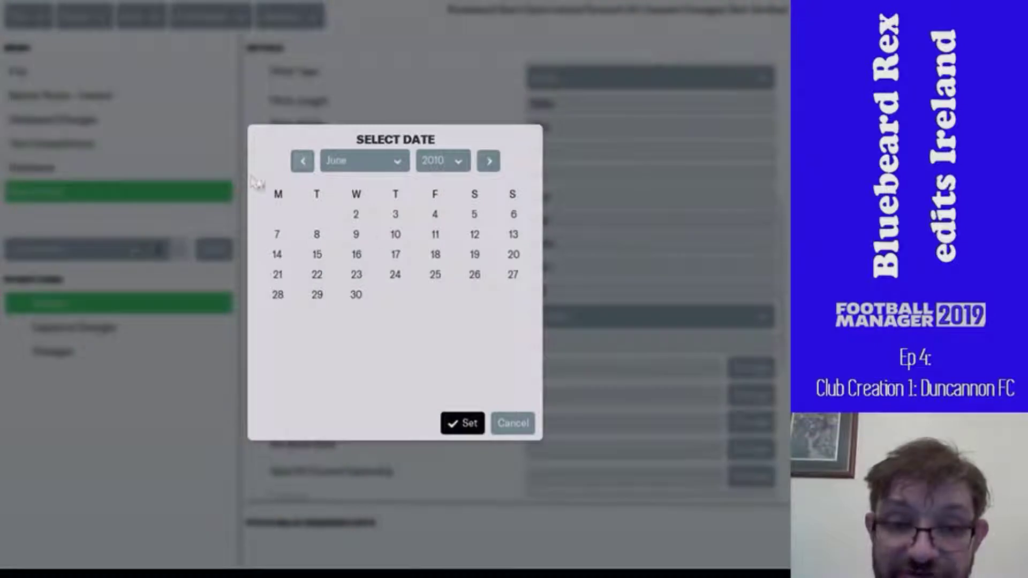
{"action": "left_click", "coordinate": [392, 161]}
{"action": "left_click", "coordinate": [397, 170]}
{"action": "left_click", "coordinate": [443, 161]}
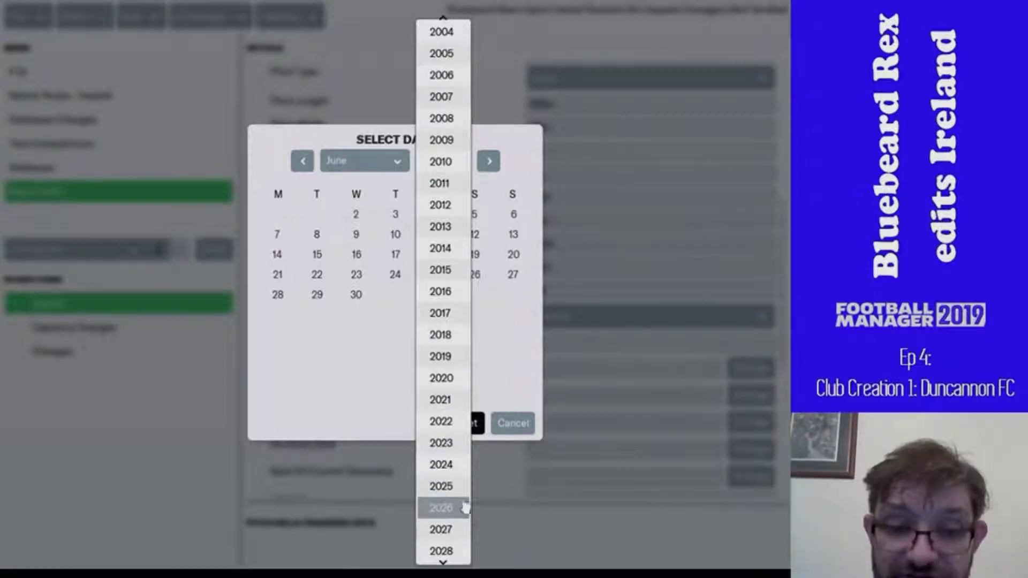
{"action": "left_click", "coordinate": [447, 485]}
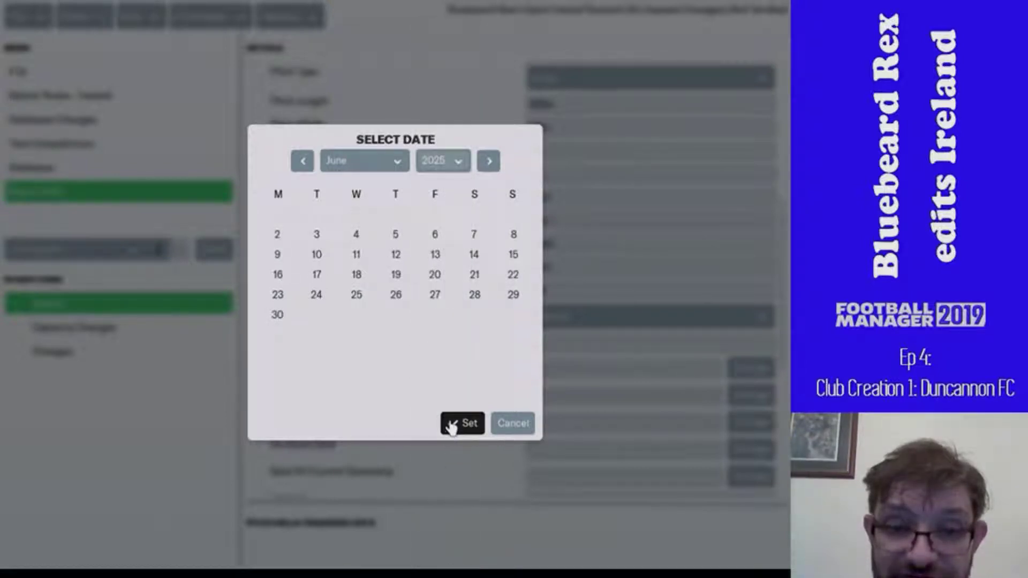
{"action": "left_click", "coordinate": [452, 426]}
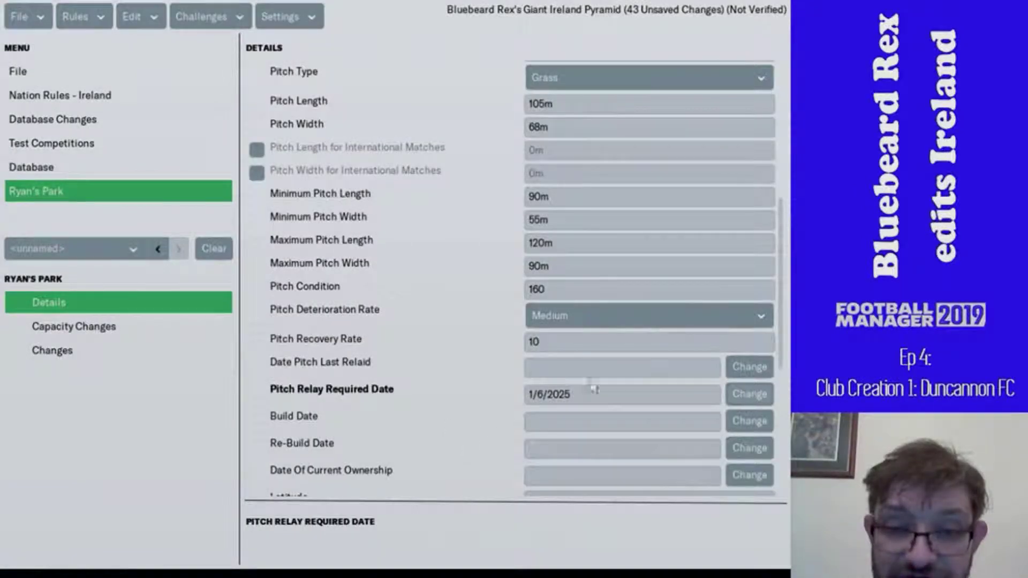
- Change the pitch last relaid date to June 2005
{"action": "left_click", "coordinate": [750, 367]}
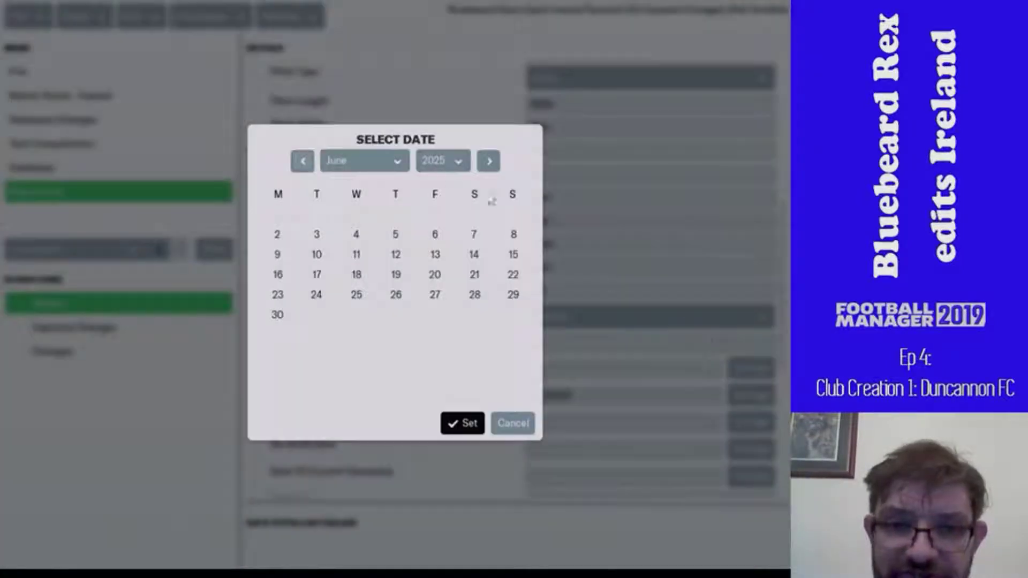
{"action": "left_click", "coordinate": [436, 171]}
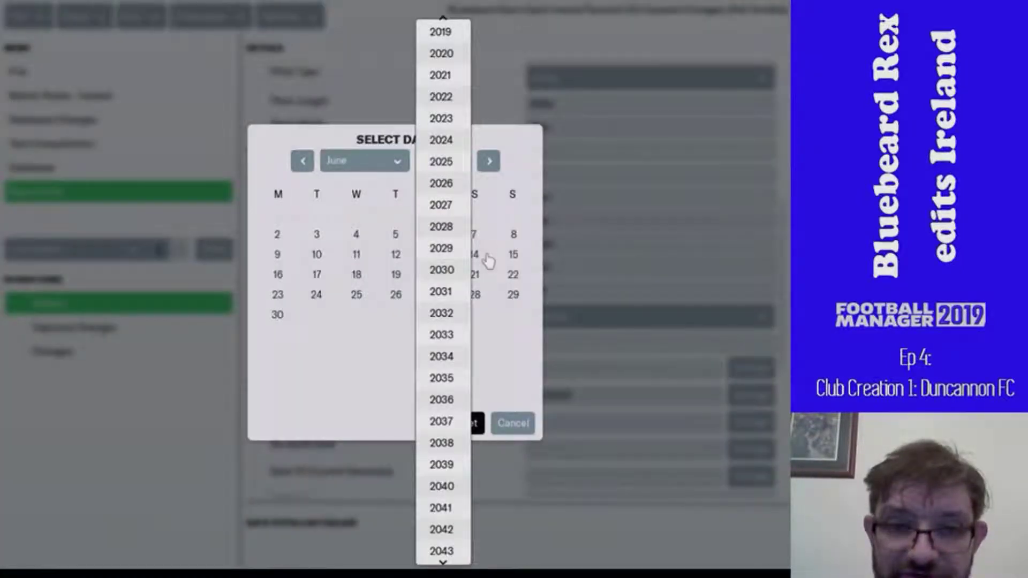
{"action": "scroll", "coordinate": [440, 21], "scroll_direction": "up", "scroll_amount": 5}
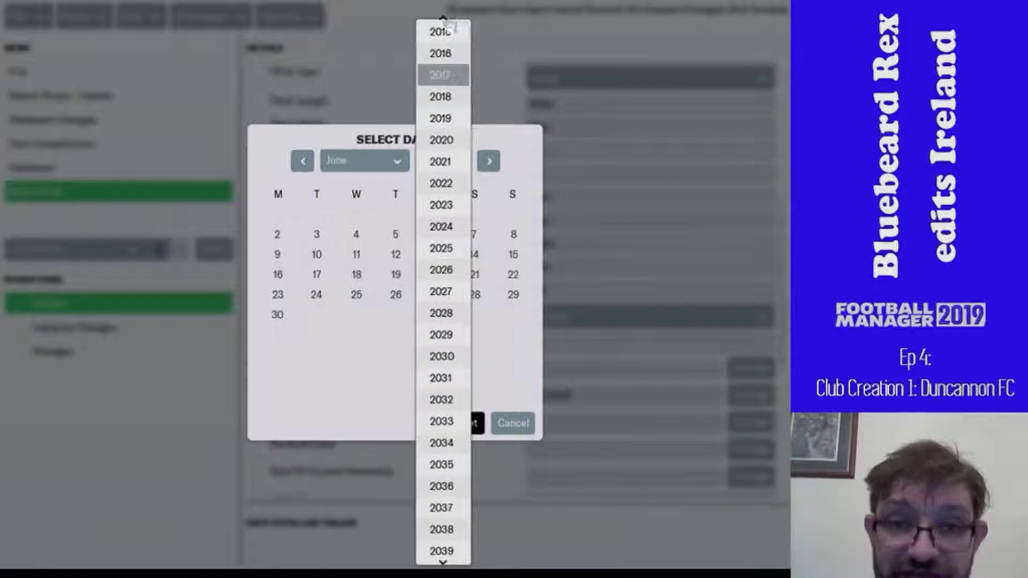
{"action": "scroll", "coordinate": [442, 27], "scroll_direction": "up", "scroll_amount": 4}
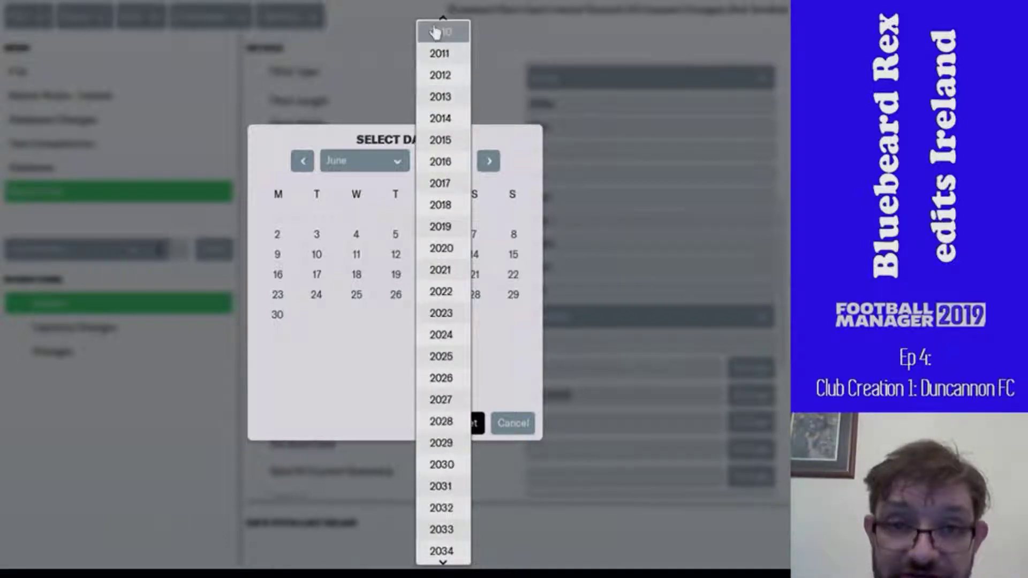
{"action": "scroll", "coordinate": [440, 32], "scroll_direction": "up", "scroll_amount": 5}
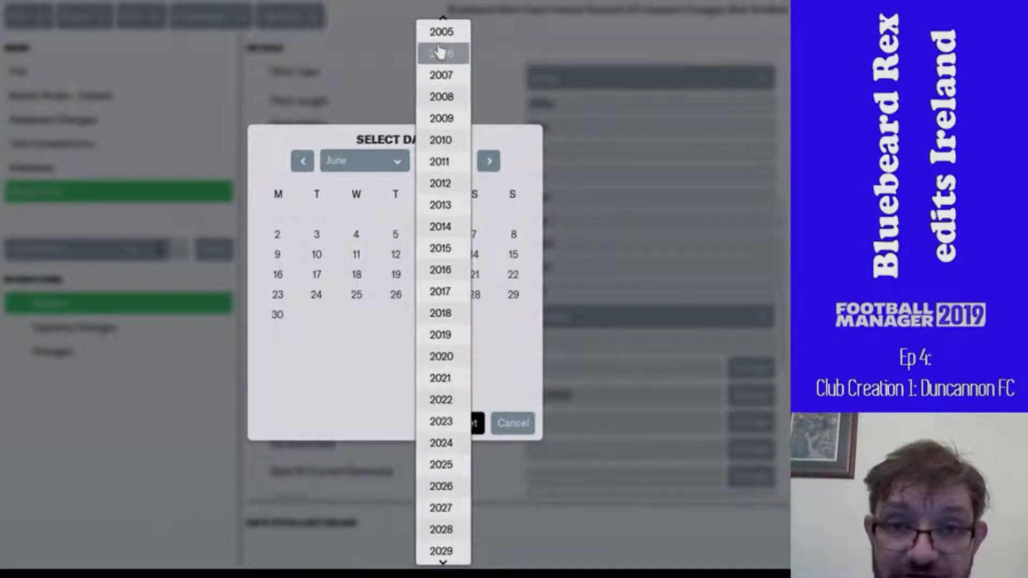
{"action": "left_click", "coordinate": [447, 38]}
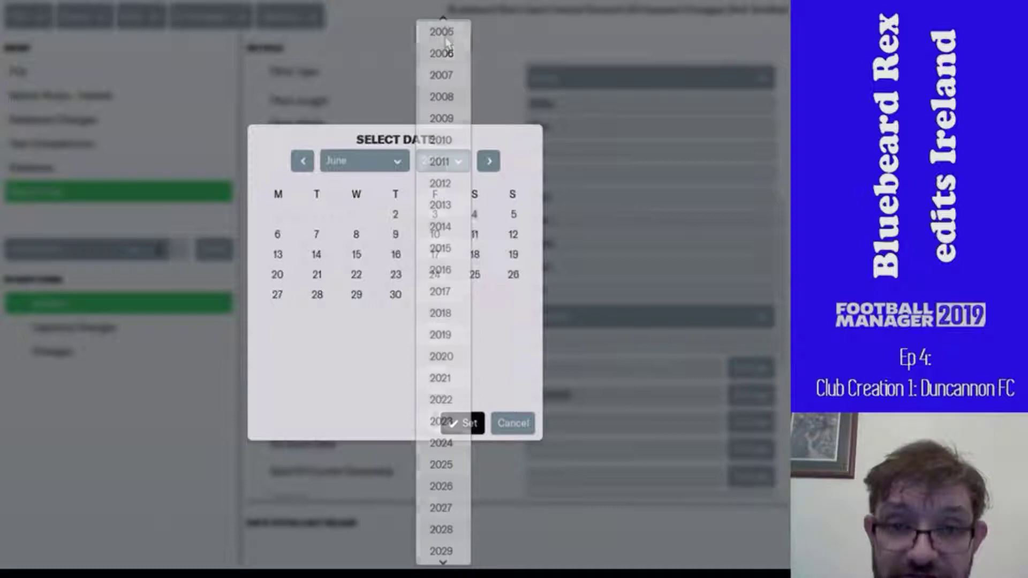
{"action": "left_click", "coordinate": [369, 166]}
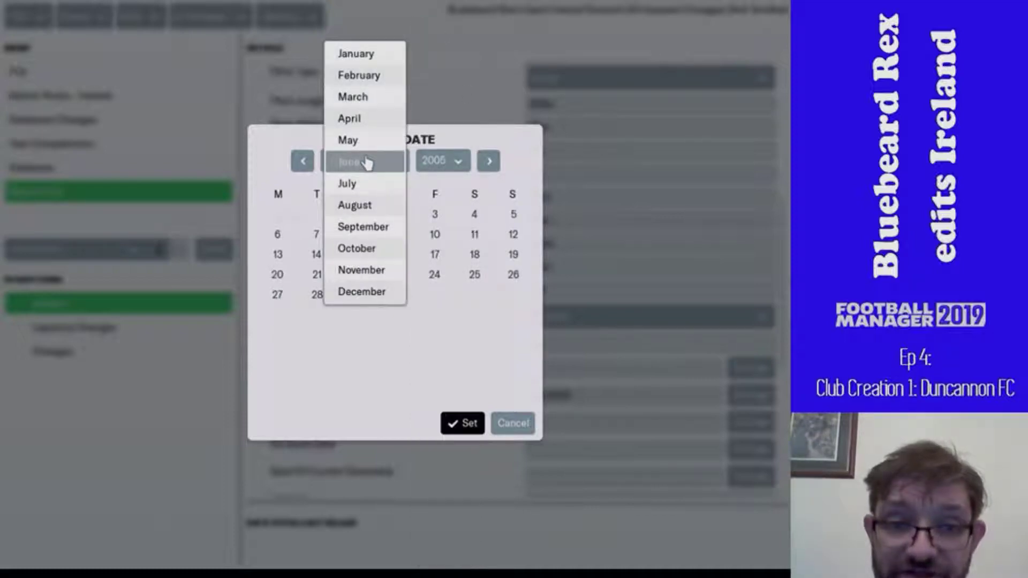
{"action": "left_click", "coordinate": [367, 163]}
{"action": "left_click", "coordinate": [455, 423]}
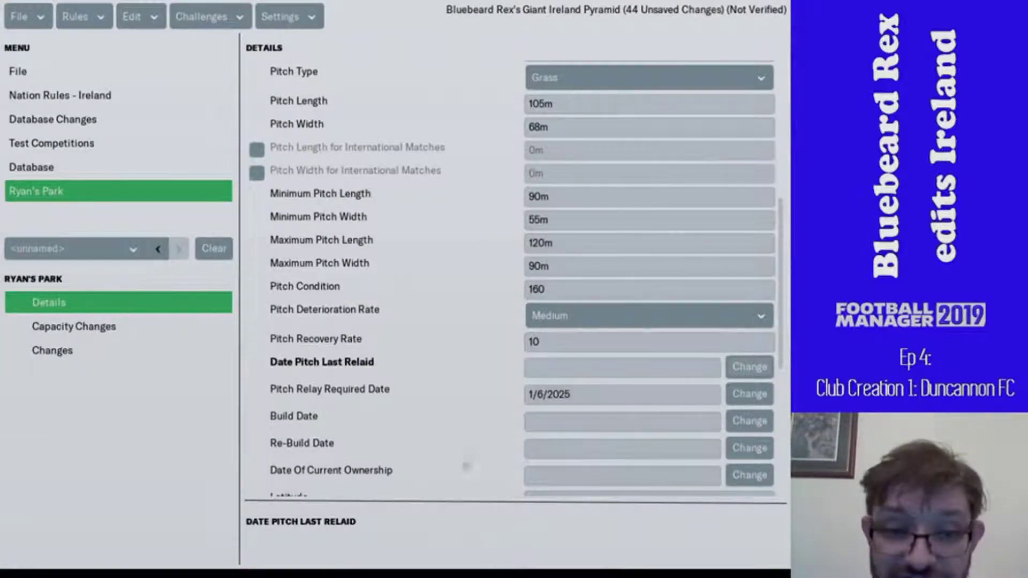
- Set Ryan's Park's build date to 1/4/1976
{"action": "left_click", "coordinate": [738, 420]}
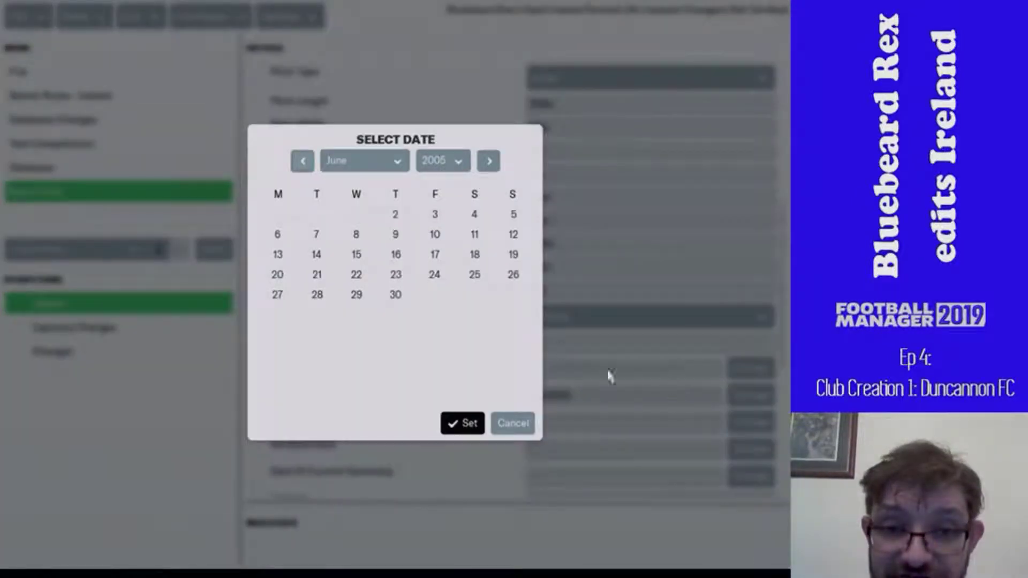
{"action": "left_click", "coordinate": [449, 162]}
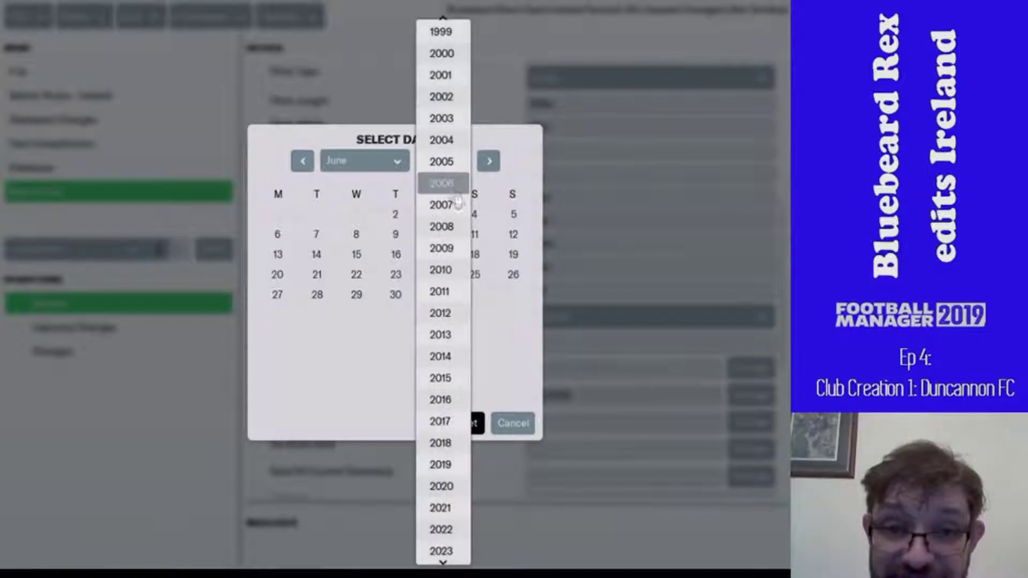
{"action": "mouse_move", "coordinate": [455, 25]}
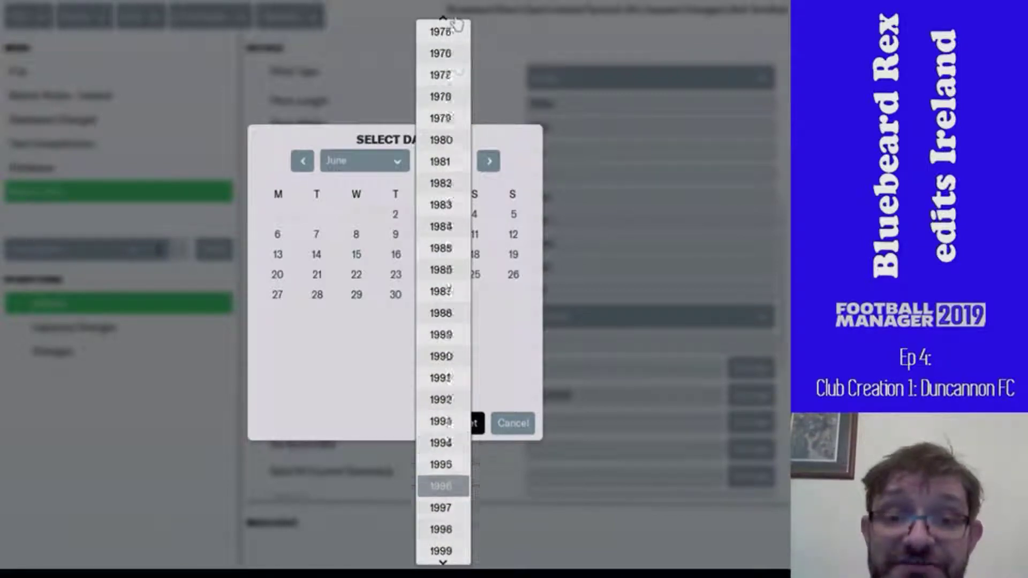
{"action": "left_click", "coordinate": [453, 101]}
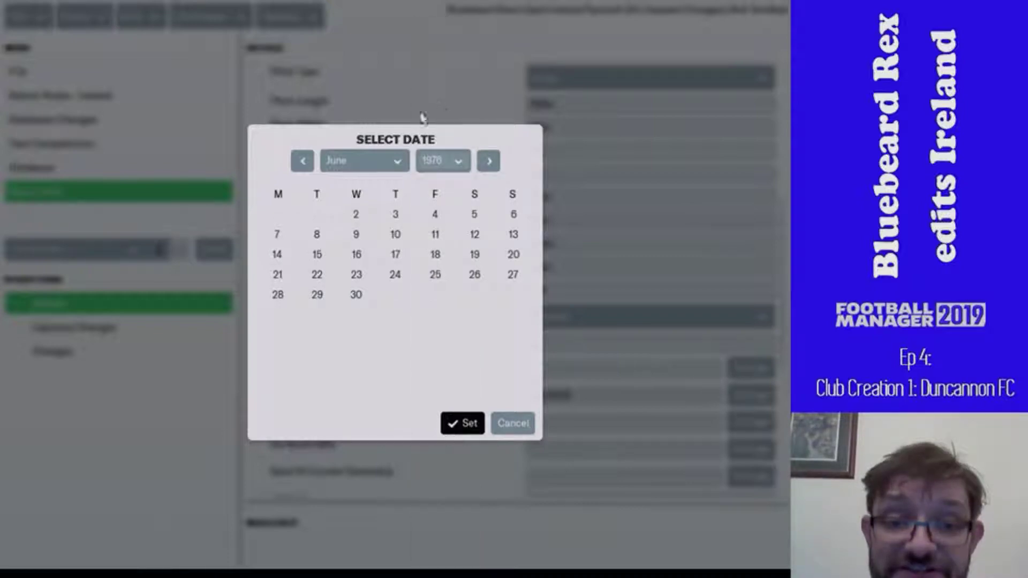
{"action": "left_click", "coordinate": [336, 161]}
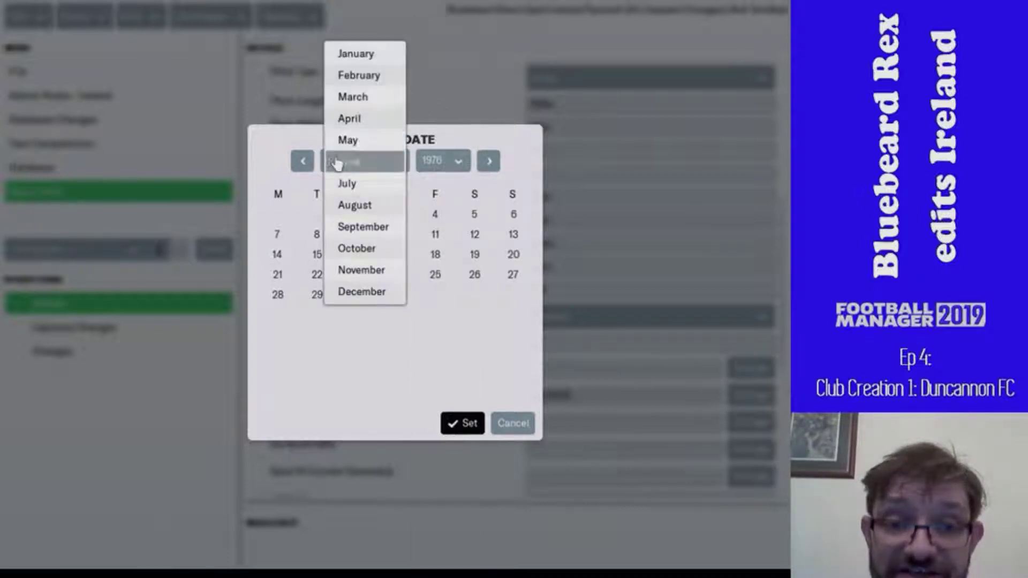
{"action": "left_click", "coordinate": [349, 119]}
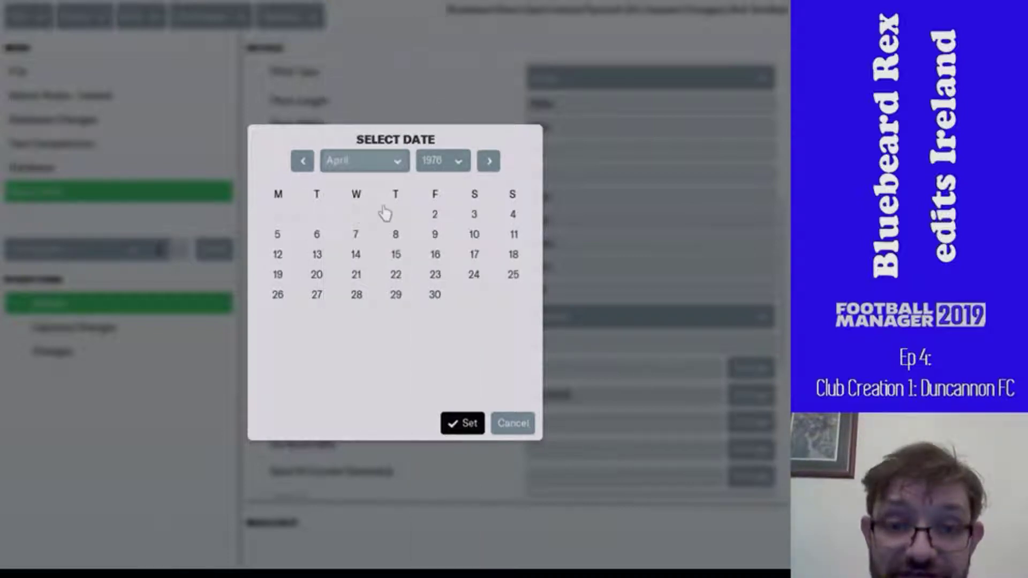
{"action": "left_click", "coordinate": [464, 424]}
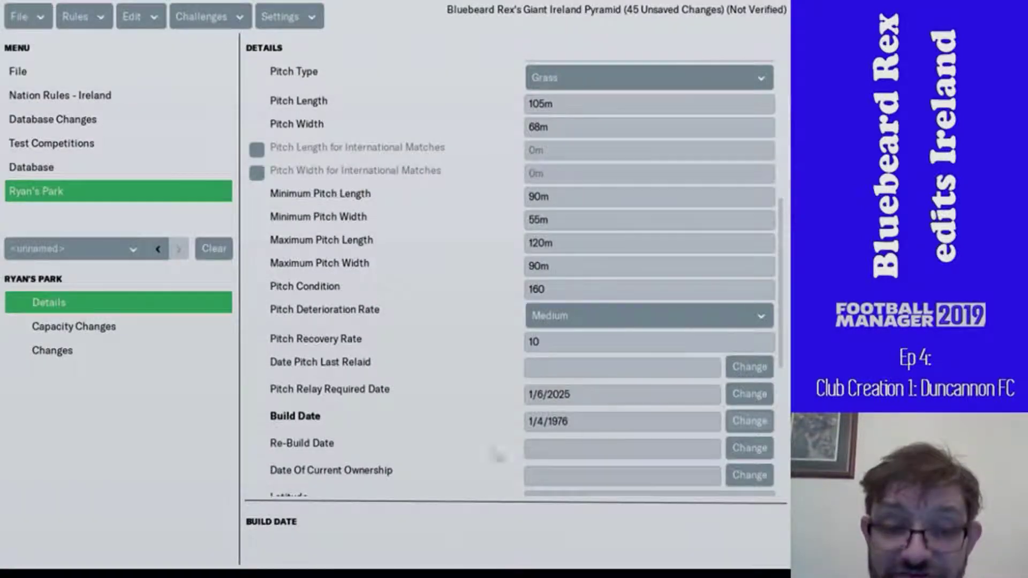
- Set Ryan's Park's latitude to 52.226, after checking the Duncannon city record
{"action": "scroll", "coordinate": [459, 406], "scroll_direction": "down", "scroll_amount": 3}
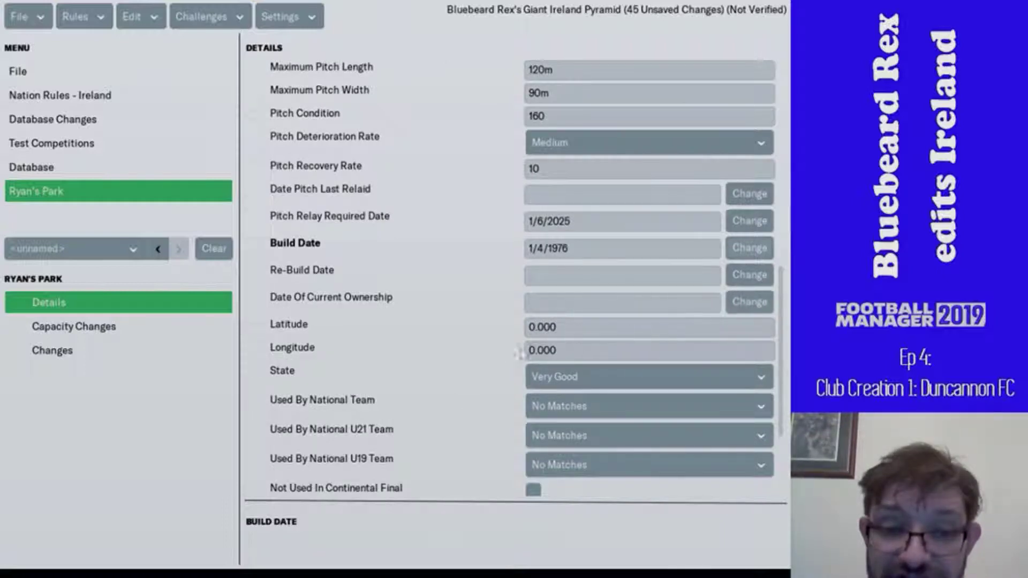
{"action": "scroll", "coordinate": [423, 270], "scroll_direction": "up", "scroll_amount": 10}
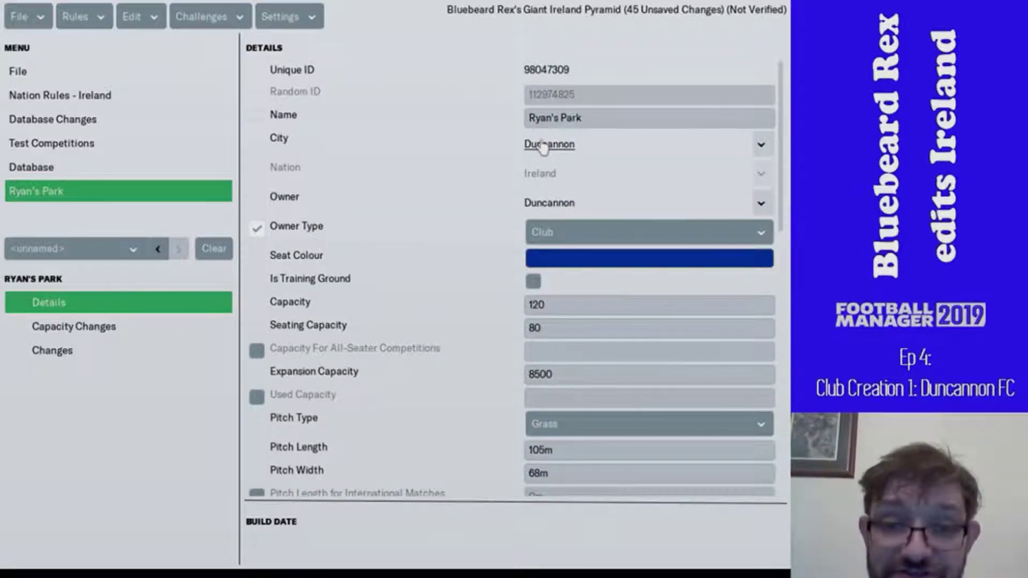
{"action": "left_click", "coordinate": [543, 148]}
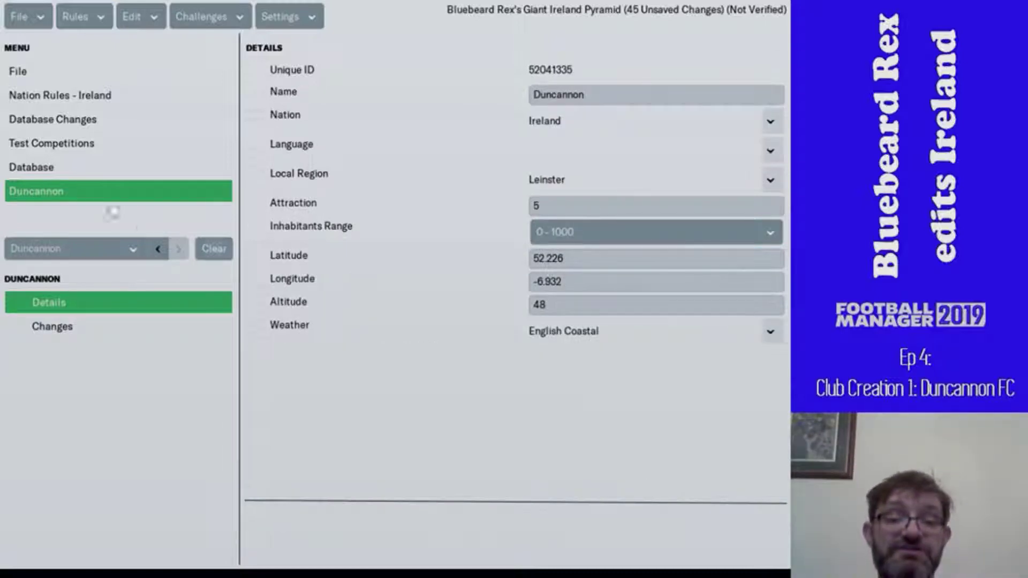
{"action": "left_click", "coordinate": [159, 249]}
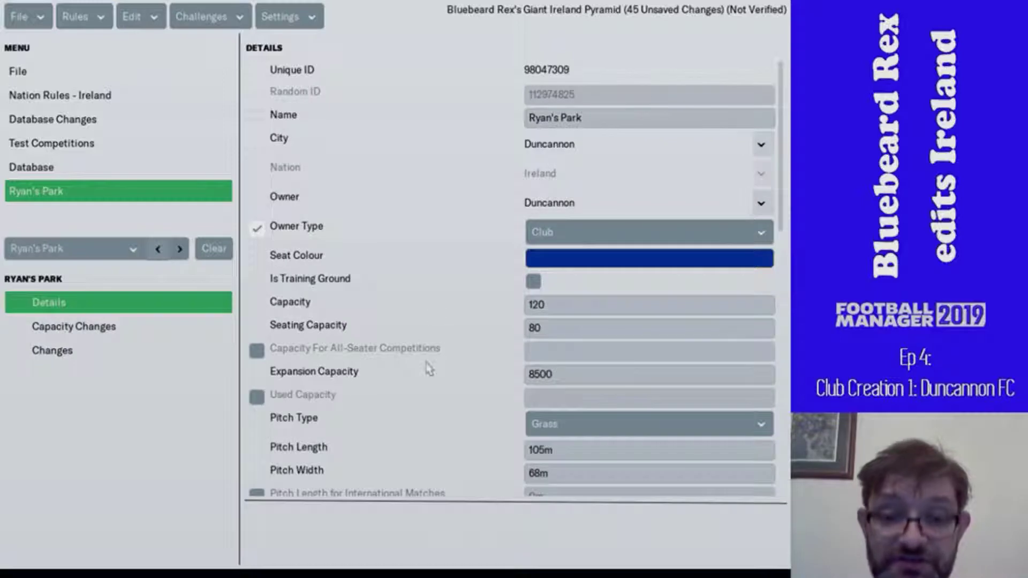
{"action": "scroll", "coordinate": [429, 369], "scroll_direction": "down", "scroll_amount": 10}
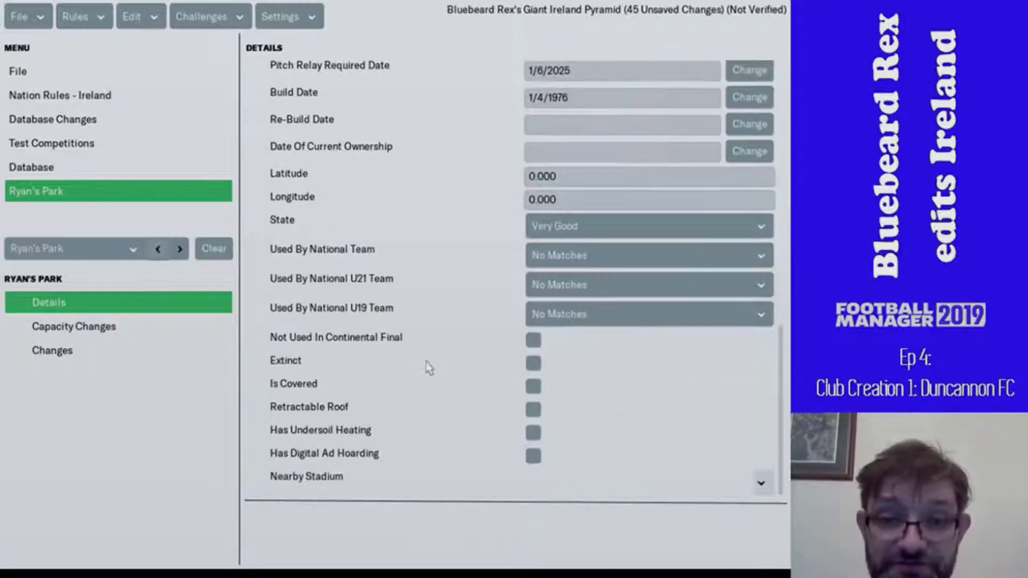
{"action": "left_click", "coordinate": [552, 175]}
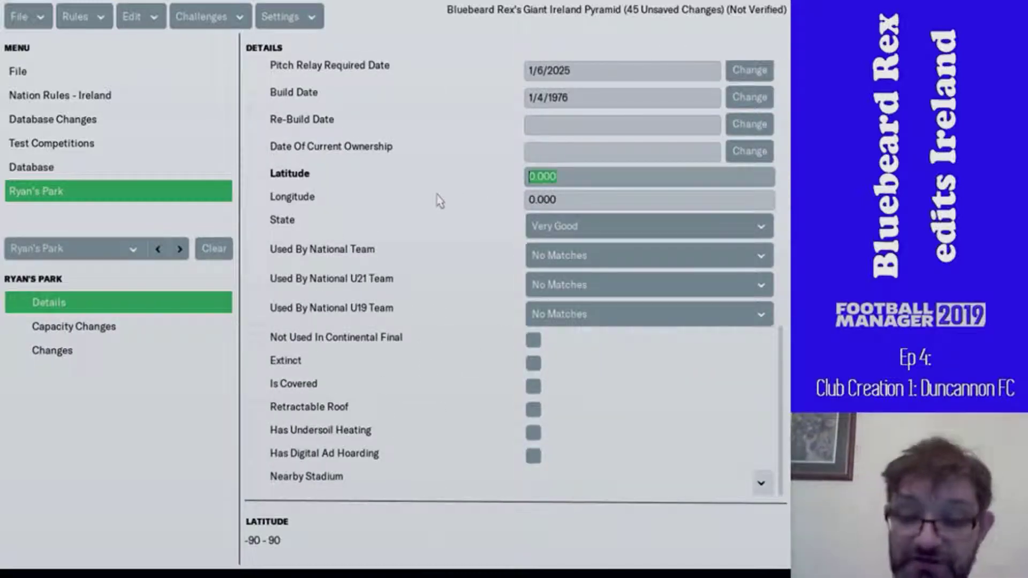
{"action": "type", "text": "52.226"}
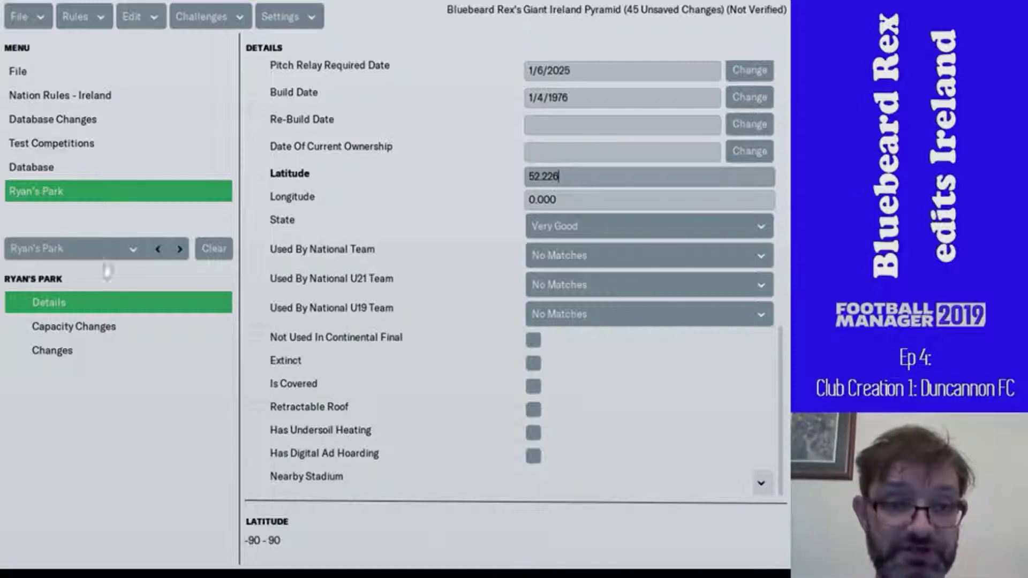
- Enter an initial longitude of -7.936 for Ryan's Park after revisiting the Duncannon record
{"action": "left_click", "coordinate": [180, 248]}
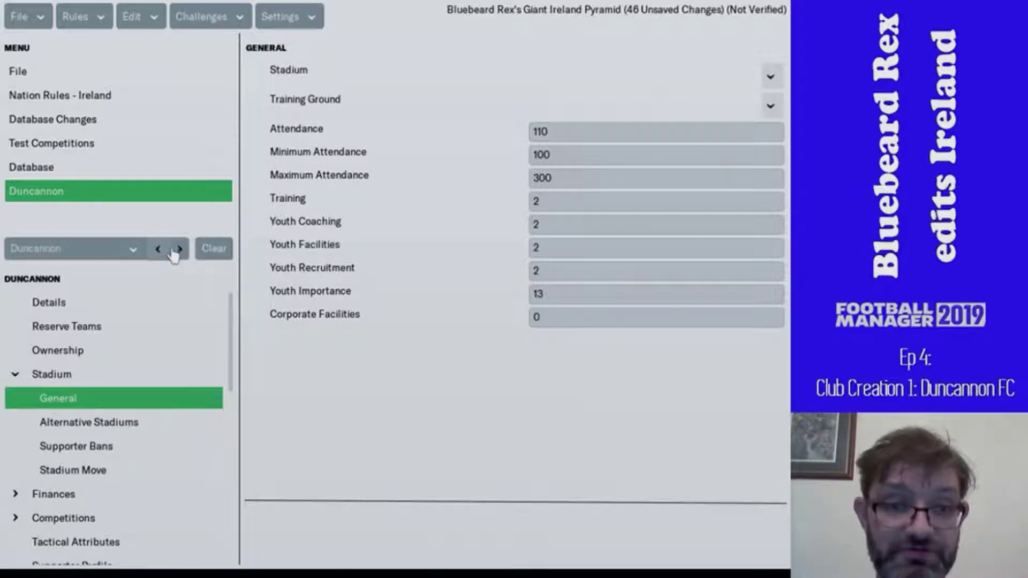
{"action": "left_click", "coordinate": [178, 250]}
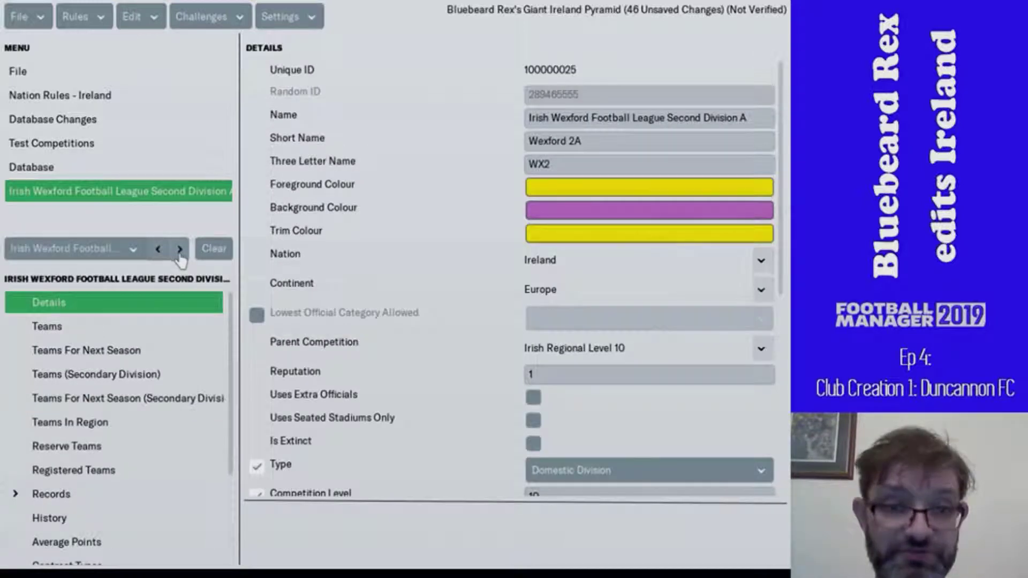
{"action": "left_click", "coordinate": [179, 250]}
{"action": "left_click", "coordinate": [180, 249]}
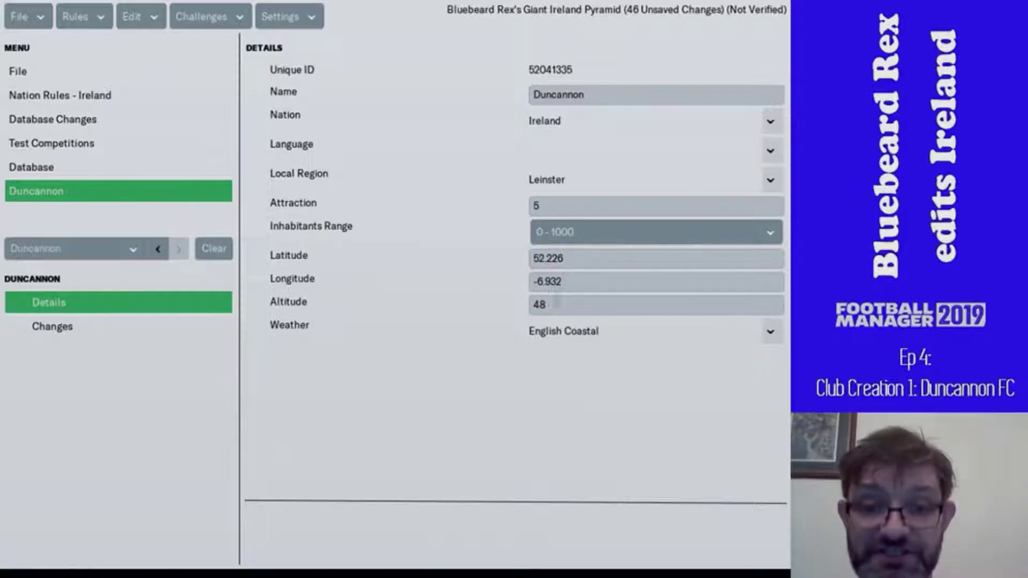
{"action": "left_click", "coordinate": [163, 249]}
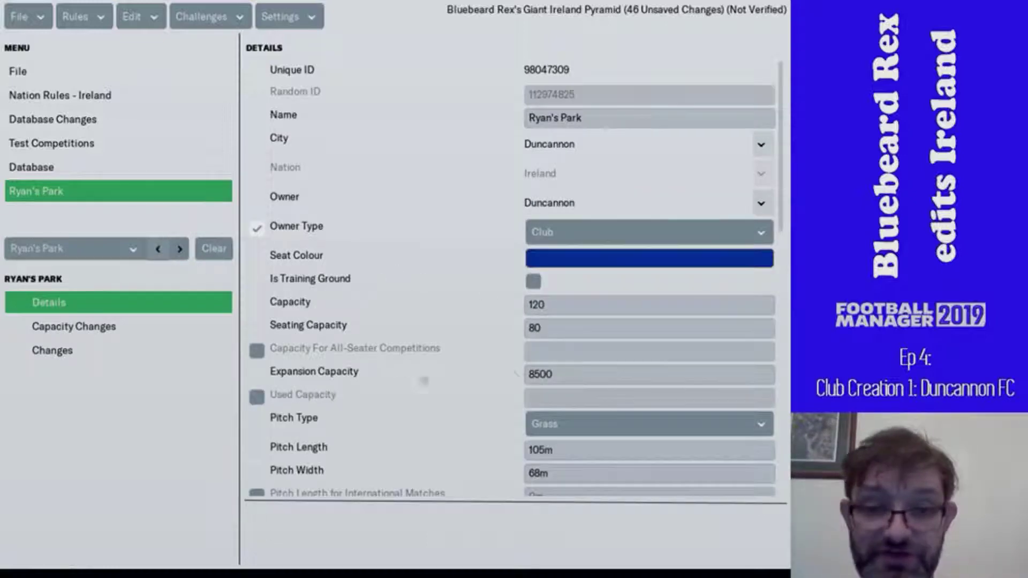
{"action": "scroll", "coordinate": [452, 410], "scroll_direction": "down", "scroll_amount": 5}
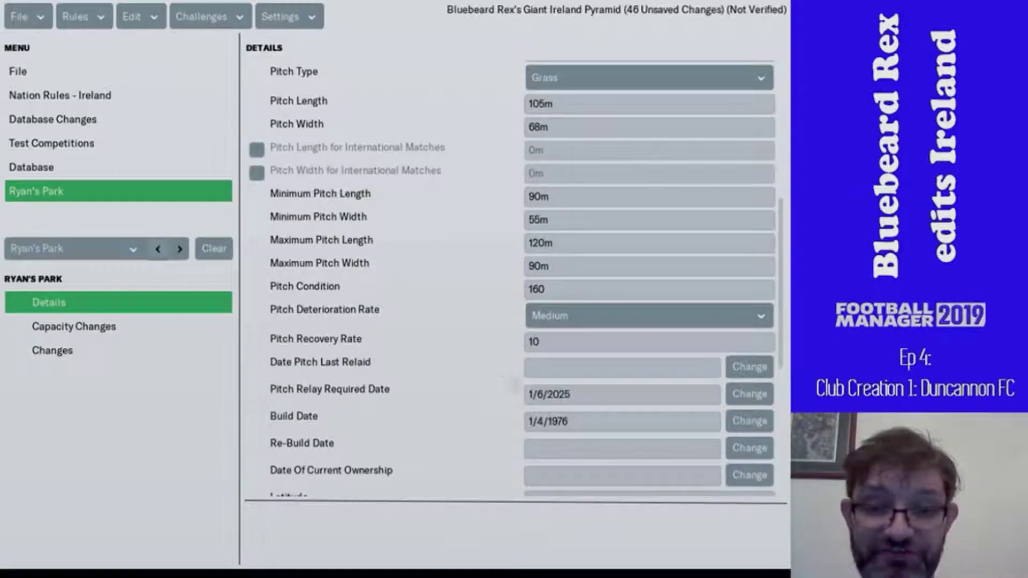
{"action": "scroll", "coordinate": [517, 282], "scroll_direction": "down", "scroll_amount": 5}
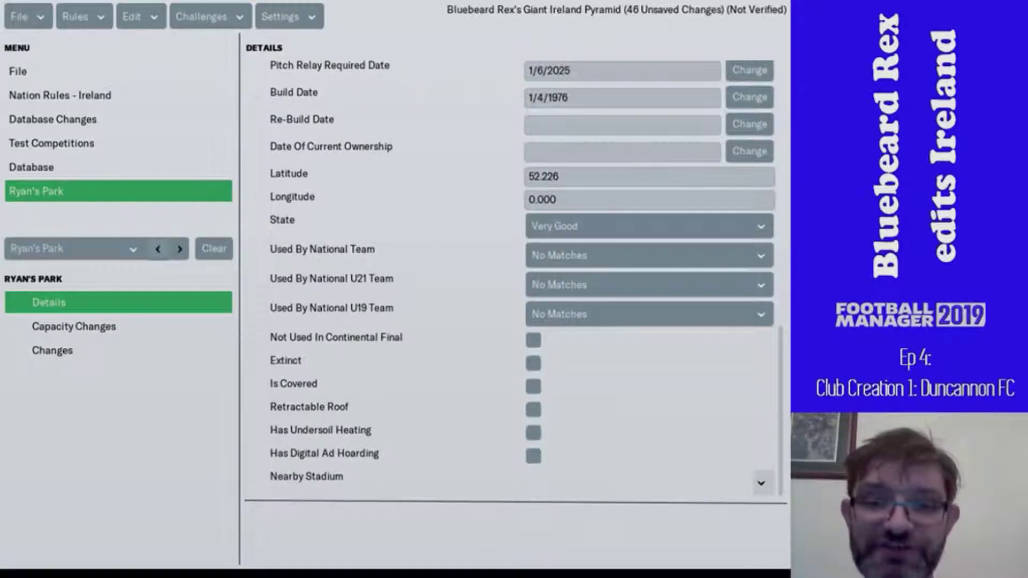
{"action": "left_click", "coordinate": [551, 208]}
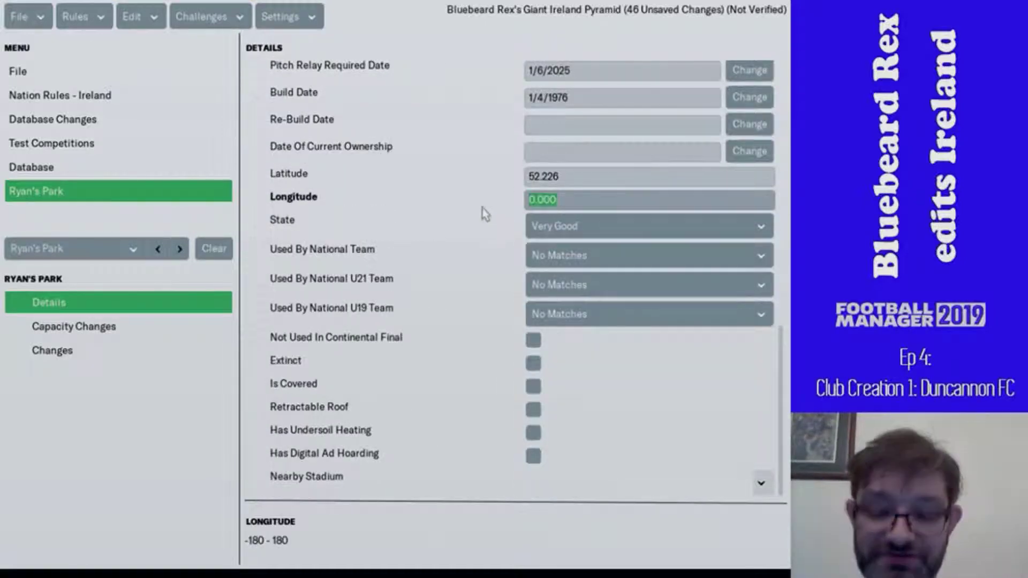
{"action": "type", "text": "-"}
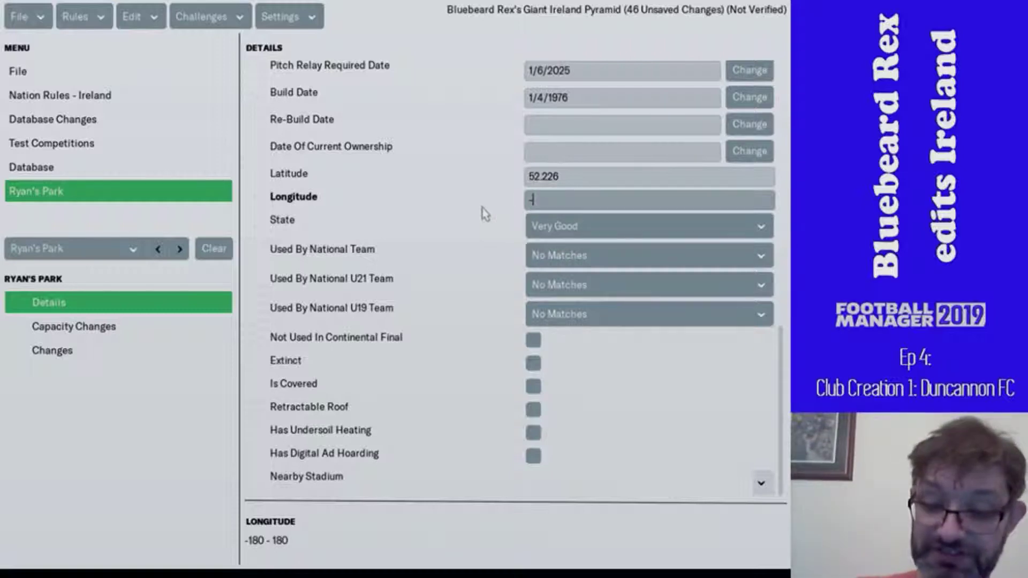
{"action": "type", "text": "7.936"}
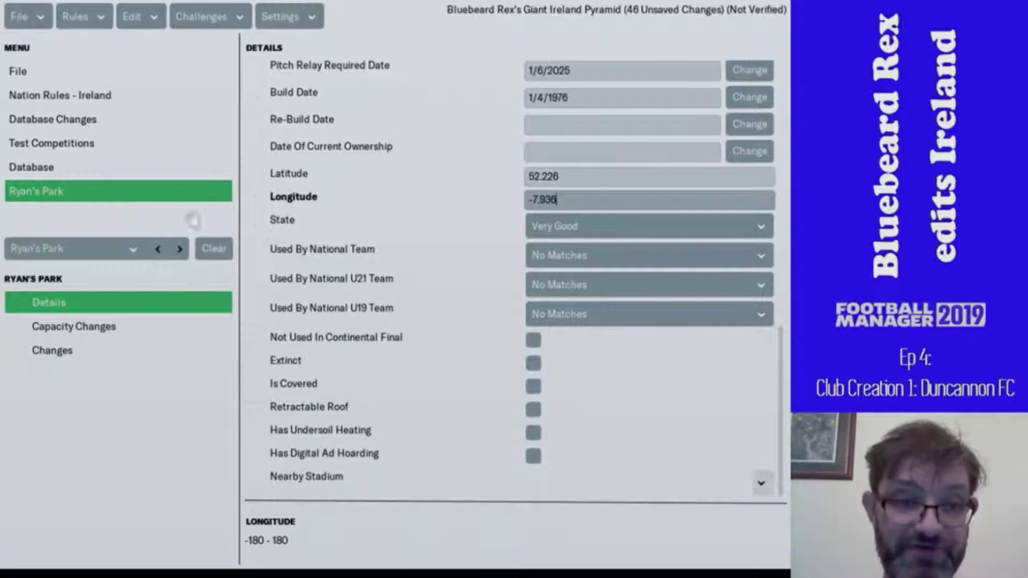
- Correct Ryan's Park's longitude to -6.932 after comparing it with Duncannon's coordinates
{"action": "left_click", "coordinate": [180, 248]}
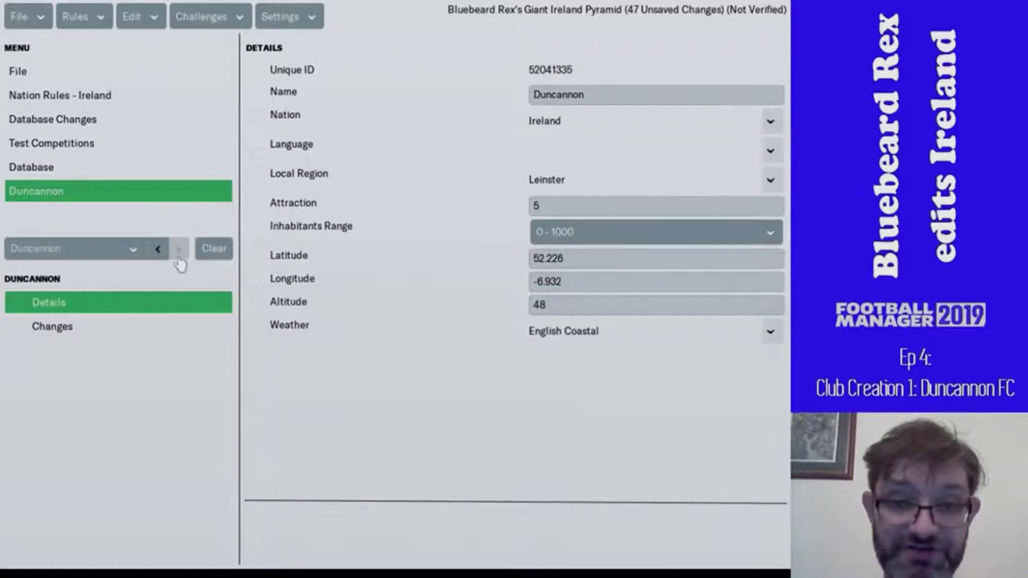
{"action": "left_click", "coordinate": [158, 249]}
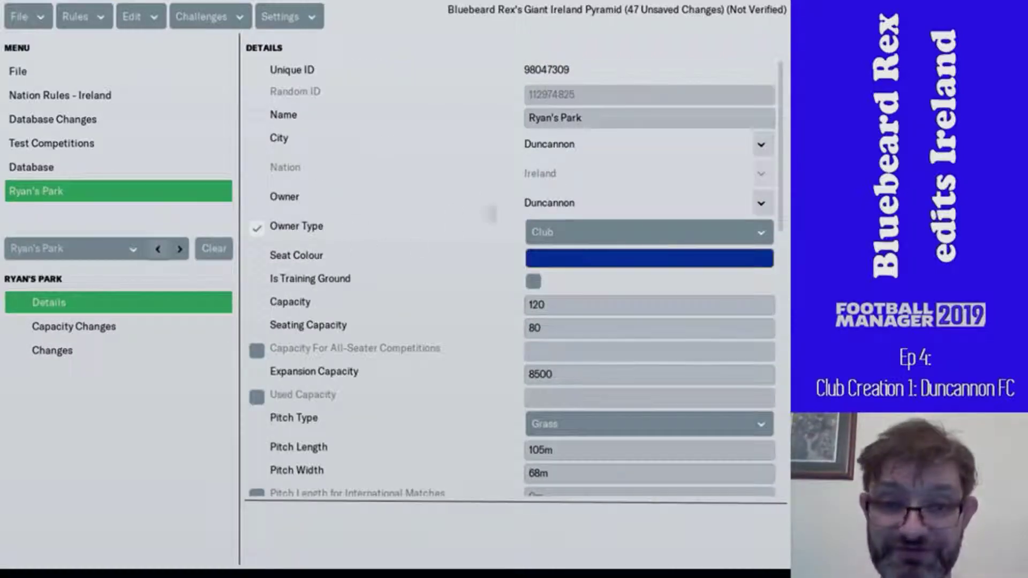
{"action": "scroll", "coordinate": [560, 422], "scroll_direction": "down", "scroll_amount": 5}
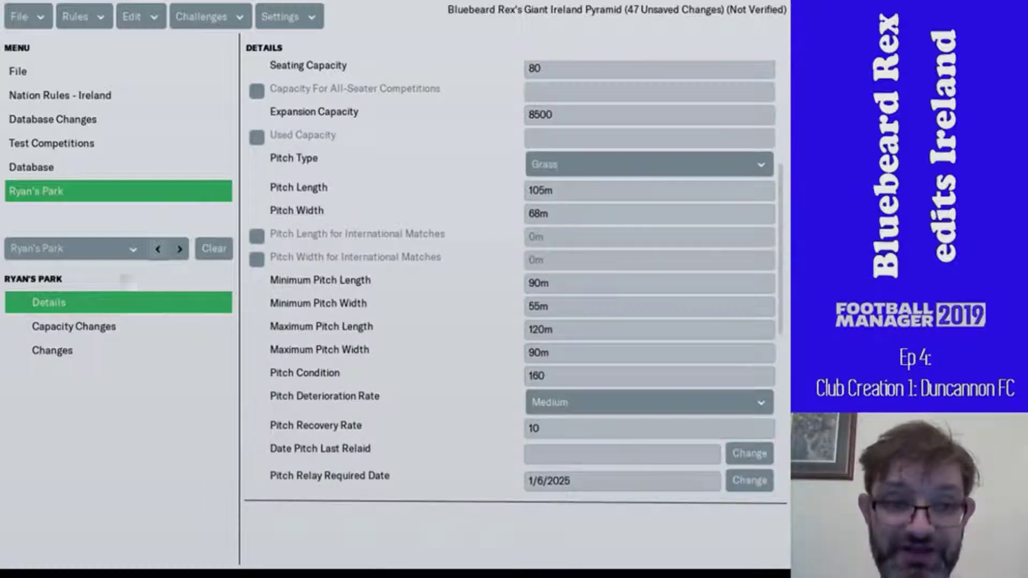
{"action": "scroll", "coordinate": [654, 373], "scroll_direction": "down", "scroll_amount": 5}
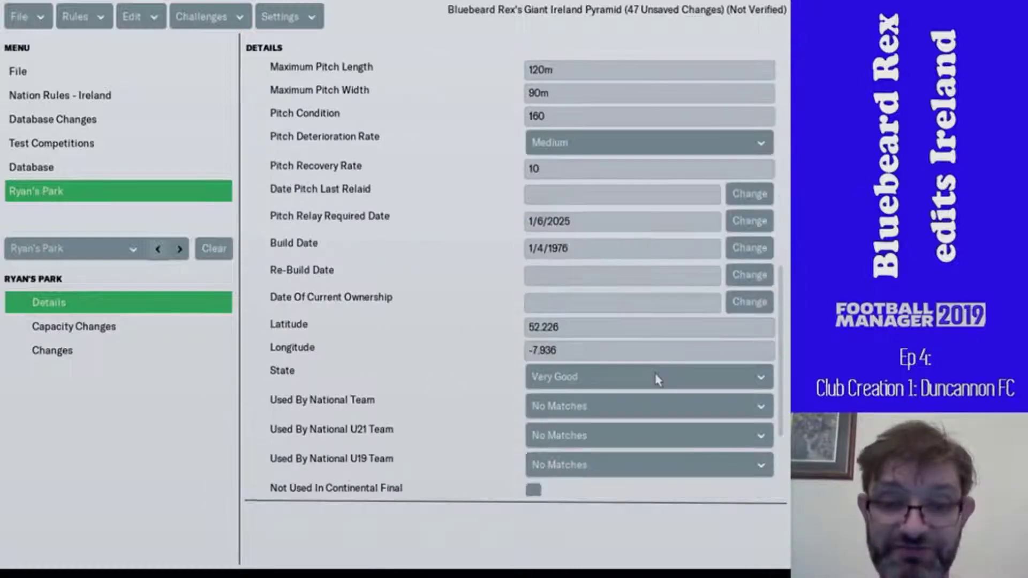
{"action": "left_click", "coordinate": [550, 349]}
{"action": "key", "text": "BackSpace"}
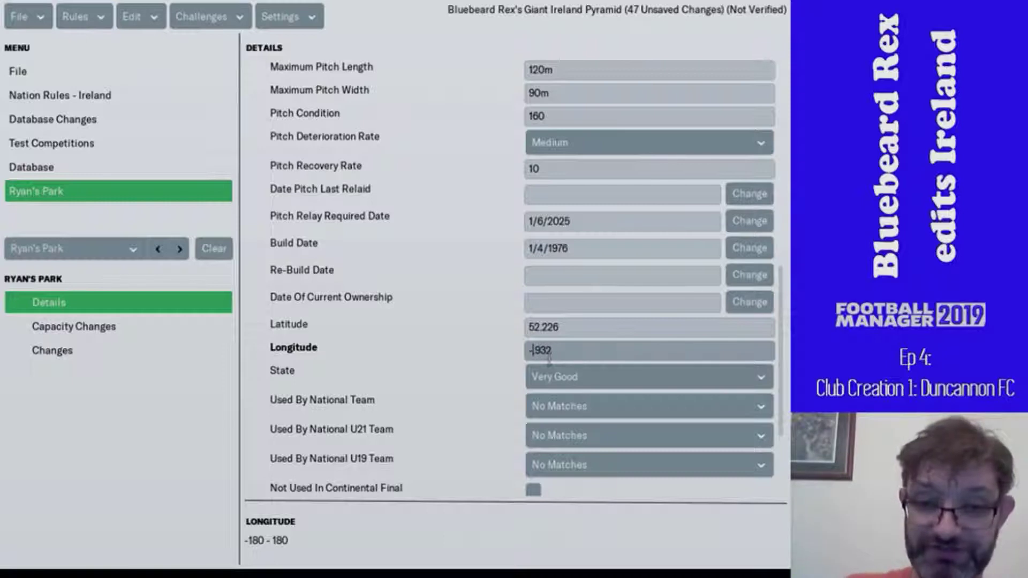
{"action": "type", "text": "6"}
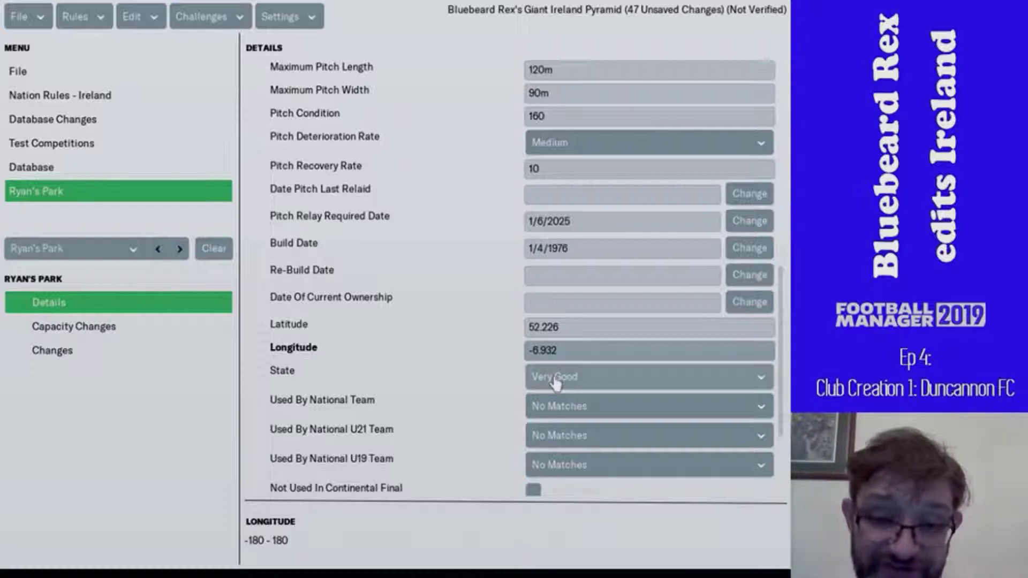
- Set Ryan's Park's state to Poor
{"action": "left_click", "coordinate": [556, 380]}
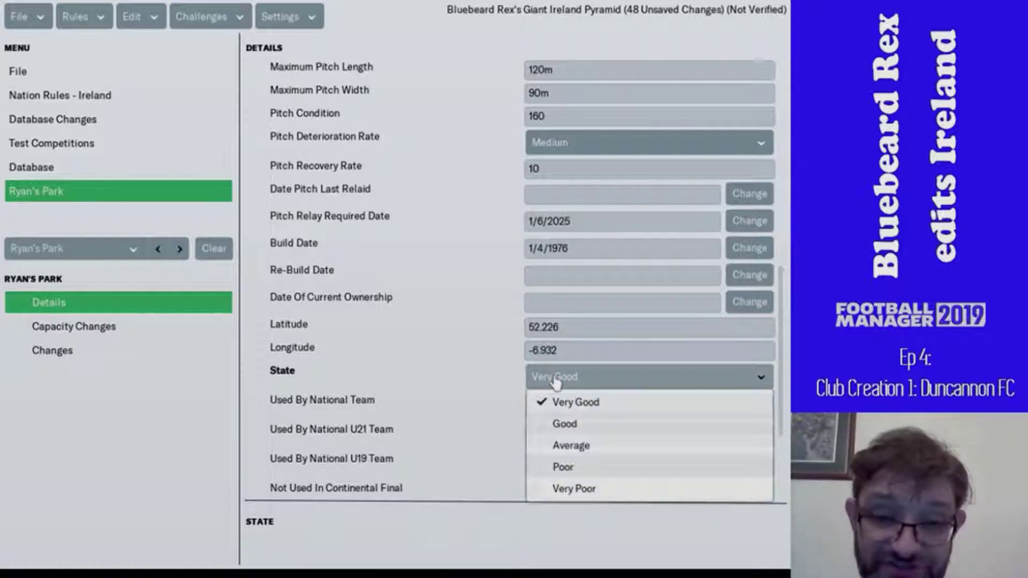
{"action": "left_click", "coordinate": [583, 474]}
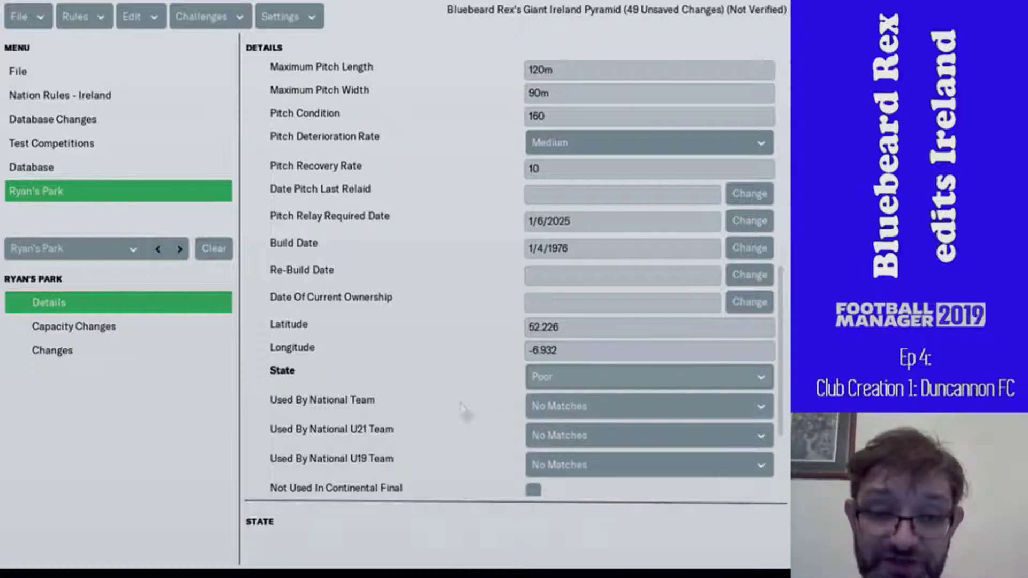
{"action": "scroll", "coordinate": [472, 395], "scroll_direction": "down", "scroll_amount": 5}
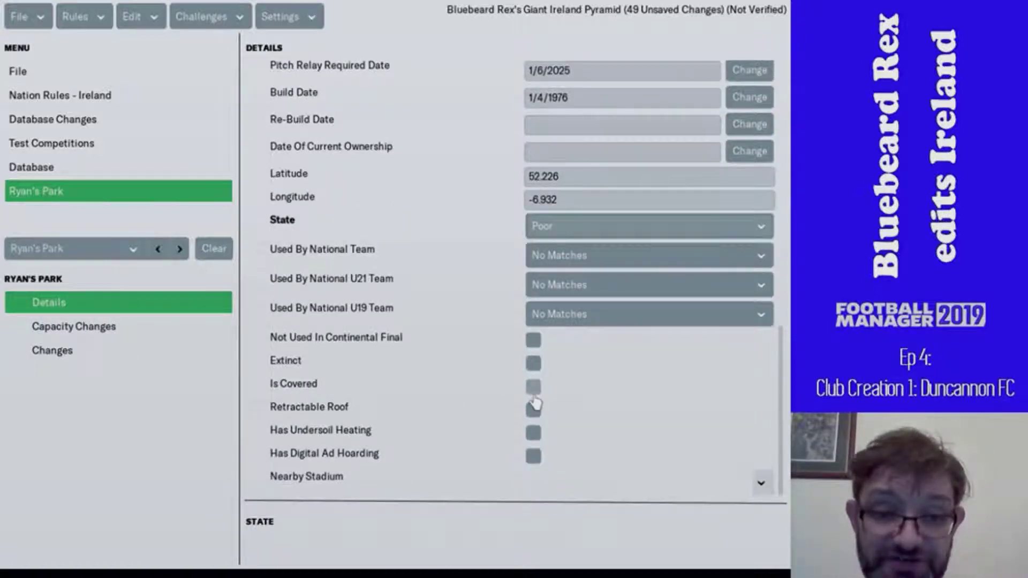
- Start a Search for the Nearby Stadium and bring up its condition list
{"action": "left_click", "coordinate": [761, 484]}
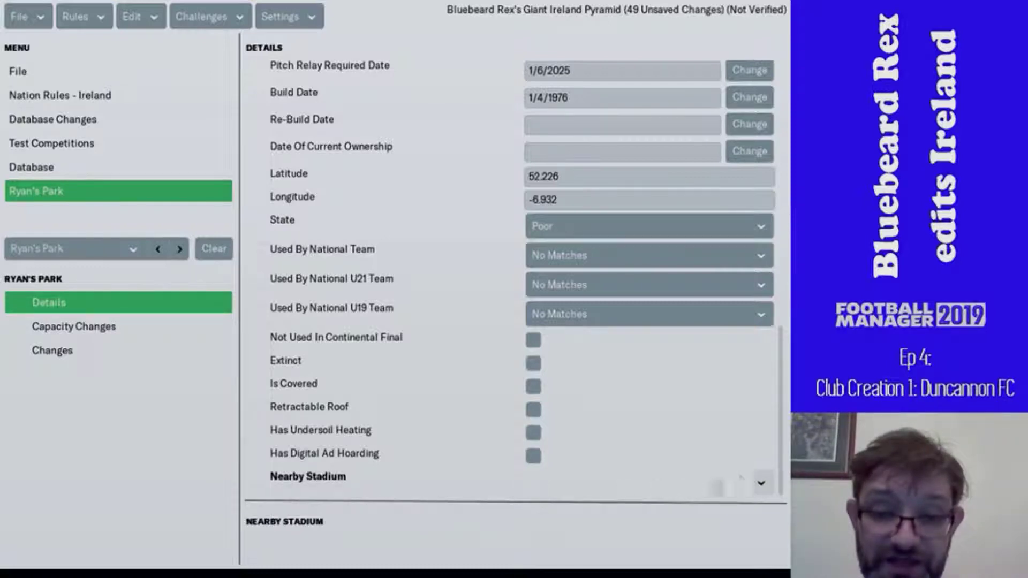
{"action": "left_click", "coordinate": [761, 484]}
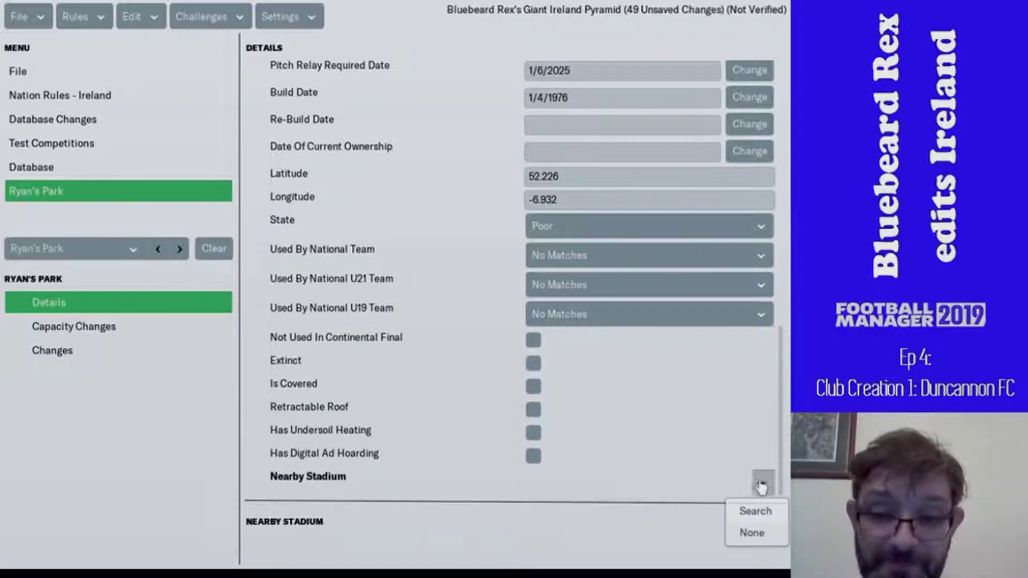
{"action": "left_click", "coordinate": [758, 514]}
{"action": "left_click", "coordinate": [119, 131]}
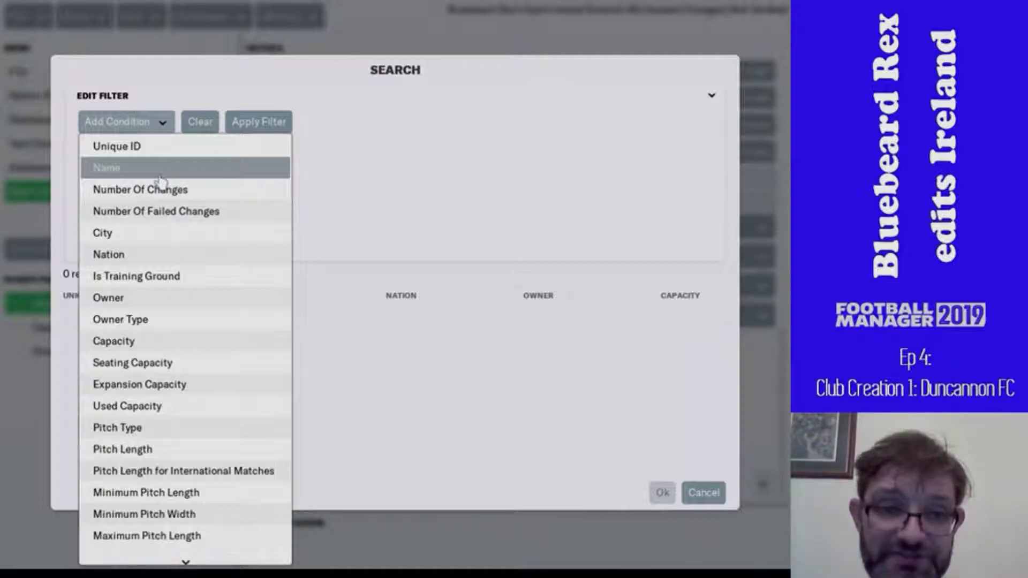
- Add a name Contains 'rsc' condition and run the stadium search
{"action": "left_click", "coordinate": [160, 174]}
{"action": "left_click", "coordinate": [425, 148]}
{"action": "left_click", "coordinate": [480, 140]}
{"action": "left_click", "coordinate": [464, 143]}
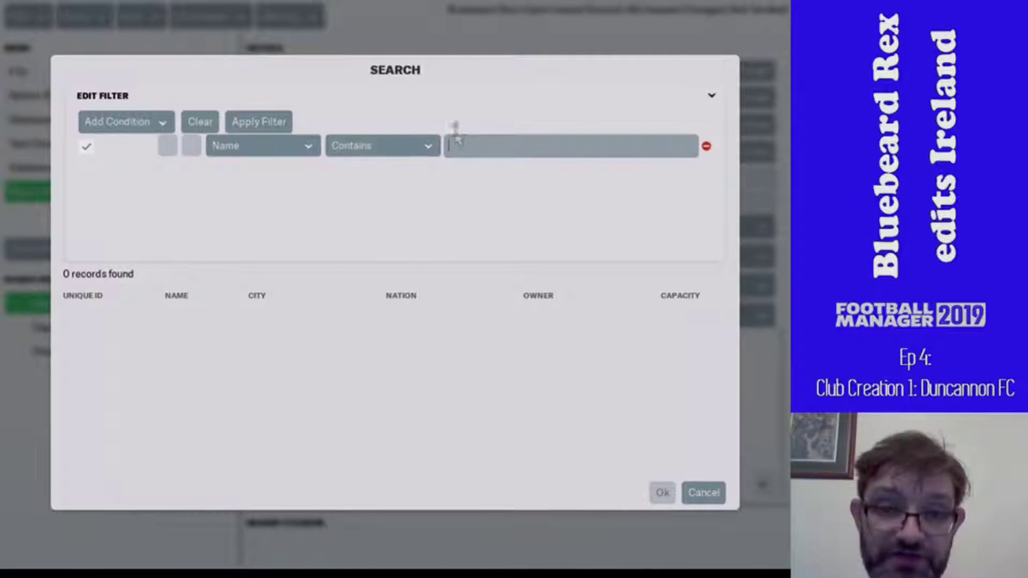
{"action": "type", "text": "rsc"}
{"action": "key", "text": "Return"}
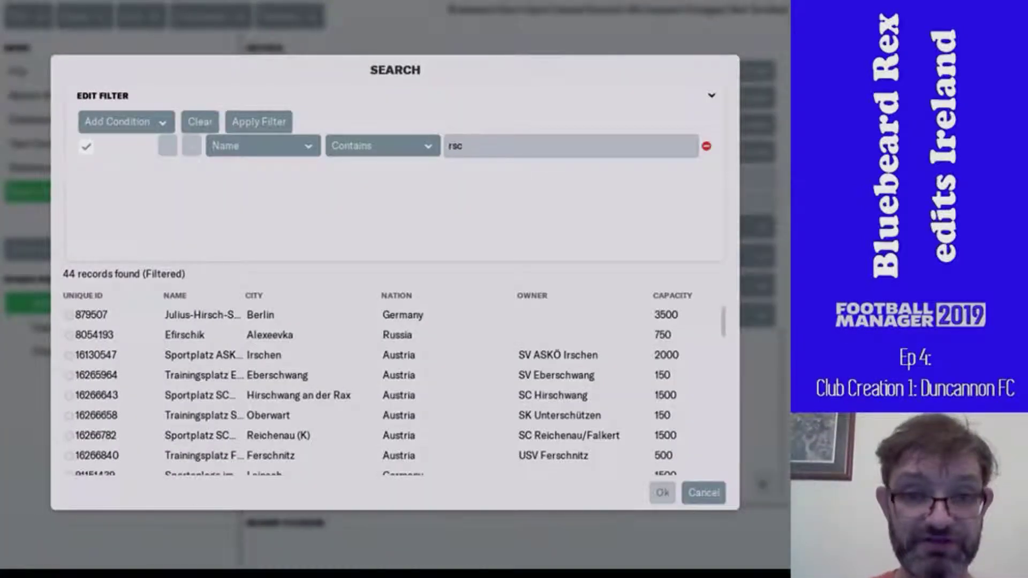
- Search by City for Waterford and choose Regional Sports Centre as the nearby stadium
{"action": "left_click", "coordinate": [307, 148]}
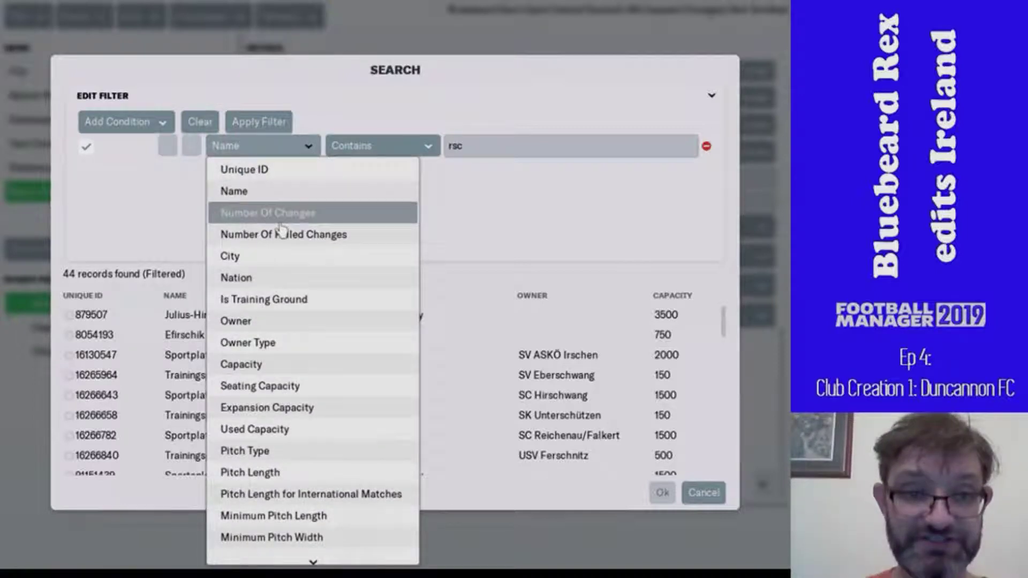
{"action": "left_click", "coordinate": [272, 275]}
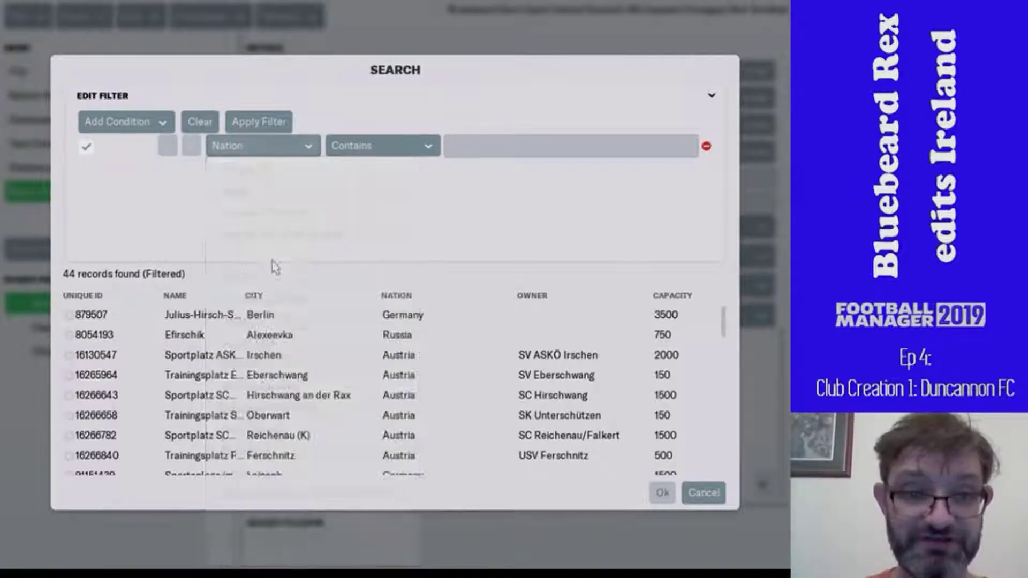
{"action": "left_click", "coordinate": [266, 160]}
{"action": "scroll", "coordinate": [267, 197], "scroll_direction": "up", "scroll_amount": 3}
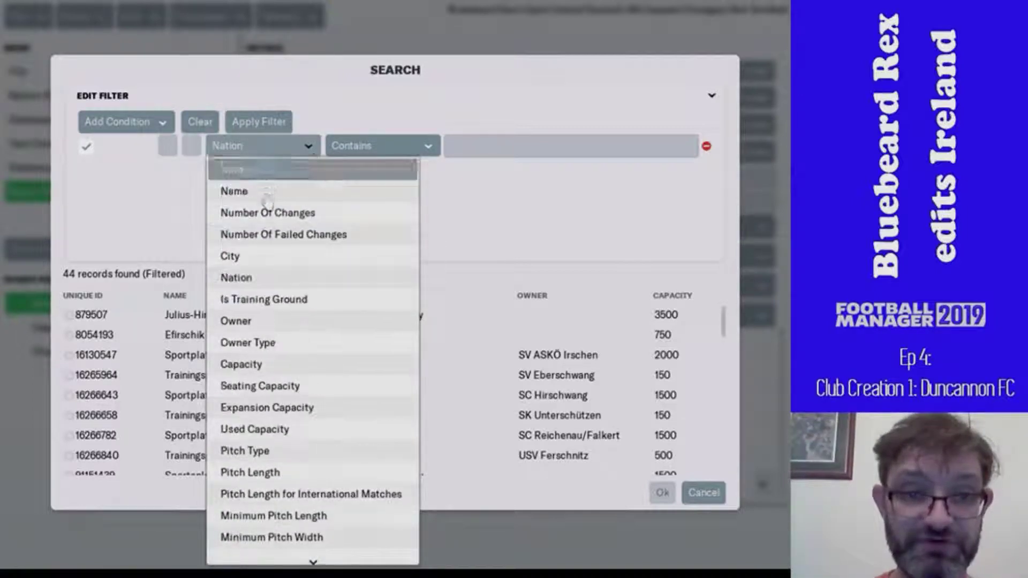
{"action": "left_click", "coordinate": [266, 258]}
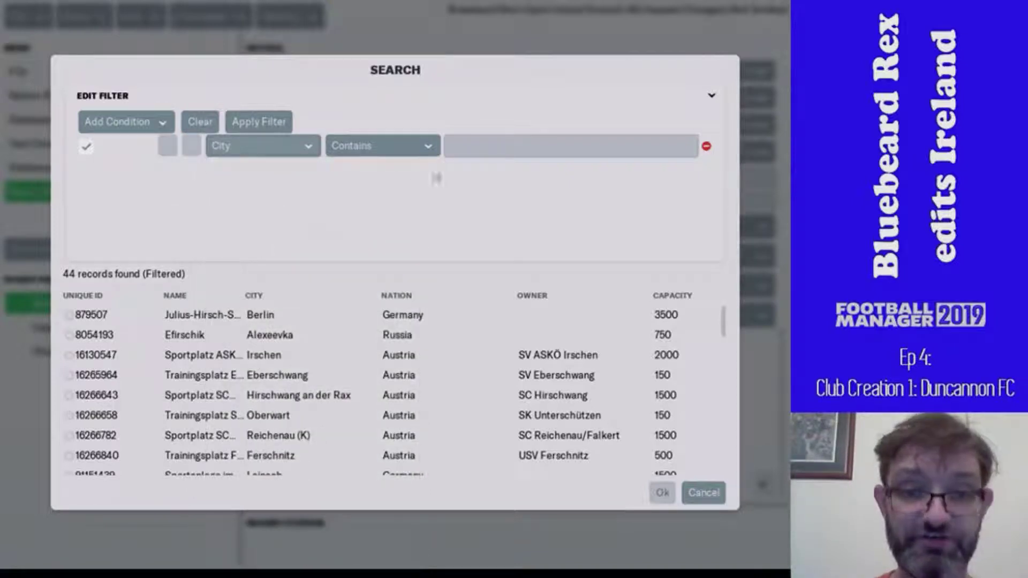
{"action": "left_click", "coordinate": [460, 151]}
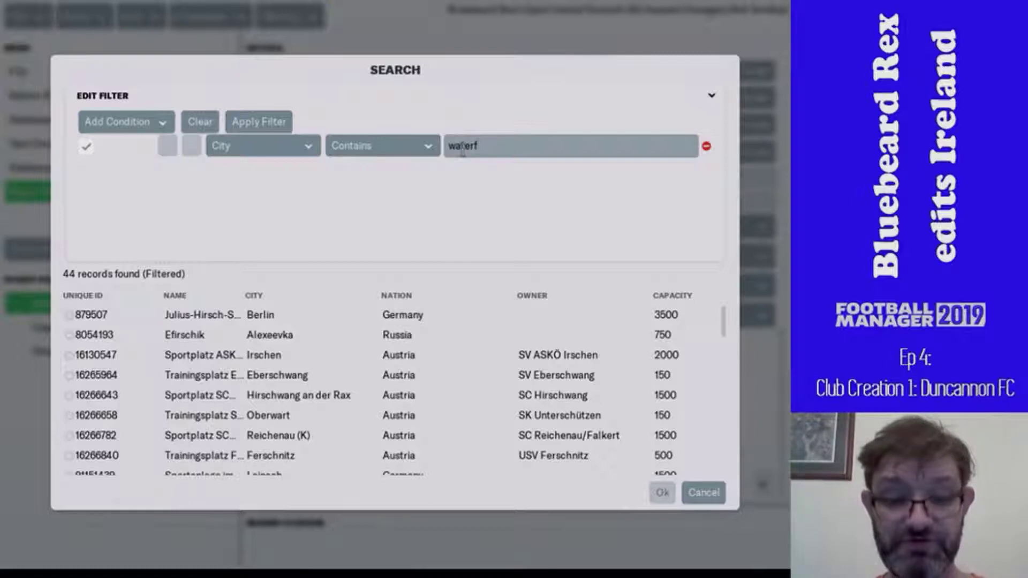
{"action": "key", "text": "Return"}
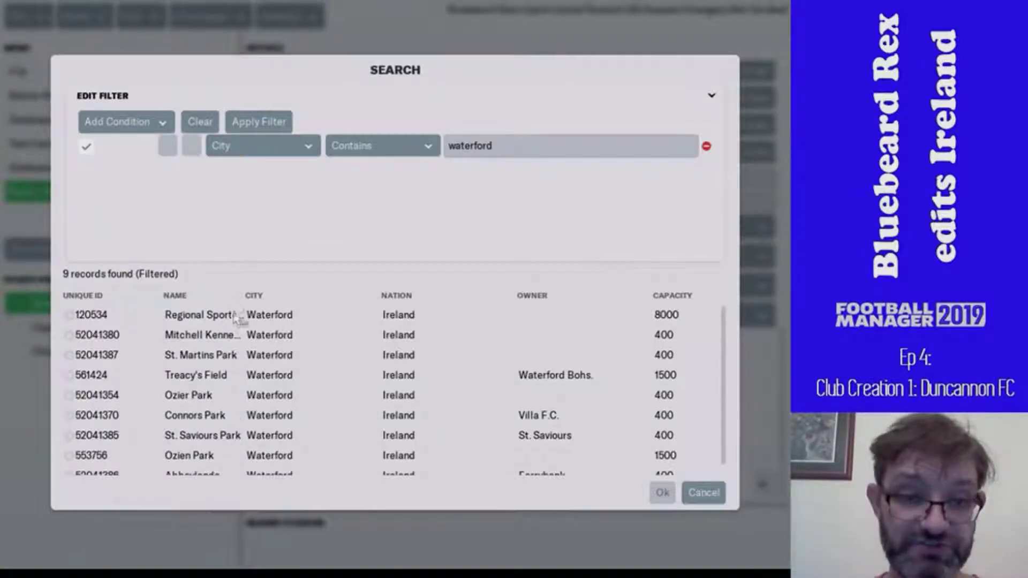
{"action": "double_click", "coordinate": [236, 316]}
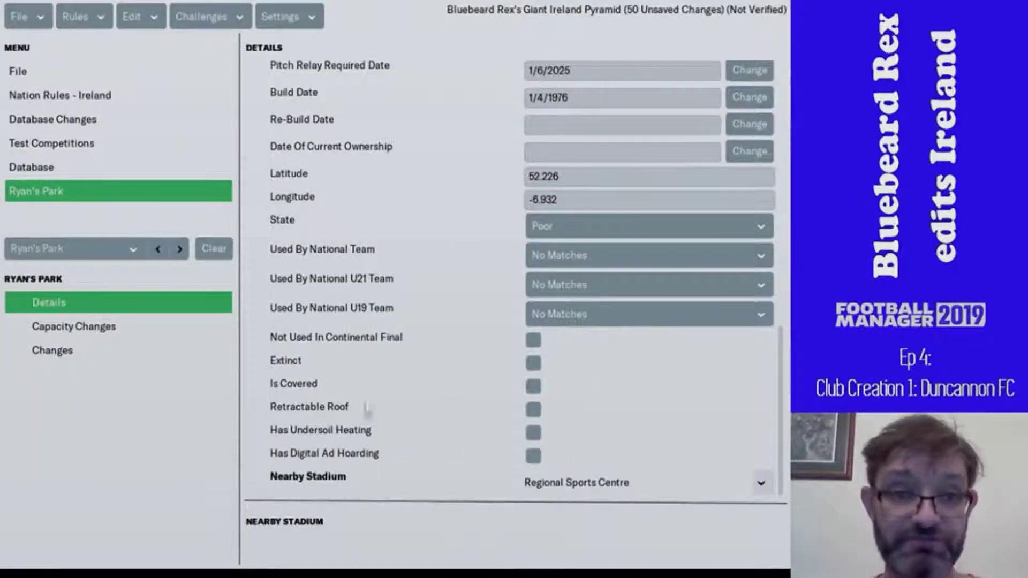
- View Ryan's Park's Capacity Changes, then step through records back to Duncannon's stadium settings
{"action": "scroll", "coordinate": [381, 424], "scroll_direction": "up", "scroll_amount": 5}
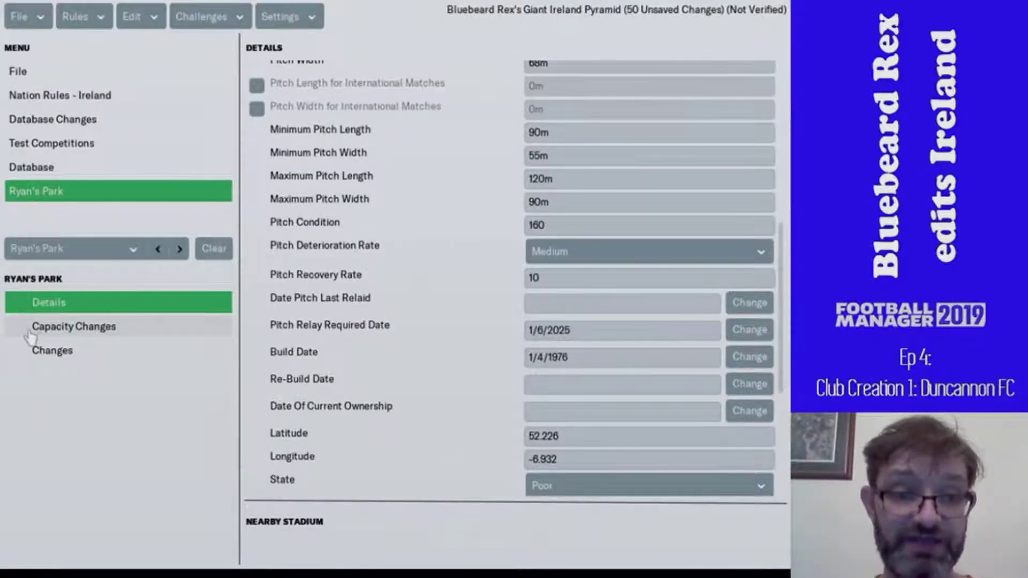
{"action": "left_click", "coordinate": [28, 331]}
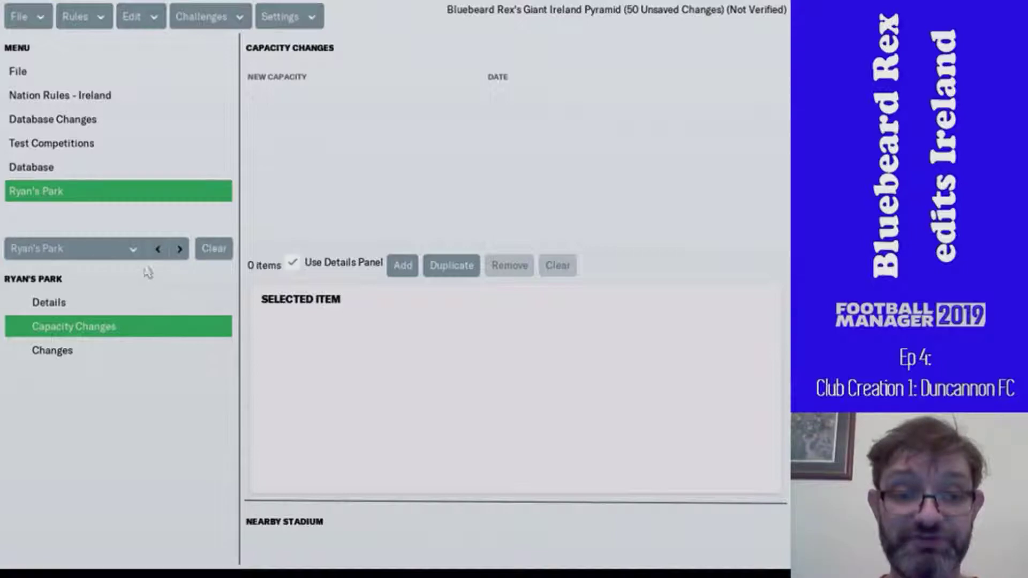
{"action": "left_click", "coordinate": [178, 250]}
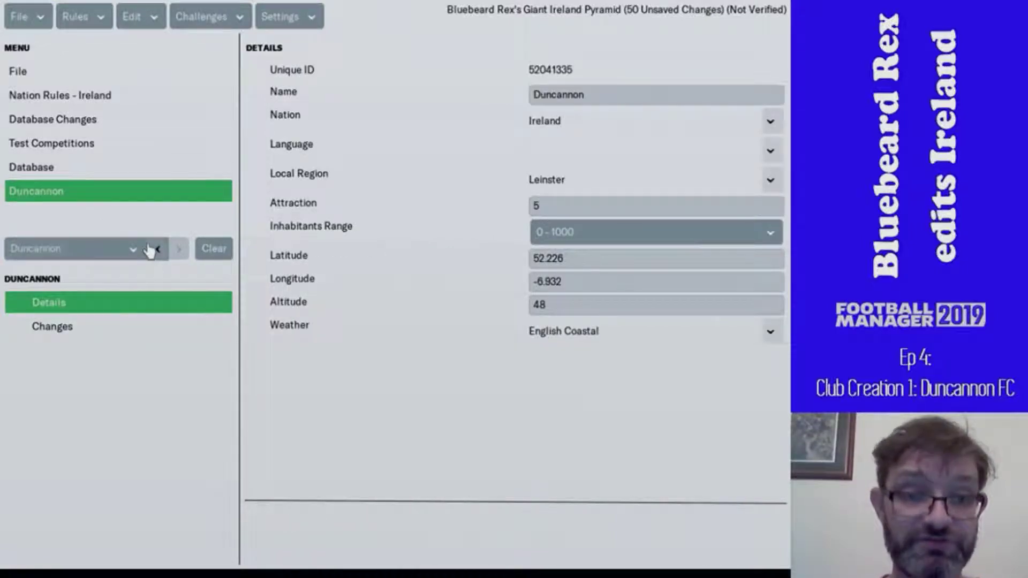
{"action": "left_click", "coordinate": [152, 251]}
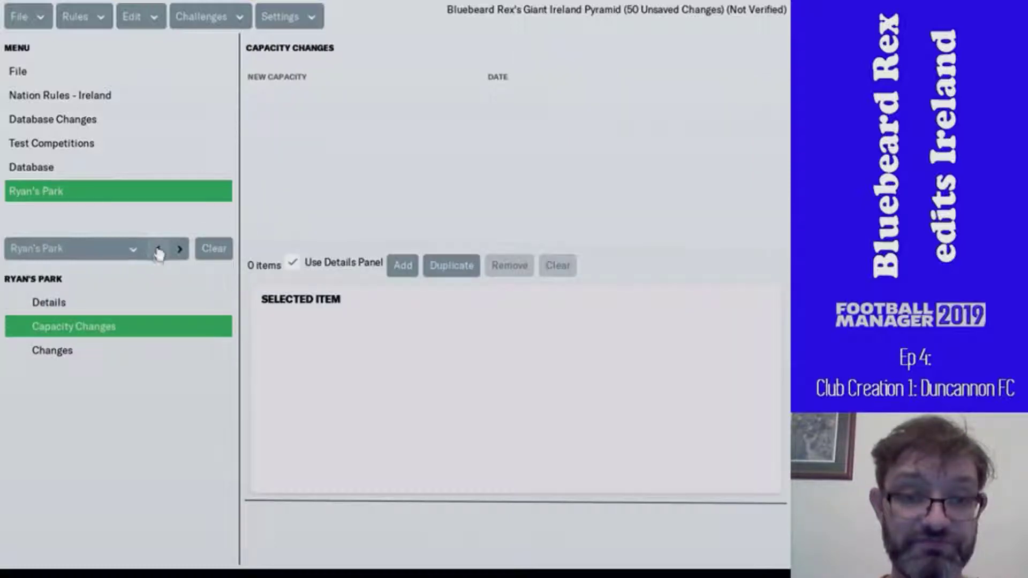
{"action": "left_click", "coordinate": [157, 251]}
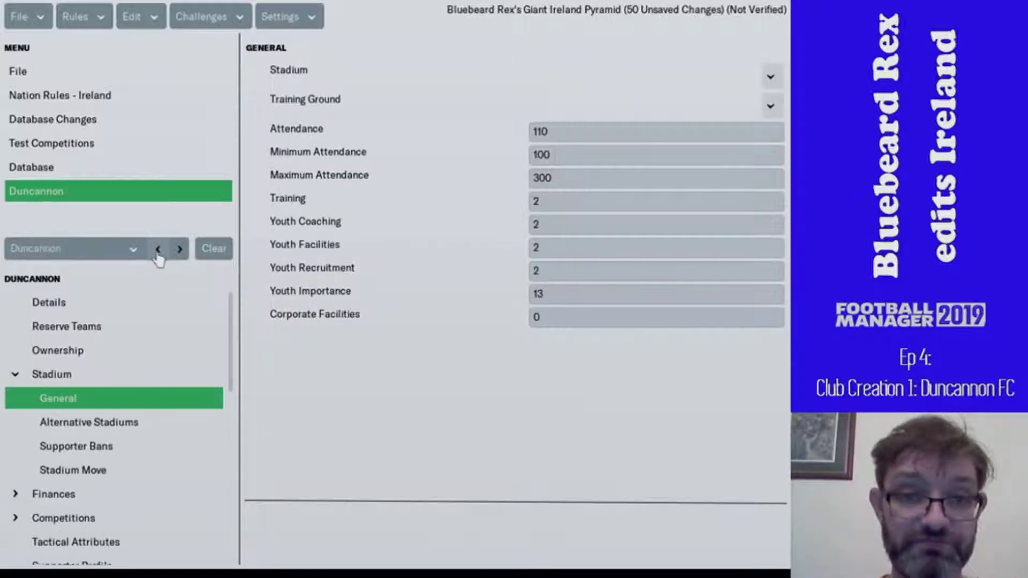
- Assign Ryan's Park as Duncannon's stadium via a 'duncann' city search, then list Stadiums
{"action": "left_click", "coordinate": [771, 77]}
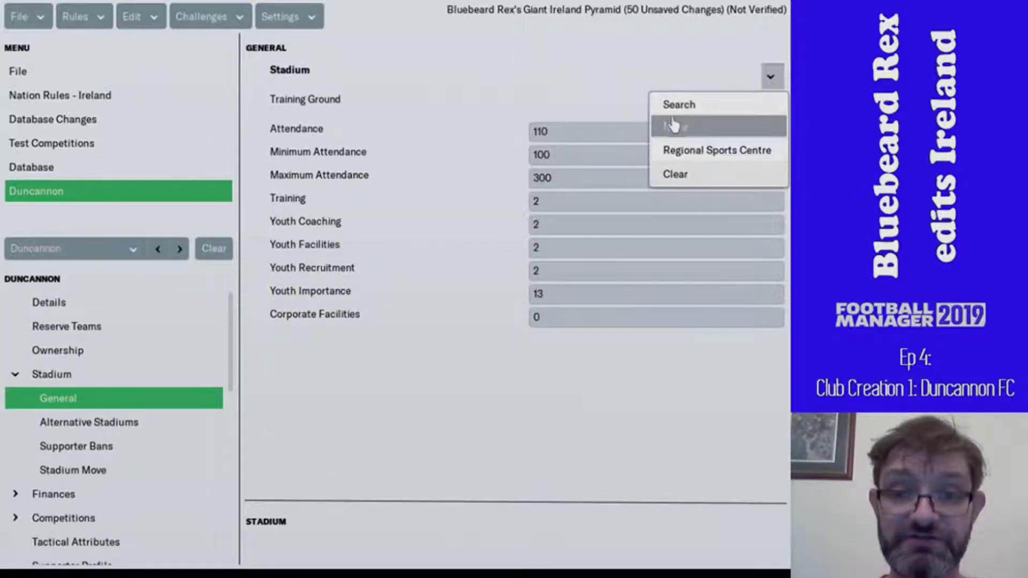
{"action": "left_click", "coordinate": [680, 113]}
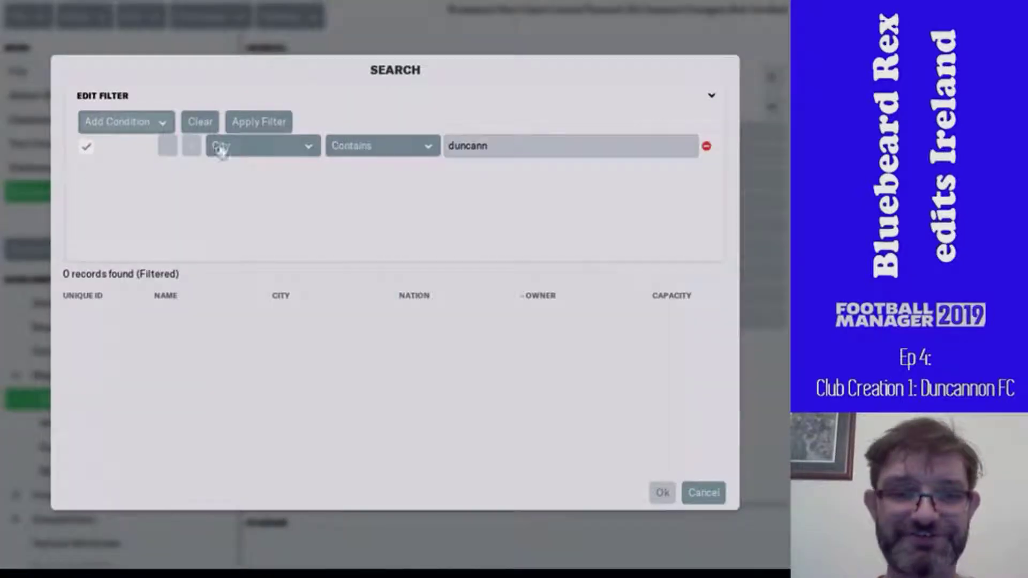
{"action": "left_click", "coordinate": [279, 123]}
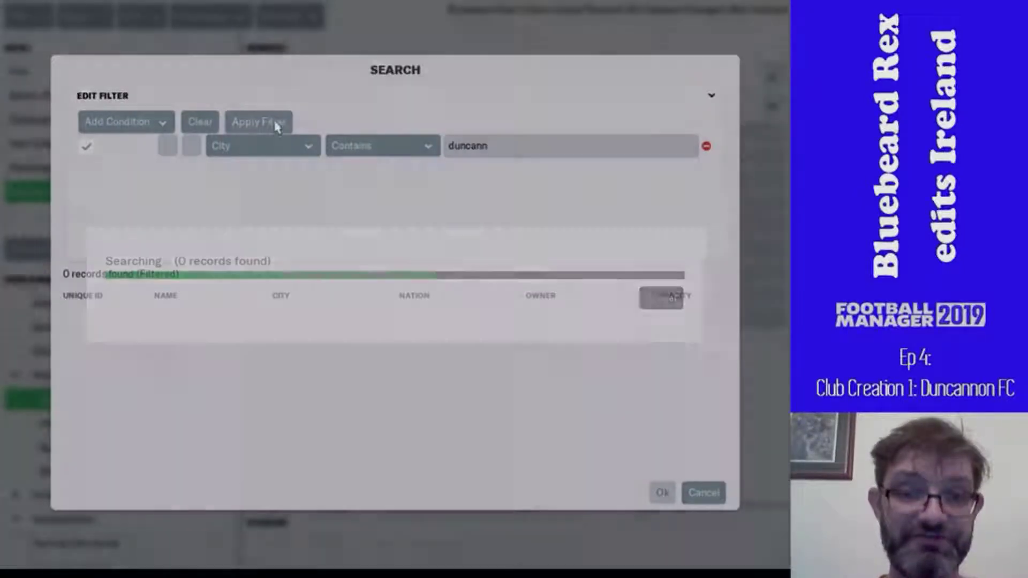
{"action": "double_click", "coordinate": [239, 314]}
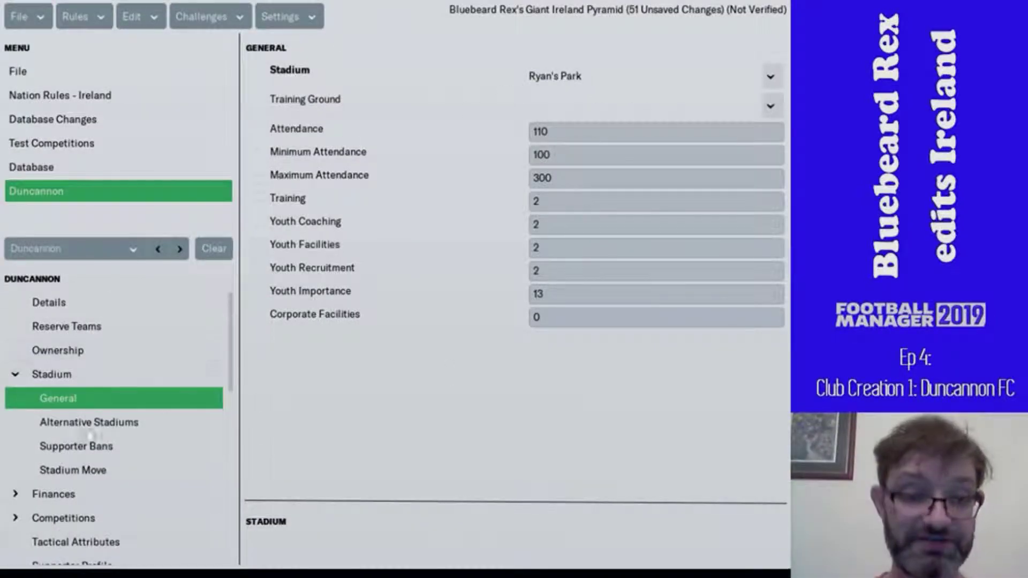
{"action": "scroll", "coordinate": [103, 462], "scroll_direction": "down", "scroll_amount": 5}
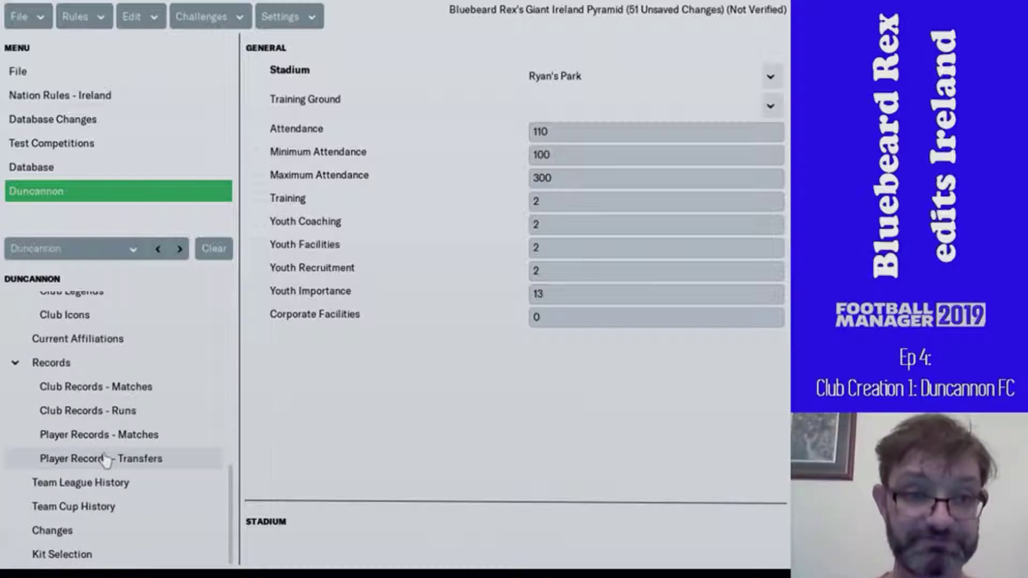
{"action": "left_click", "coordinate": [32, 168]}
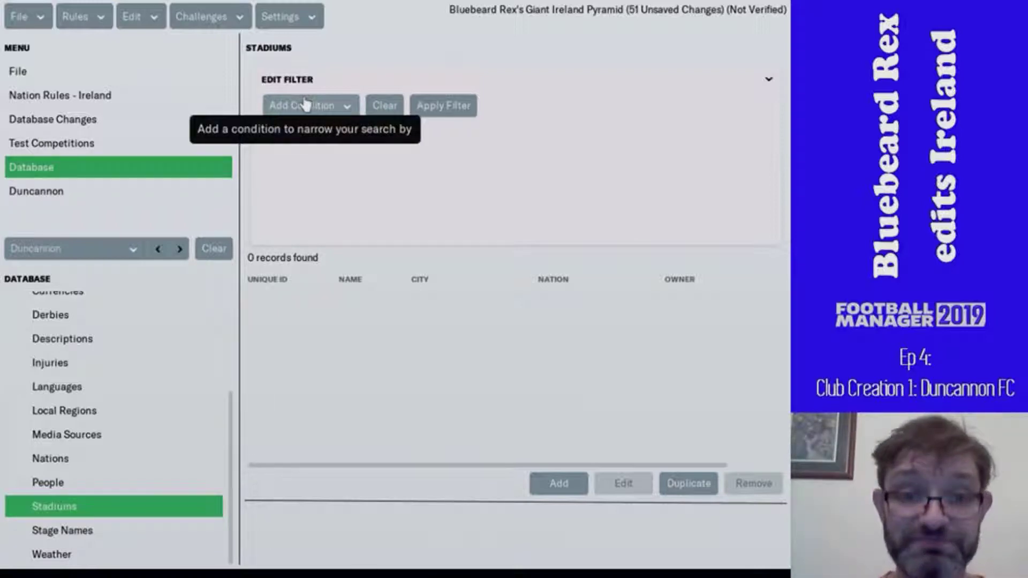
- Find Ryan's Park with a 'rya' name search and duplicate its Duncannon record
{"action": "left_click", "coordinate": [332, 108]}
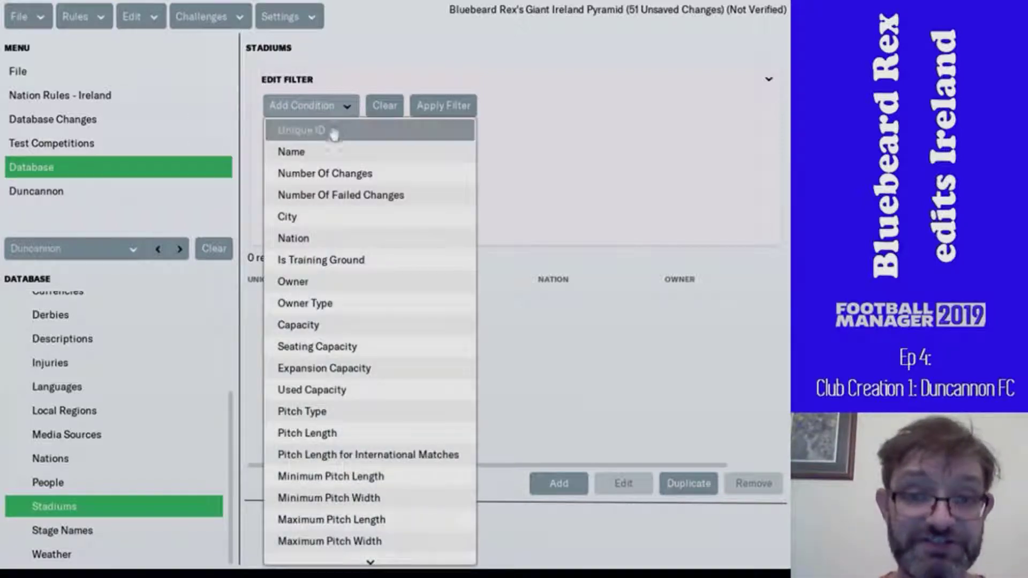
{"action": "left_click", "coordinate": [333, 152]}
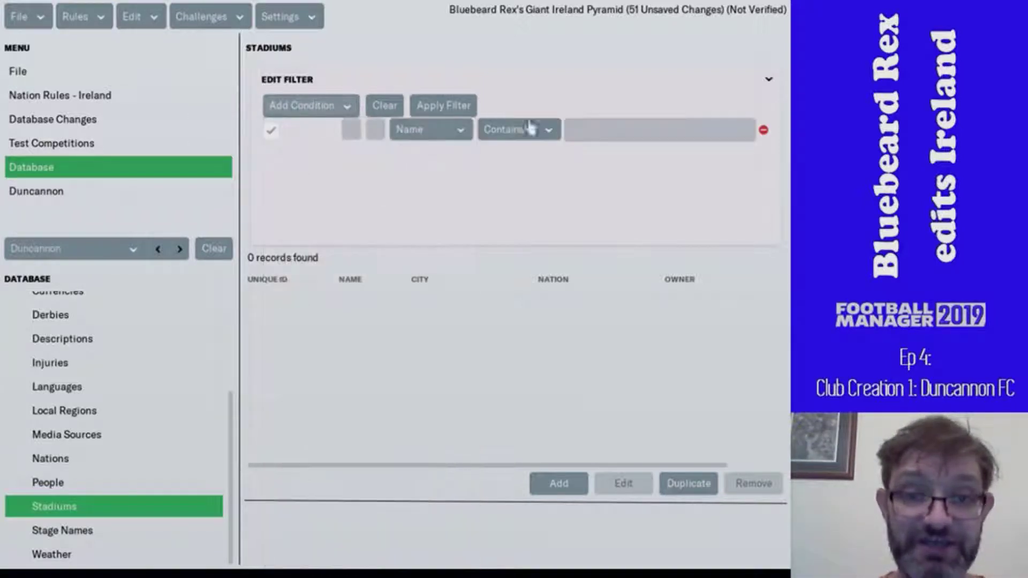
{"action": "left_click", "coordinate": [591, 131]}
{"action": "type", "text": "ryan p"}
{"action": "key", "text": "Return"}
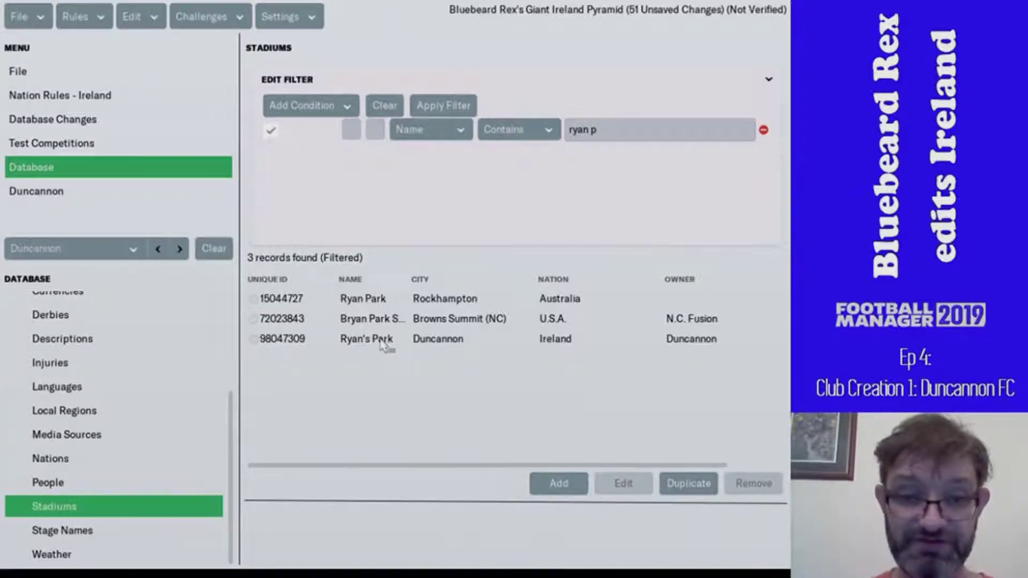
{"action": "left_click", "coordinate": [384, 342]}
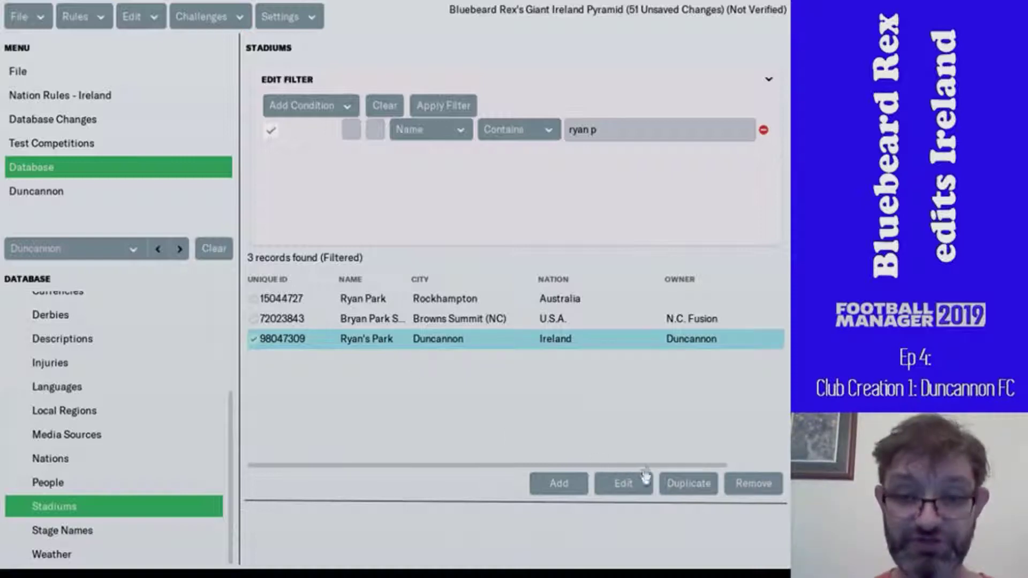
{"action": "left_click", "coordinate": [670, 487]}
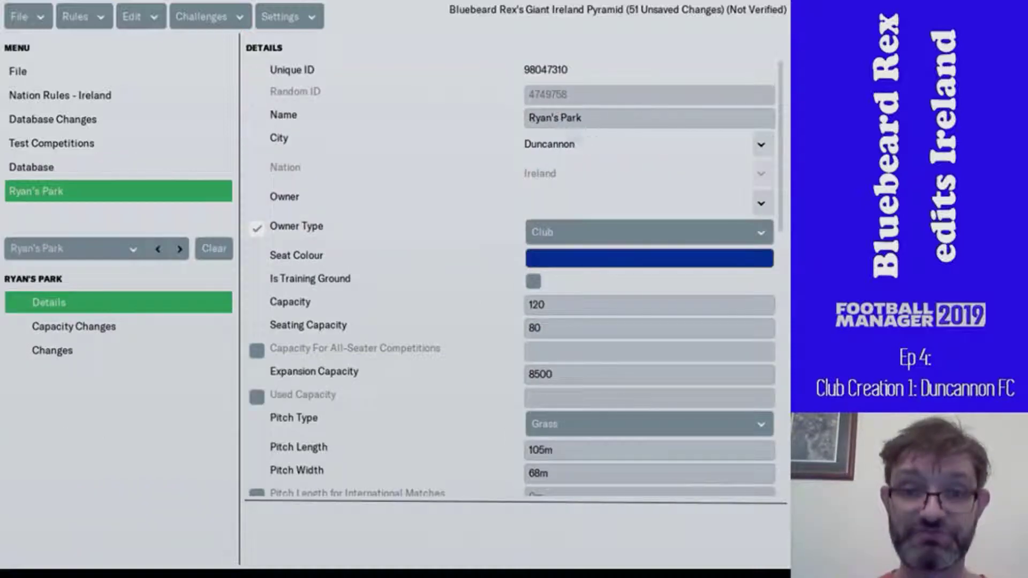
- Rename the copied stadium to Mersheen and set its owner to Duncannon
{"action": "left_click", "coordinate": [596, 118]}
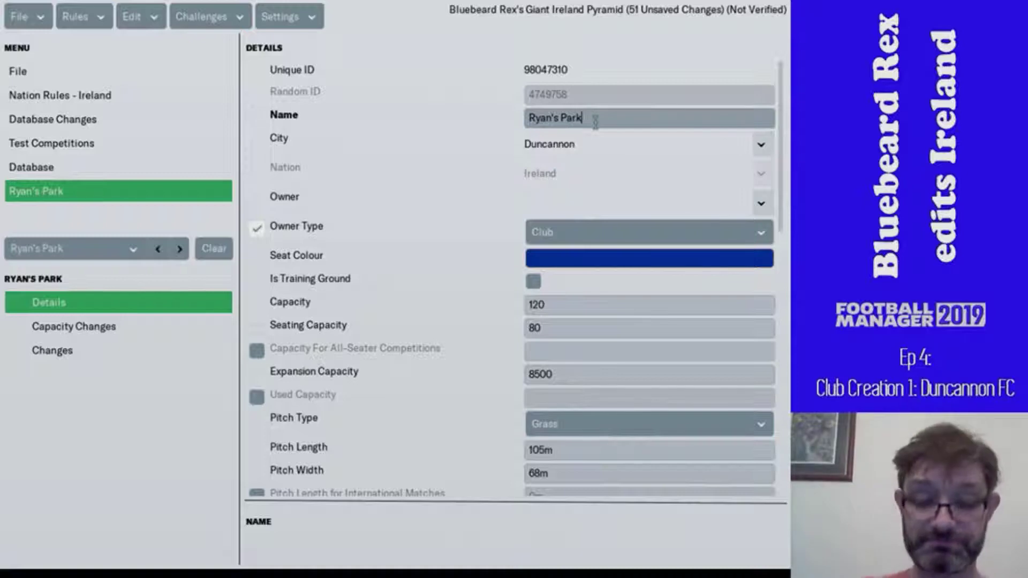
{"action": "key", "text": "shift+Left"}
{"action": "key", "text": "shift+Left"}
{"action": "key", "text": "shift+Left"}
{"action": "key", "text": "shift+Left"}
{"action": "key", "text": "shift+Left"}
{"action": "key", "text": "shift+Left"}
{"action": "key", "text": "shift+Left"}
{"action": "key", "text": "shift+Left"}
{"action": "key", "text": "shift+Left"}
{"action": "key", "text": "shift+Left"}
{"action": "key", "text": "shift+Left"}
{"action": "type", "text": "M"}
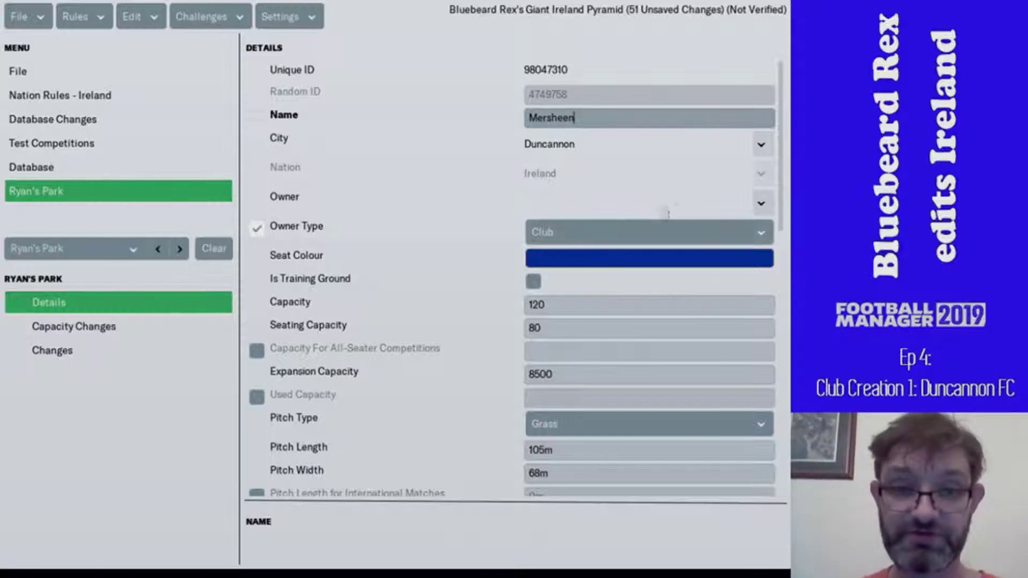
{"action": "left_click", "coordinate": [762, 204]}
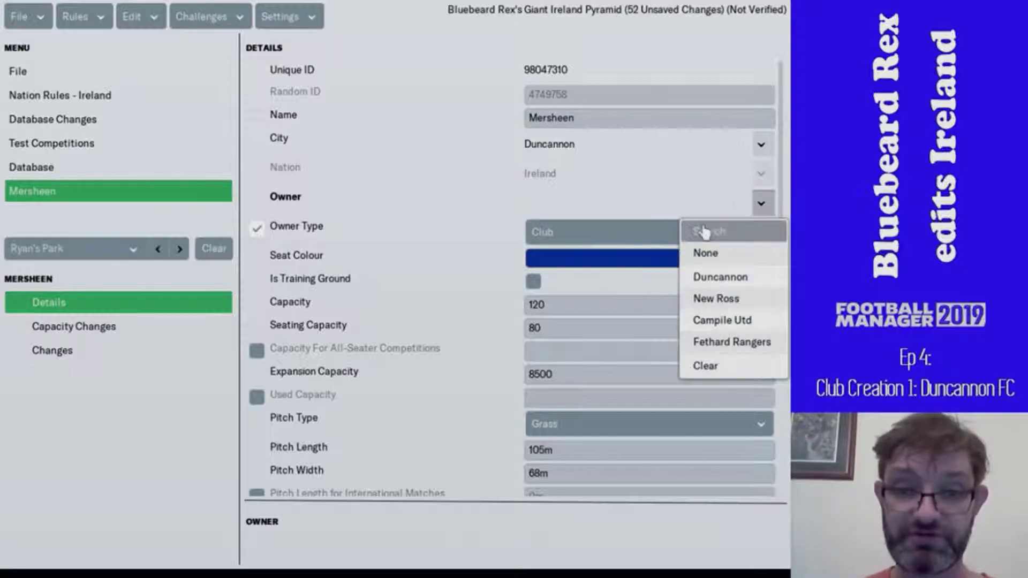
{"action": "left_click", "coordinate": [713, 284]}
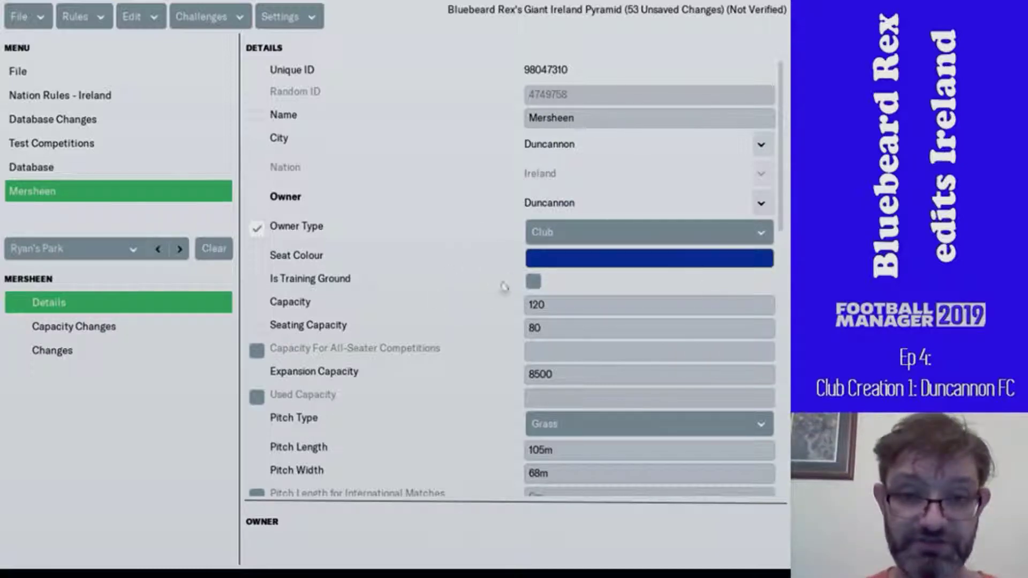
- Make it a training ground with capacity 100, seating 0, and edited expansion capacity
{"action": "left_click", "coordinate": [538, 282]}
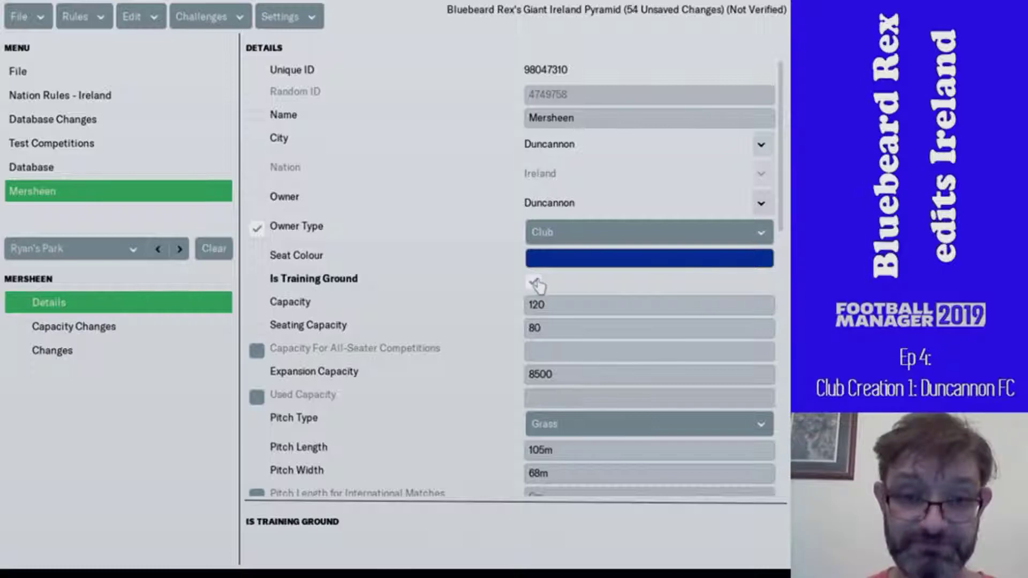
{"action": "left_click", "coordinate": [539, 302]}
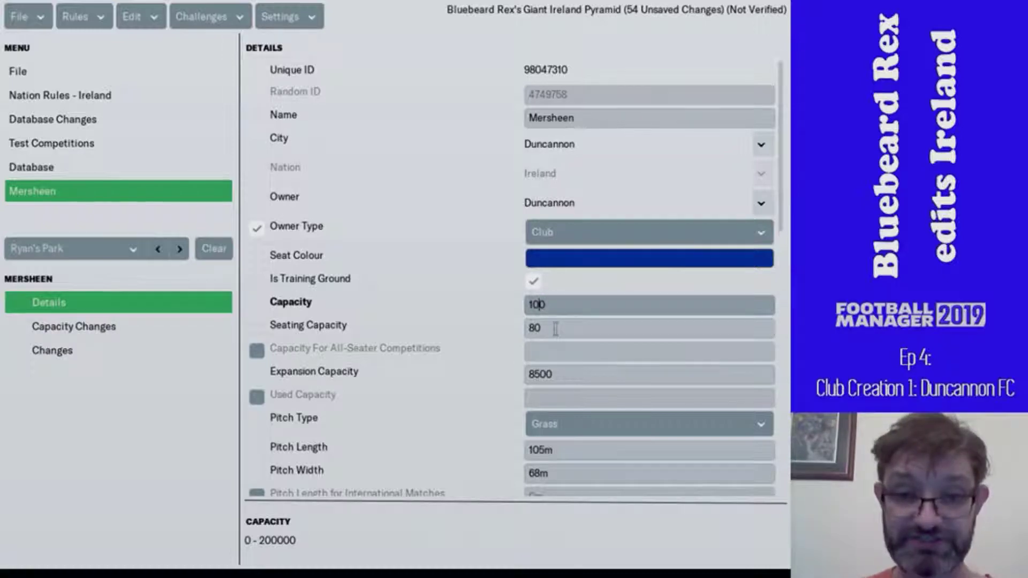
{"action": "left_click_drag", "start_coordinate": [556, 329], "coordinate": [533, 347]}
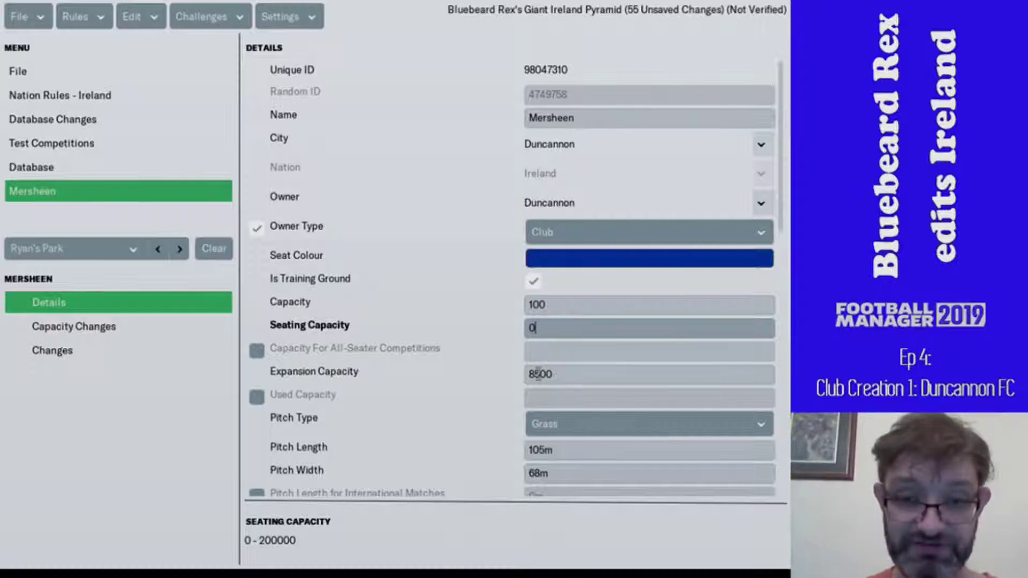
{"action": "left_click", "coordinate": [539, 373]}
{"action": "key", "text": "BackSpace"}
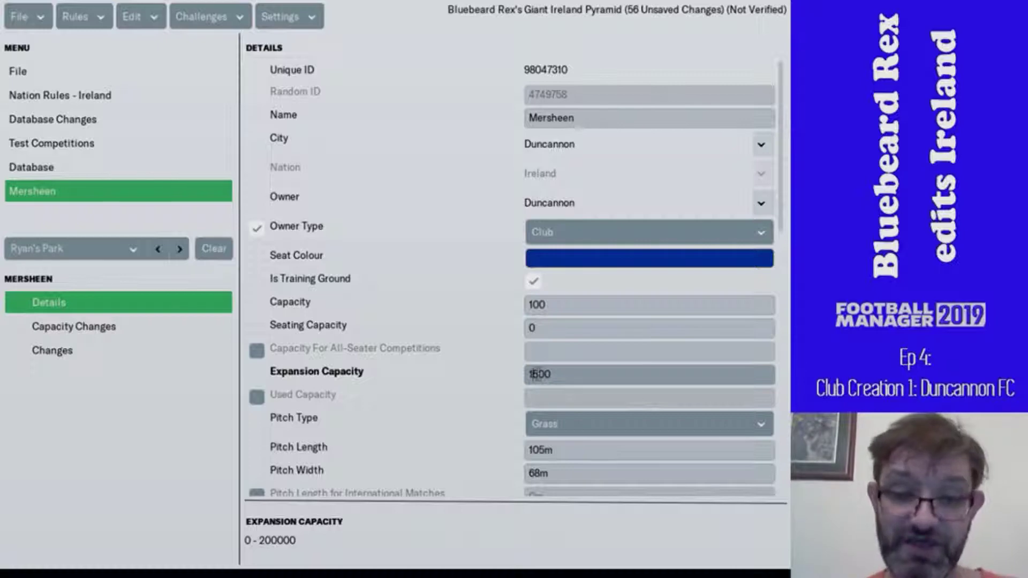
- Set Mersheen's state to Very Poor
{"action": "scroll", "coordinate": [537, 373], "scroll_direction": "down", "scroll_amount": 12}
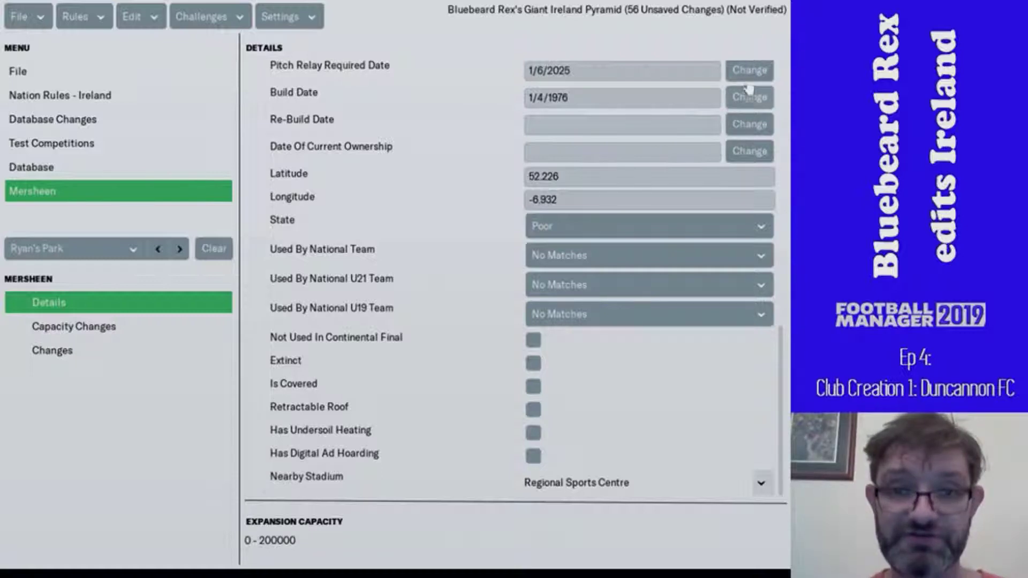
{"action": "scroll", "coordinate": [745, 90], "scroll_direction": "up", "scroll_amount": 3}
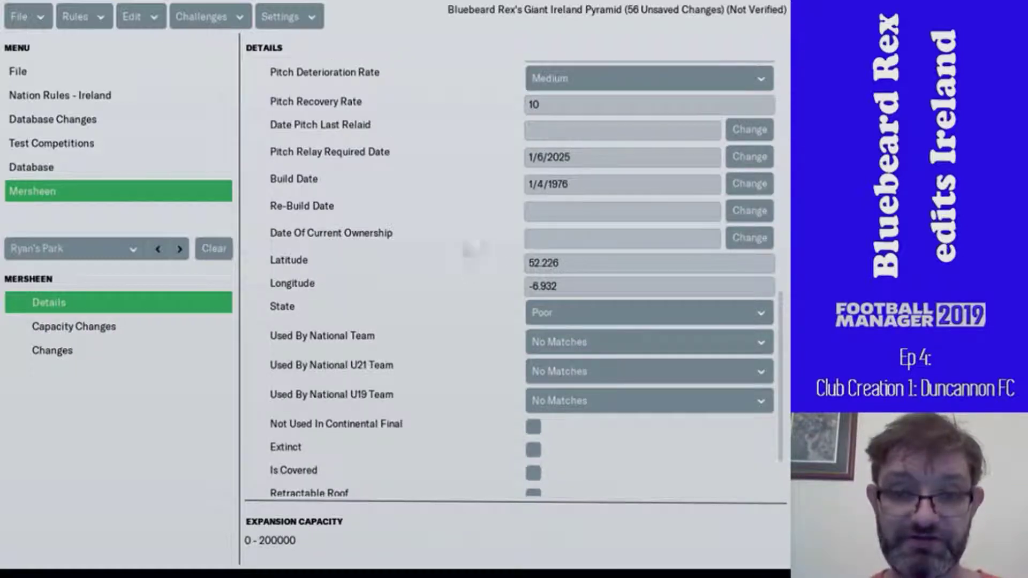
{"action": "scroll", "coordinate": [458, 248], "scroll_direction": "down", "scroll_amount": 3}
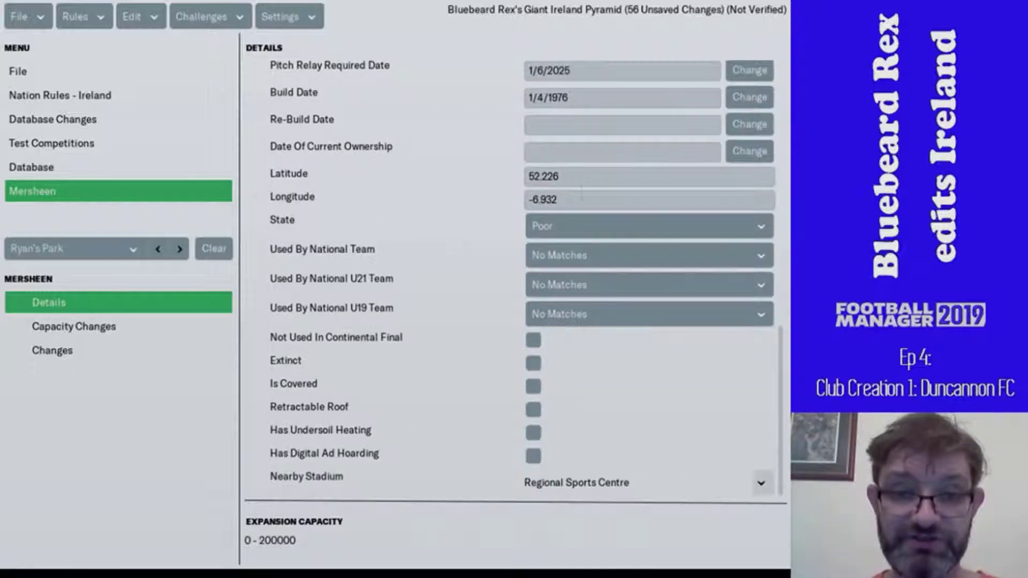
{"action": "left_click", "coordinate": [587, 228]}
{"action": "left_click", "coordinate": [588, 347]}
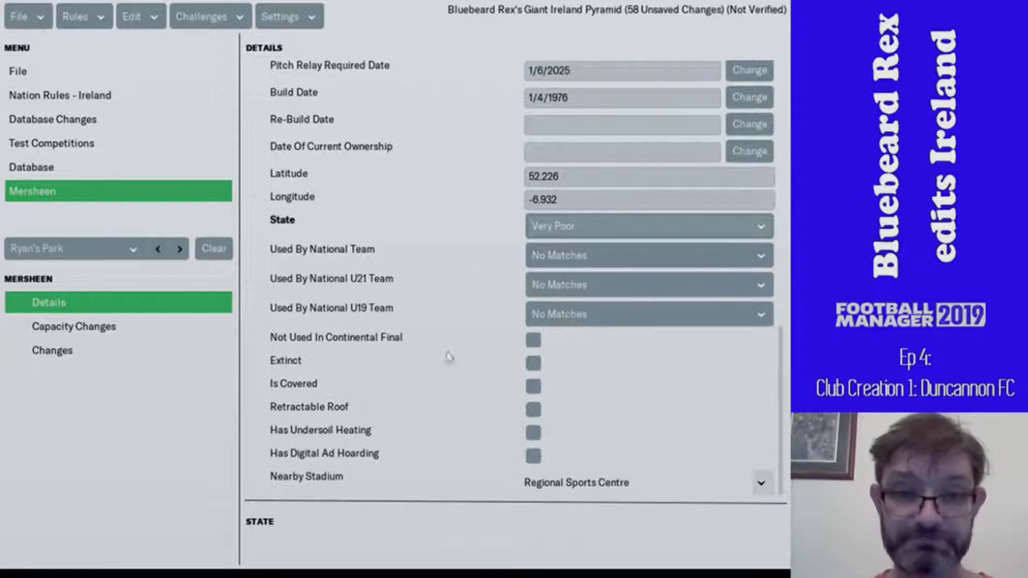
- Set pitch deterioration to Fast and pitch condition to 75, then return to the stadium list
{"action": "scroll", "coordinate": [420, 268], "scroll_direction": "up", "scroll_amount": 3}
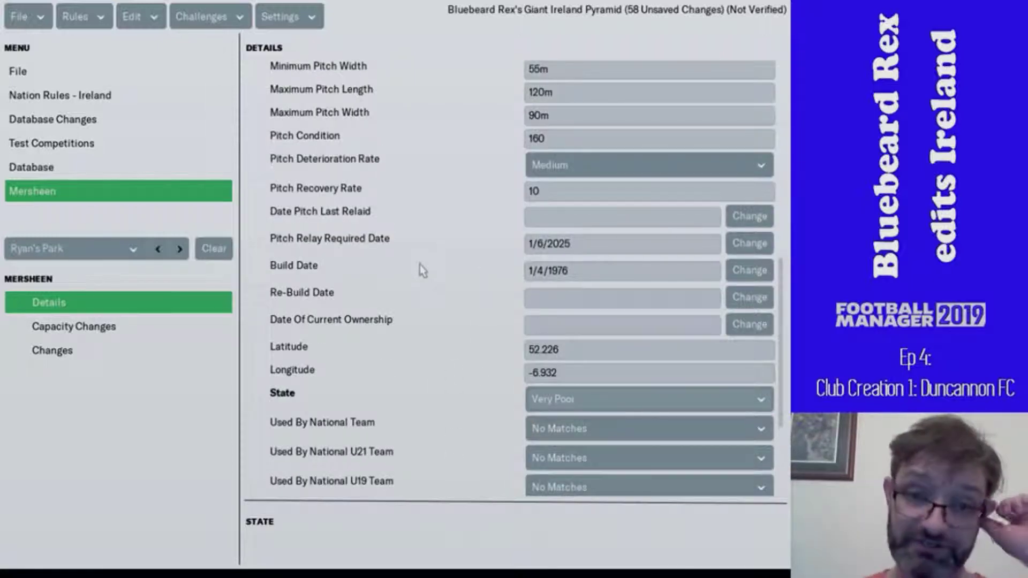
{"action": "left_click", "coordinate": [544, 193]}
{"action": "left_click_drag", "start_coordinate": [545, 193], "coordinate": [528, 213]}
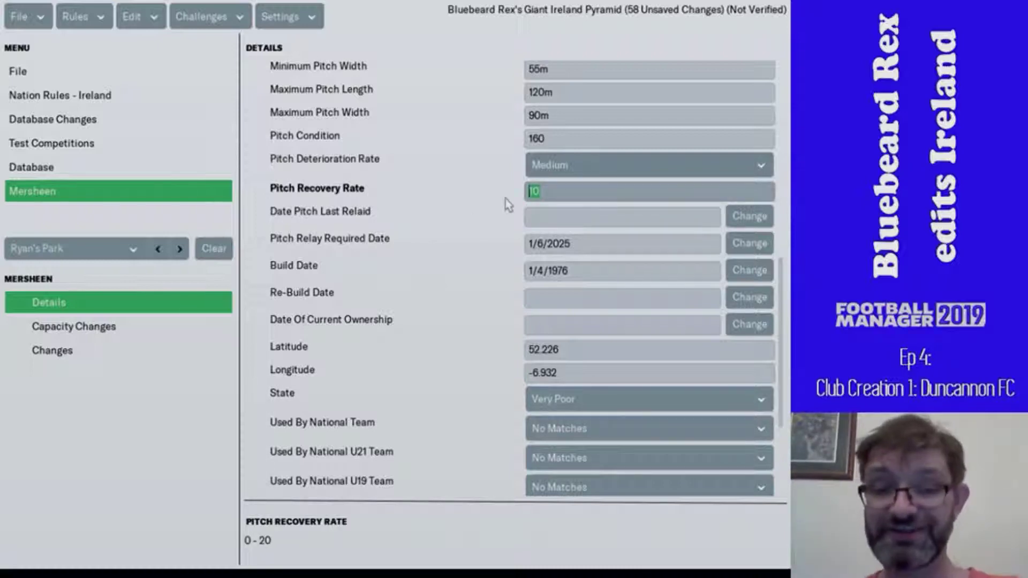
{"action": "left_click", "coordinate": [567, 167]}
{"action": "left_click", "coordinate": [567, 234]}
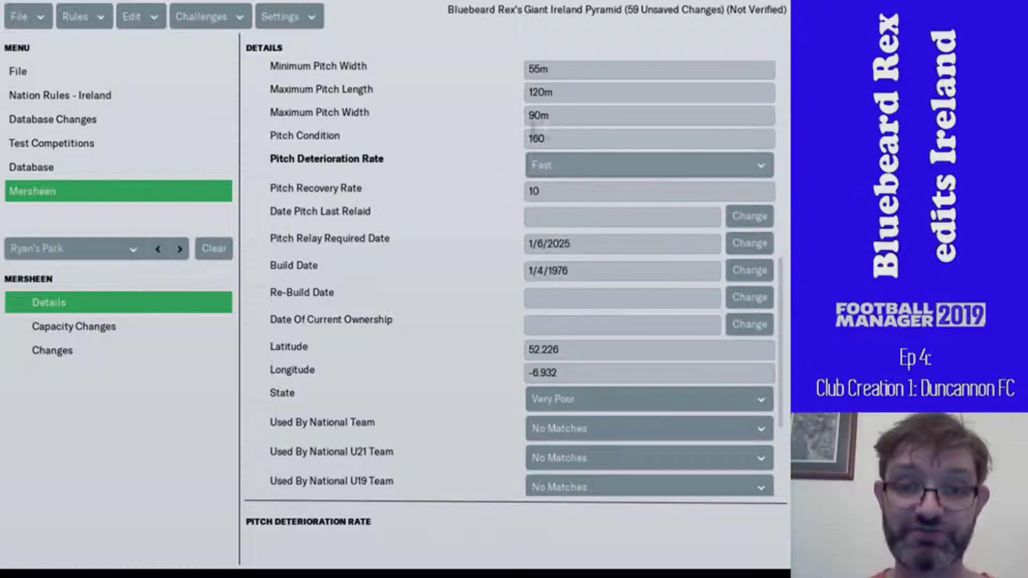
{"action": "left_click", "coordinate": [548, 134]}
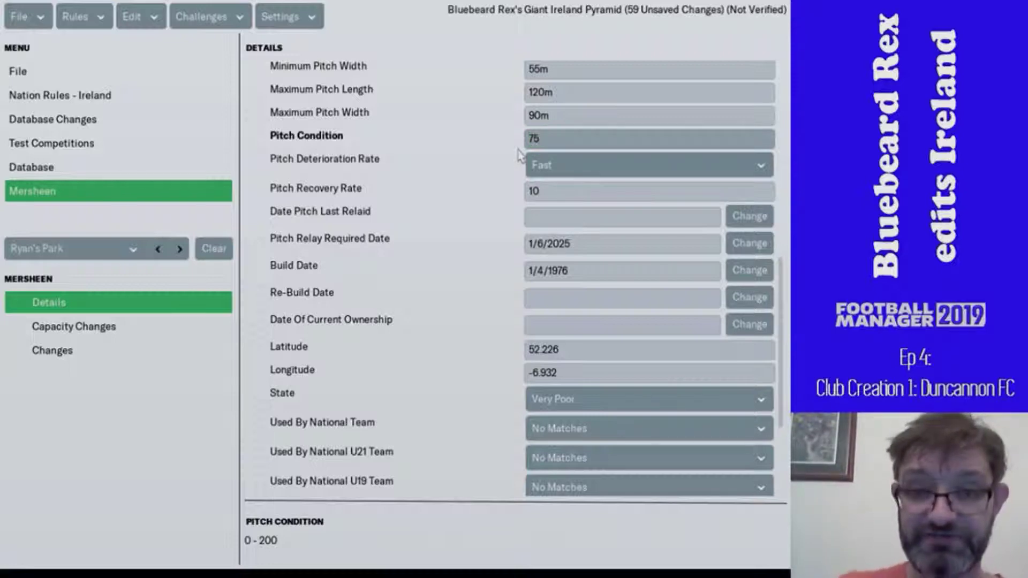
{"action": "type", "text": "75"}
{"action": "key", "text": "Return"}
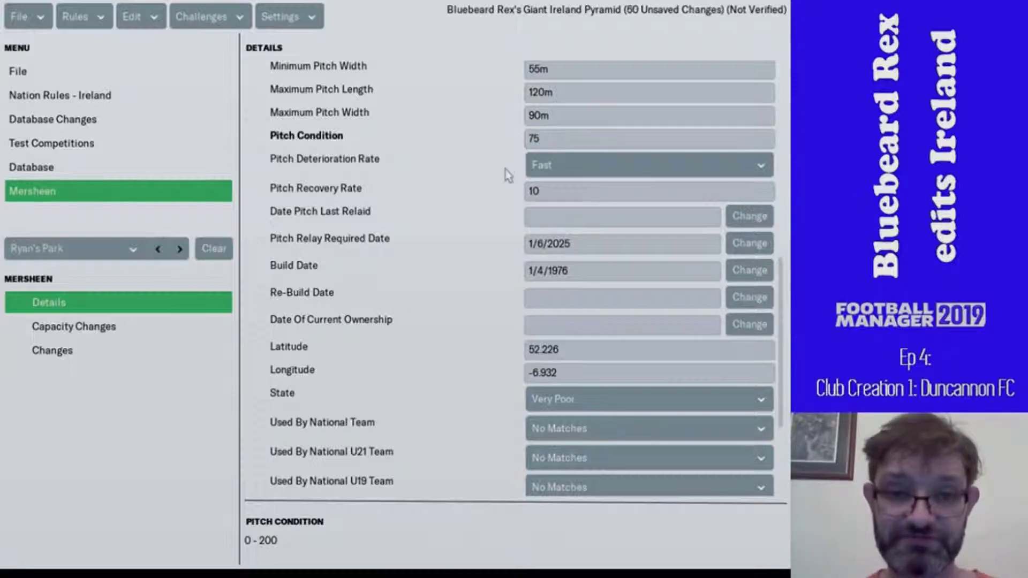
{"action": "left_click", "coordinate": [110, 166]}
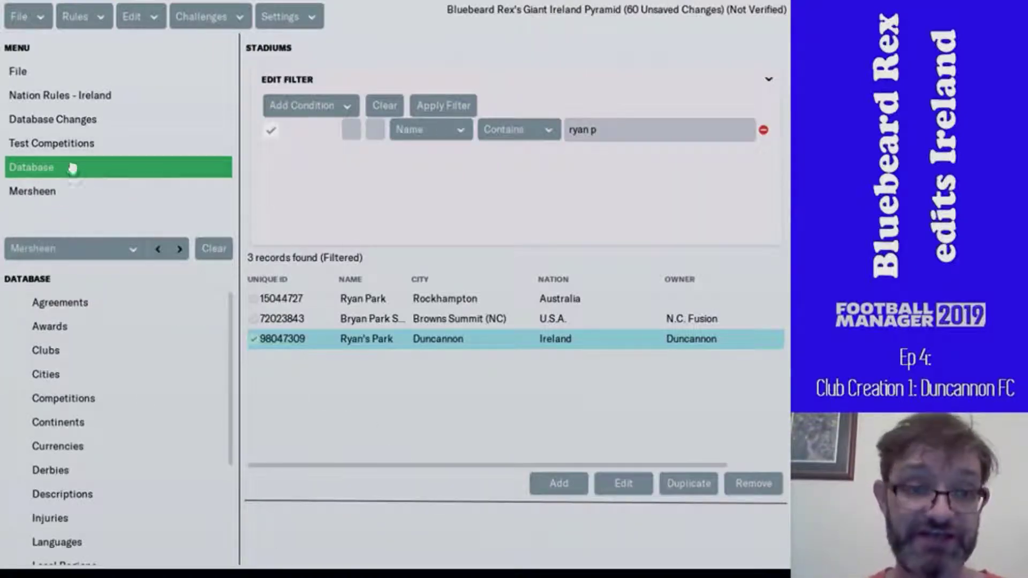
- Make Ryan's Park Duncannon's training ground using a City contains 'duncan' search
{"action": "left_click", "coordinate": [156, 250]}
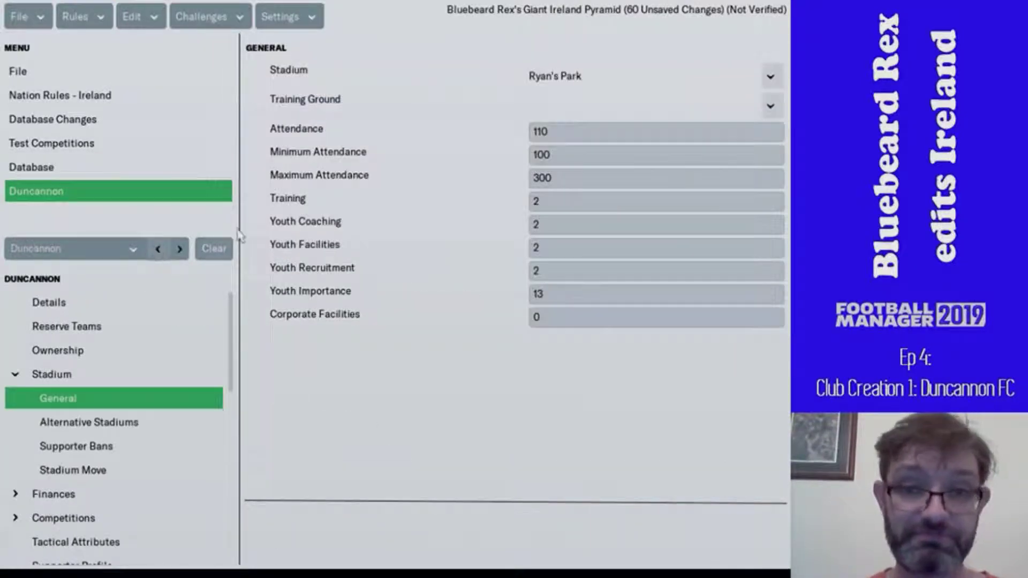
{"action": "left_click", "coordinate": [771, 107]}
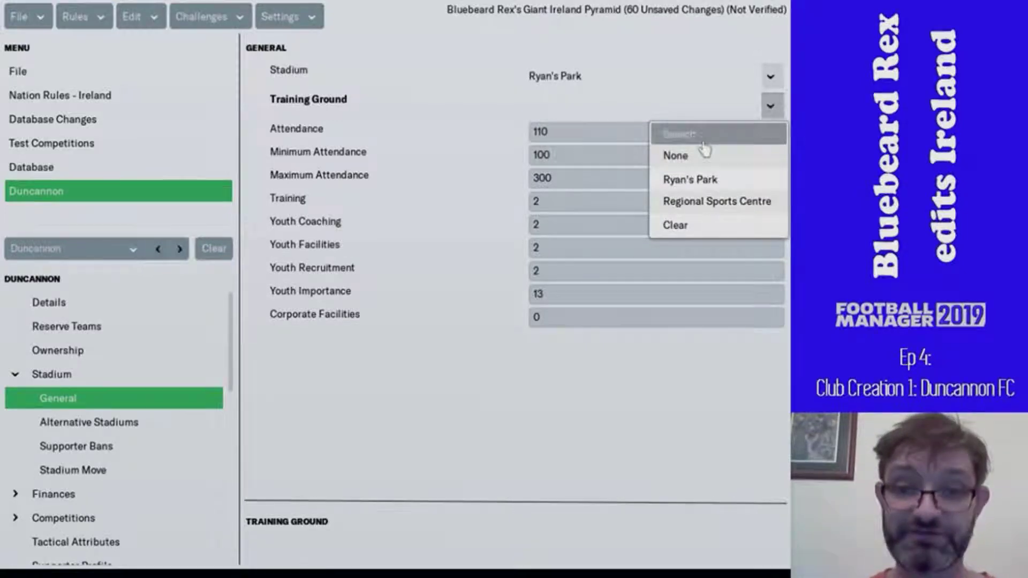
{"action": "left_click", "coordinate": [697, 133]}
{"action": "left_click", "coordinate": [160, 125]}
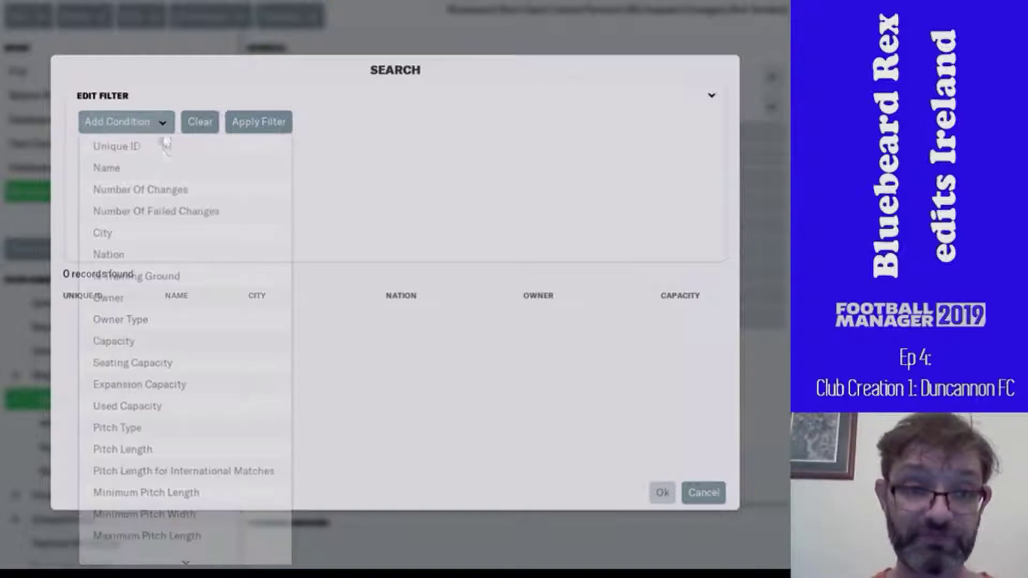
{"action": "left_click", "coordinate": [171, 234]}
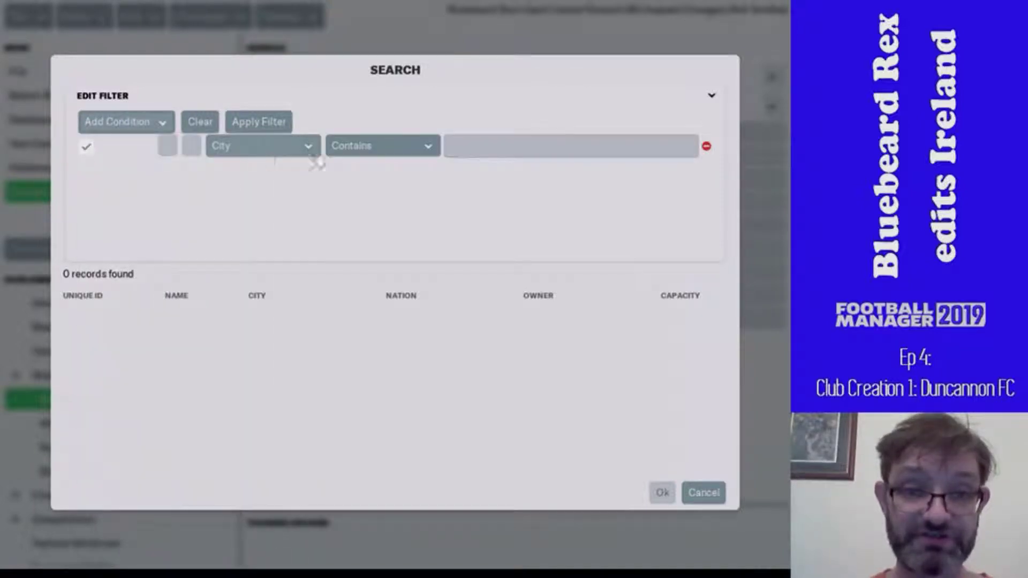
{"action": "left_click", "coordinate": [516, 148]}
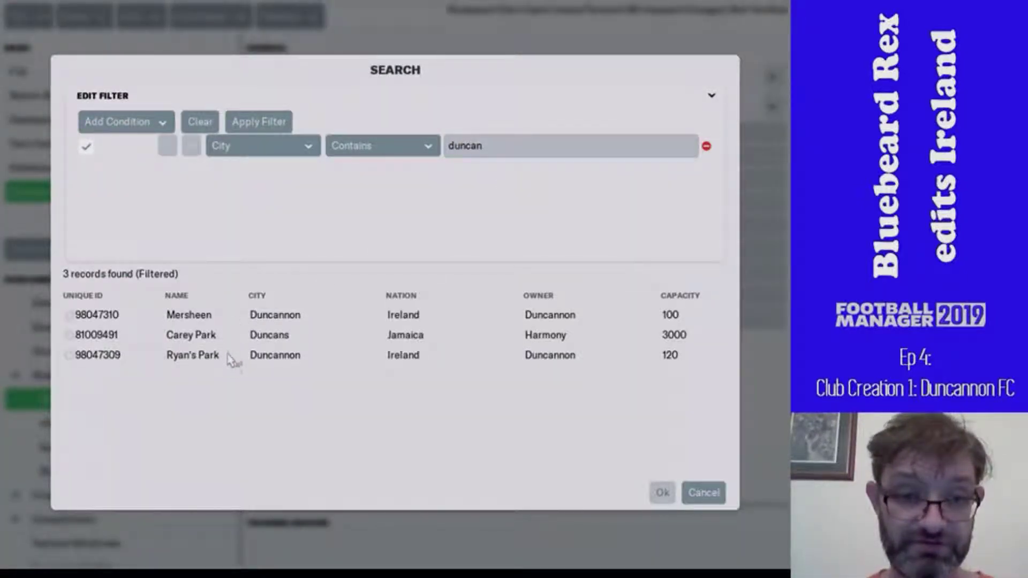
{"action": "double_click", "coordinate": [230, 356]}
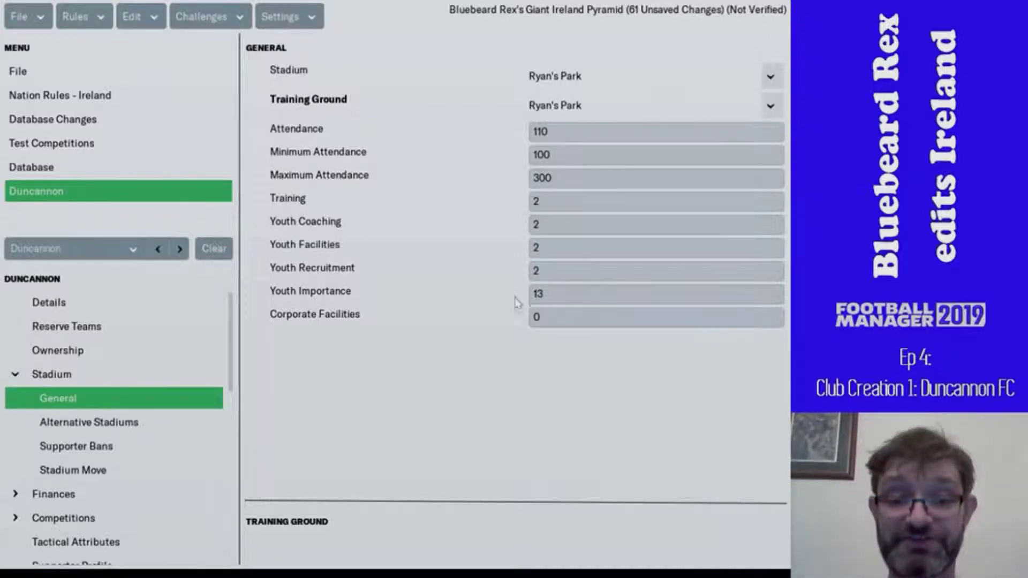
- Raise Duncannon's Youth Importance from 13 to 18
{"action": "left_click", "coordinate": [557, 294]}
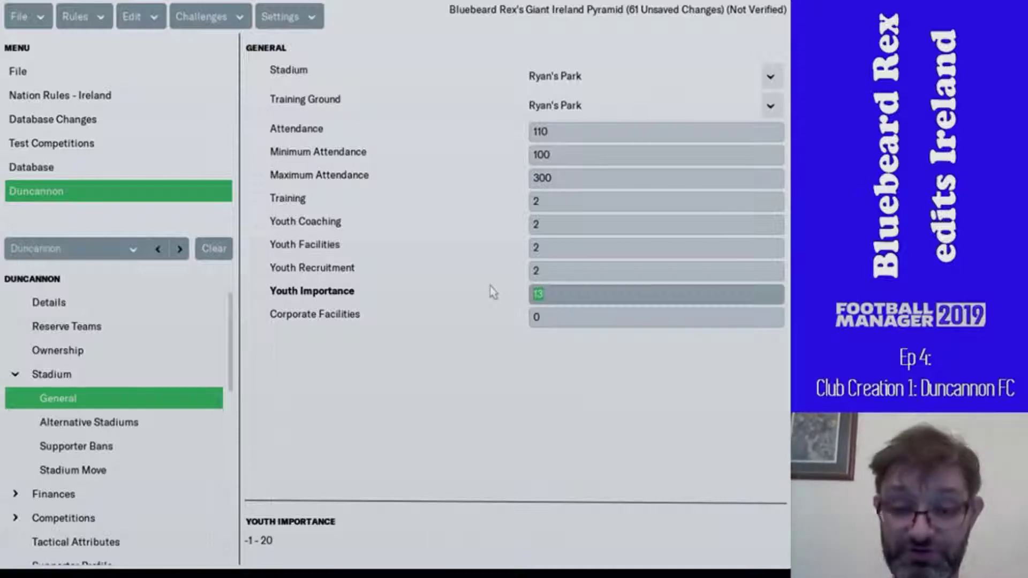
{"action": "type", "text": "18"}
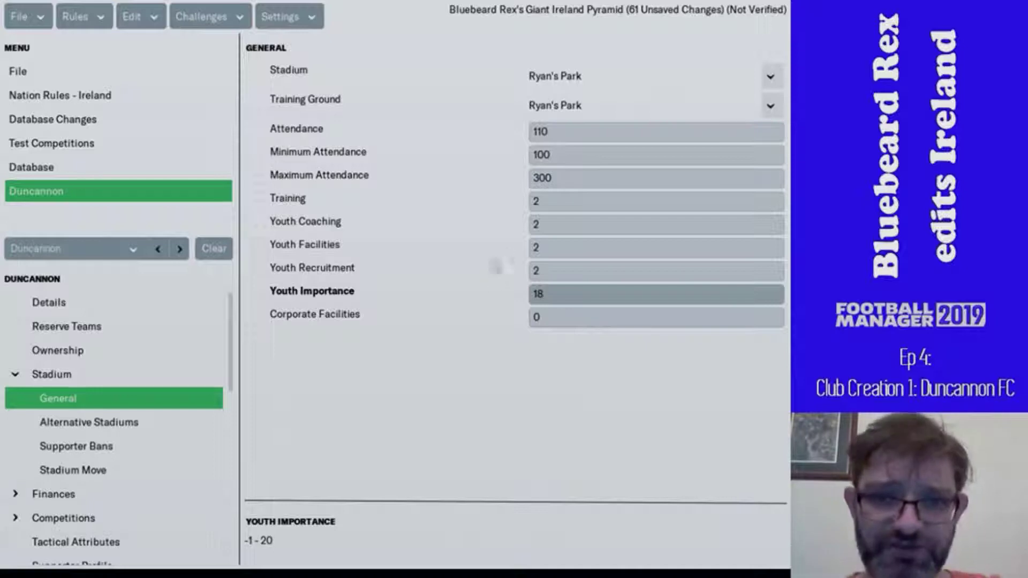
{"action": "left_click", "coordinate": [544, 226]}
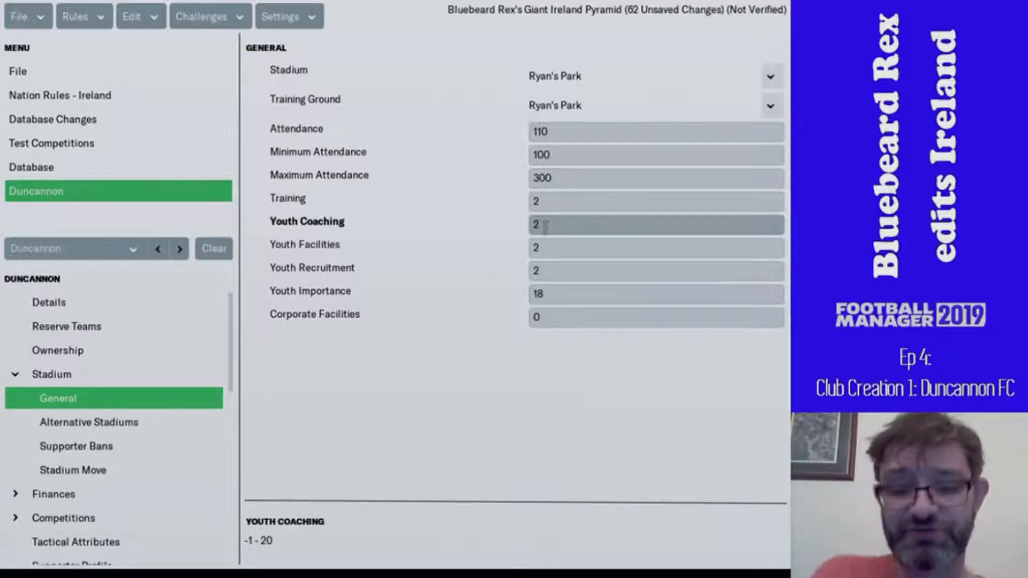
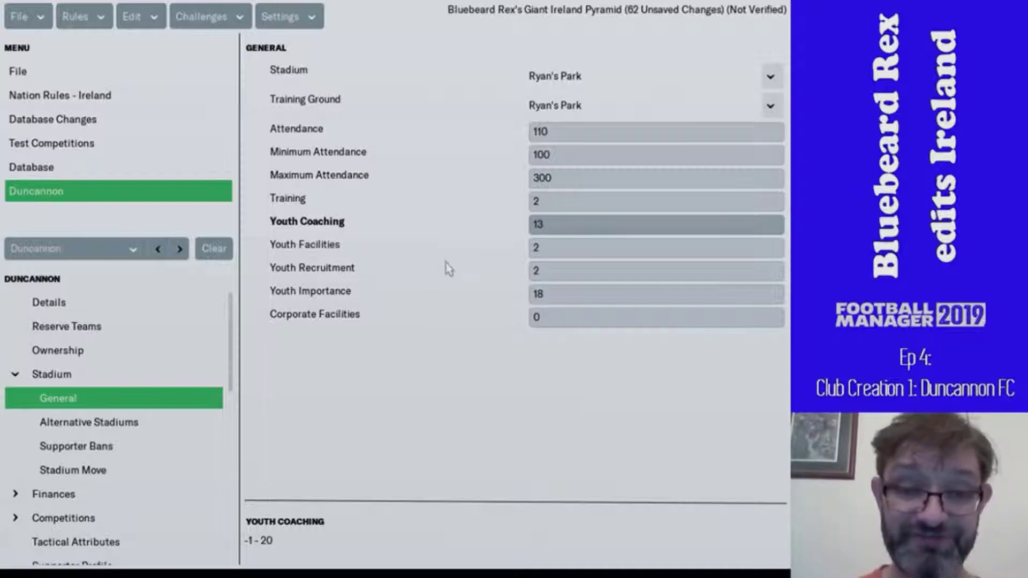
- Set Youth Recruitment to 6 and pick Mersheen as training ground from a City contains 'duncan' search
{"action": "left_click", "coordinate": [543, 267]}
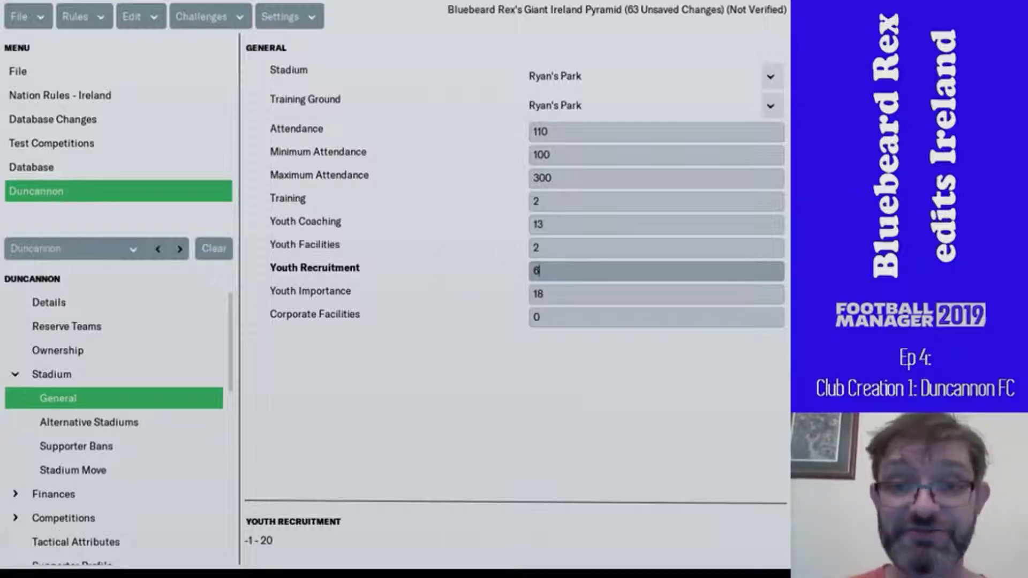
{"action": "left_click", "coordinate": [770, 106]}
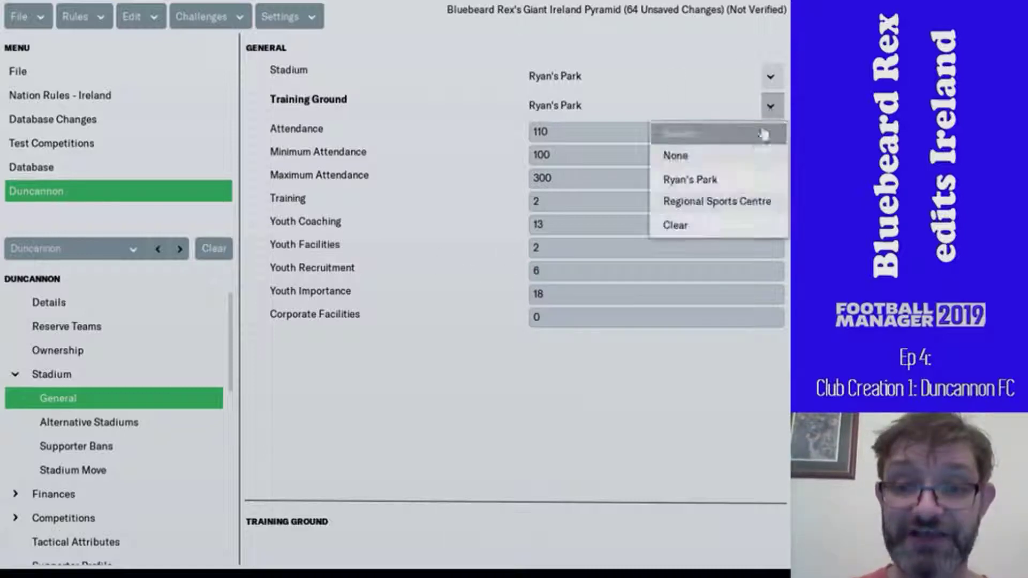
{"action": "left_click", "coordinate": [736, 145]}
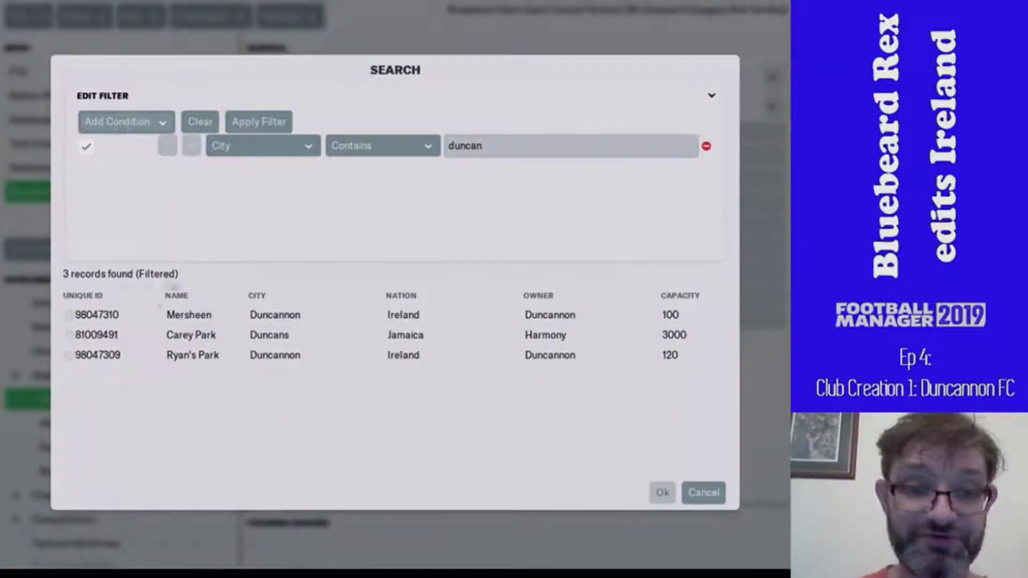
{"action": "double_click", "coordinate": [158, 316]}
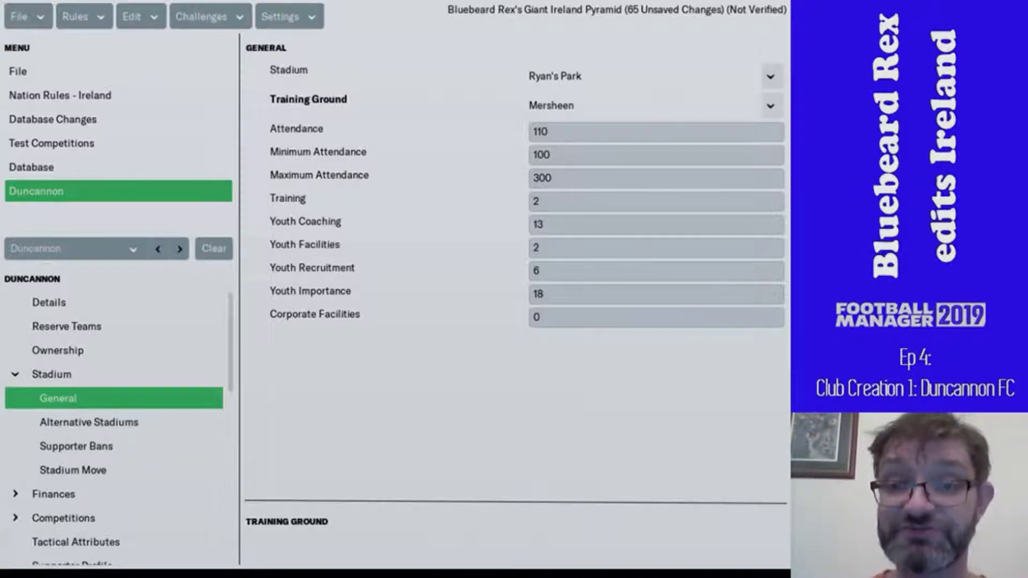
- Add three shirt entries to Duncannon's home kit
{"action": "scroll", "coordinate": [80, 431], "scroll_direction": "down", "scroll_amount": 2}
{"action": "scroll", "coordinate": [80, 375], "scroll_direction": "down", "scroll_amount": 3}
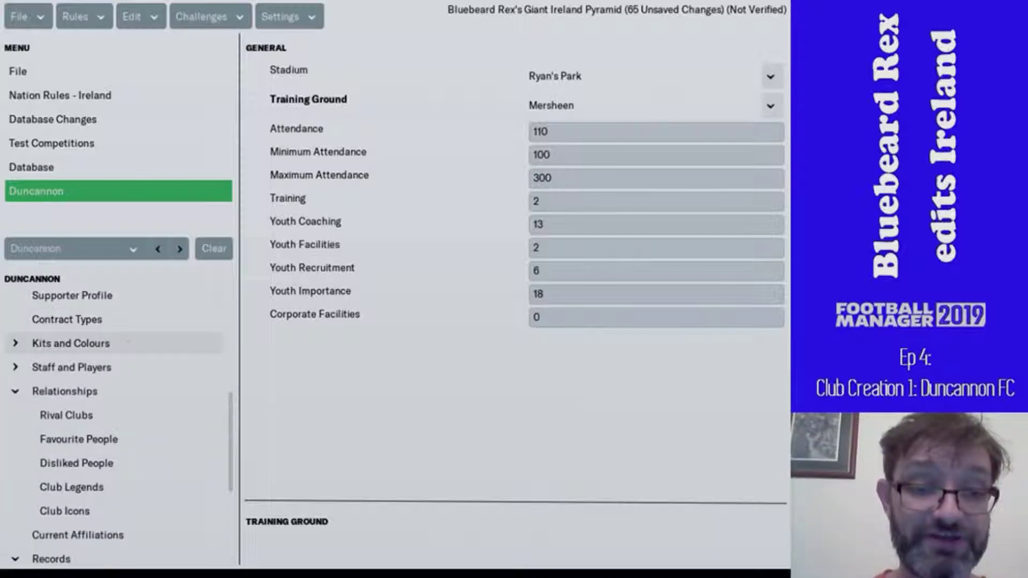
{"action": "left_click", "coordinate": [129, 345]}
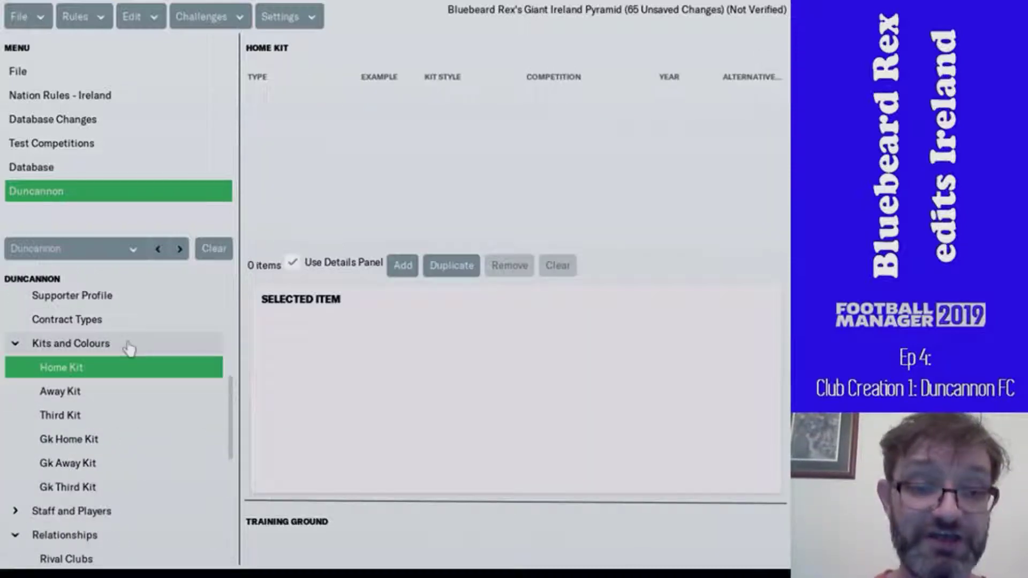
{"action": "left_click", "coordinate": [401, 267]}
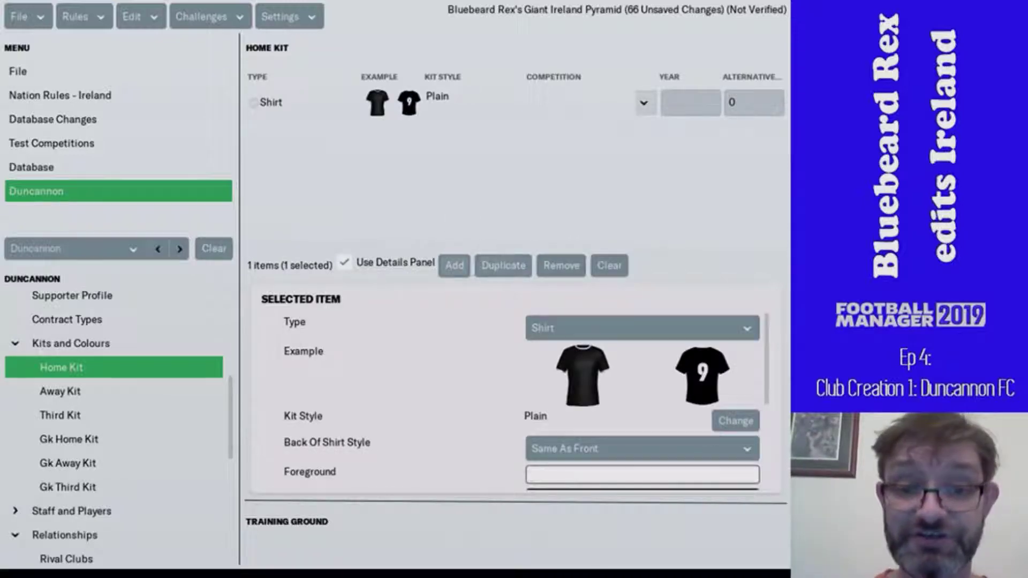
{"action": "left_click", "coordinate": [456, 268]}
{"action": "left_click", "coordinate": [459, 271]}
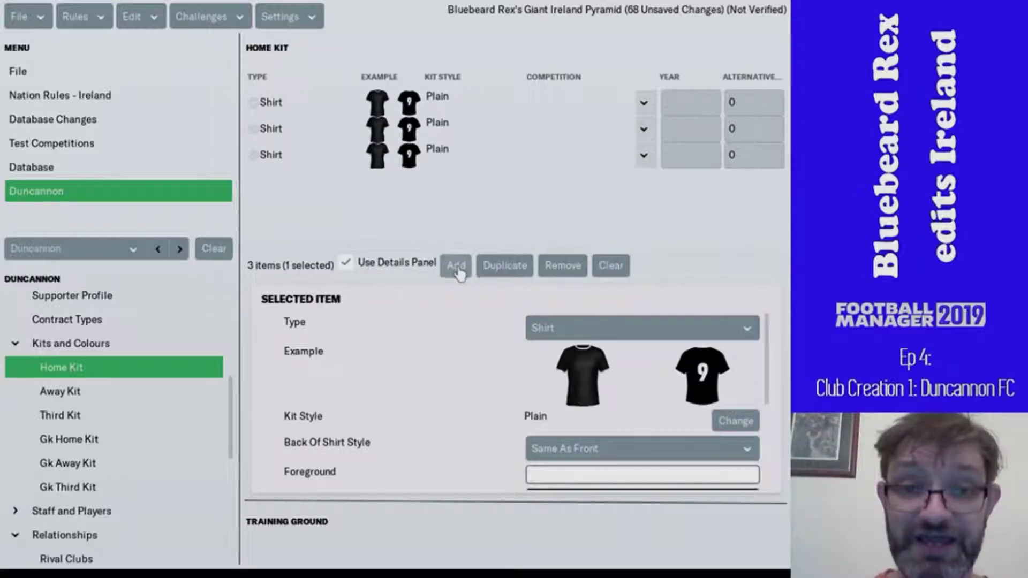
- Restyle the first home shirt as Hoop (Boca)
{"action": "left_click", "coordinate": [457, 105]}
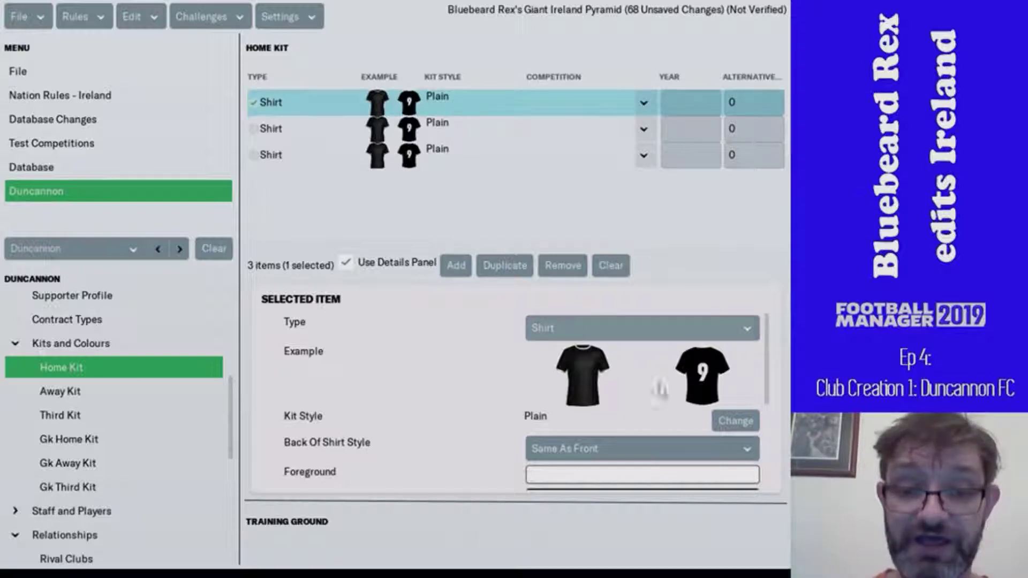
{"action": "left_click", "coordinate": [734, 425]}
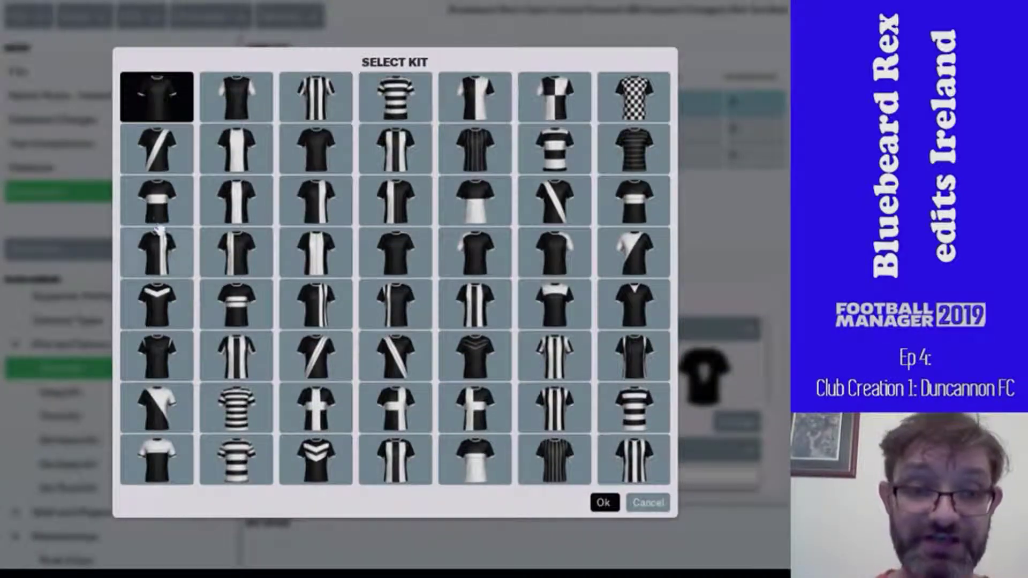
{"action": "left_click", "coordinate": [154, 204]}
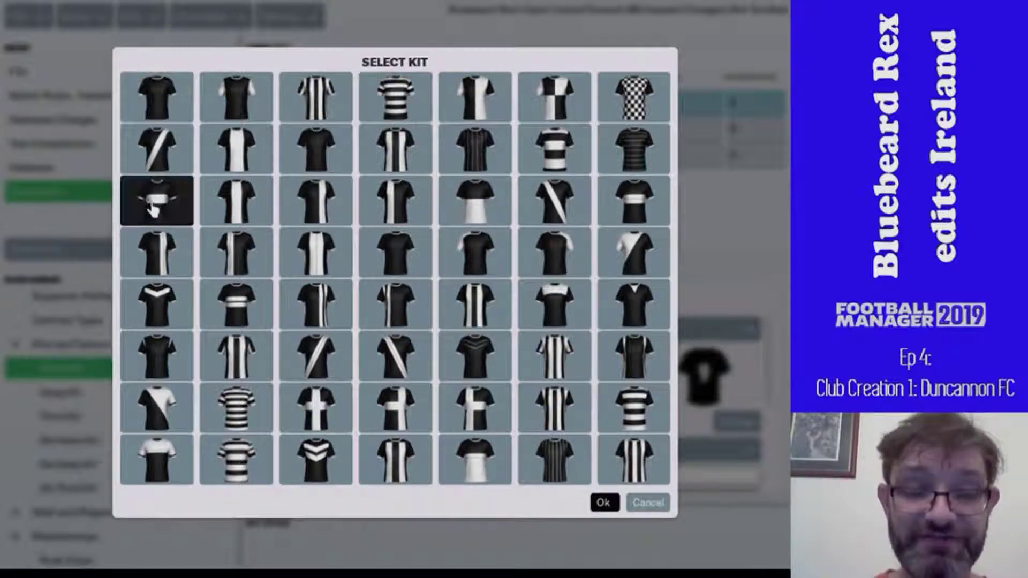
{"action": "left_click", "coordinate": [602, 502]}
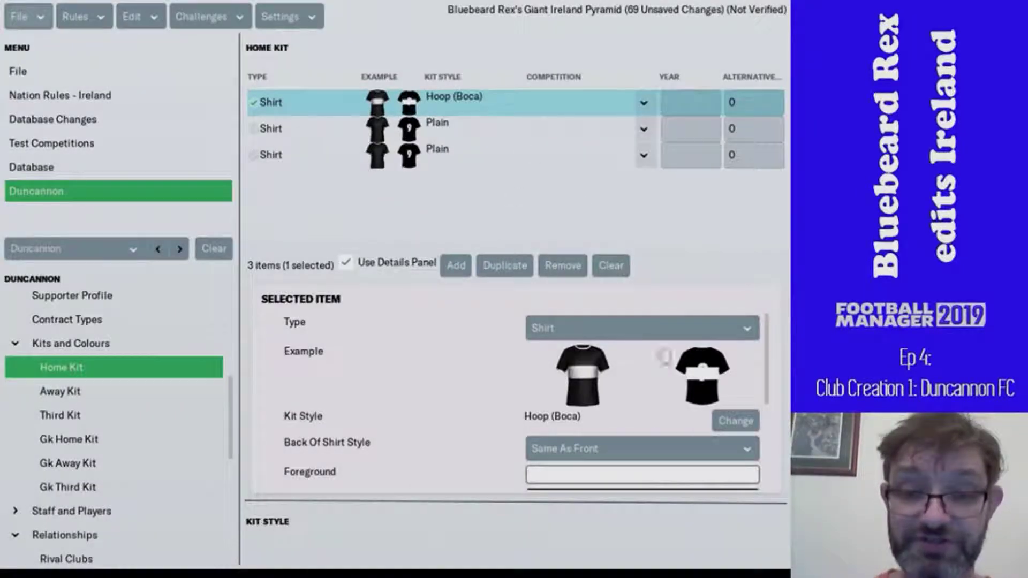
{"action": "scroll", "coordinate": [431, 399], "scroll_direction": "down", "scroll_amount": 1}
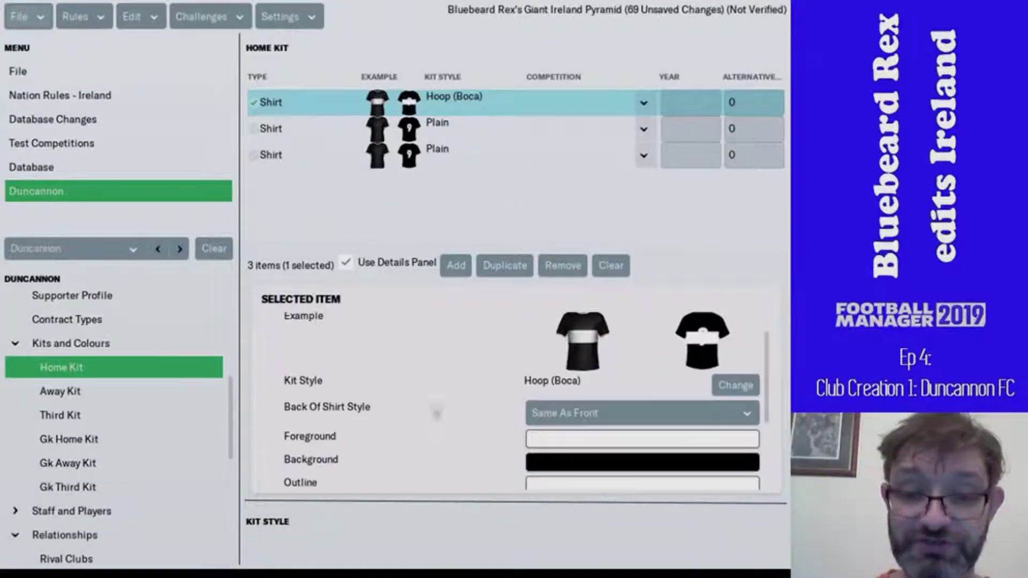
- Colour the first home shirt's background dark blue and its hoop yellow
{"action": "left_click", "coordinate": [619, 470]}
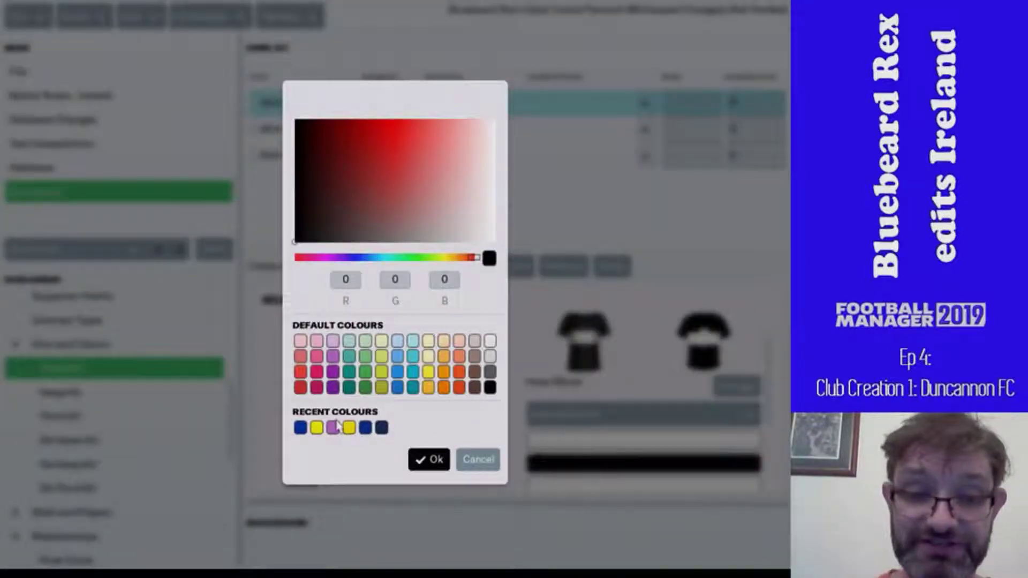
{"action": "left_click", "coordinate": [366, 428]}
{"action": "left_click", "coordinate": [420, 459]}
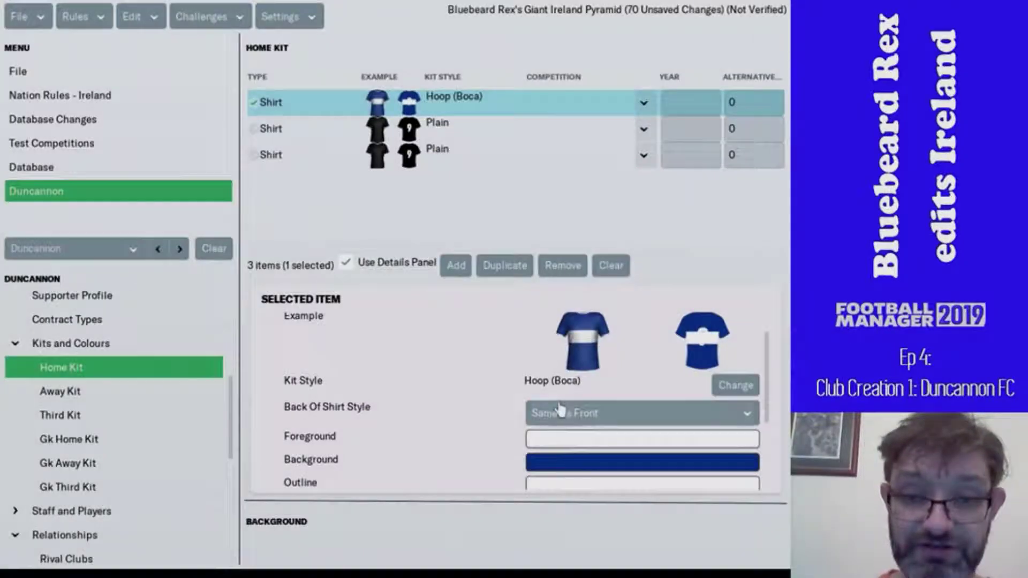
{"action": "left_click", "coordinate": [578, 440]}
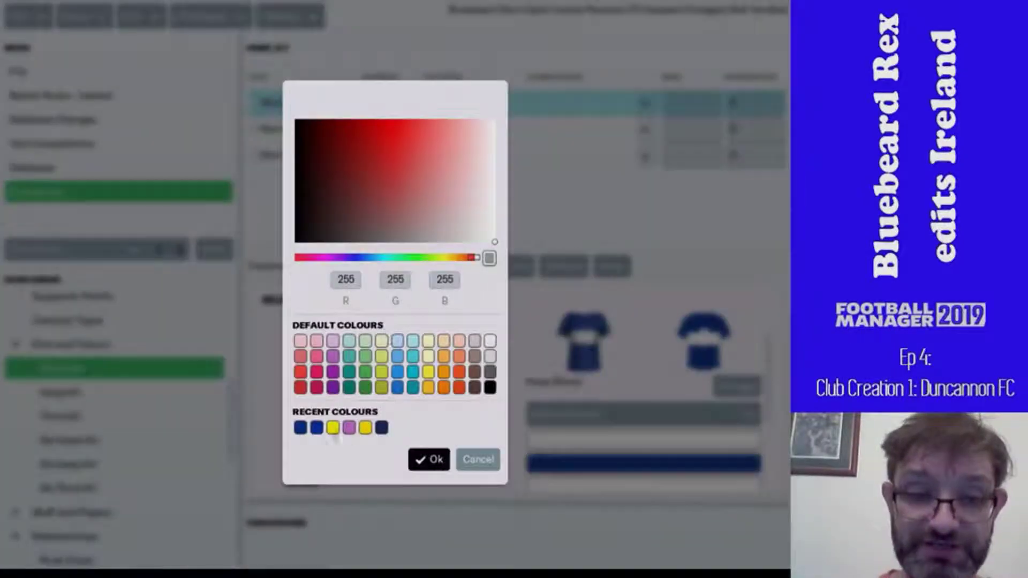
{"action": "left_click", "coordinate": [332, 427]}
{"action": "left_click", "coordinate": [429, 460]}
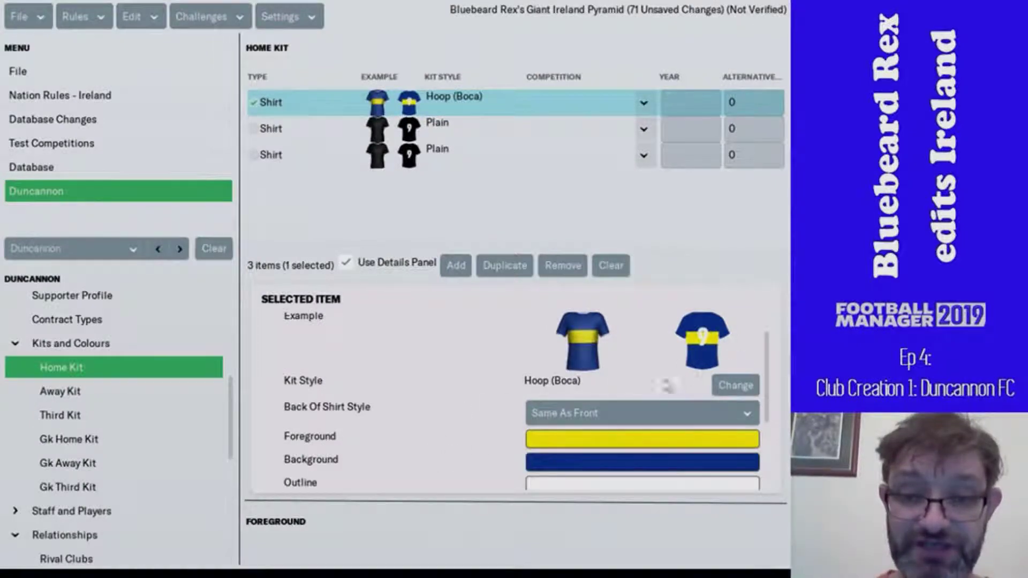
- Give the shirt a white outline and a dark blue number outline
{"action": "left_click", "coordinate": [534, 485]}
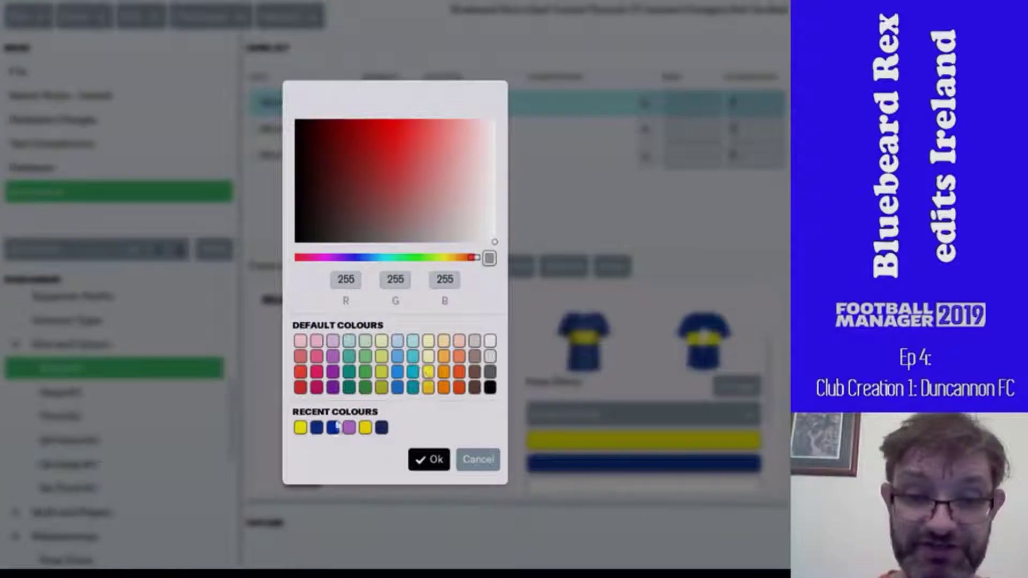
{"action": "left_click", "coordinate": [317, 432]}
{"action": "left_click", "coordinate": [427, 461]}
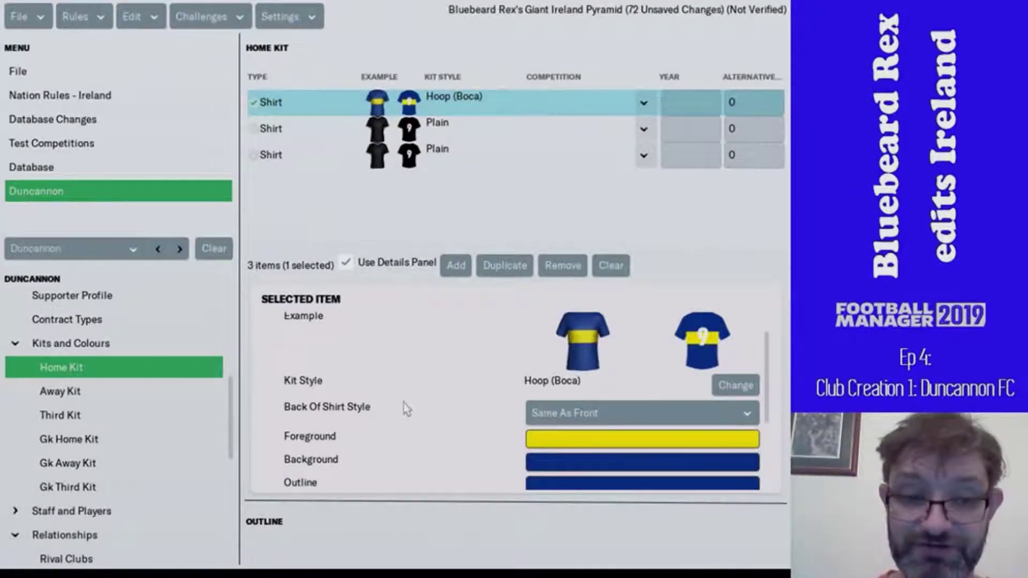
{"action": "scroll", "coordinate": [411, 403], "scroll_direction": "down", "scroll_amount": 3}
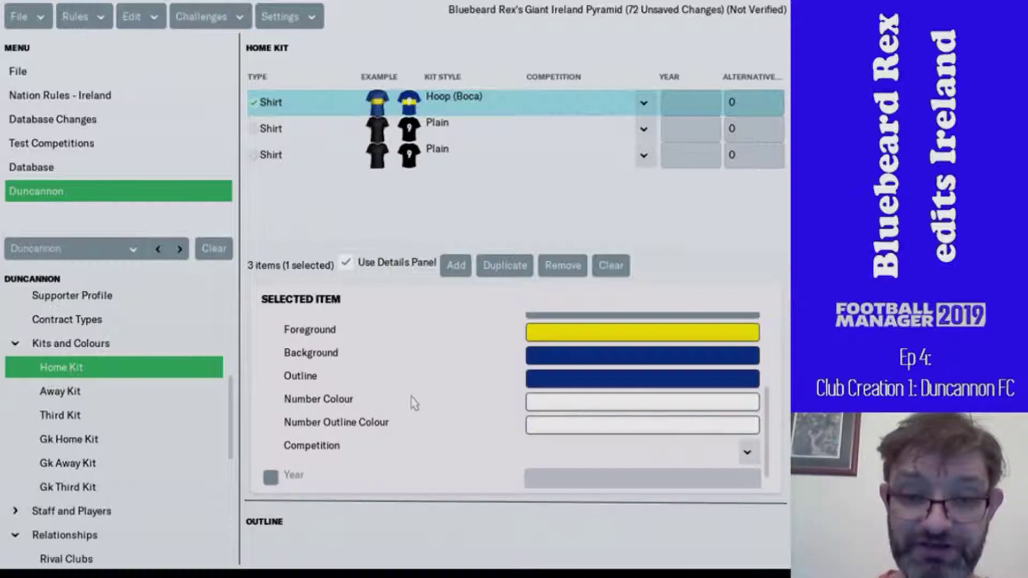
{"action": "left_click", "coordinate": [540, 383]}
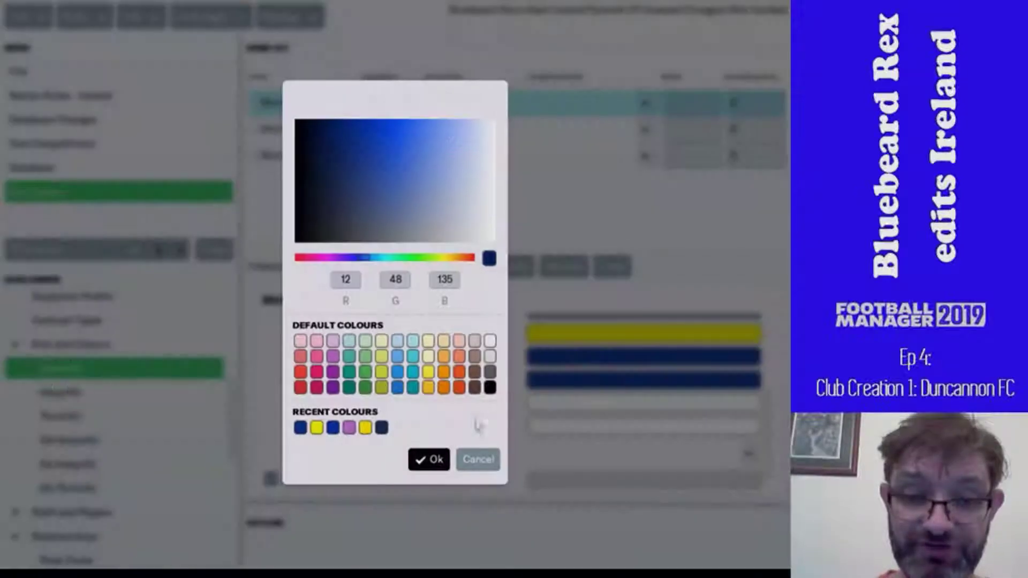
{"action": "left_click", "coordinate": [490, 341]}
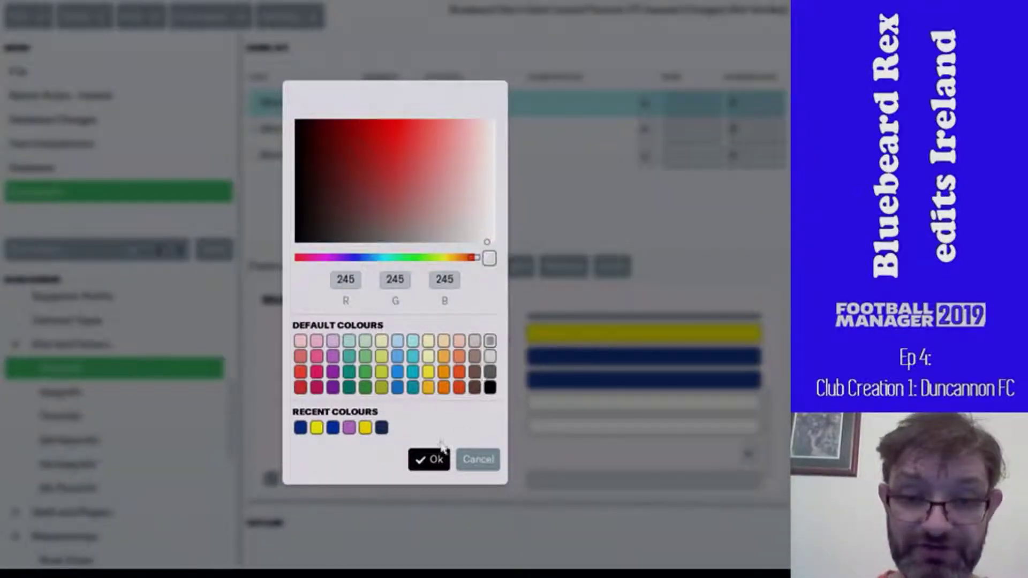
{"action": "left_click", "coordinate": [433, 458]}
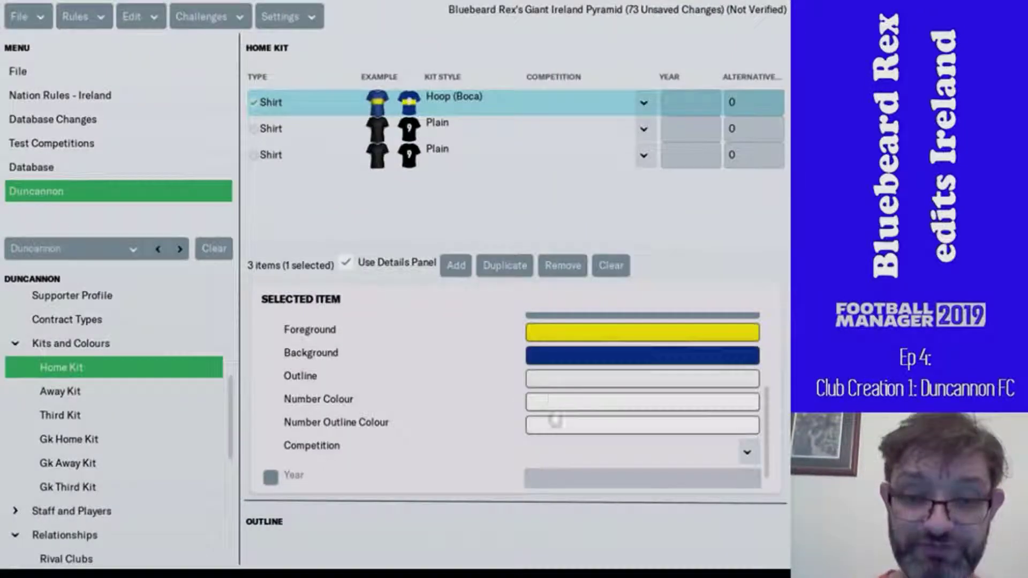
{"action": "left_click", "coordinate": [555, 429]}
{"action": "left_click", "coordinate": [316, 427]}
{"action": "left_click", "coordinate": [419, 459]}
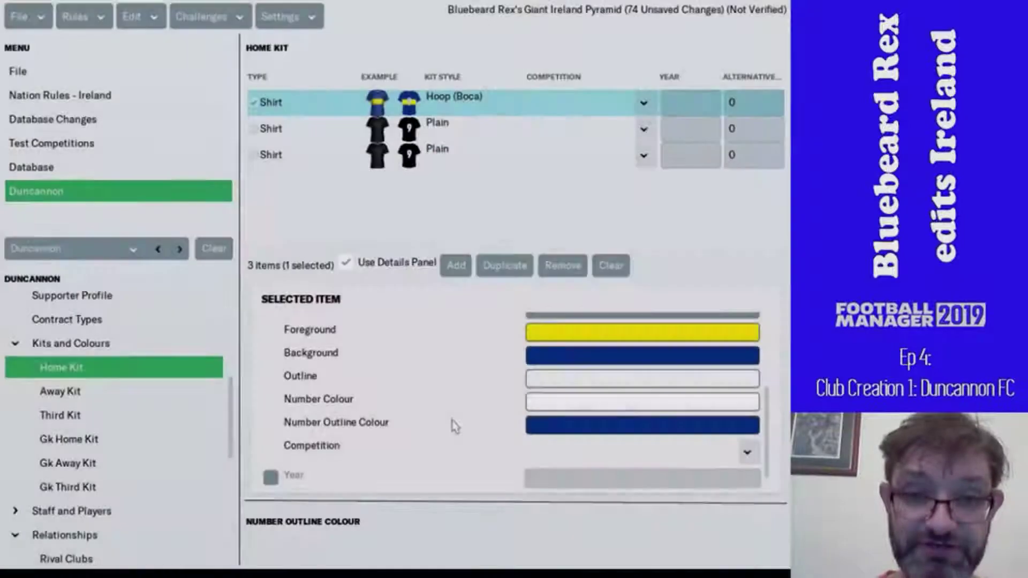
{"action": "scroll", "coordinate": [458, 423], "scroll_direction": "down", "scroll_amount": 5}
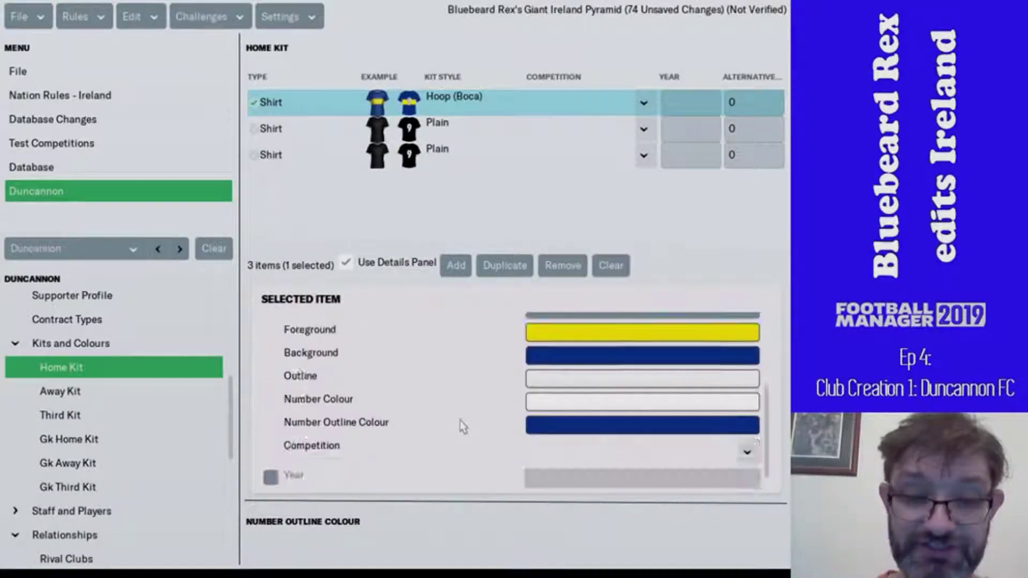
{"action": "scroll", "coordinate": [463, 432], "scroll_direction": "down", "scroll_amount": 1}
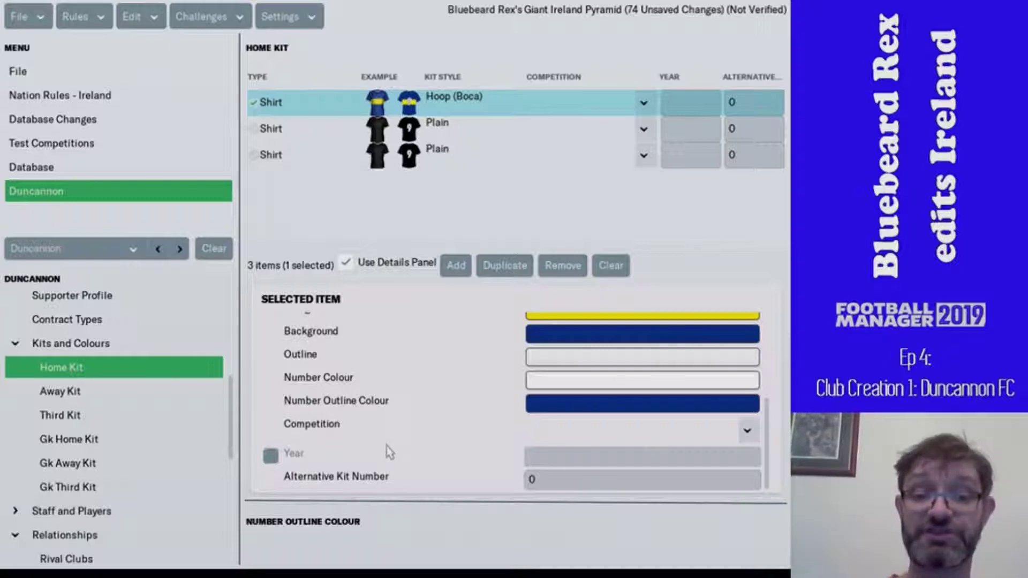
- Make the second home kit item dark blue shorts
{"action": "left_click", "coordinate": [489, 129]}
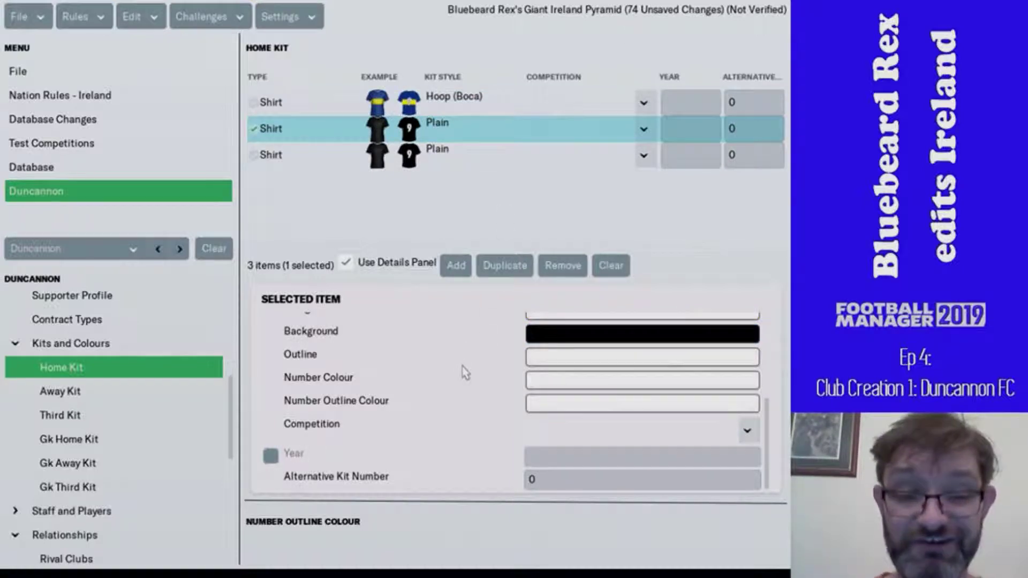
{"action": "scroll", "coordinate": [465, 372], "scroll_direction": "up", "scroll_amount": 3}
{"action": "scroll", "coordinate": [464, 375], "scroll_direction": "down", "scroll_amount": 1}
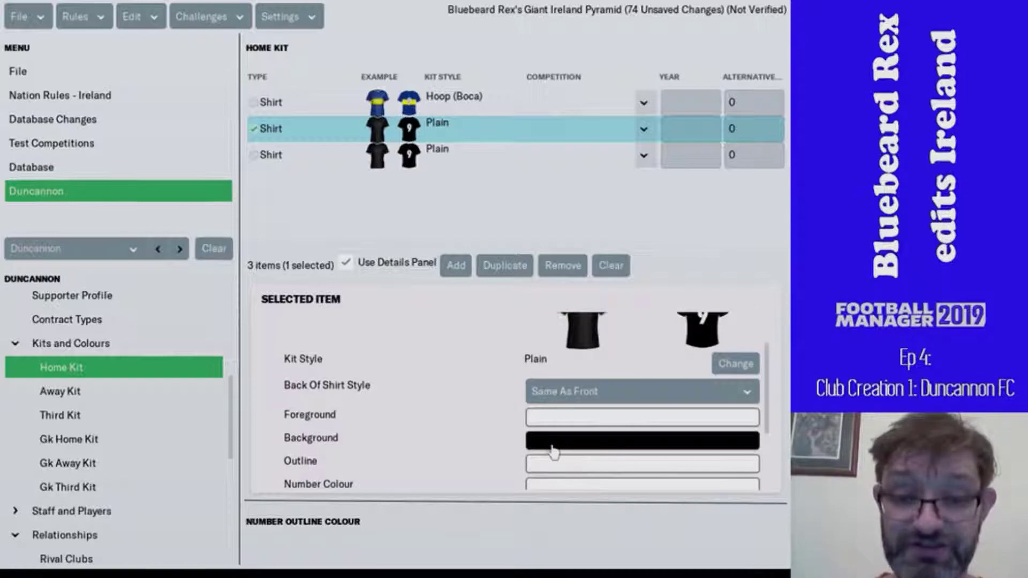
{"action": "left_click", "coordinate": [554, 444]}
{"action": "left_click", "coordinate": [300, 429]}
{"action": "left_click", "coordinate": [428, 460]}
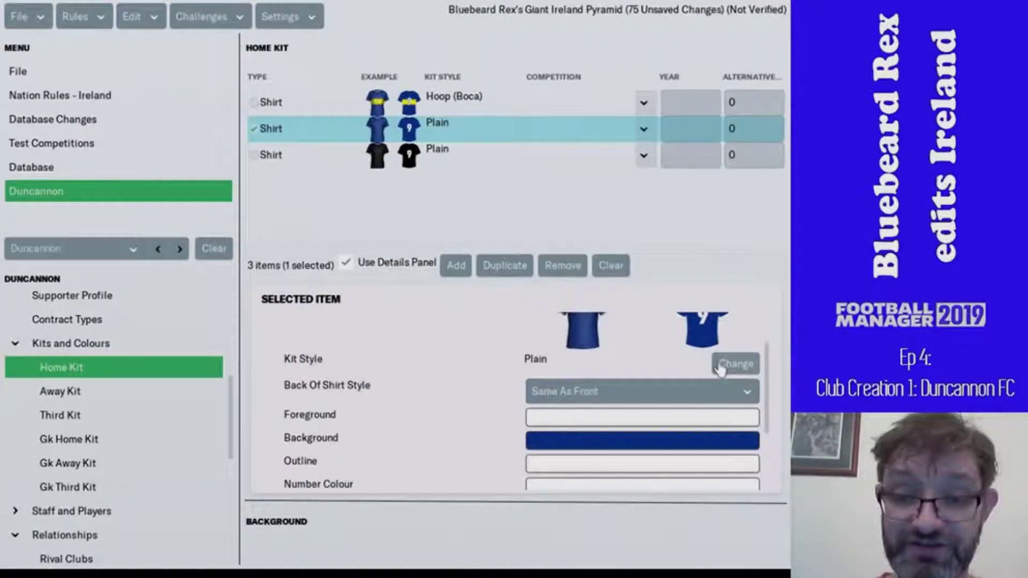
{"action": "scroll", "coordinate": [565, 399], "scroll_direction": "up", "scroll_amount": 3}
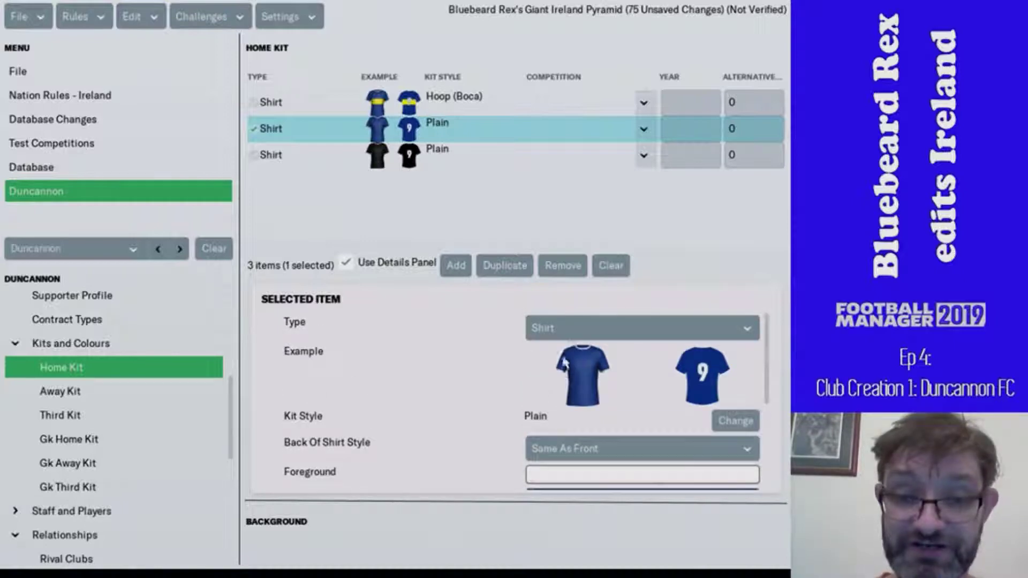
{"action": "left_click", "coordinate": [571, 336]}
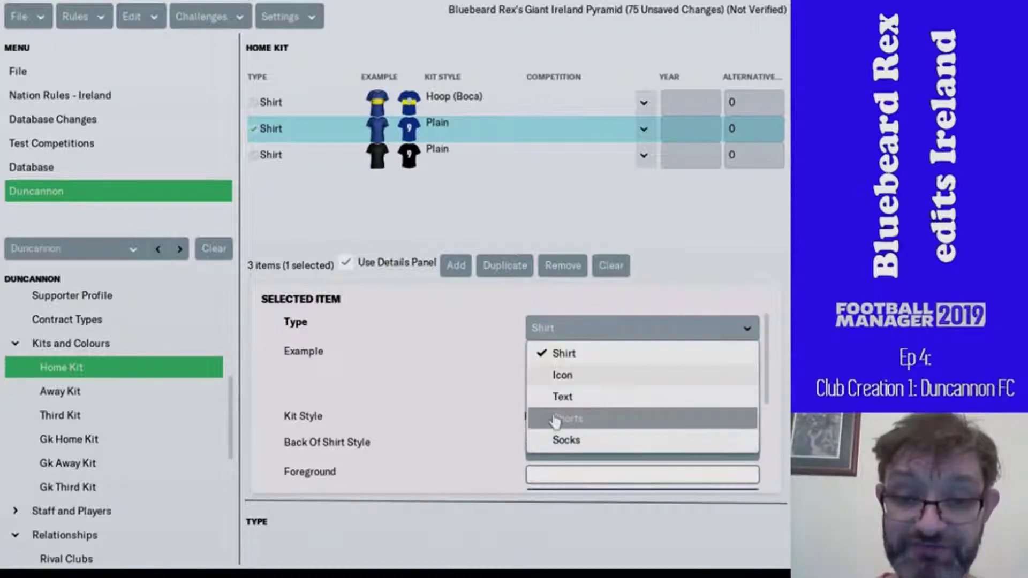
{"action": "left_click", "coordinate": [555, 422]}
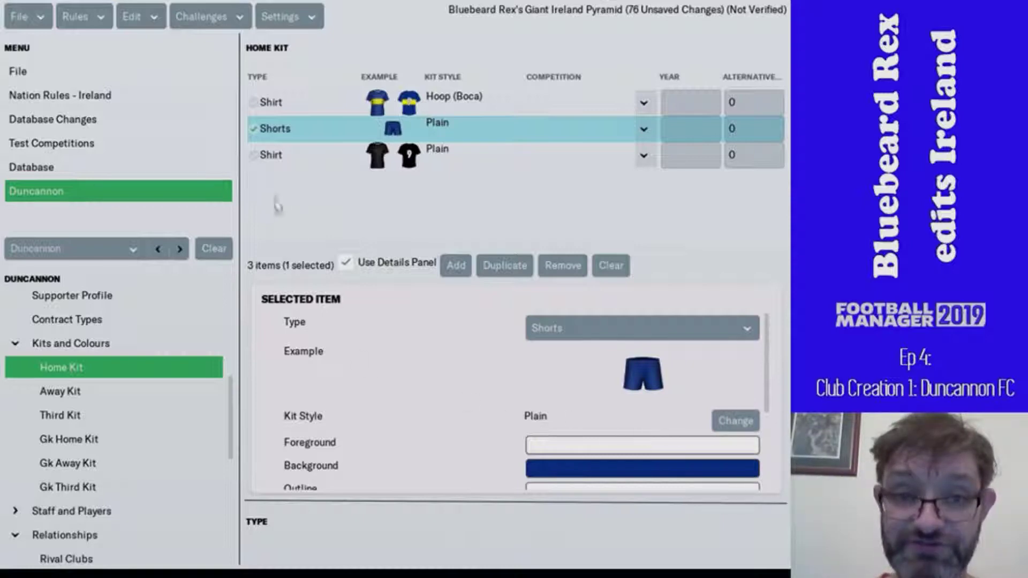
- Turn the third home kit item into socks, navy background with yellow foreground
{"action": "left_click", "coordinate": [574, 163]}
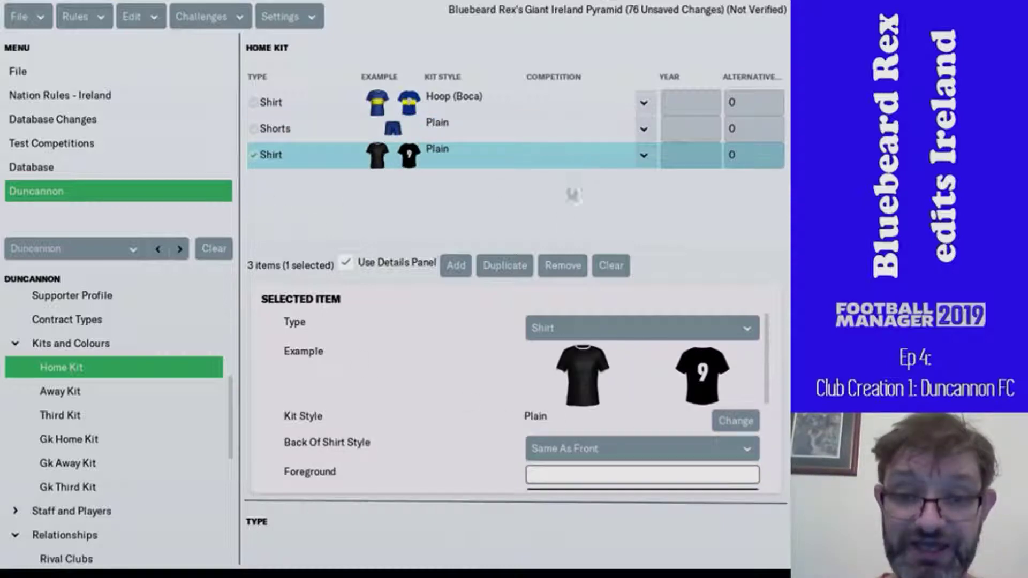
{"action": "left_click", "coordinate": [579, 329]}
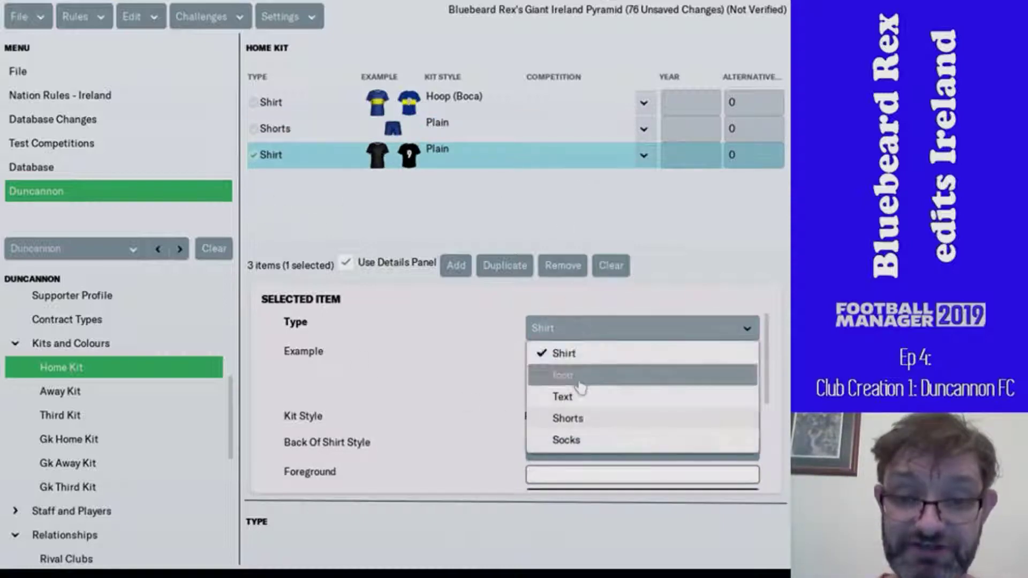
{"action": "left_click", "coordinate": [582, 441]}
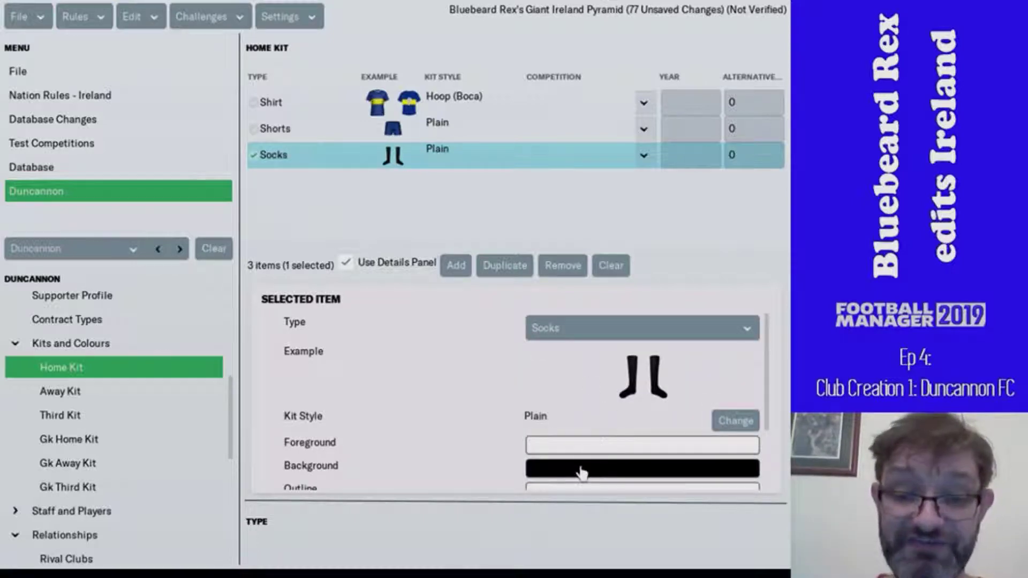
{"action": "left_click", "coordinate": [576, 466]}
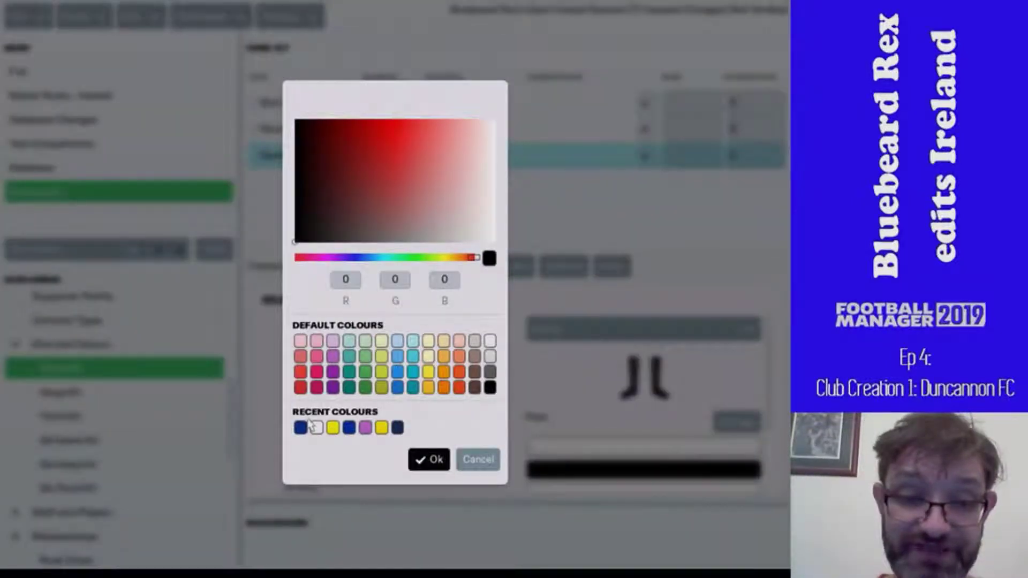
{"action": "left_click", "coordinate": [301, 427]}
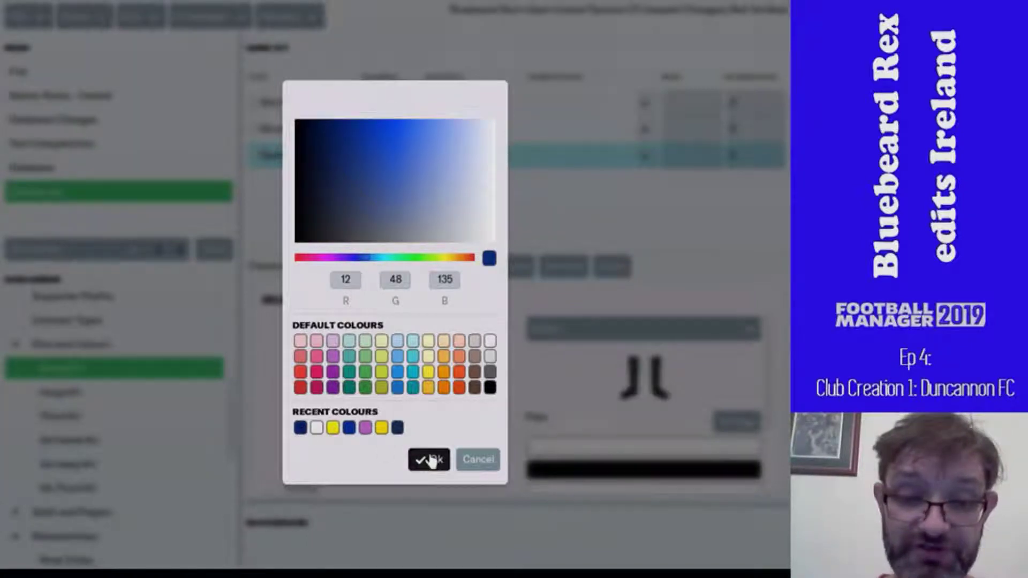
{"action": "left_click", "coordinate": [429, 459]}
{"action": "left_click", "coordinate": [551, 447]}
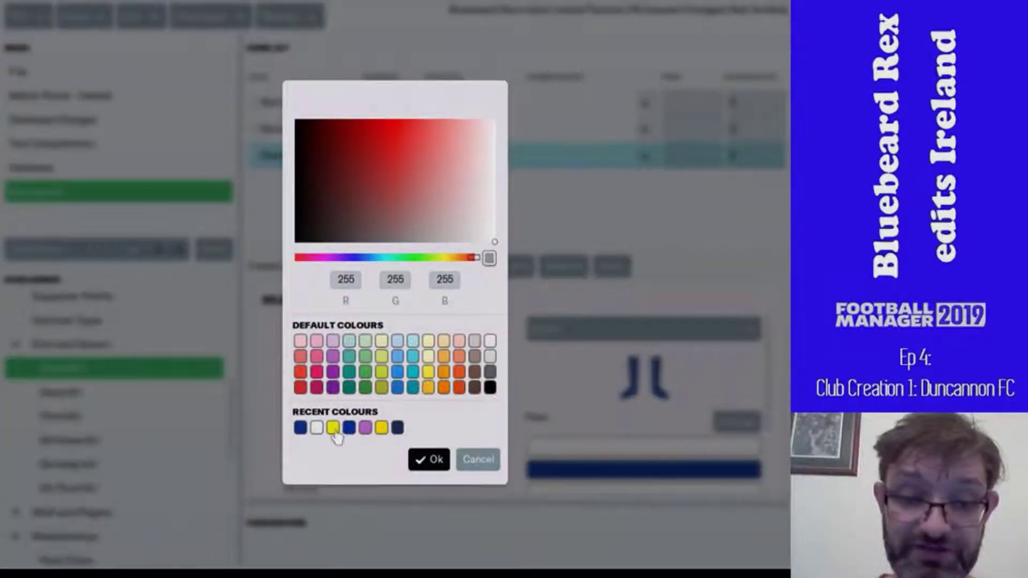
{"action": "left_click", "coordinate": [333, 427]}
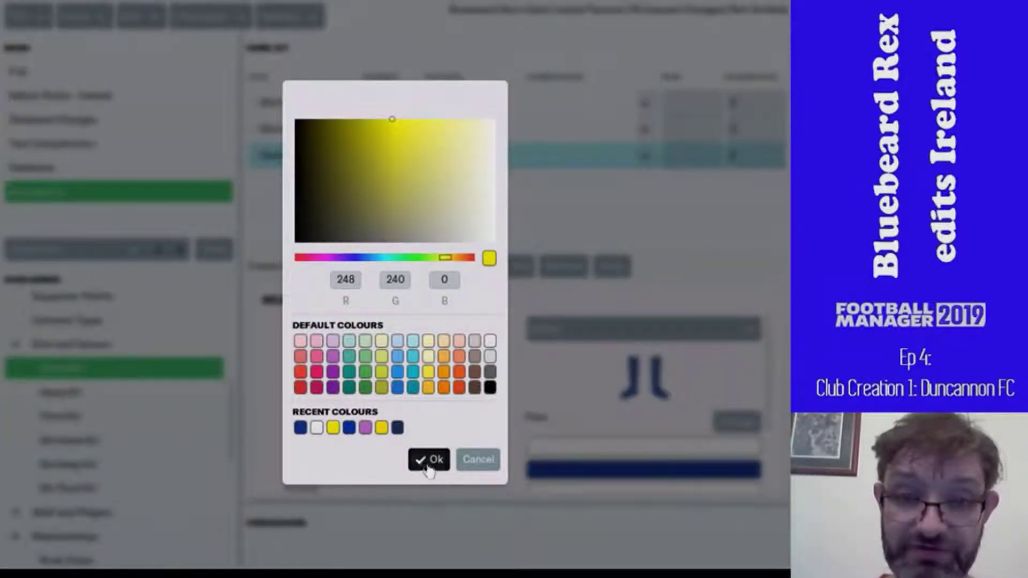
{"action": "left_click", "coordinate": [427, 459]}
- Give the home socks the Three Top Hoops style
{"action": "left_click", "coordinate": [728, 422]}
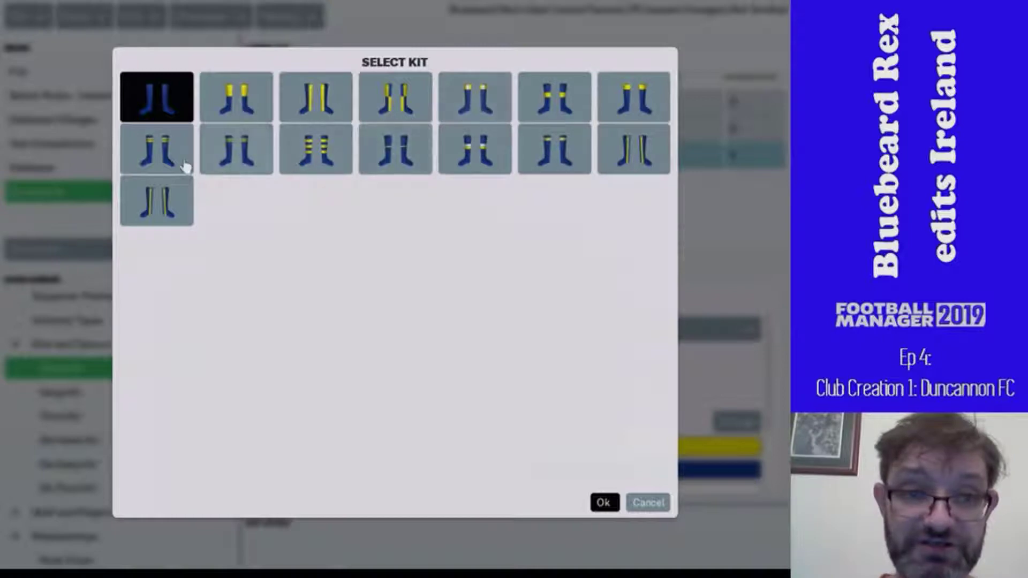
{"action": "left_click", "coordinate": [180, 165]}
{"action": "left_click", "coordinate": [256, 164]}
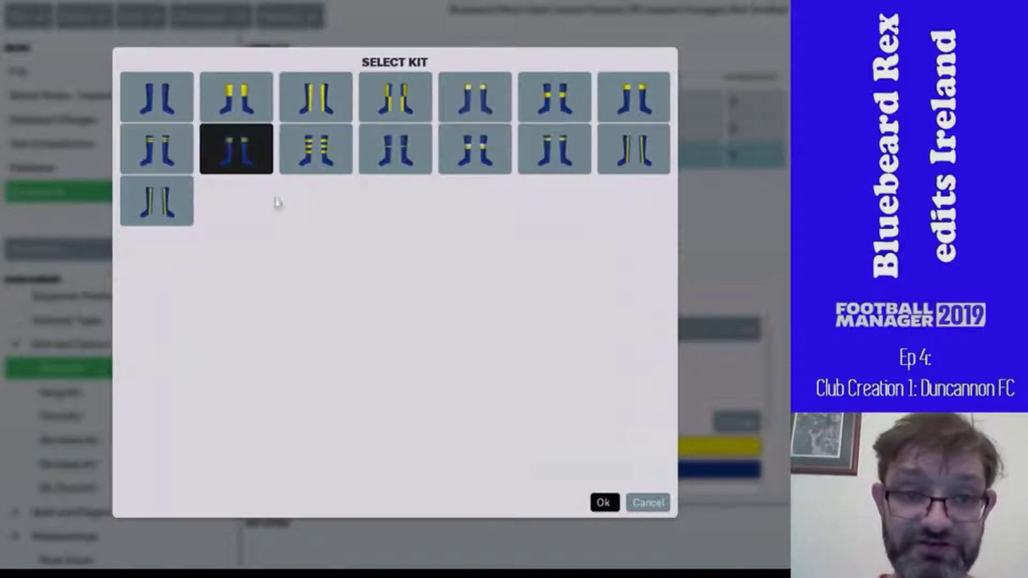
{"action": "left_click", "coordinate": [605, 501]}
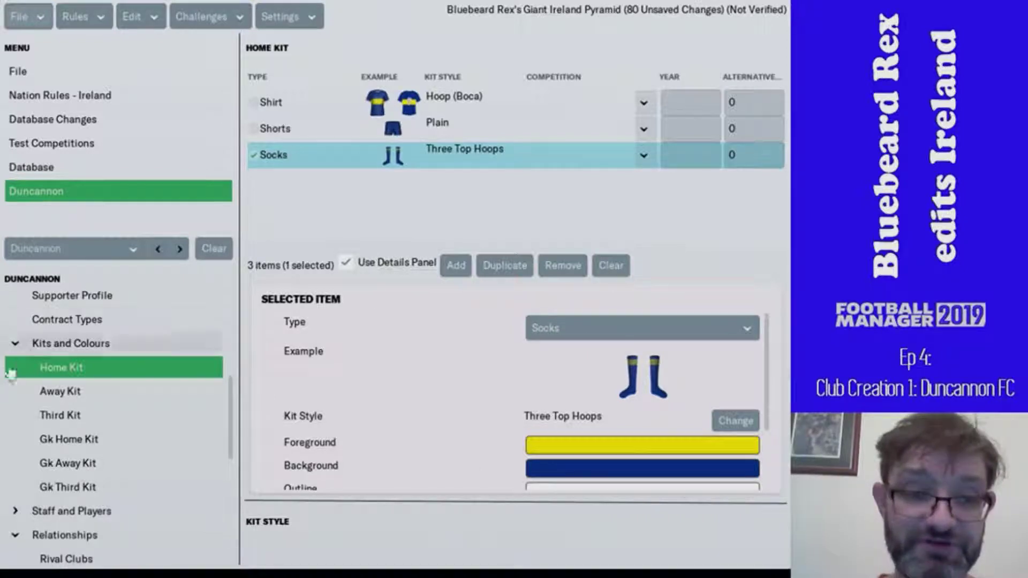
- Add an away shirt with a yellow background and dark blue foreground
{"action": "left_click", "coordinate": [36, 394]}
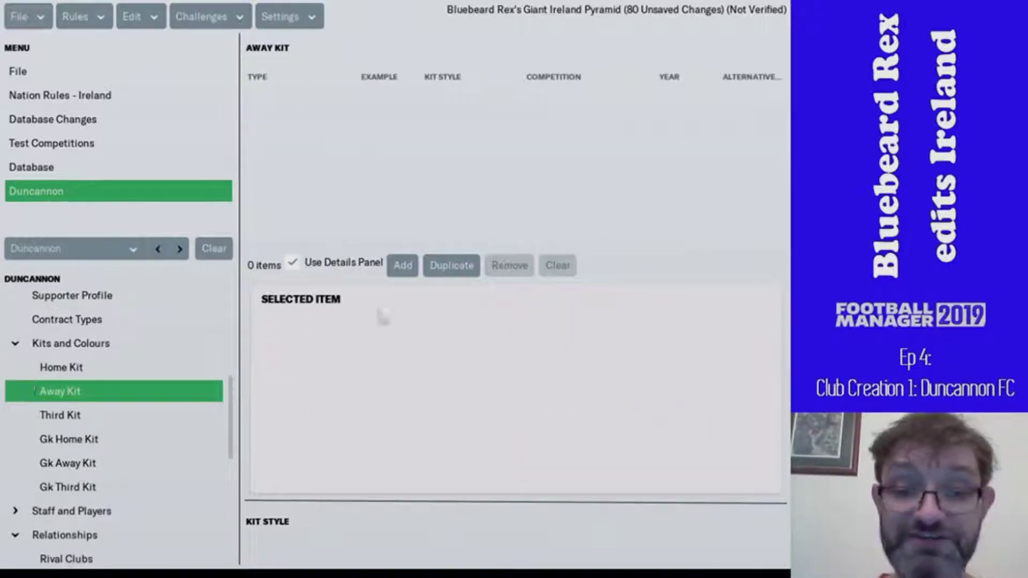
{"action": "left_click", "coordinate": [402, 266]}
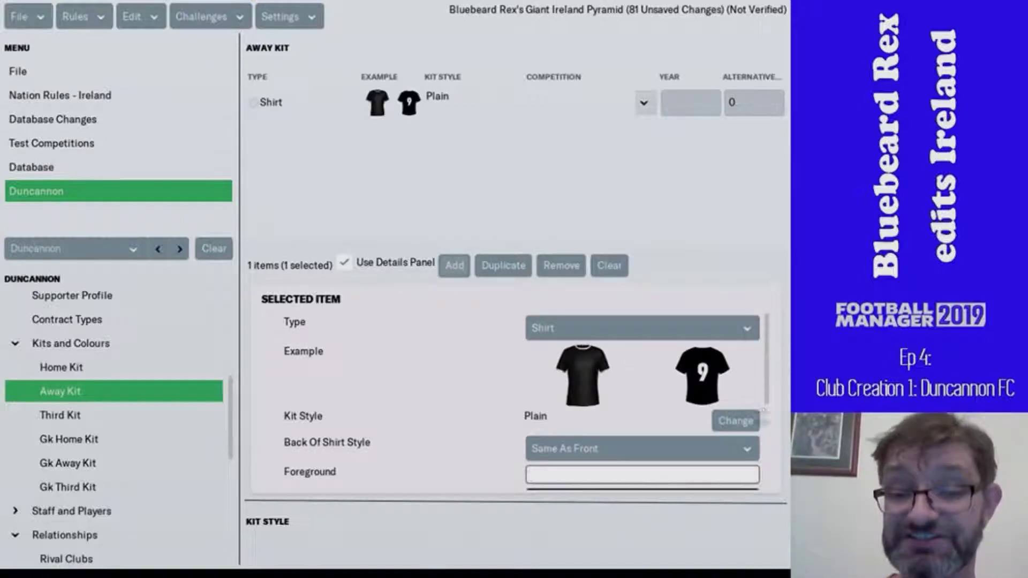
{"action": "scroll", "coordinate": [425, 421], "scroll_direction": "down", "scroll_amount": 1}
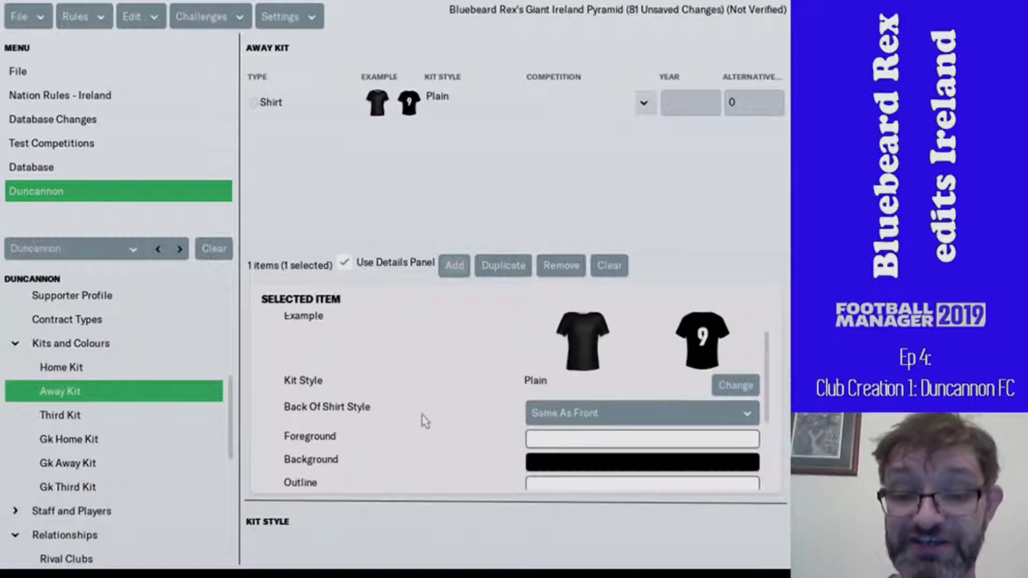
{"action": "left_click", "coordinate": [533, 464]}
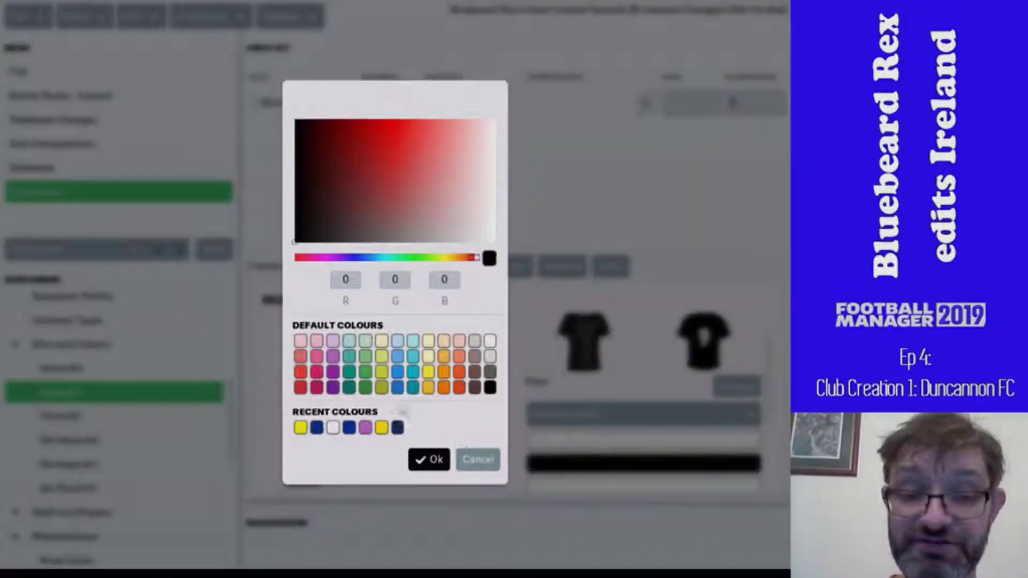
{"action": "left_click", "coordinate": [300, 427]}
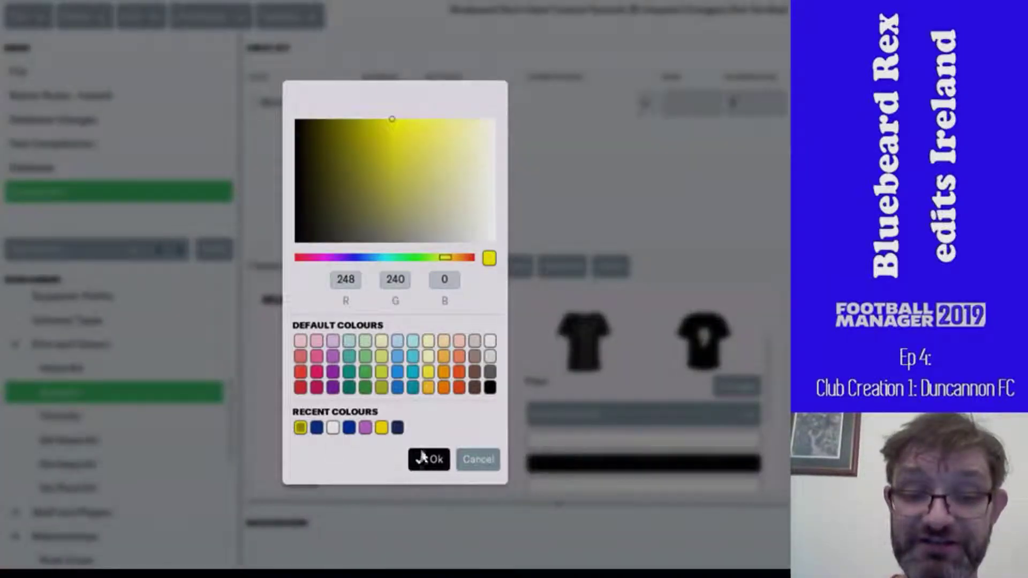
{"action": "left_click", "coordinate": [426, 470]}
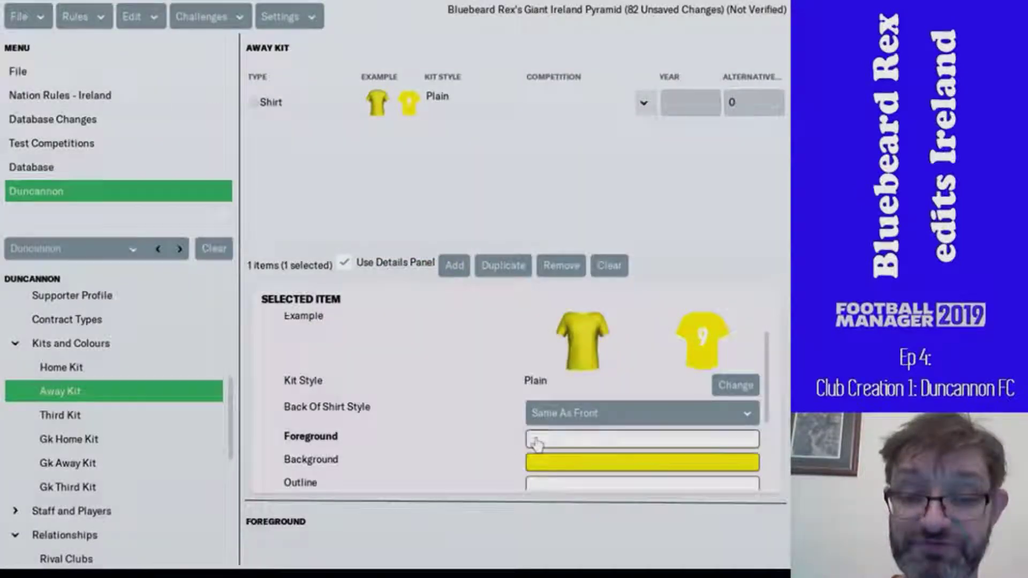
{"action": "left_click", "coordinate": [532, 438]}
{"action": "left_click", "coordinate": [316, 428]}
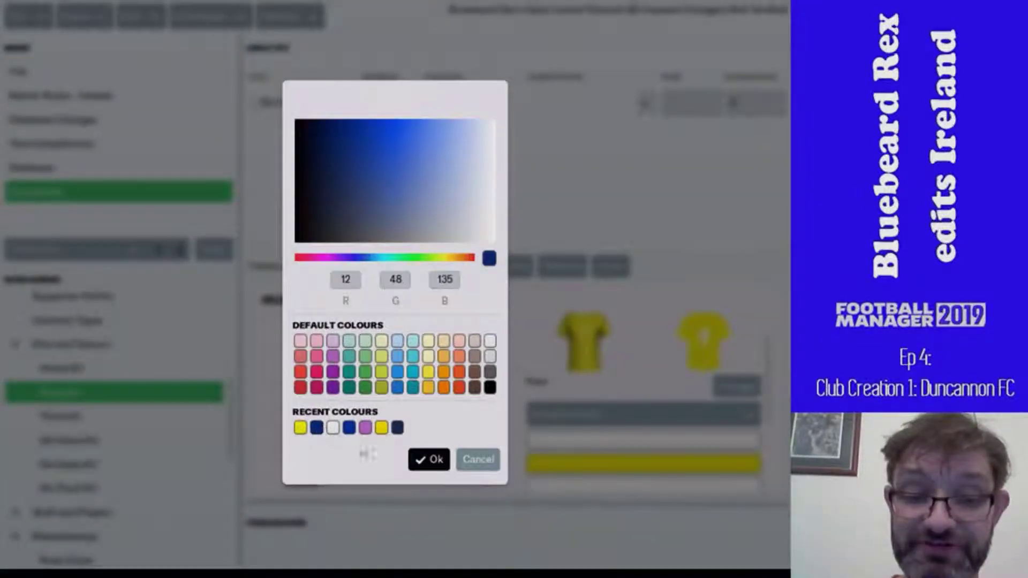
{"action": "left_click", "coordinate": [427, 459]}
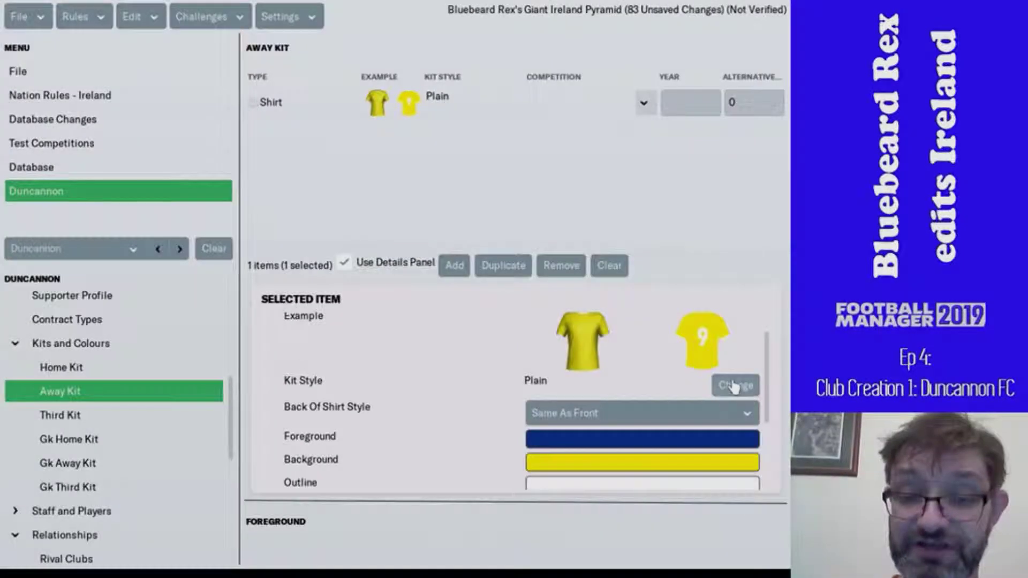
- Apply the Stripe (left) style to the away shirt and make its numbers navy
{"action": "left_click", "coordinate": [735, 386]}
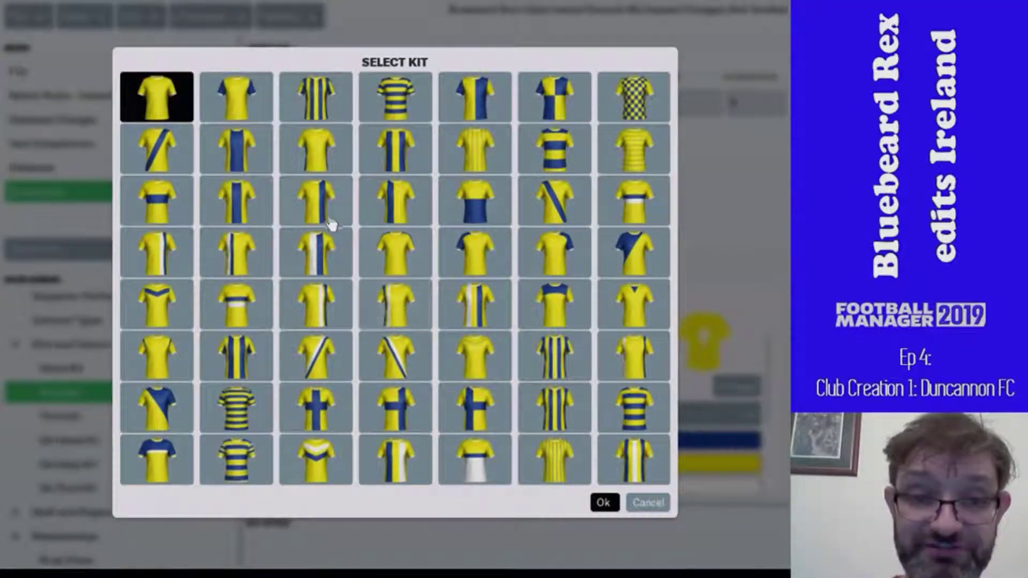
{"action": "left_click", "coordinate": [329, 214]}
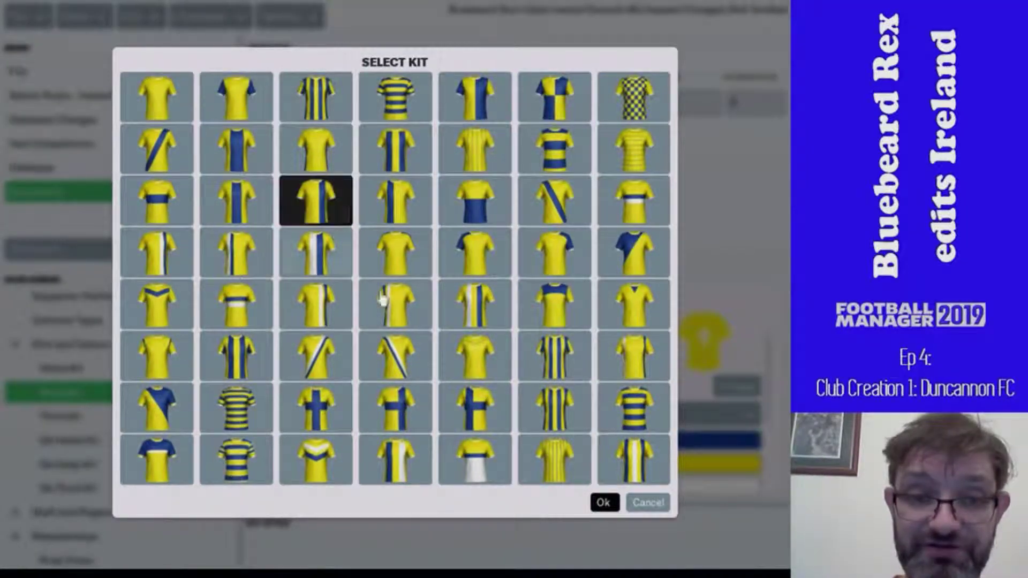
{"action": "left_click", "coordinate": [602, 506]}
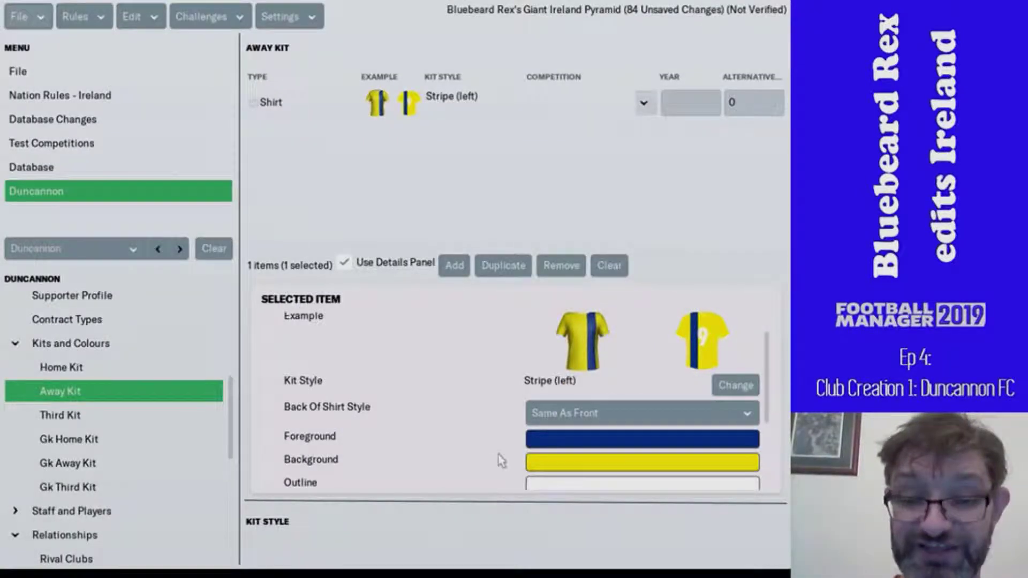
{"action": "scroll", "coordinate": [500, 458], "scroll_direction": "down", "scroll_amount": 2}
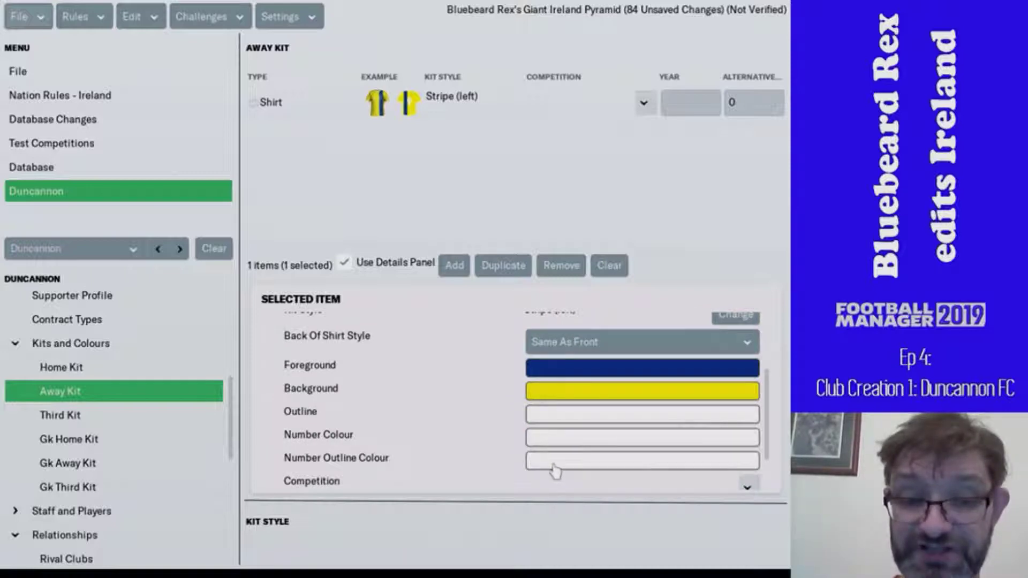
{"action": "left_click", "coordinate": [551, 442]}
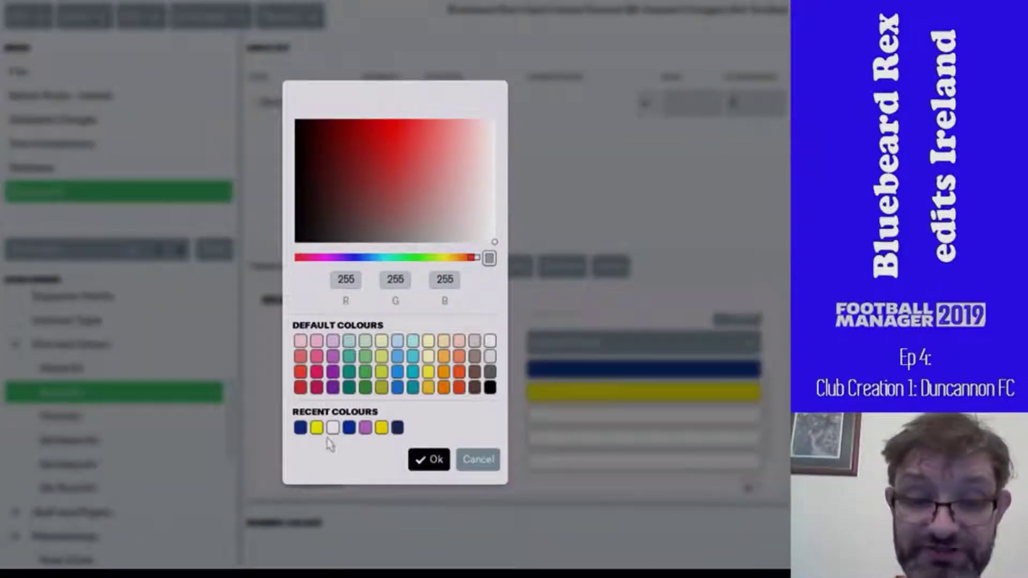
{"action": "left_click", "coordinate": [300, 428]}
{"action": "left_click", "coordinate": [422, 459]}
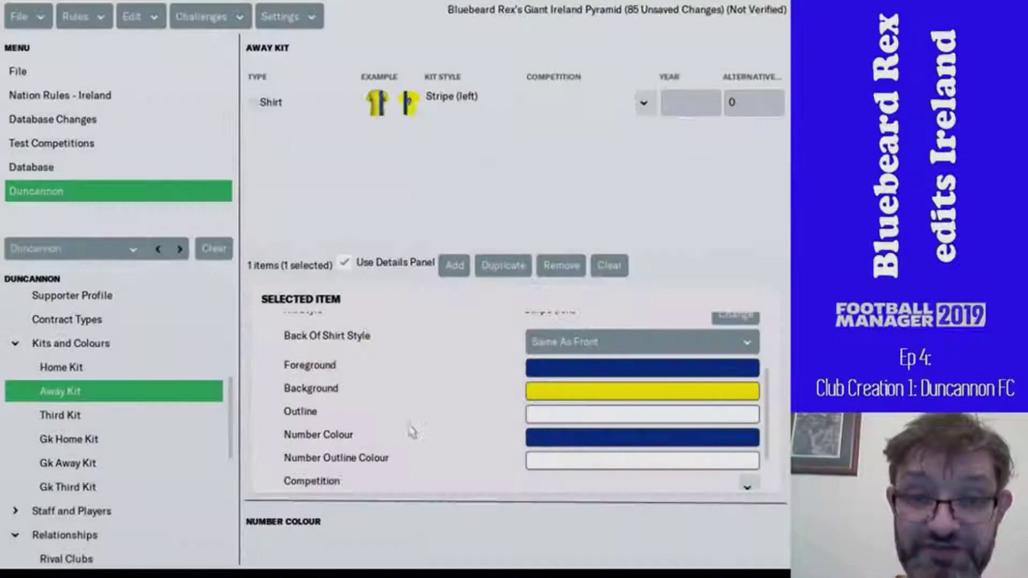
{"action": "scroll", "coordinate": [417, 425], "scroll_direction": "up", "scroll_amount": 1}
{"action": "scroll", "coordinate": [417, 425], "scroll_direction": "up", "scroll_amount": 1}
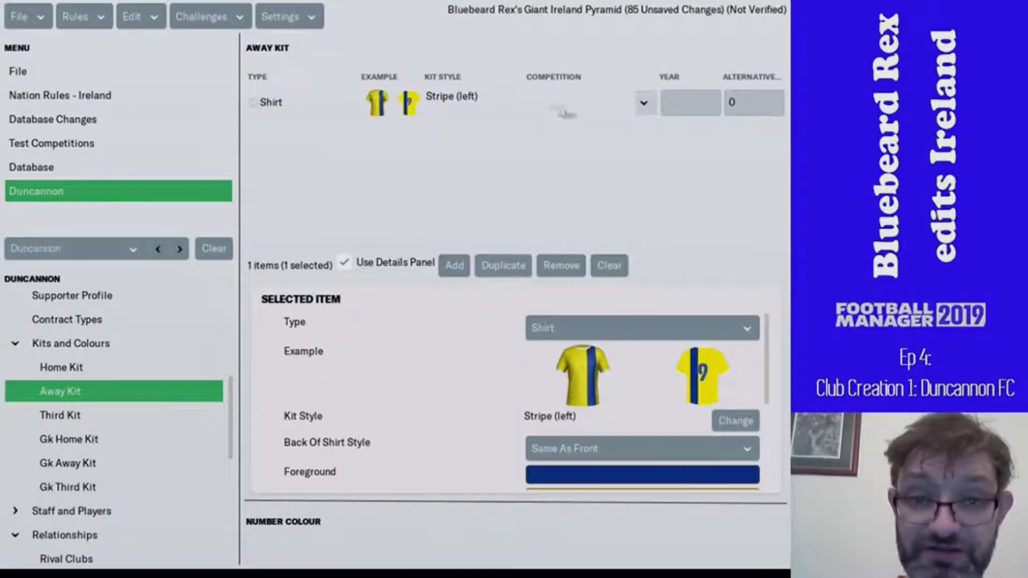
- Duplicate the away shirt twice and make the second item Three Side Stripes shorts
{"action": "left_click", "coordinate": [557, 101]}
{"action": "left_click", "coordinate": [484, 268]}
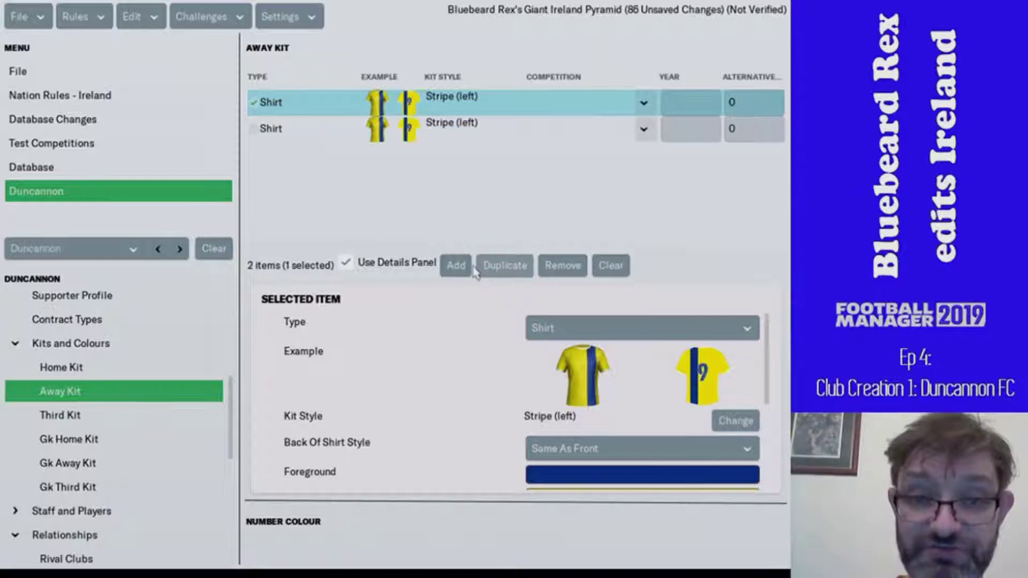
{"action": "left_click", "coordinate": [493, 268]}
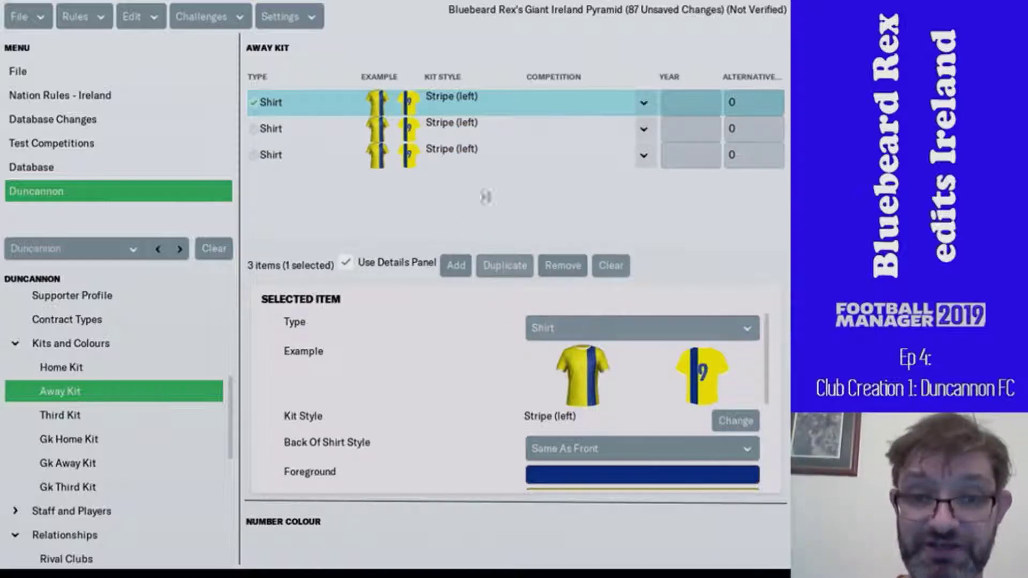
{"action": "left_click", "coordinate": [527, 131]}
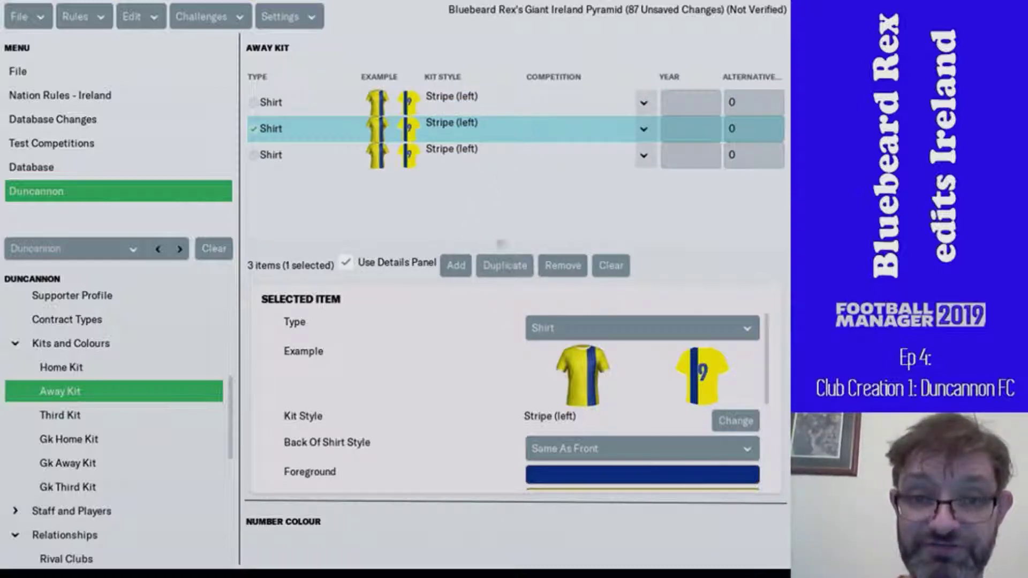
{"action": "left_click", "coordinate": [568, 328]}
{"action": "left_click", "coordinate": [568, 425]}
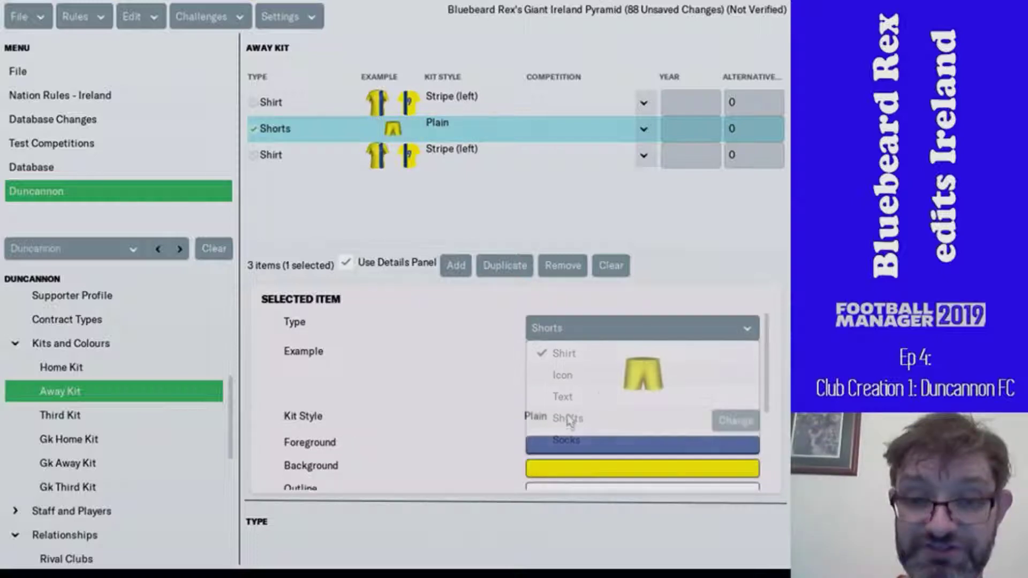
{"action": "left_click", "coordinate": [736, 422]}
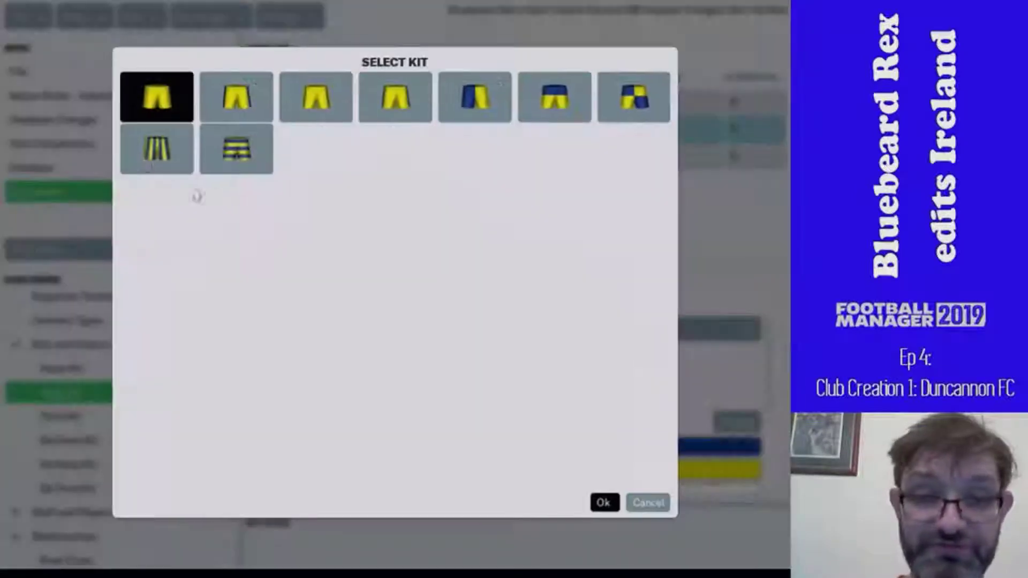
{"action": "left_click", "coordinate": [397, 97]}
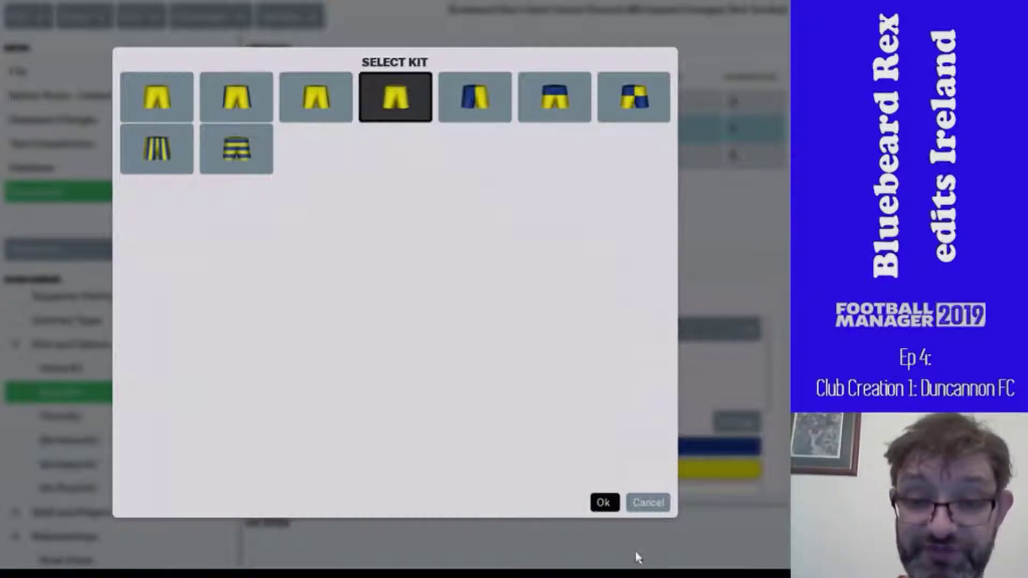
{"action": "left_click", "coordinate": [605, 502]}
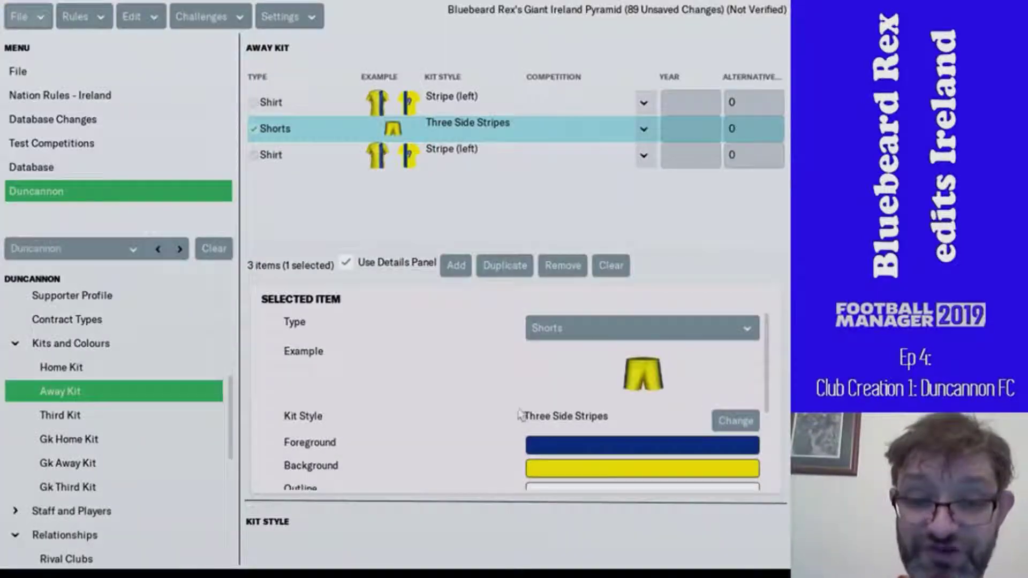
- Turn the third away kit item into Three Top Hoops socks
{"action": "scroll", "coordinate": [493, 383], "scroll_direction": "down", "scroll_amount": 2}
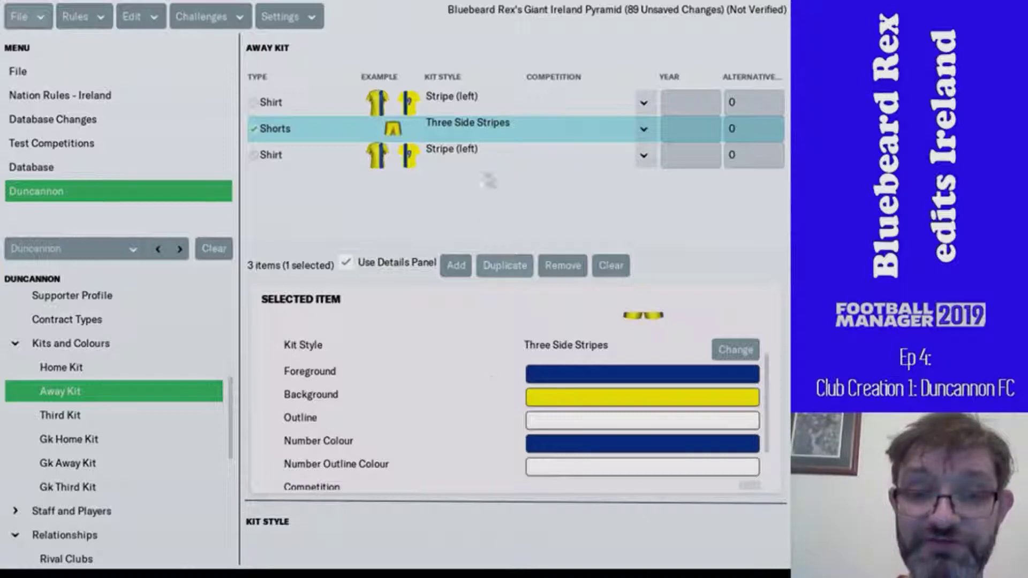
{"action": "left_click", "coordinate": [545, 160]}
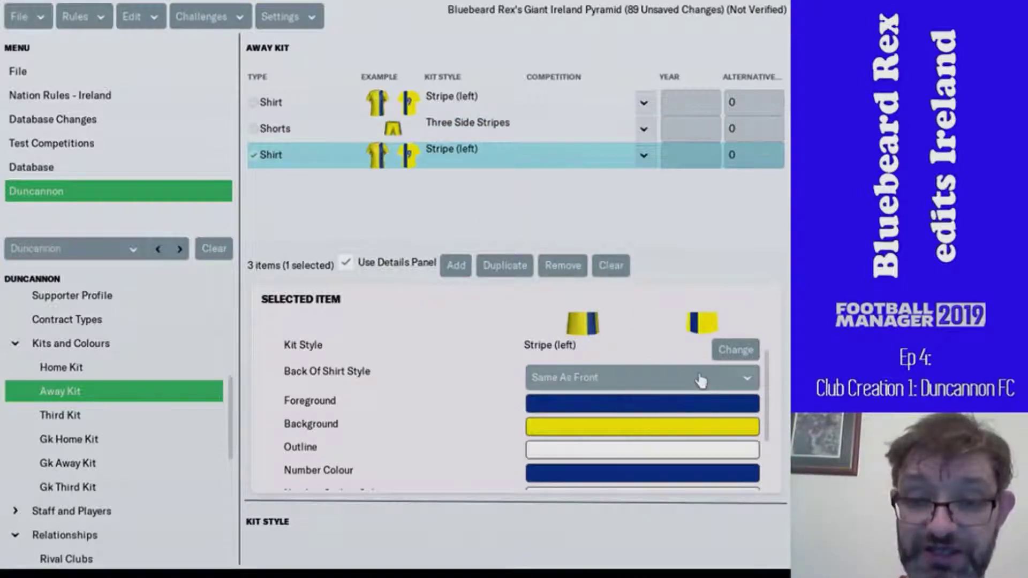
{"action": "scroll", "coordinate": [480, 333], "scroll_direction": "up", "scroll_amount": 2}
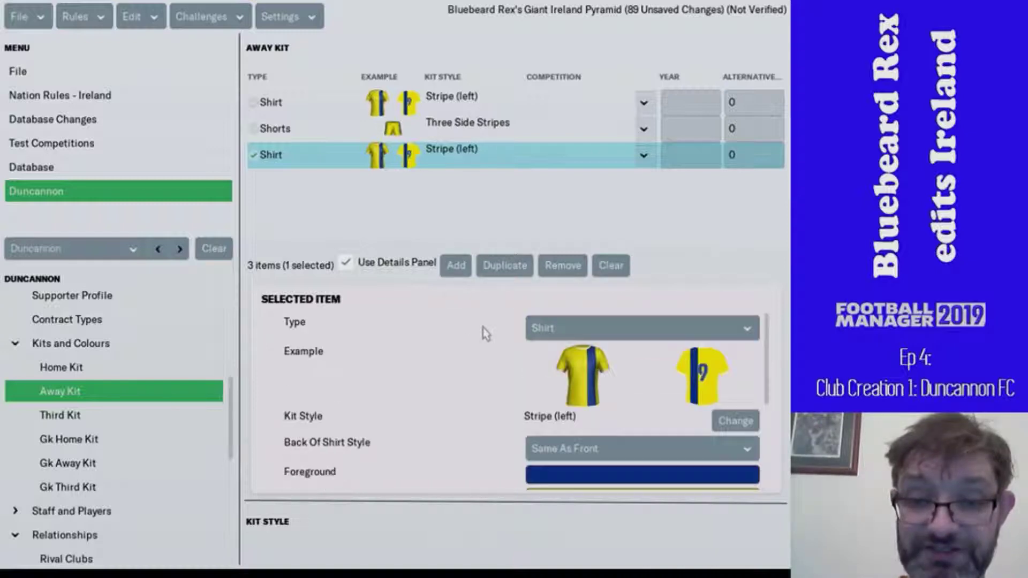
{"action": "left_click", "coordinate": [587, 329]}
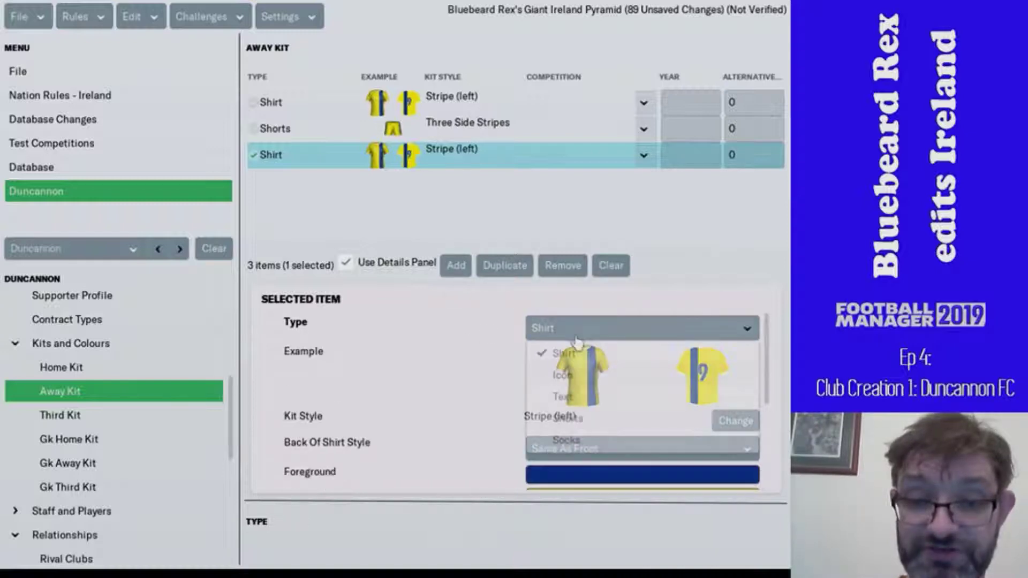
{"action": "left_click", "coordinate": [562, 441]}
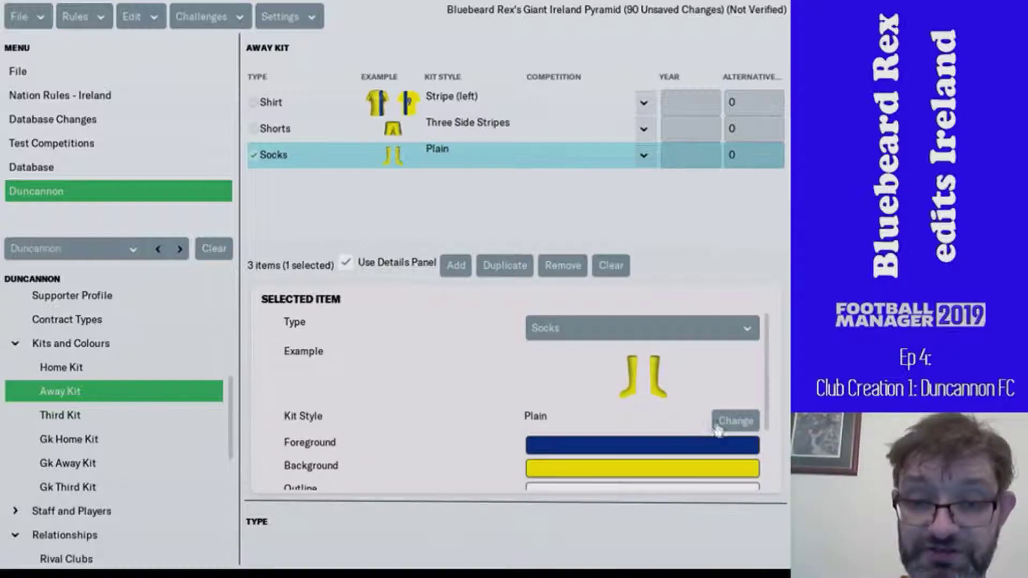
{"action": "left_click", "coordinate": [731, 421]}
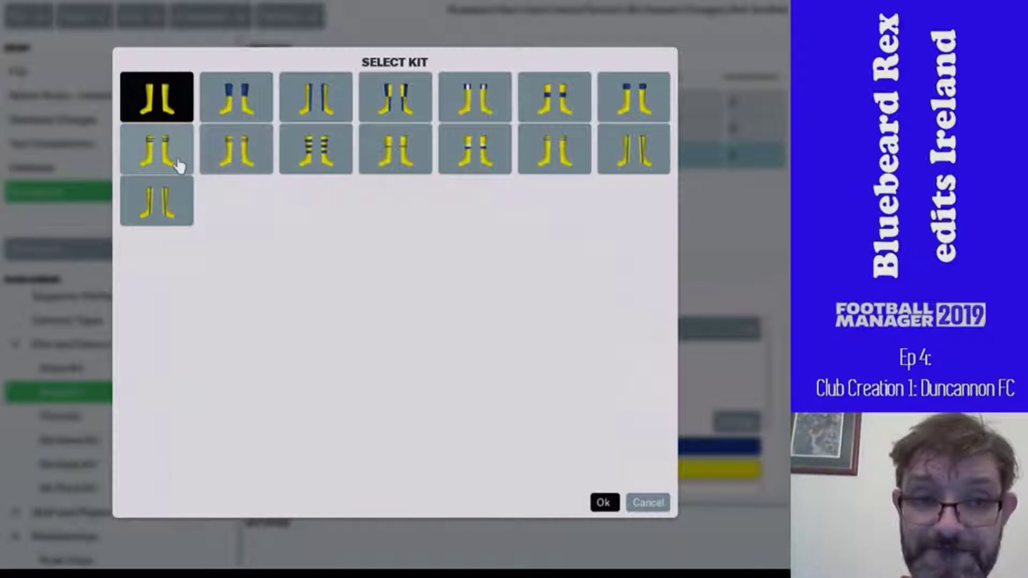
{"action": "left_click", "coordinate": [224, 154]}
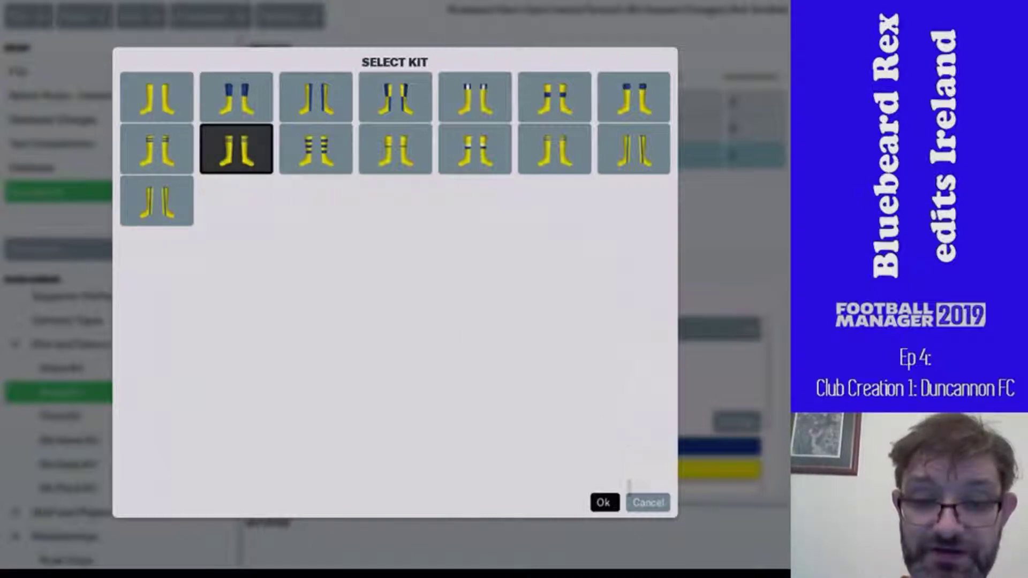
{"action": "left_click", "coordinate": [616, 504]}
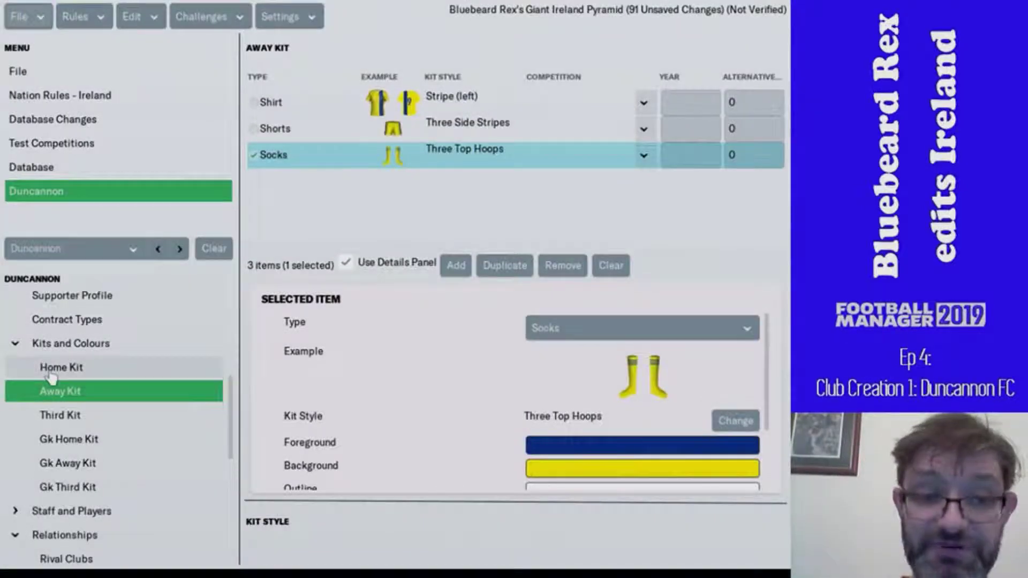
{"action": "left_click", "coordinate": [59, 369]}
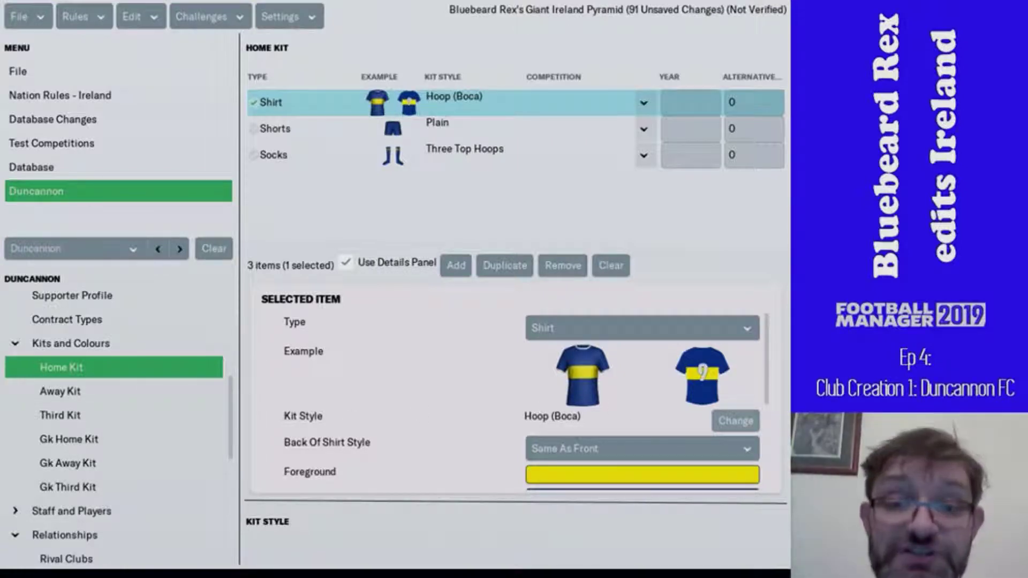
- Review the finished away kit, then go to Duncannon's Competitions > General page
{"action": "left_click", "coordinate": [113, 395]}
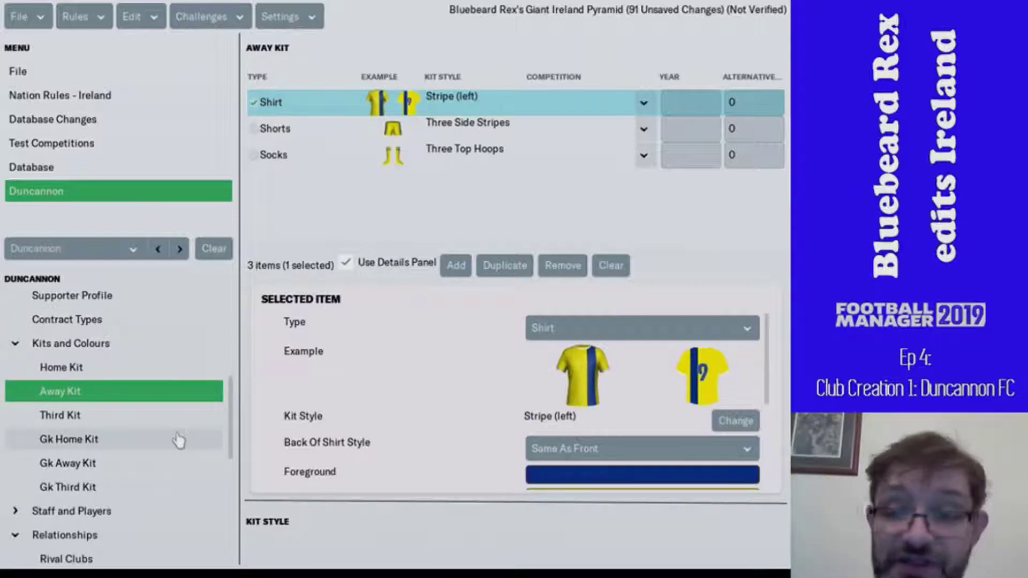
{"action": "scroll", "coordinate": [178, 441], "scroll_direction": "down", "scroll_amount": 1}
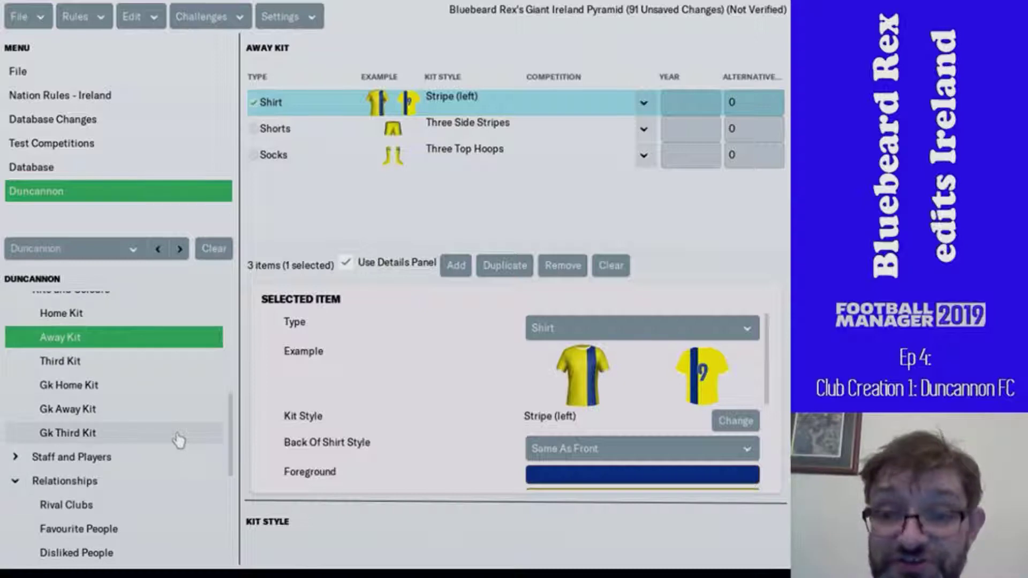
{"action": "scroll", "coordinate": [178, 441], "scroll_direction": "down", "scroll_amount": 2}
{"action": "scroll", "coordinate": [178, 440], "scroll_direction": "down", "scroll_amount": 3}
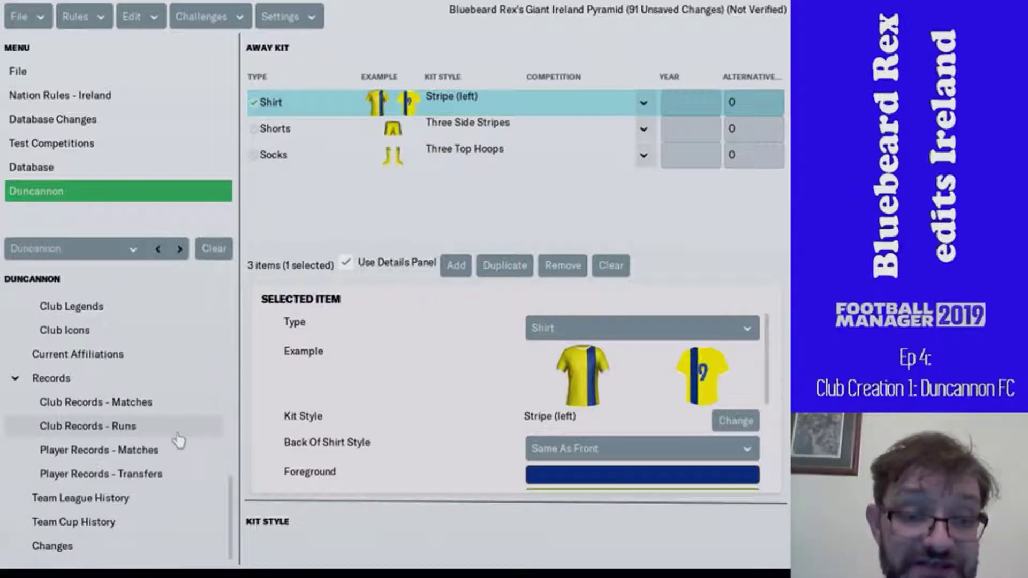
{"action": "scroll", "coordinate": [178, 441], "scroll_direction": "up", "scroll_amount": 7}
{"action": "scroll", "coordinate": [179, 441], "scroll_direction": "up", "scroll_amount": 3}
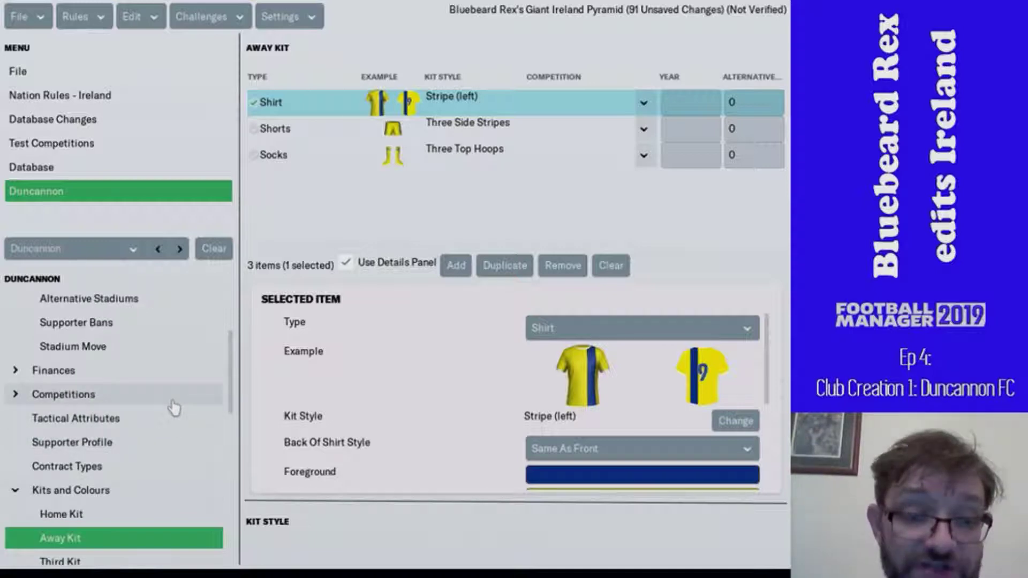
{"action": "left_click", "coordinate": [171, 400]}
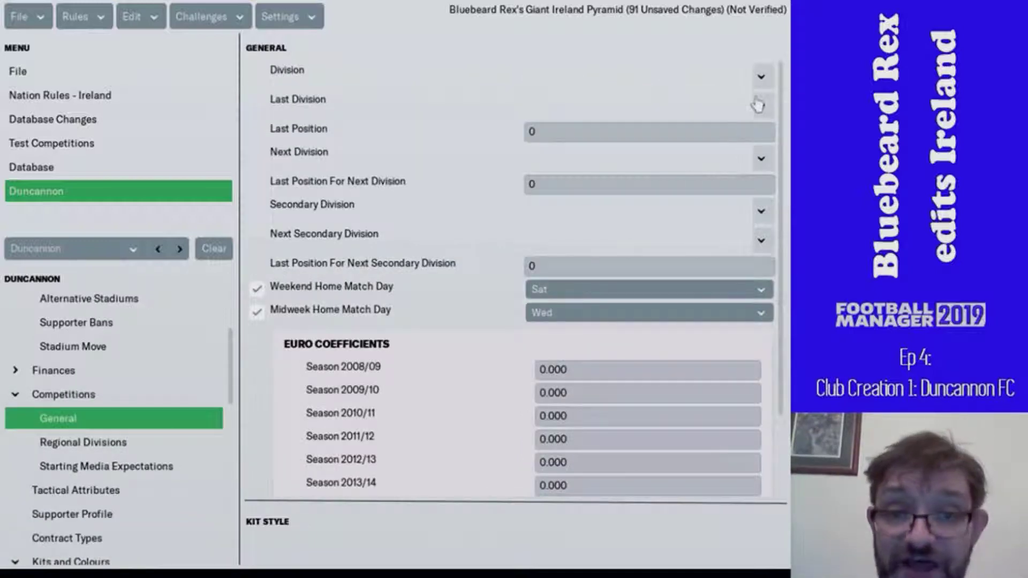
- Assign Irish Wexford Football League Second Division A as Duncannon's division via a name-contains Wexford search
{"action": "left_click", "coordinate": [761, 76]}
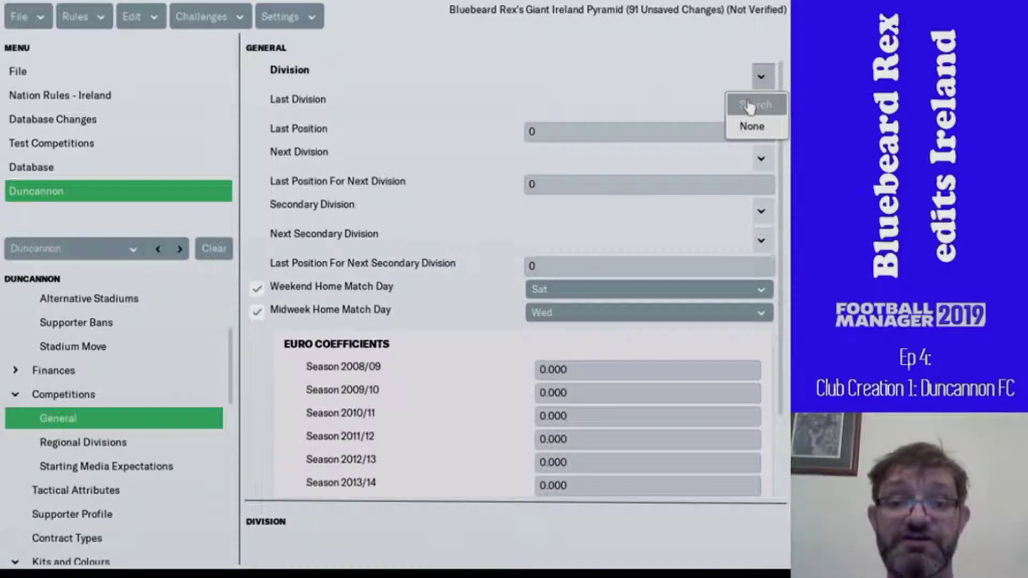
{"action": "left_click", "coordinate": [749, 106]}
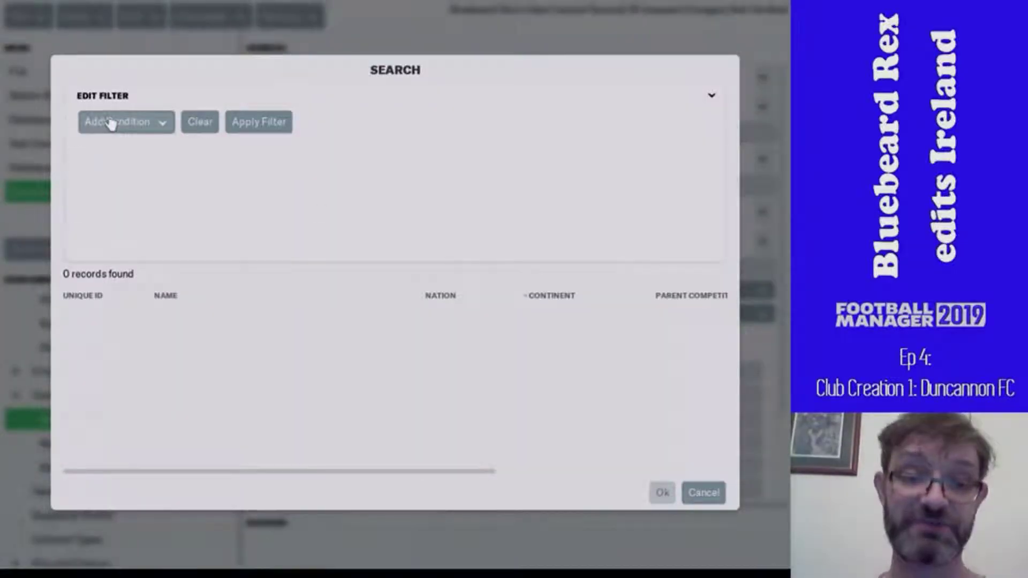
{"action": "left_click", "coordinate": [110, 122]}
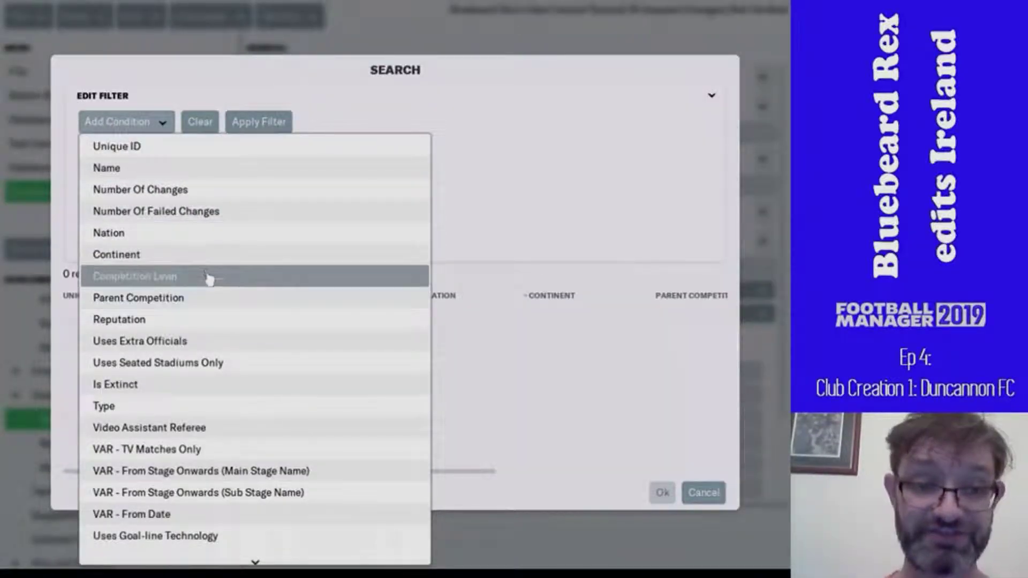
{"action": "left_click", "coordinate": [198, 167]}
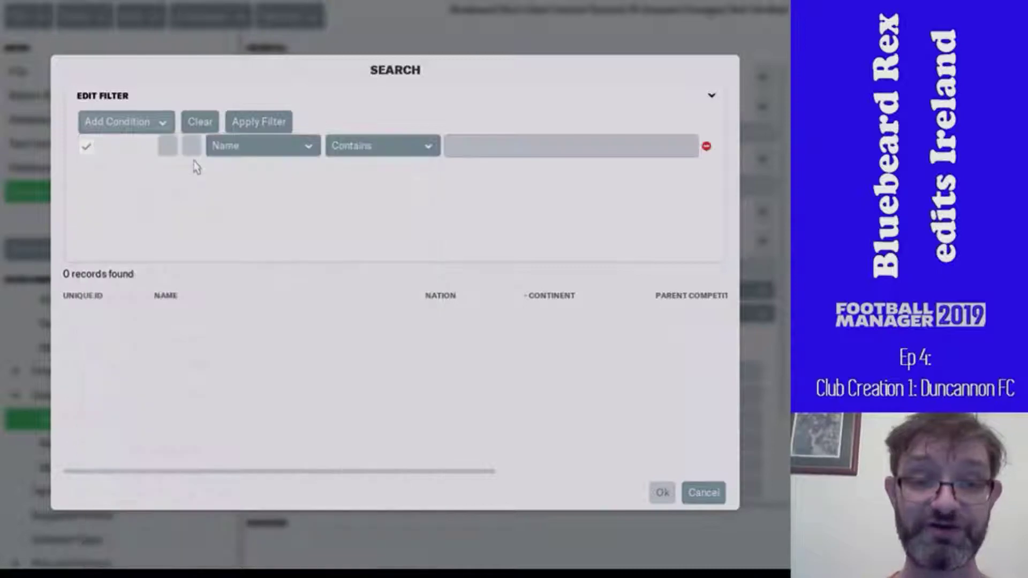
{"action": "left_click", "coordinate": [453, 144]}
{"action": "type", "text": "wex"}
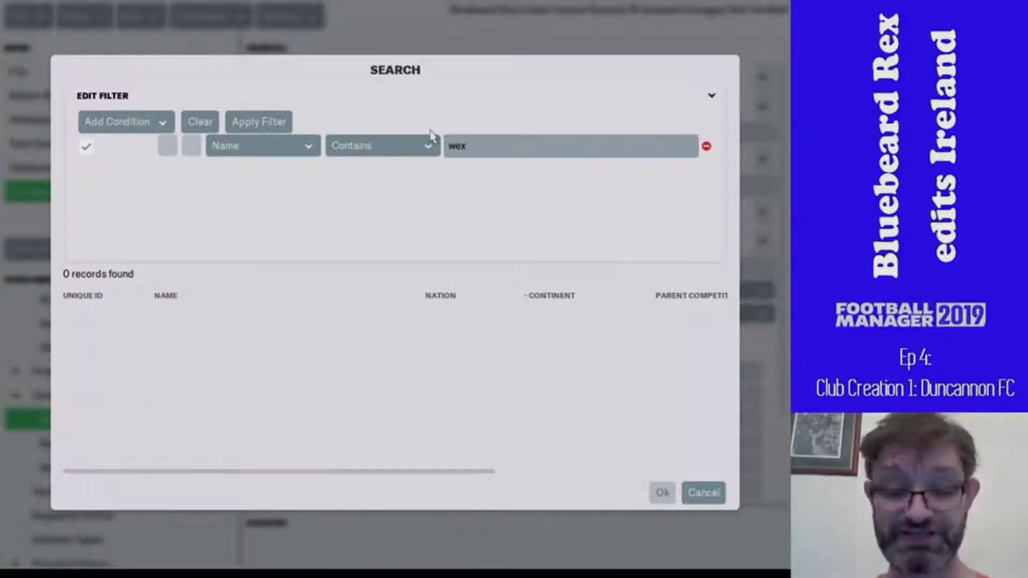
{"action": "key", "text": "Return"}
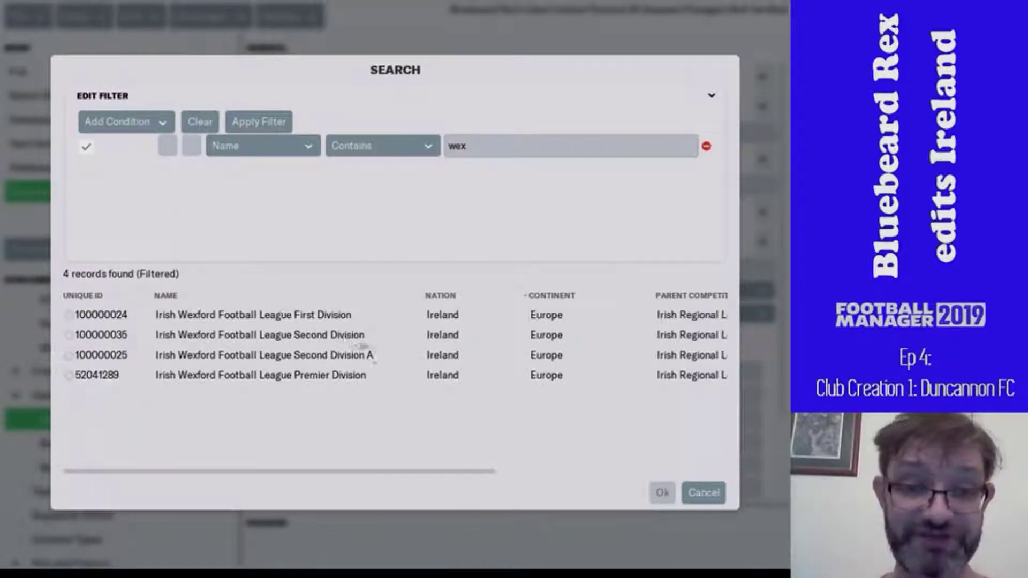
{"action": "left_click", "coordinate": [381, 357]}
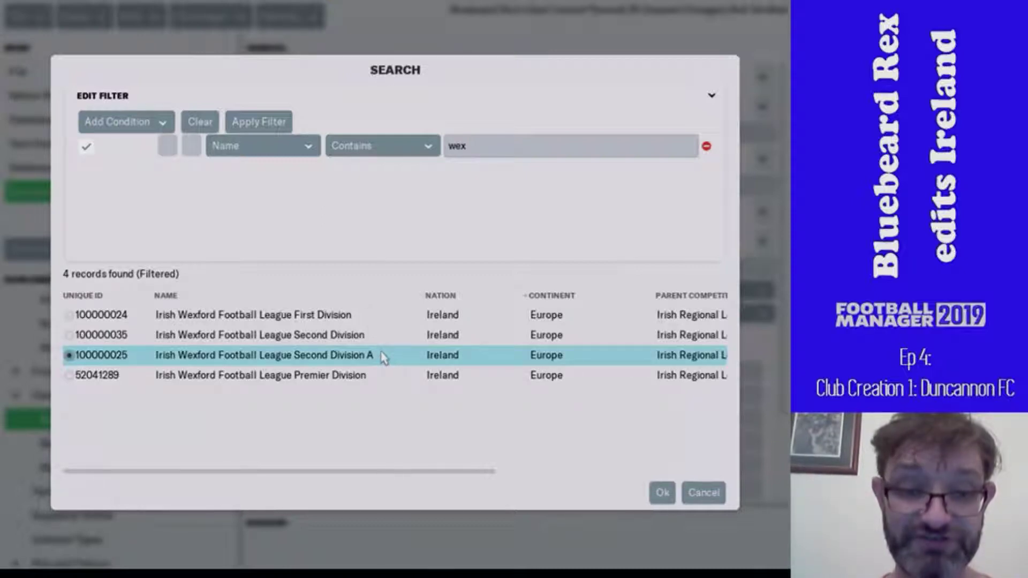
{"action": "double_click", "coordinate": [384, 358]}
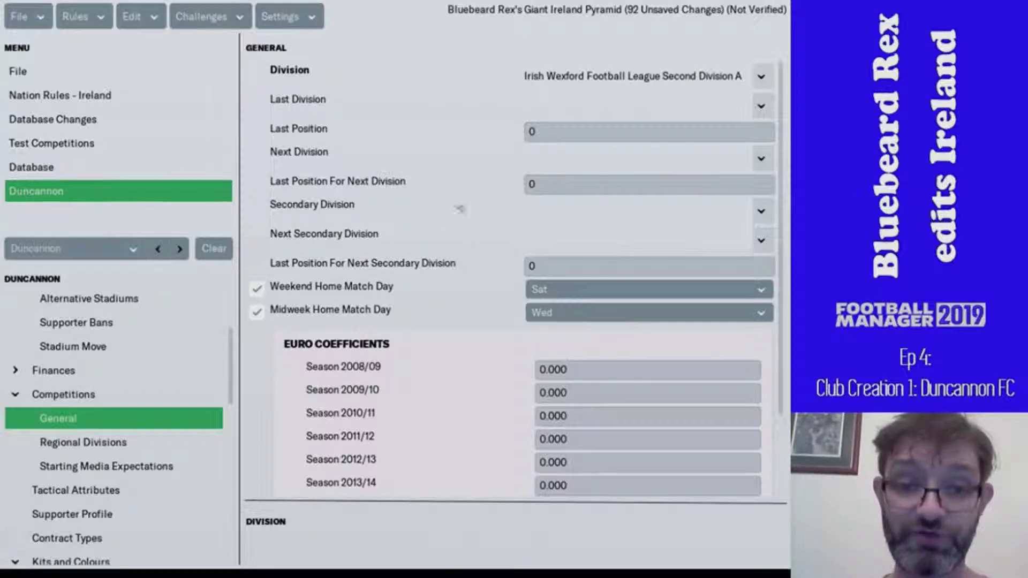
- Navigate past Starting Media Expectations to Duncannon's Regional Divisions table
{"action": "scroll", "coordinate": [423, 367], "scroll_direction": "down", "scroll_amount": 4}
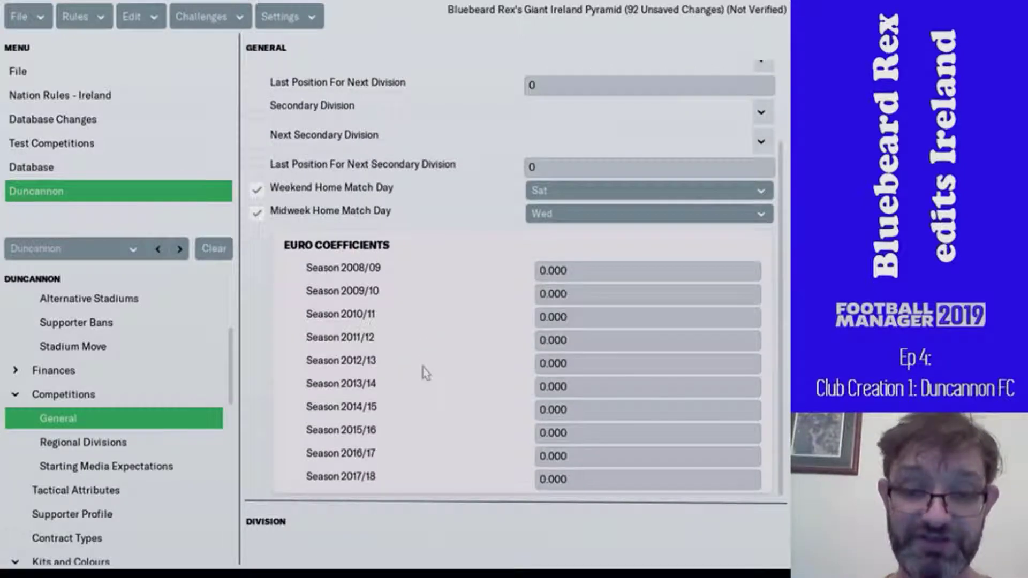
{"action": "scroll", "coordinate": [423, 367], "scroll_direction": "up", "scroll_amount": 3}
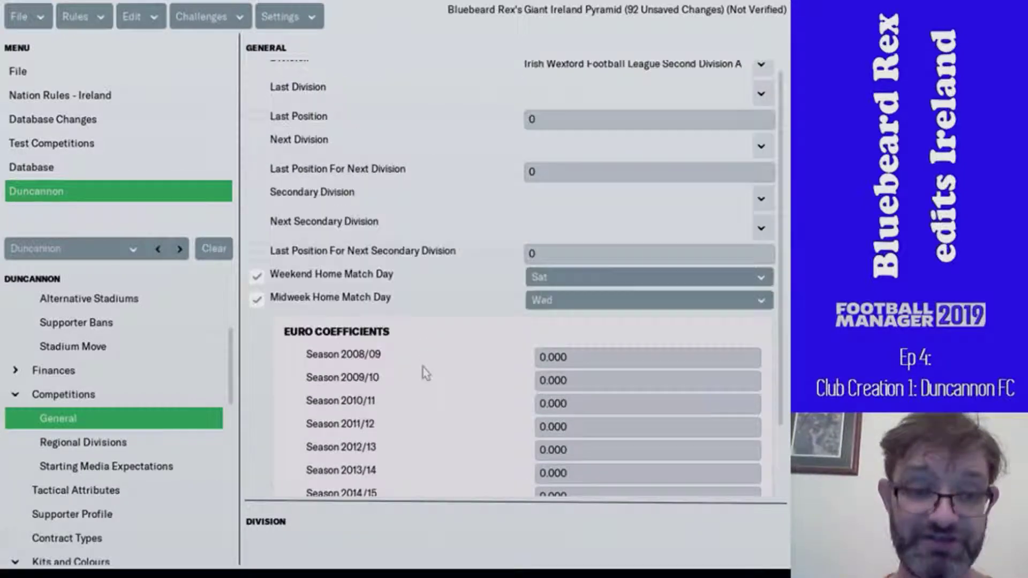
{"action": "left_click", "coordinate": [188, 468]}
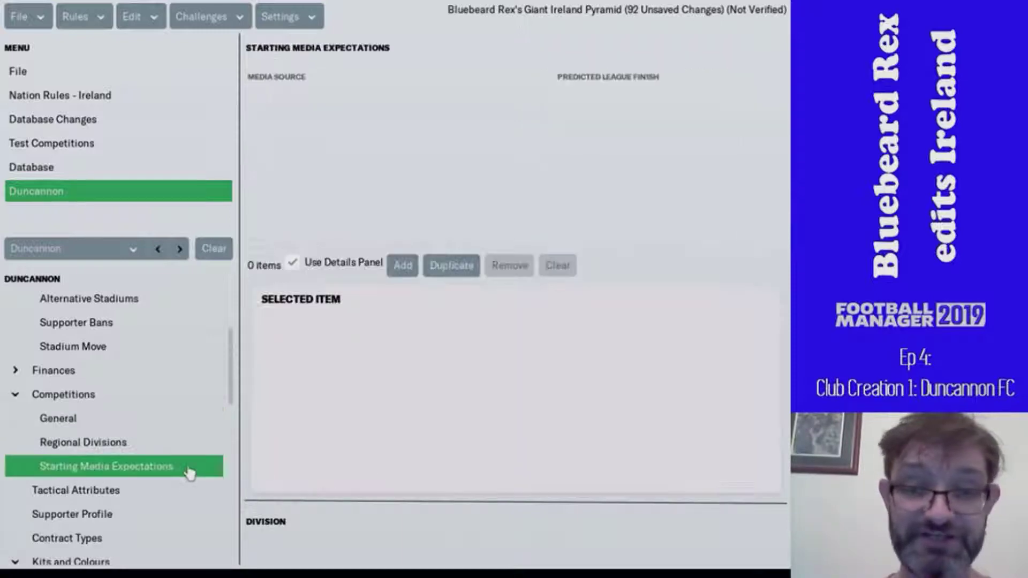
{"action": "left_click", "coordinate": [164, 450]}
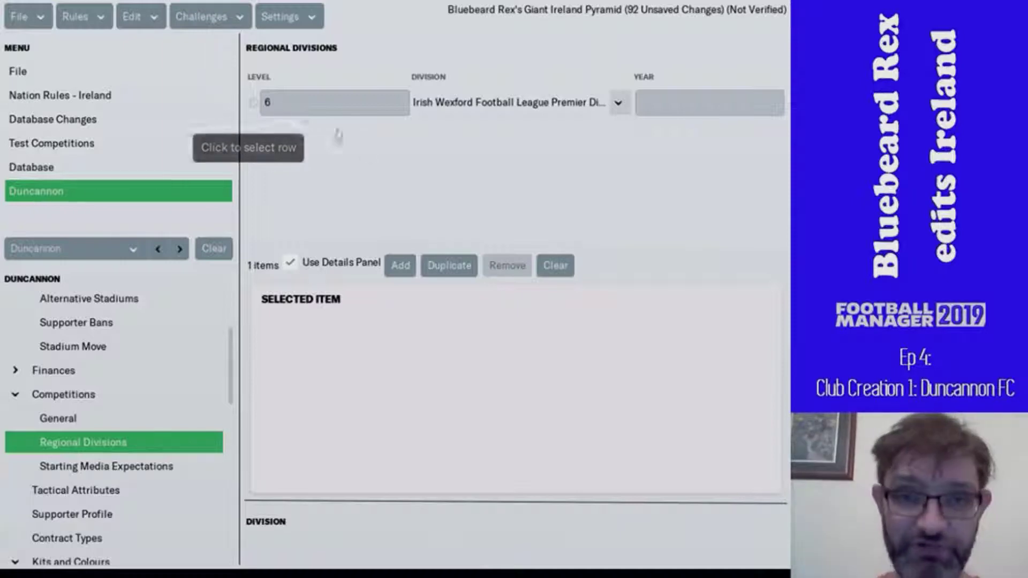
- Add four regional division rows numbered as levels 7, 8, 9 and 10
{"action": "left_click", "coordinate": [400, 268]}
{"action": "left_click", "coordinate": [400, 268]}
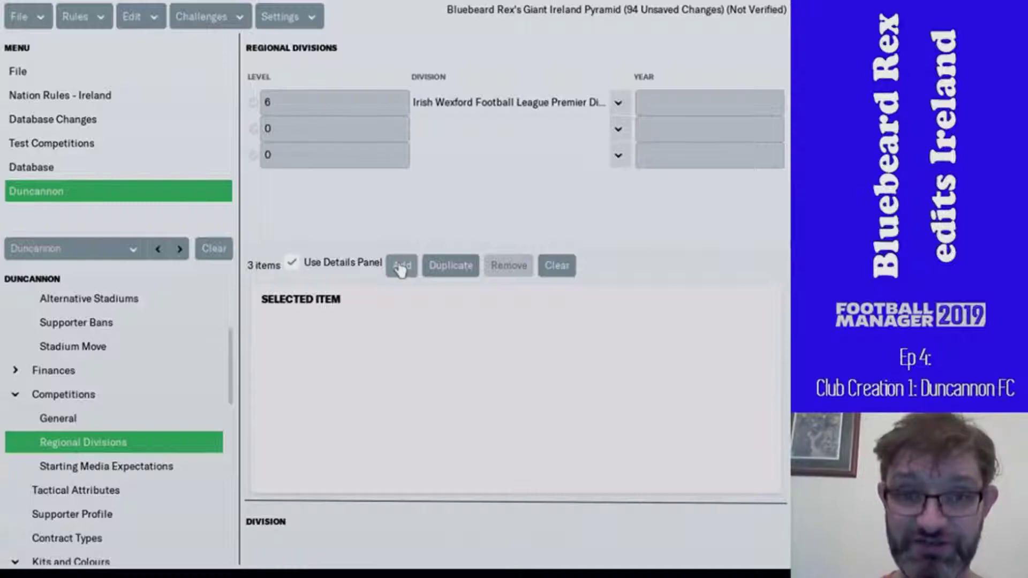
{"action": "left_click", "coordinate": [401, 268]}
{"action": "left_click", "coordinate": [401, 268]}
{"action": "left_click", "coordinate": [320, 104]}
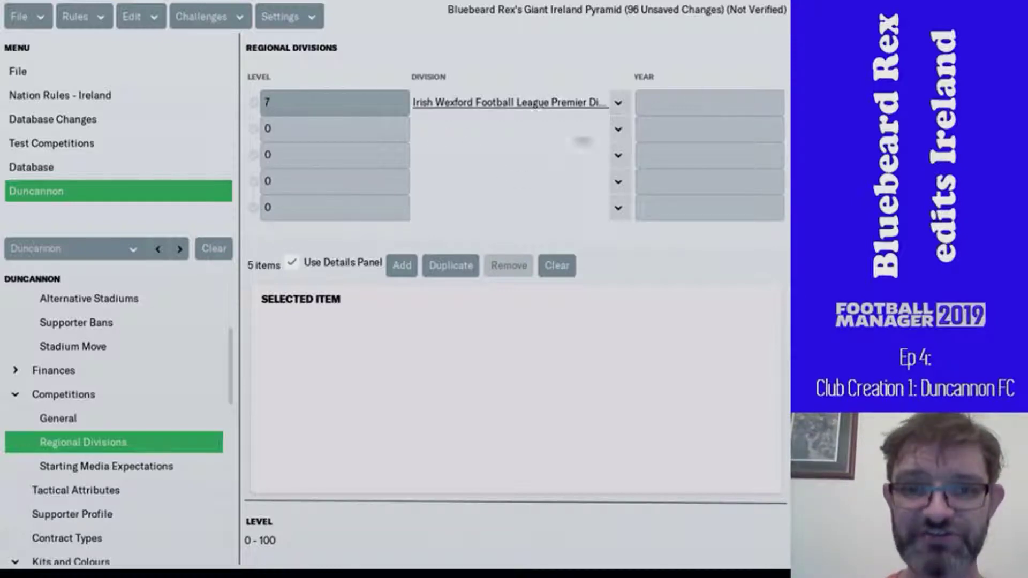
{"action": "left_click", "coordinate": [618, 129]}
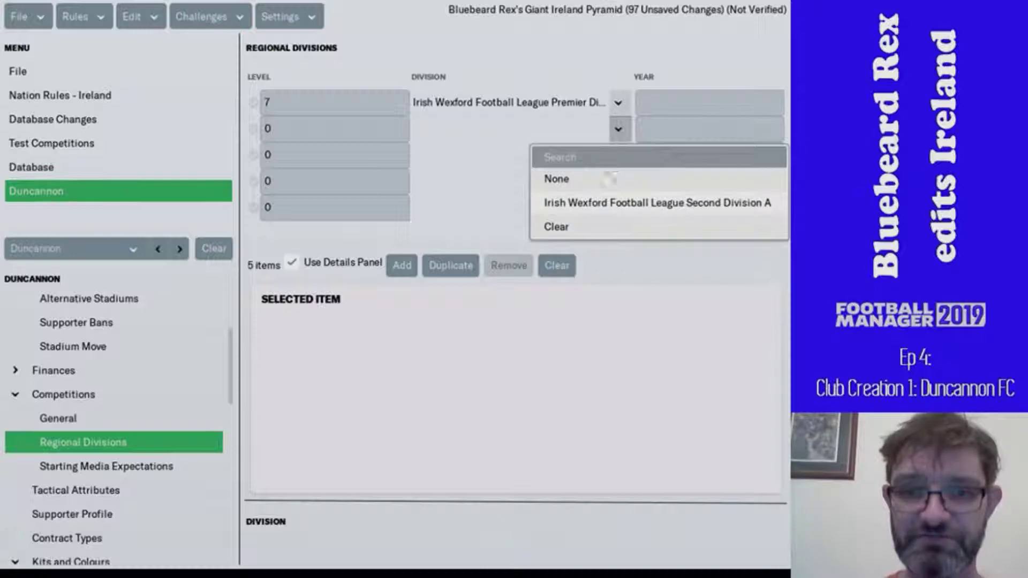
{"action": "left_click", "coordinate": [332, 128]}
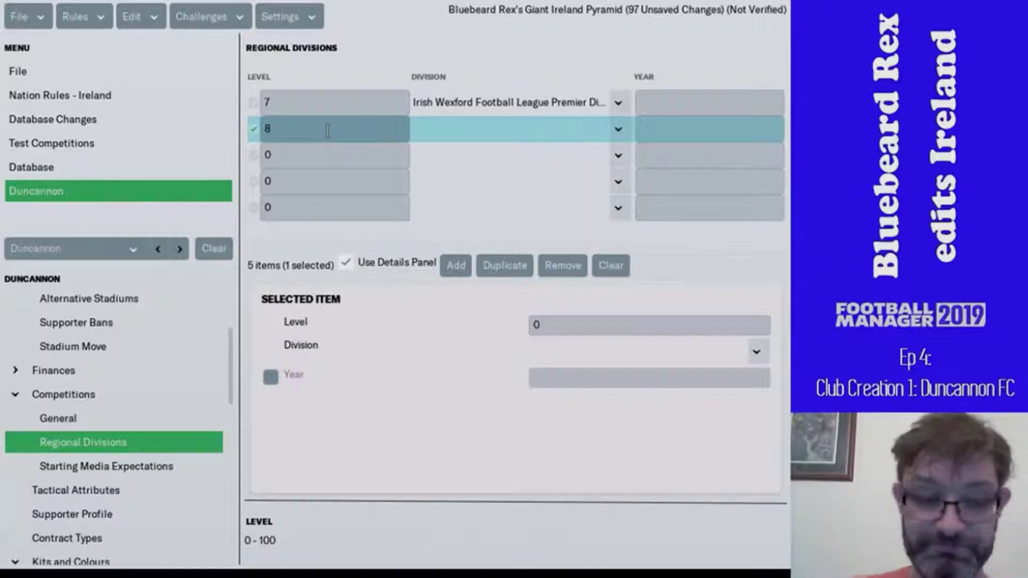
{"action": "left_click", "coordinate": [311, 155], "text": "ctrl"}
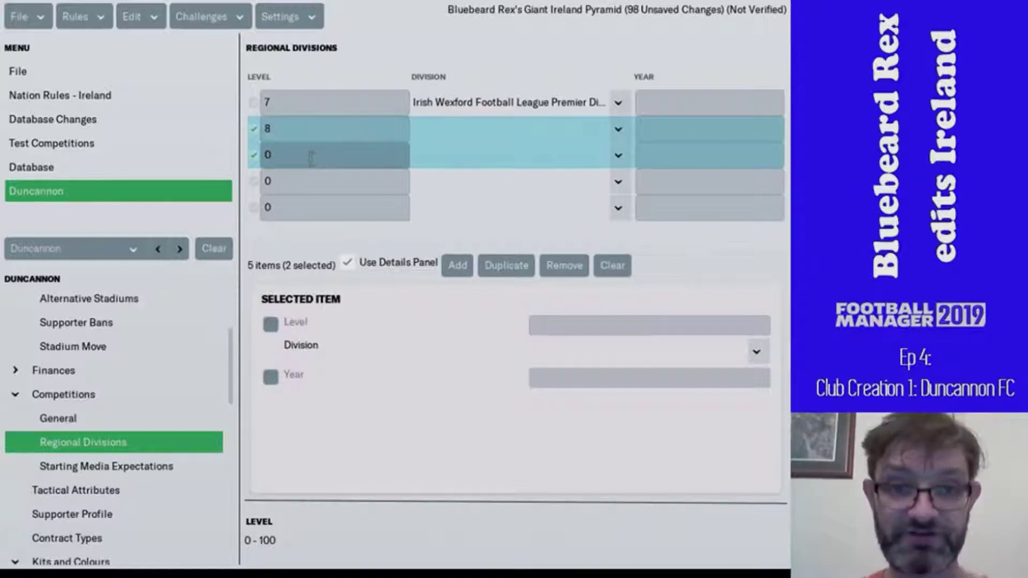
{"action": "type", "text": "9"}
{"action": "key", "text": "Tab"}
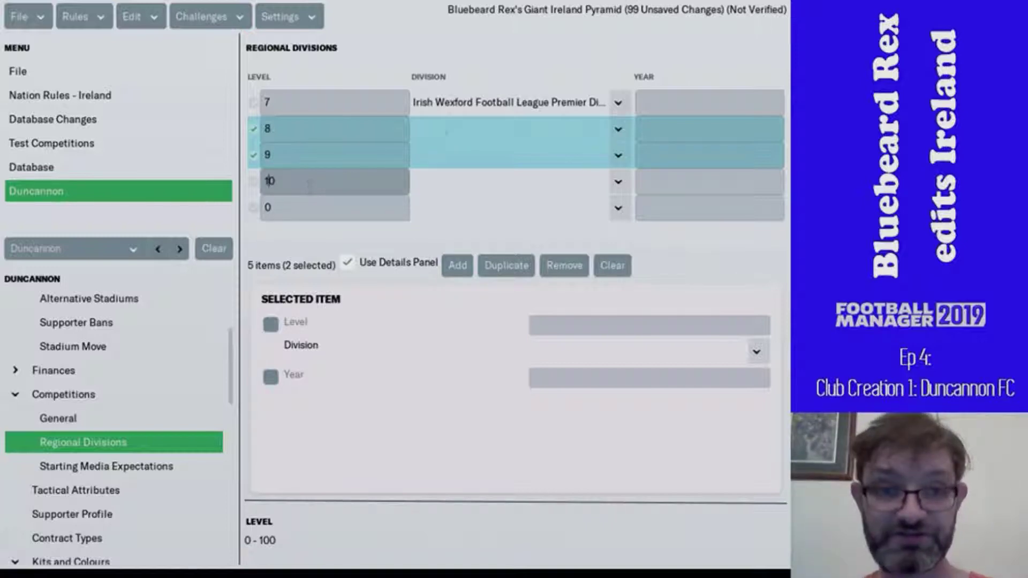
{"action": "left_click", "coordinate": [501, 156]}
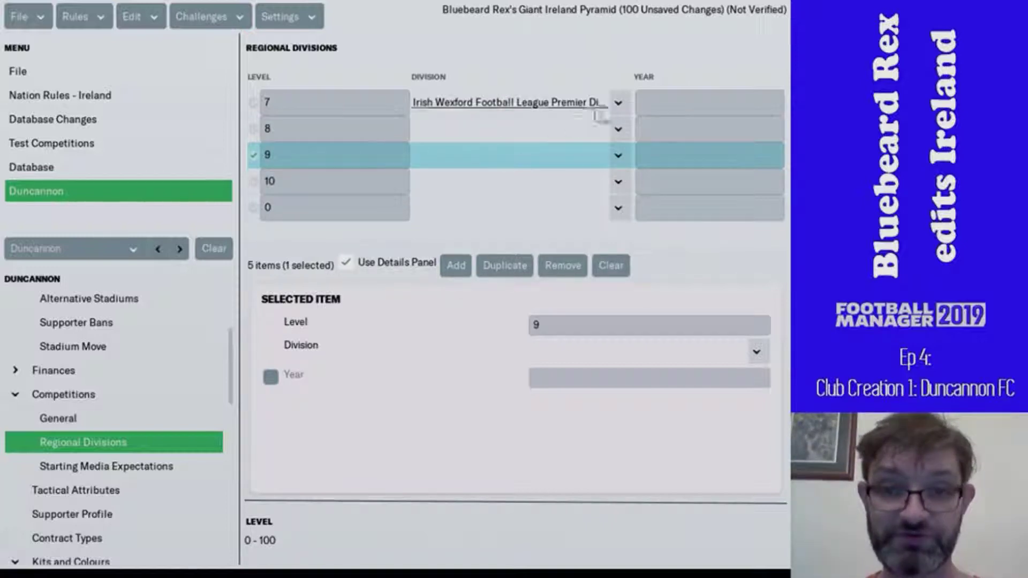
- Map level 10 to Irish Wexford Football League Second Division A
{"action": "left_click", "coordinate": [618, 130]}
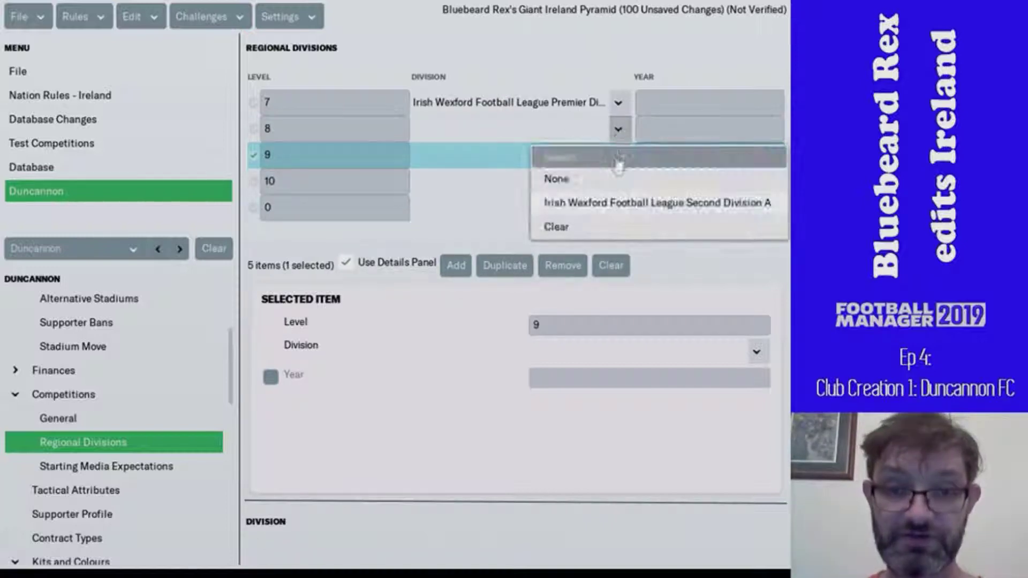
{"action": "left_click", "coordinate": [563, 114]}
{"action": "left_click", "coordinate": [618, 185]}
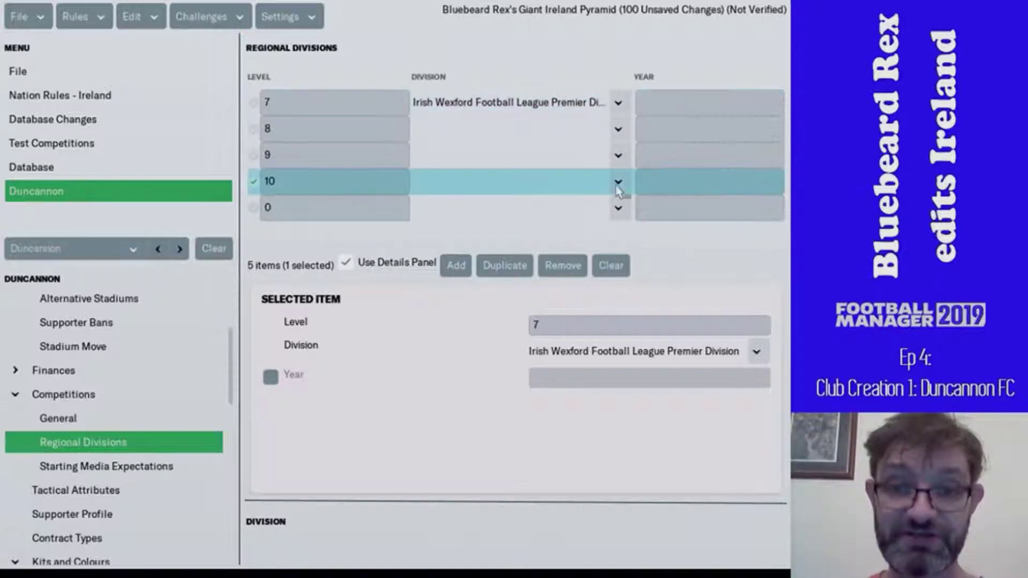
{"action": "left_click", "coordinate": [619, 183]}
{"action": "left_click", "coordinate": [603, 255]}
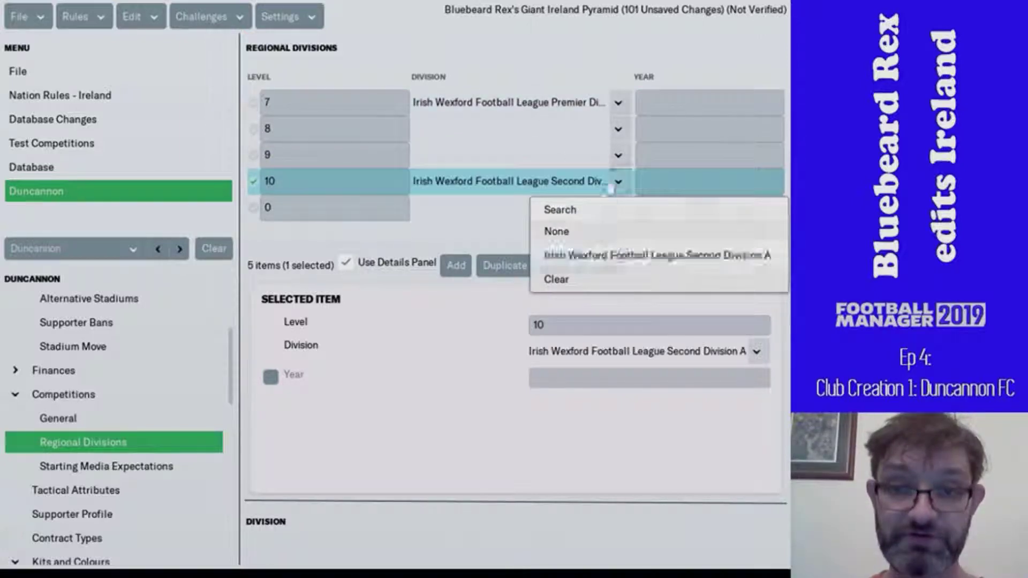
{"action": "left_click", "coordinate": [618, 129]}
- Filter competitions by name 'wexf'; assign Wexford First Division to level 8, Second Division to level 9
{"action": "left_click", "coordinate": [600, 156]}
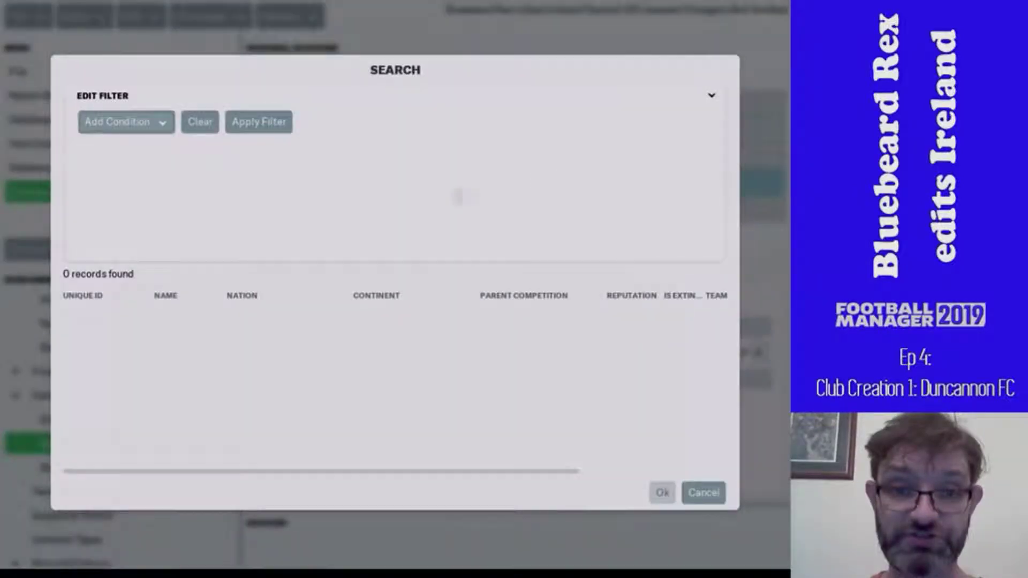
{"action": "left_click", "coordinate": [130, 128]}
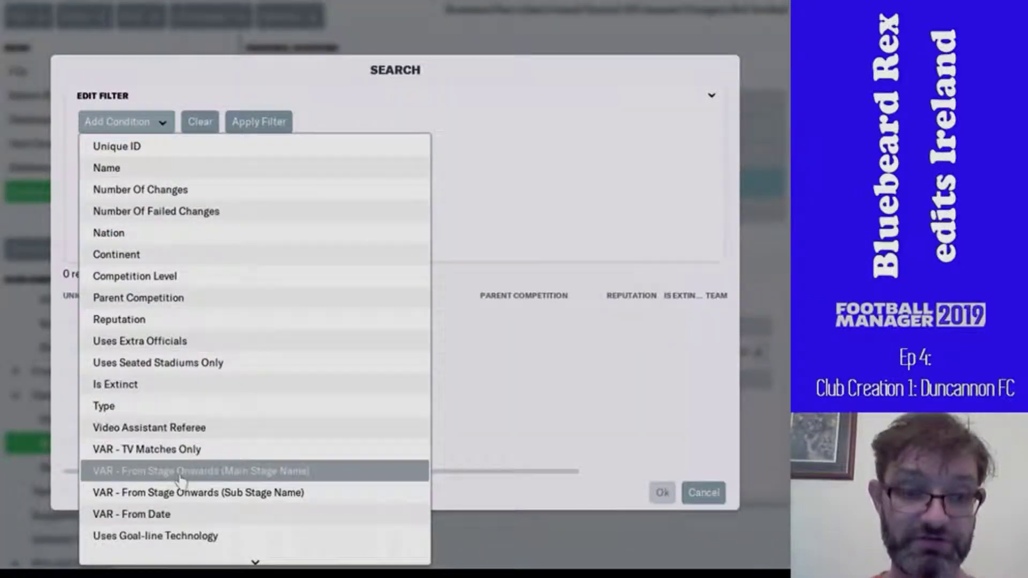
{"action": "left_click", "coordinate": [156, 171]}
{"action": "left_click", "coordinate": [546, 153]}
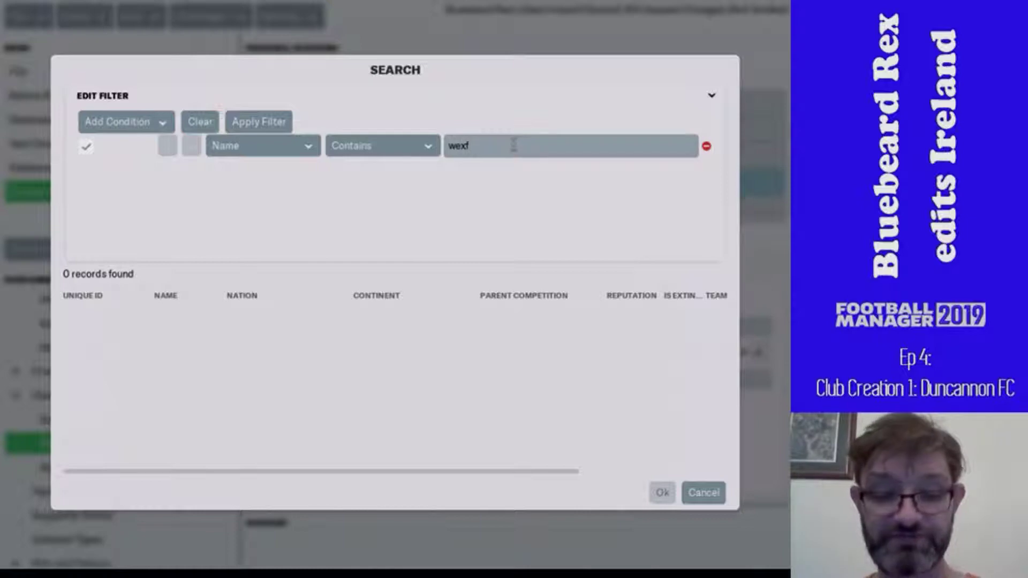
{"action": "key", "text": "Return"}
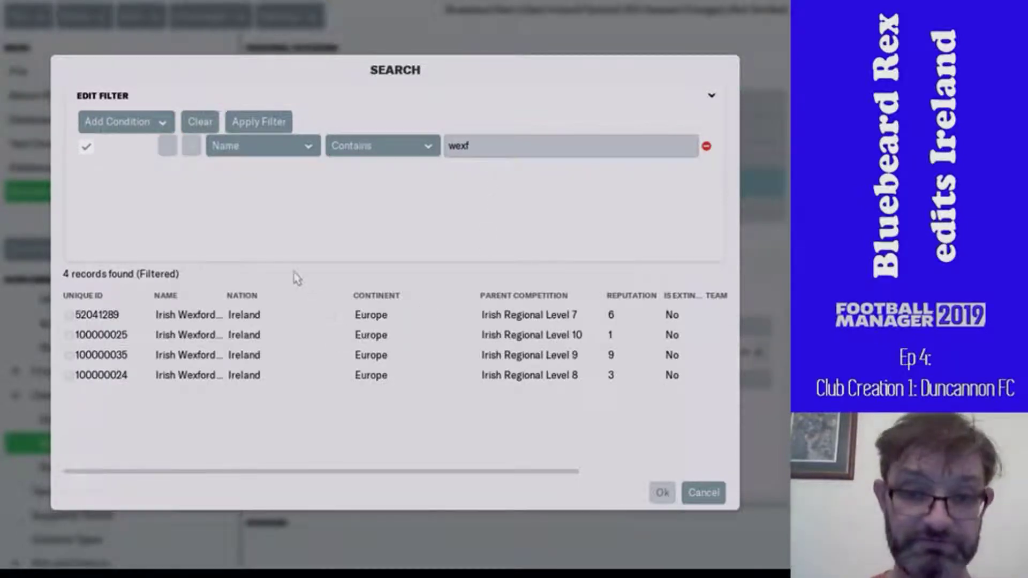
{"action": "double_click", "coordinate": [317, 378]}
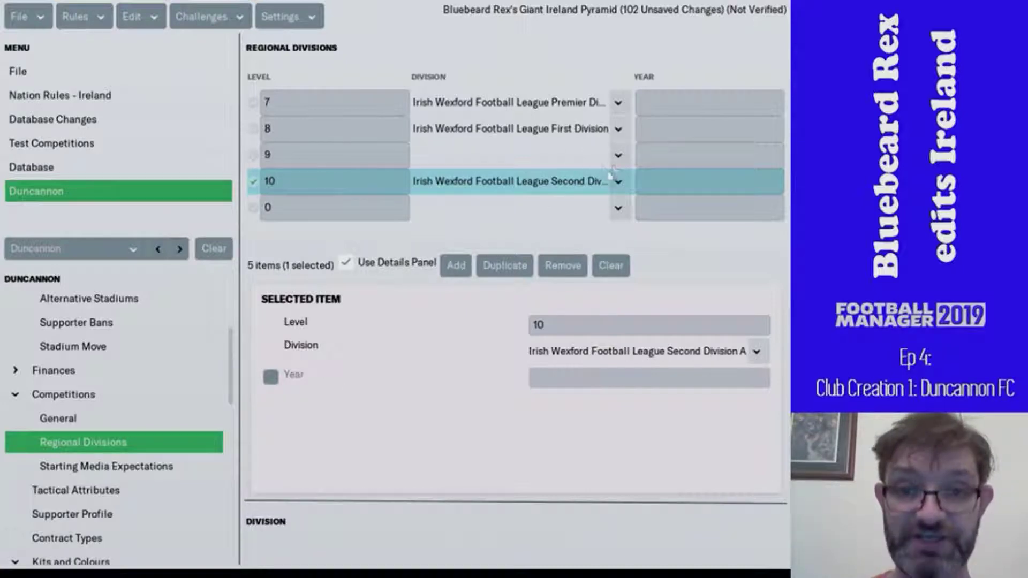
{"action": "left_click", "coordinate": [619, 155]}
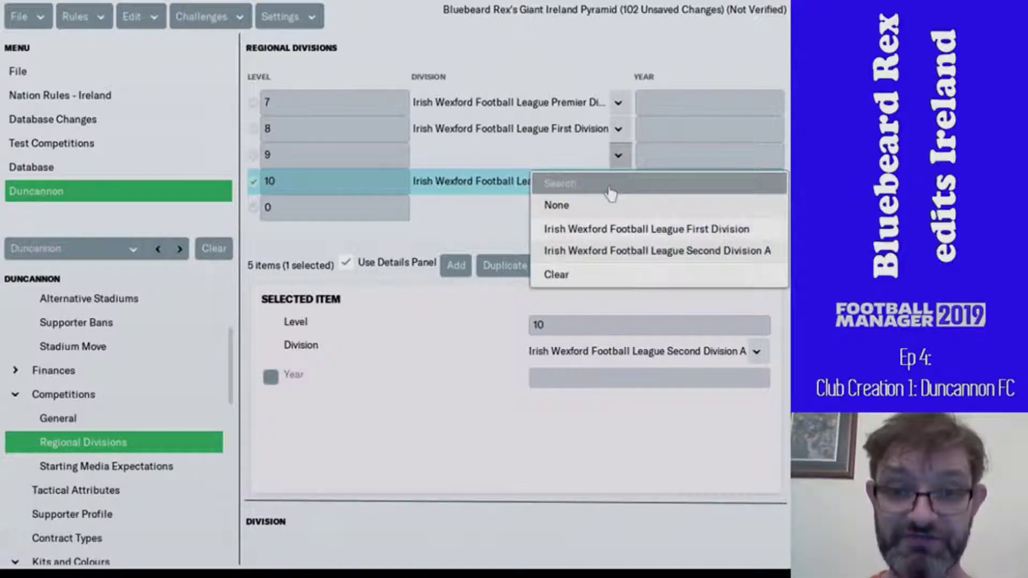
{"action": "left_click", "coordinate": [611, 190]}
{"action": "double_click", "coordinate": [302, 355]}
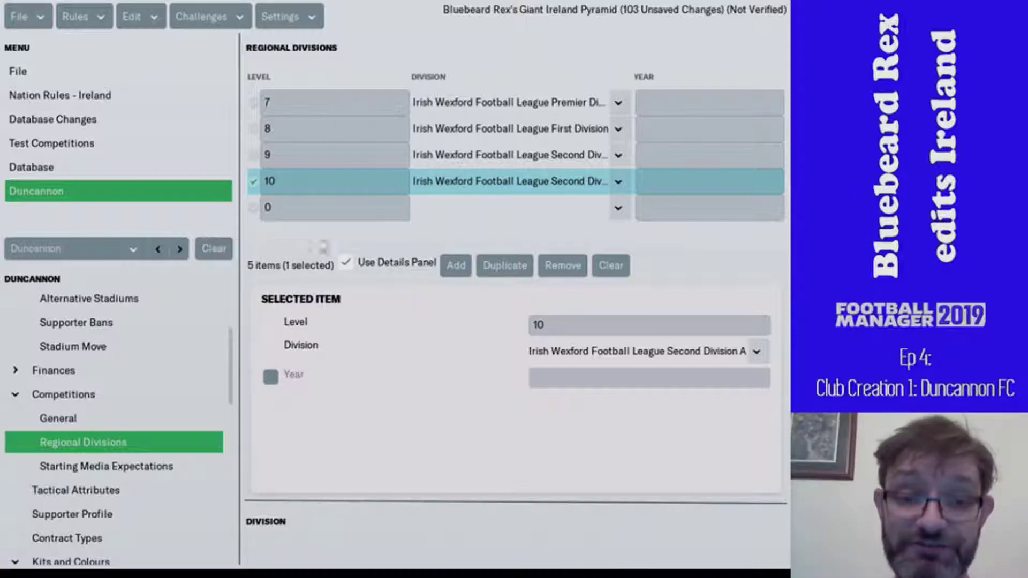
- Add new regional table rows for levels 3, 4, 5 and 6
{"action": "left_click", "coordinate": [359, 208]}
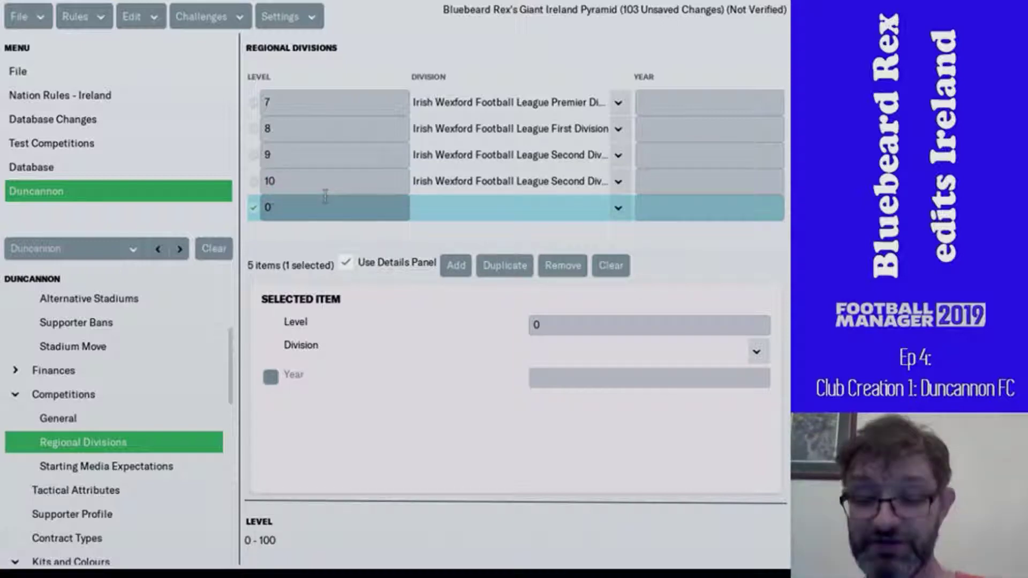
{"action": "type", "text": "3"}
{"action": "left_click", "coordinate": [454, 273]}
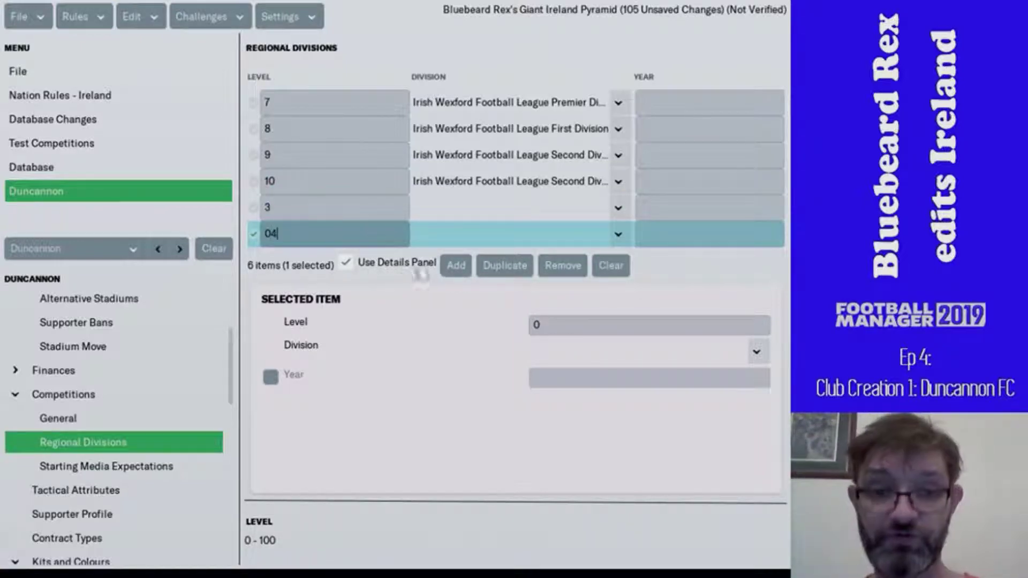
{"action": "left_click", "coordinate": [455, 266]}
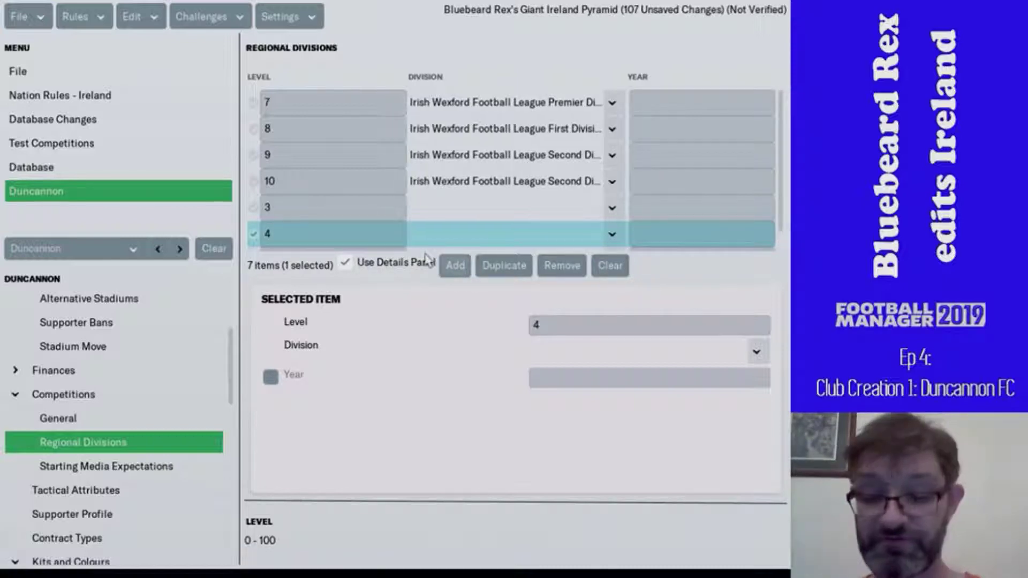
{"action": "scroll", "coordinate": [385, 215], "scroll_direction": "down", "scroll_amount": 1}
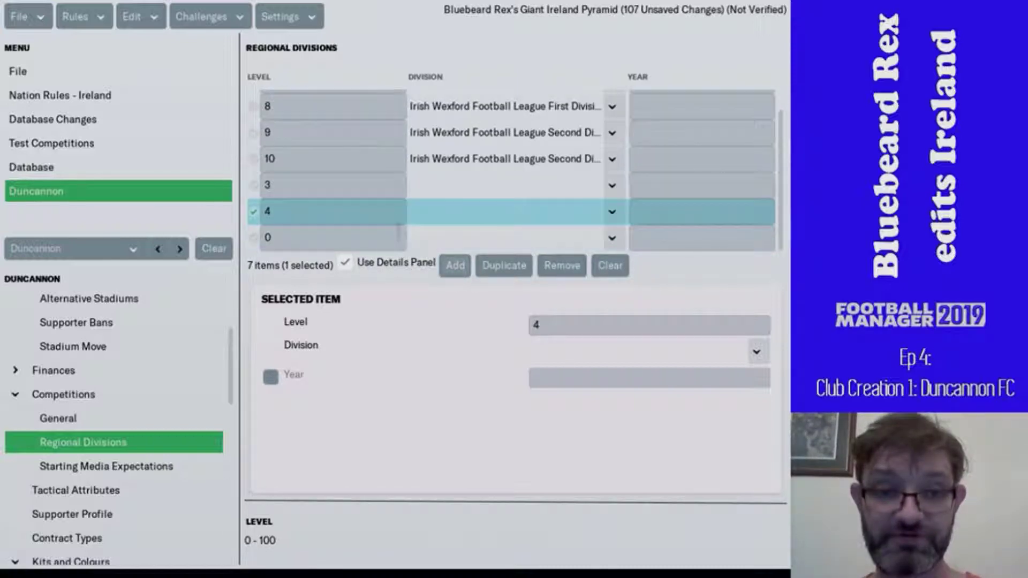
{"action": "left_click", "coordinate": [364, 244]}
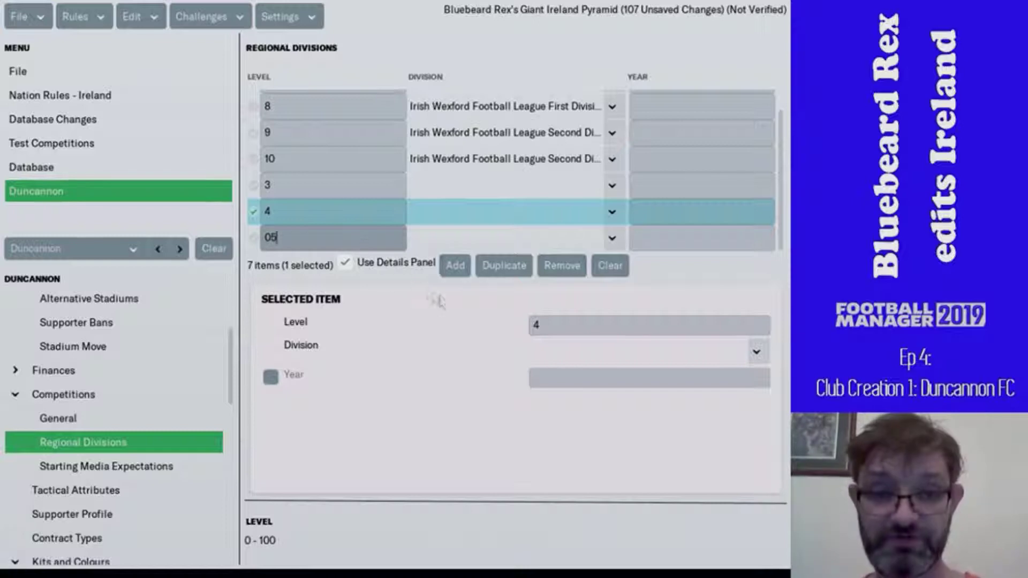
{"action": "left_click", "coordinate": [460, 269]}
{"action": "scroll", "coordinate": [364, 238], "scroll_direction": "down", "scroll_amount": 1}
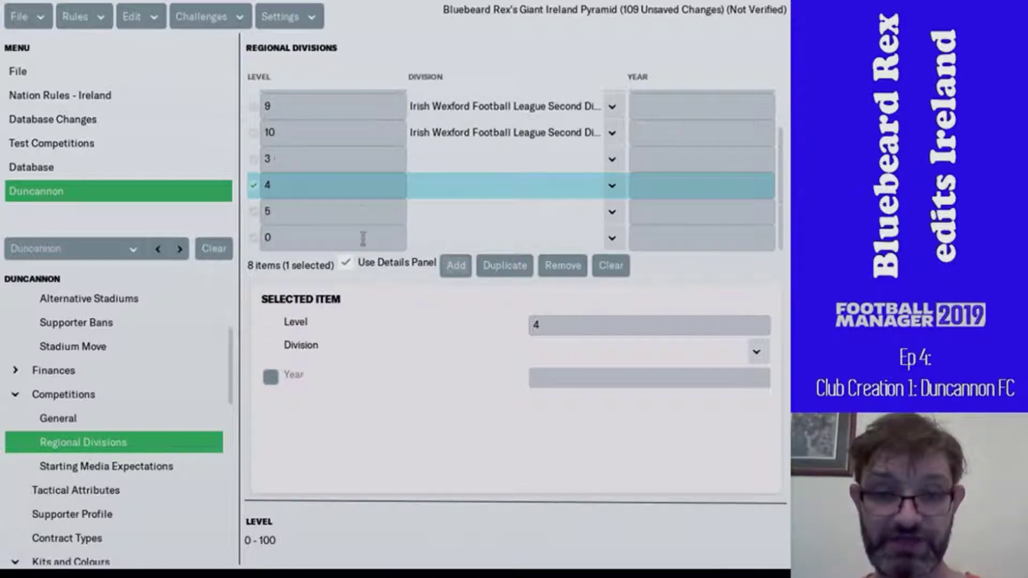
{"action": "left_click", "coordinate": [363, 238]}
{"action": "type", "text": "6"}
{"action": "left_click", "coordinate": [449, 268]}
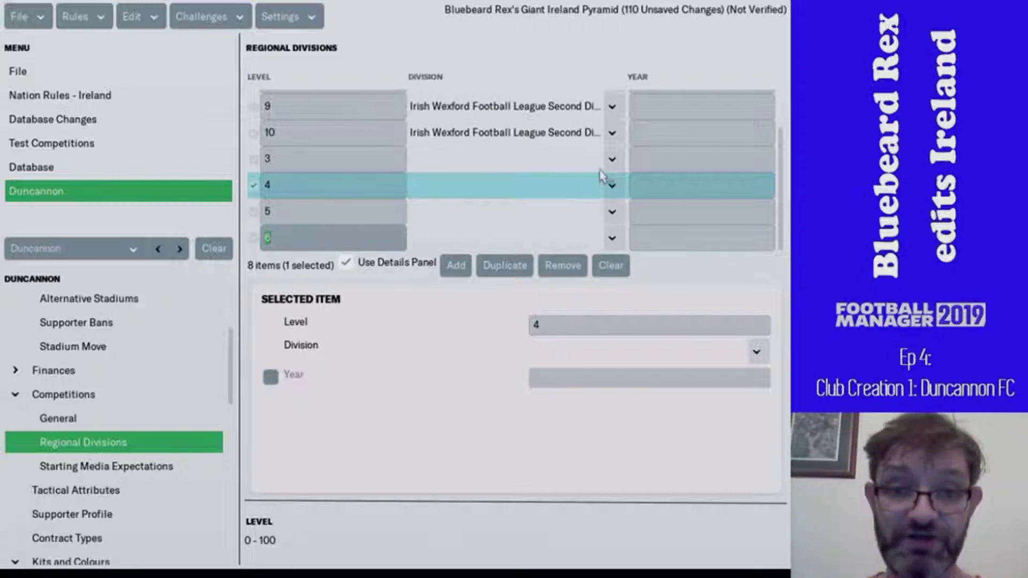
{"action": "left_click", "coordinate": [612, 159]}
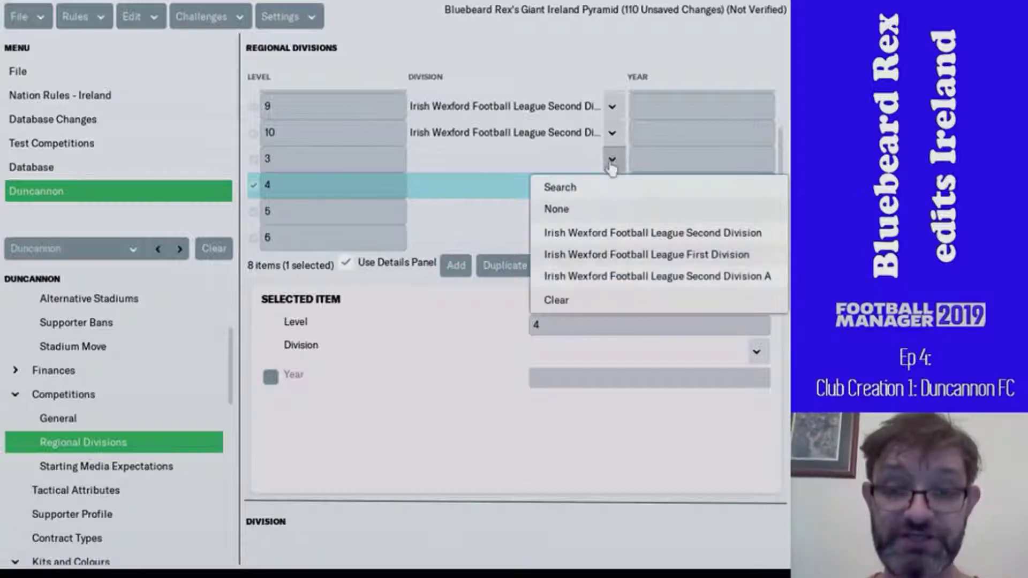
- Add a Nation Is 'ireland' condition to the competition search filter
{"action": "left_click", "coordinate": [584, 190]}
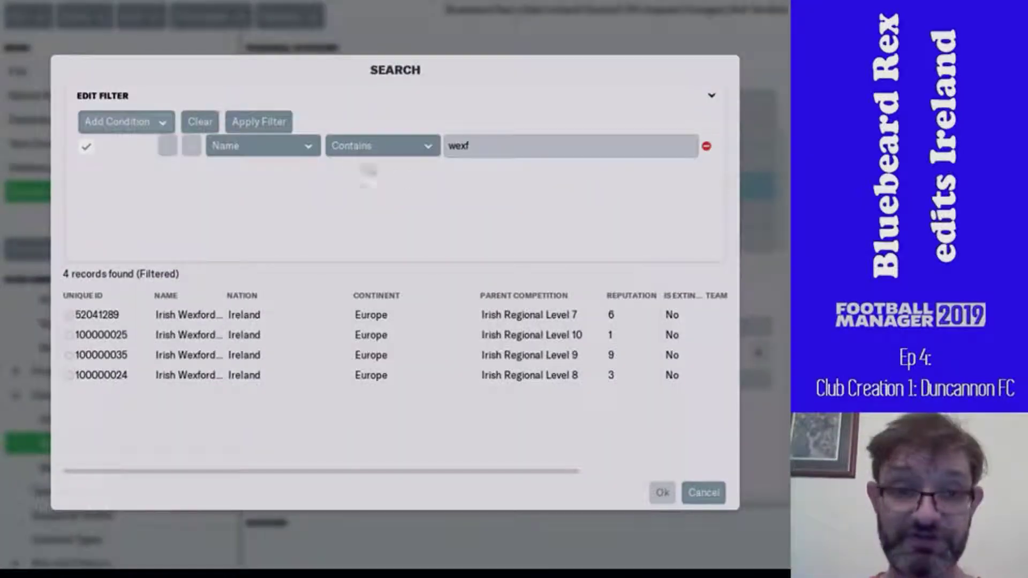
{"action": "left_click", "coordinate": [466, 146]}
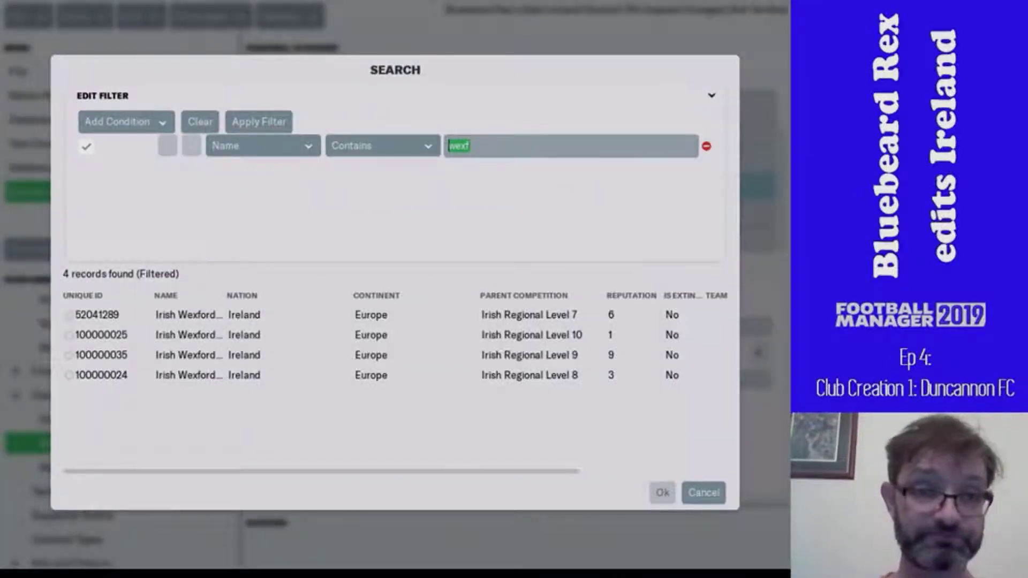
{"action": "left_click", "coordinate": [163, 129]}
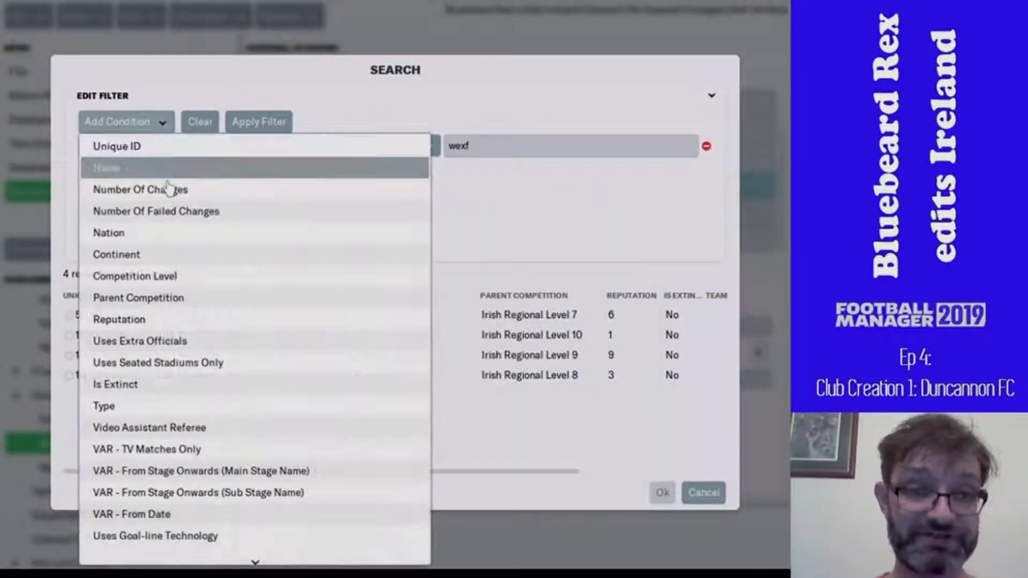
{"action": "left_click", "coordinate": [163, 234]}
{"action": "left_click", "coordinate": [420, 174]}
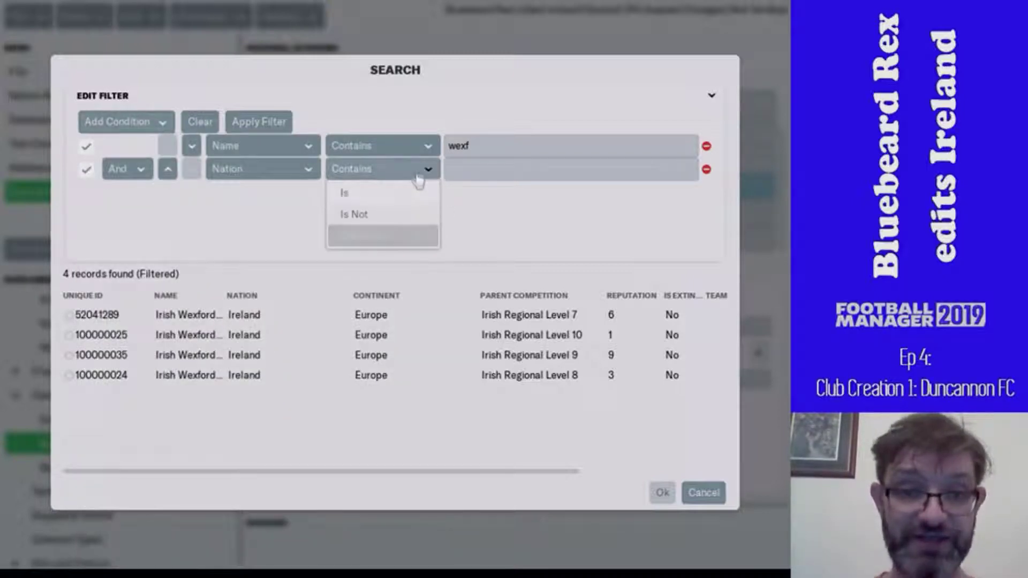
{"action": "left_click", "coordinate": [401, 194]}
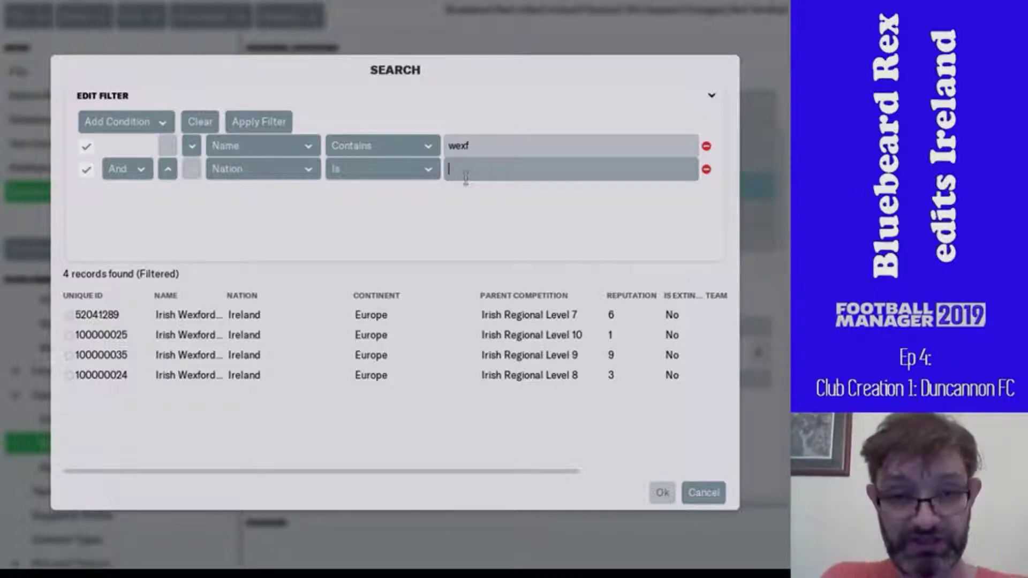
{"action": "type", "text": "ireland"}
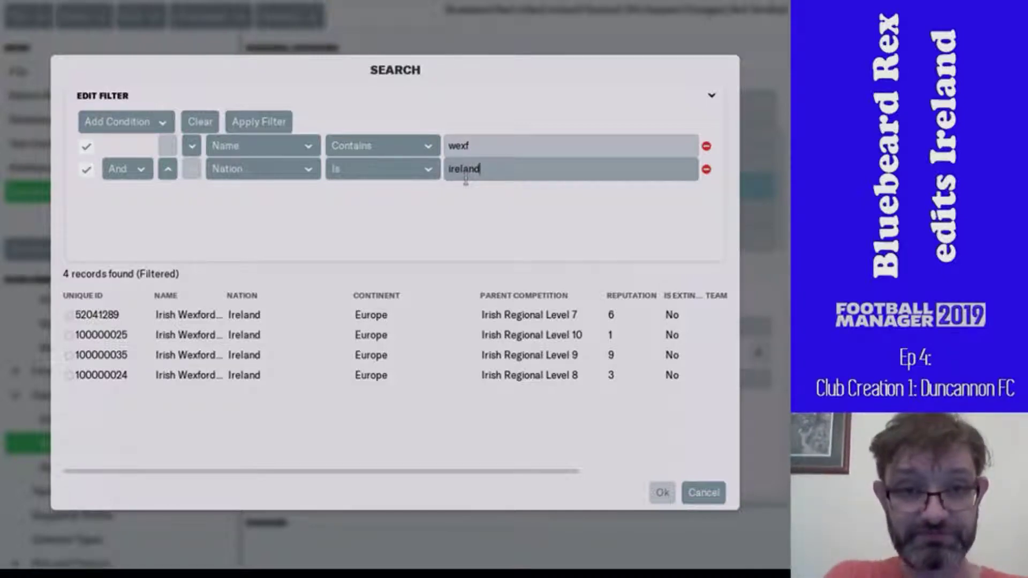
{"action": "key", "text": "Return"}
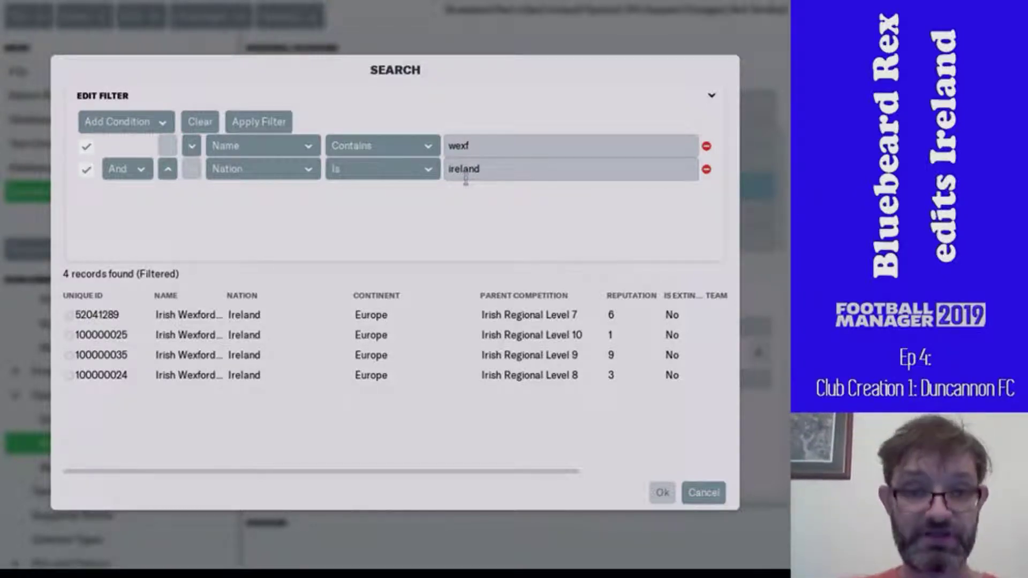
- Filter by Competition Level Is 3 and assign Irish Second Division - South to level 3
{"action": "left_click", "coordinate": [270, 158]}
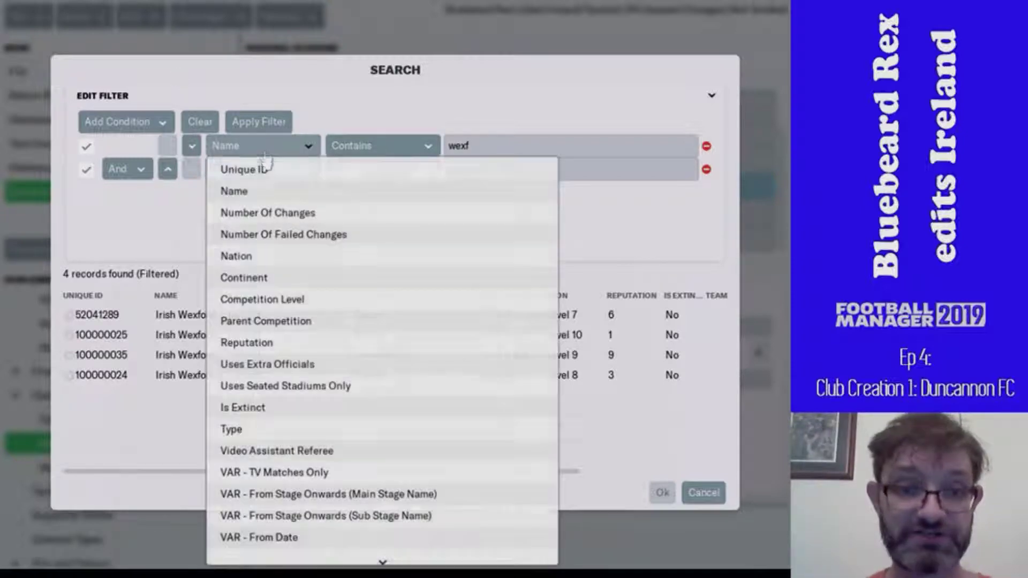
{"action": "left_click", "coordinate": [277, 299]}
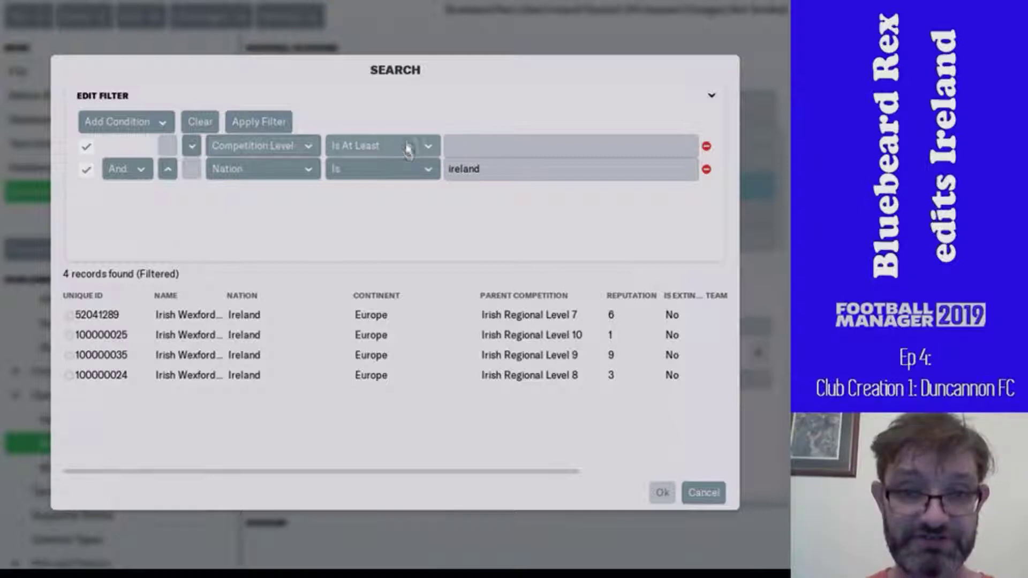
{"action": "left_click", "coordinate": [411, 148]}
{"action": "left_click", "coordinate": [356, 235]}
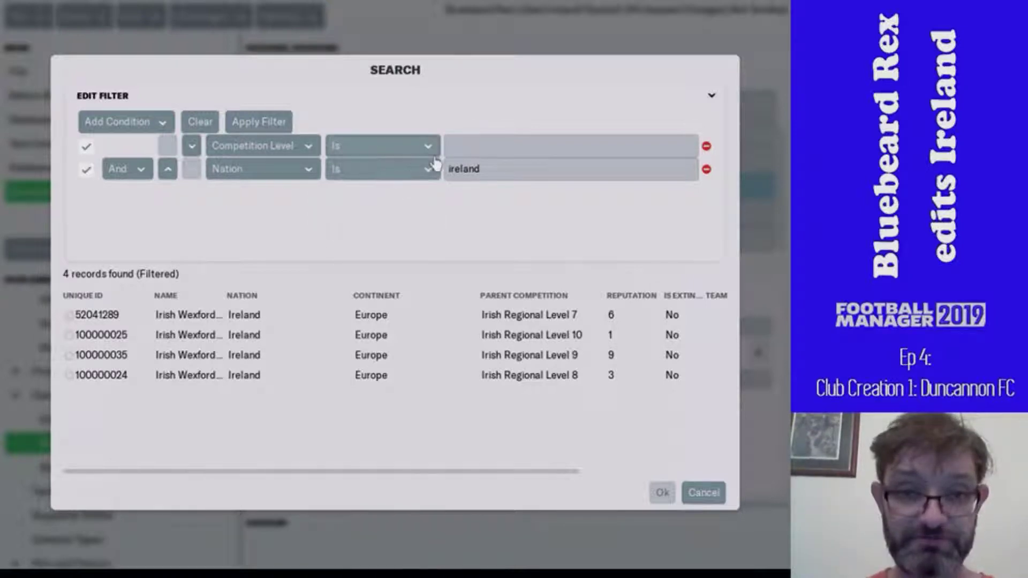
{"action": "type", "text": "3"}
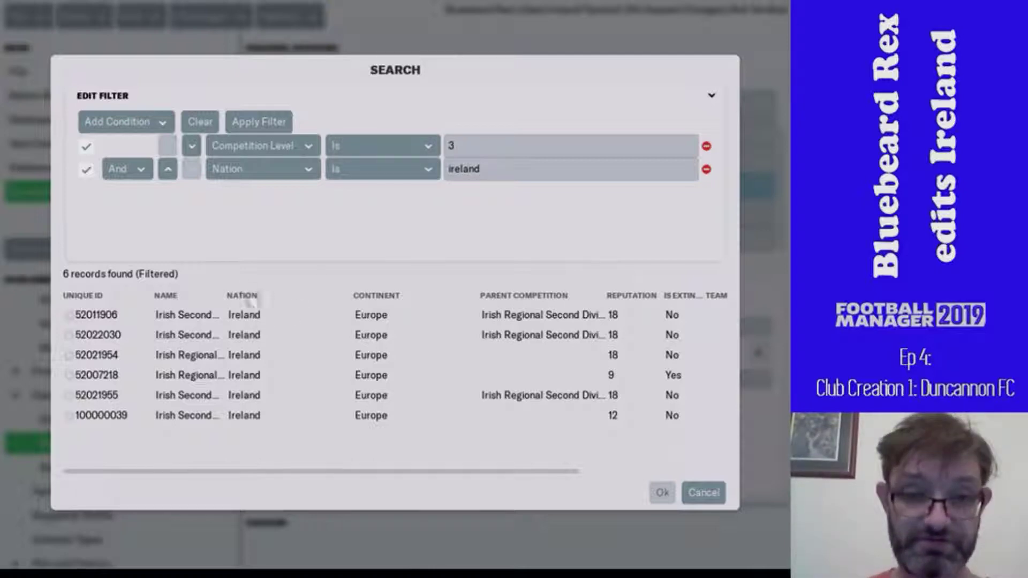
{"action": "left_click", "coordinate": [558, 317]}
{"action": "left_click_drag", "start_coordinate": [223, 294], "coordinate": [360, 321]}
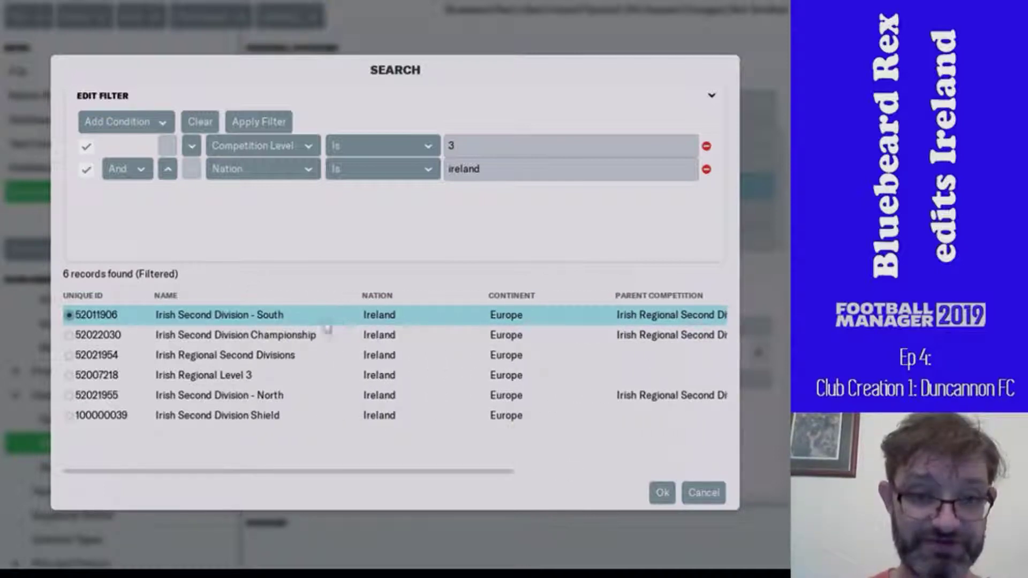
{"action": "double_click", "coordinate": [287, 316]}
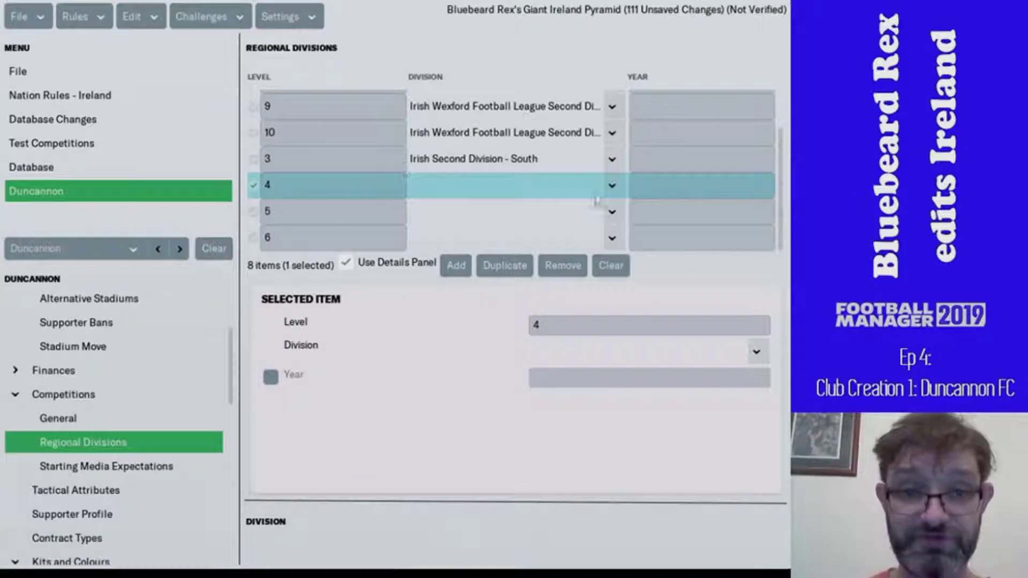
- Assign Irish Leinster Senior League Premier Division South to level 4 via a level 4 search
{"action": "left_click", "coordinate": [612, 186]}
{"action": "left_click", "coordinate": [580, 217]}
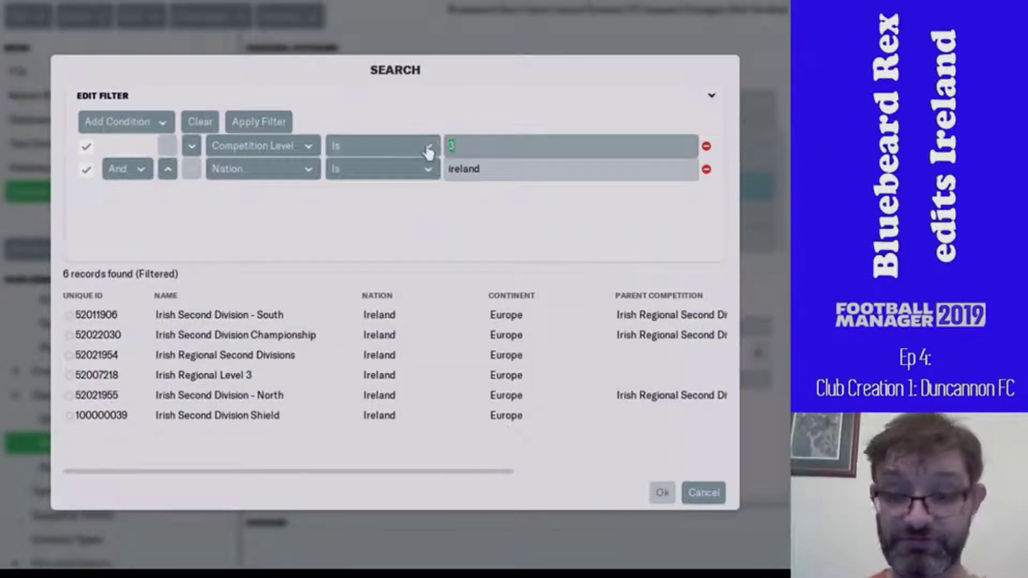
{"action": "type", "text": "4"}
{"action": "key", "text": "Return"}
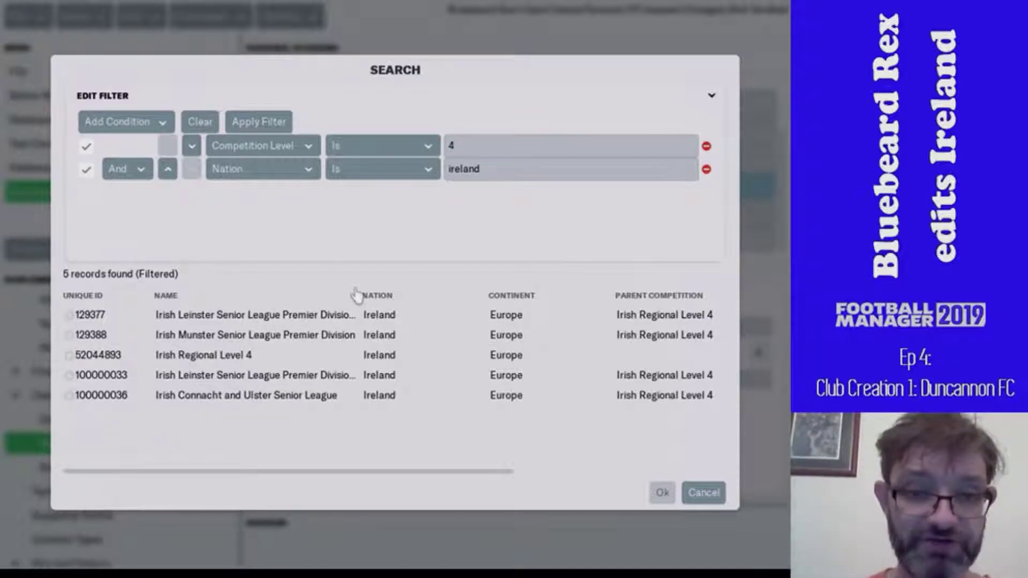
{"action": "left_click_drag", "start_coordinate": [361, 287], "coordinate": [416, 286]}
{"action": "double_click", "coordinate": [363, 381]}
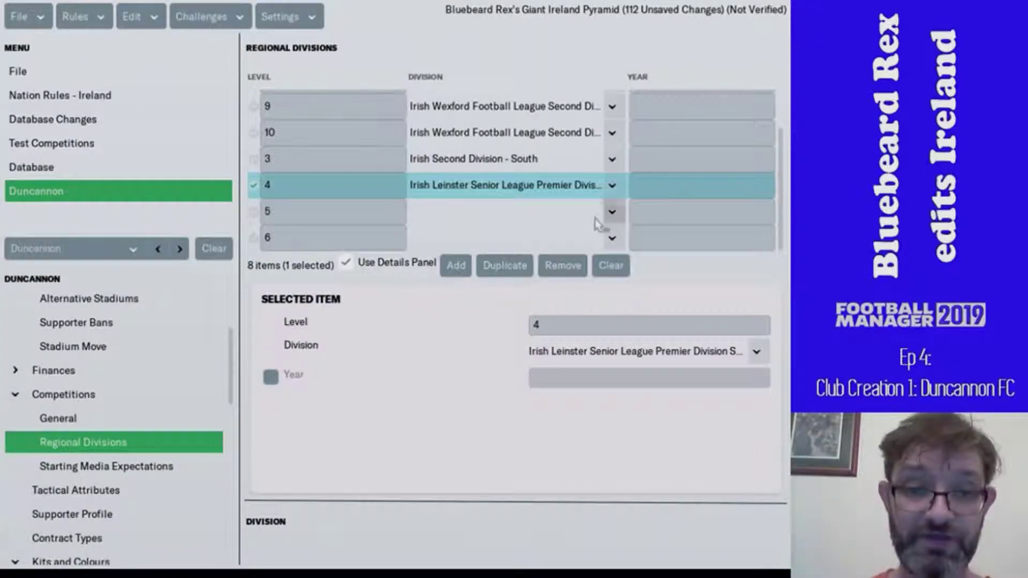
- Assign Irish South East Super League to level 5 via a level 5 search
{"action": "left_click", "coordinate": [612, 214]}
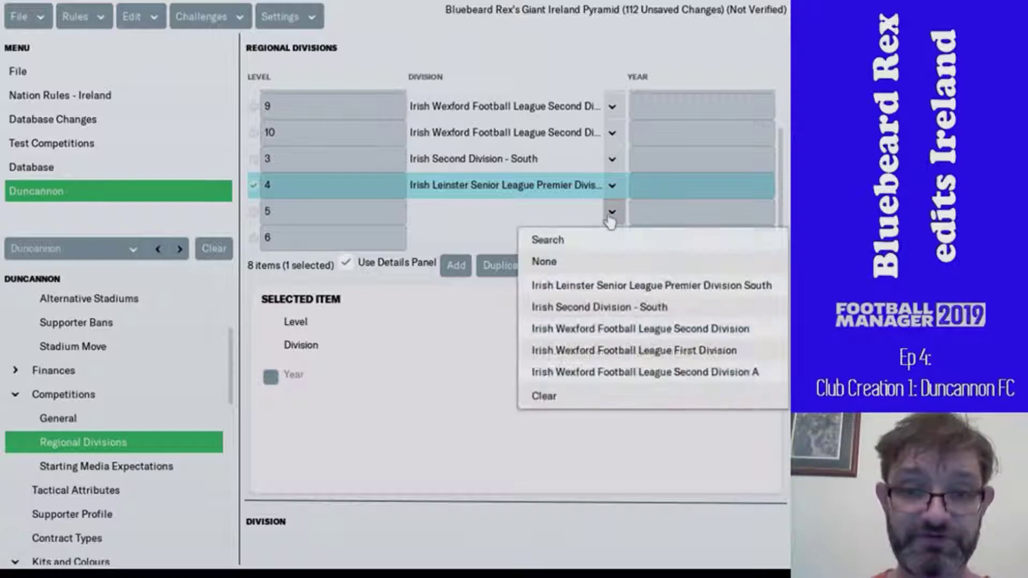
{"action": "left_click", "coordinate": [589, 240]}
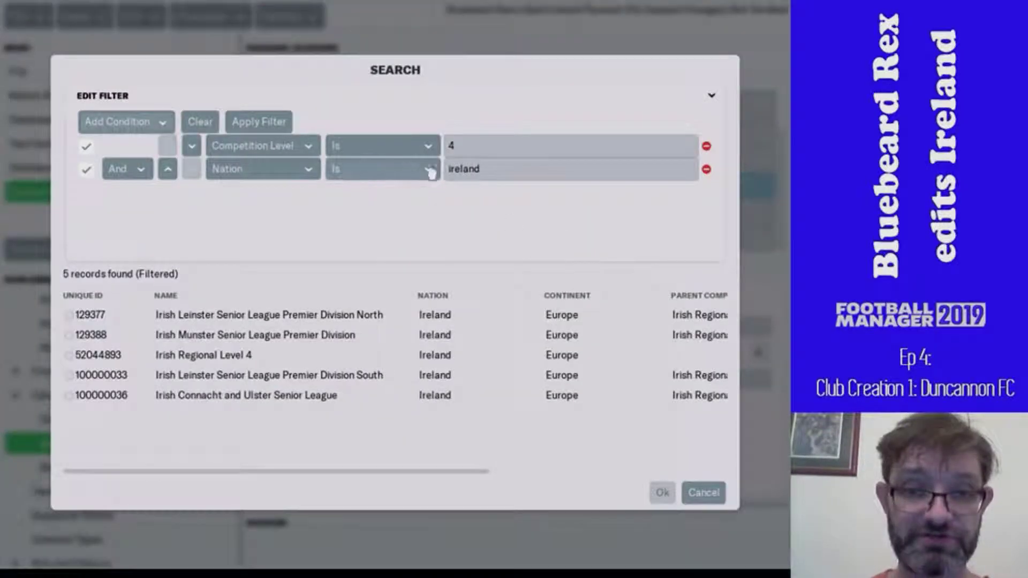
{"action": "left_click", "coordinate": [230, 155]}
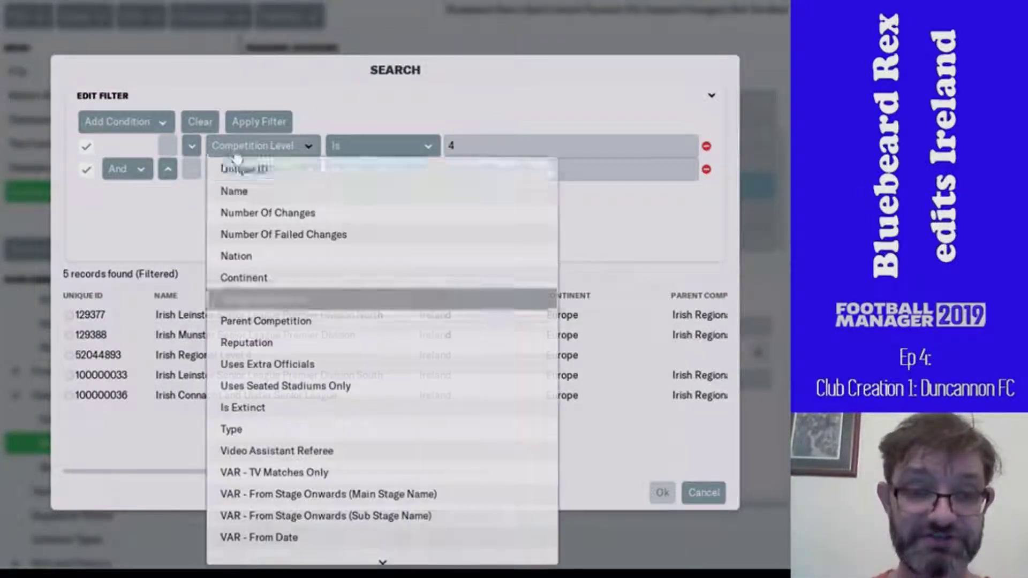
{"action": "left_click", "coordinate": [444, 147]}
{"action": "left_click", "coordinate": [447, 146]}
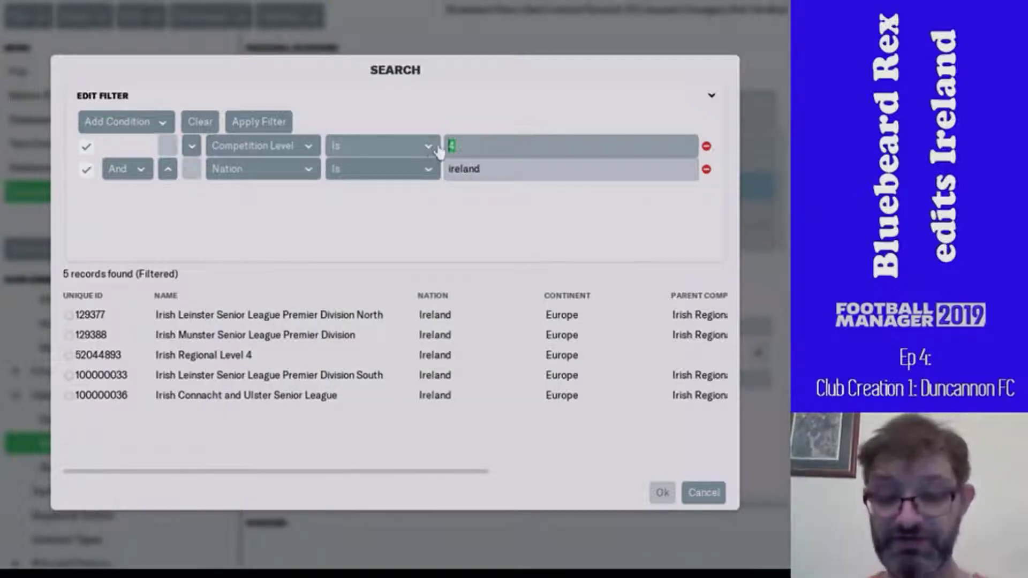
{"action": "type", "text": "5"}
{"action": "key", "text": "Return"}
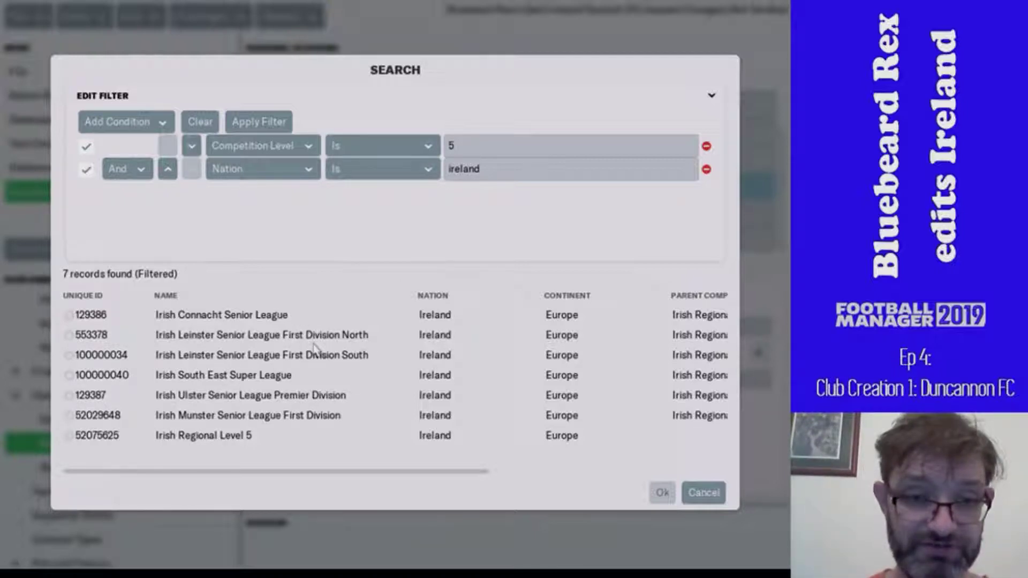
{"action": "left_click", "coordinate": [316, 375]}
{"action": "double_click", "coordinate": [302, 380]}
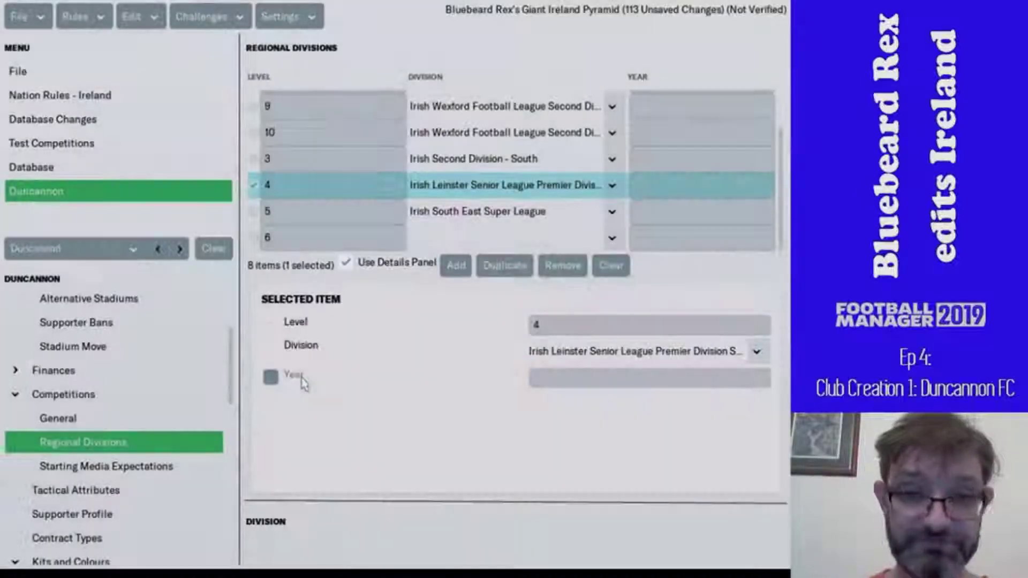
- Assign Irish South East Championship to level 6 via a level 6 search
{"action": "left_click", "coordinate": [611, 238]}
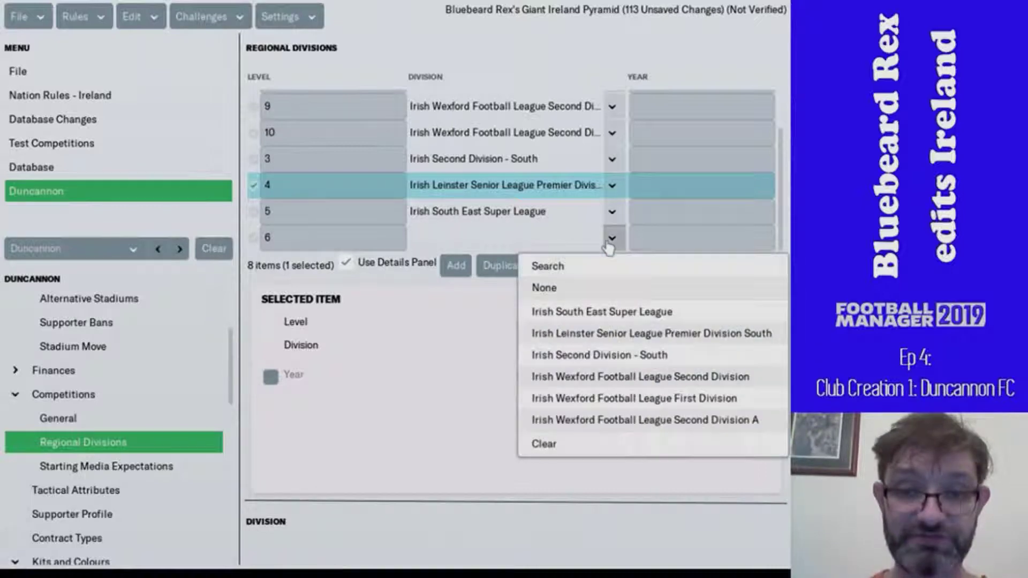
{"action": "left_click", "coordinate": [575, 274]}
{"action": "left_click", "coordinate": [458, 146]}
{"action": "key", "text": "BackSpace"}
{"action": "type", "text": "6"}
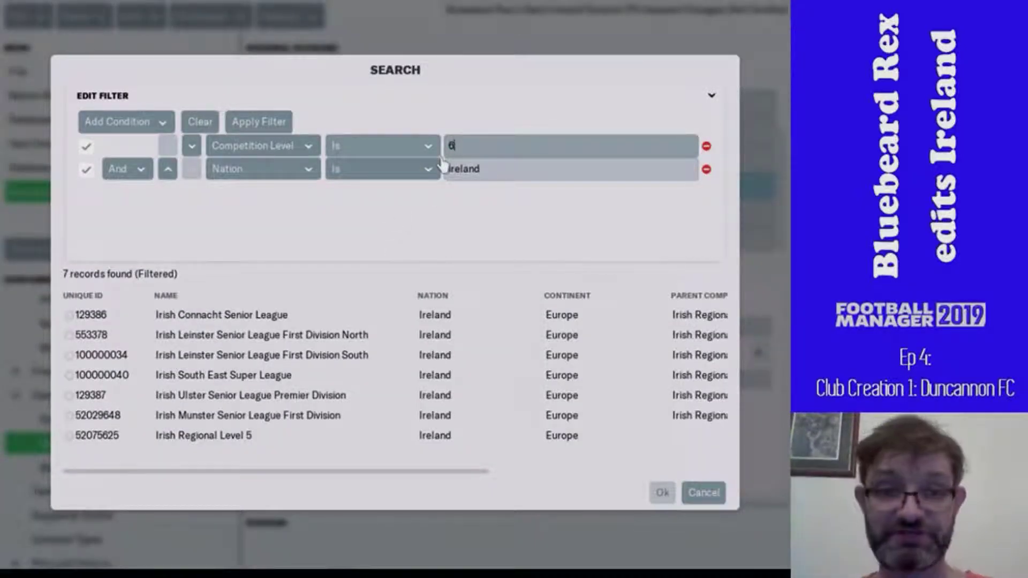
{"action": "key", "text": "Return"}
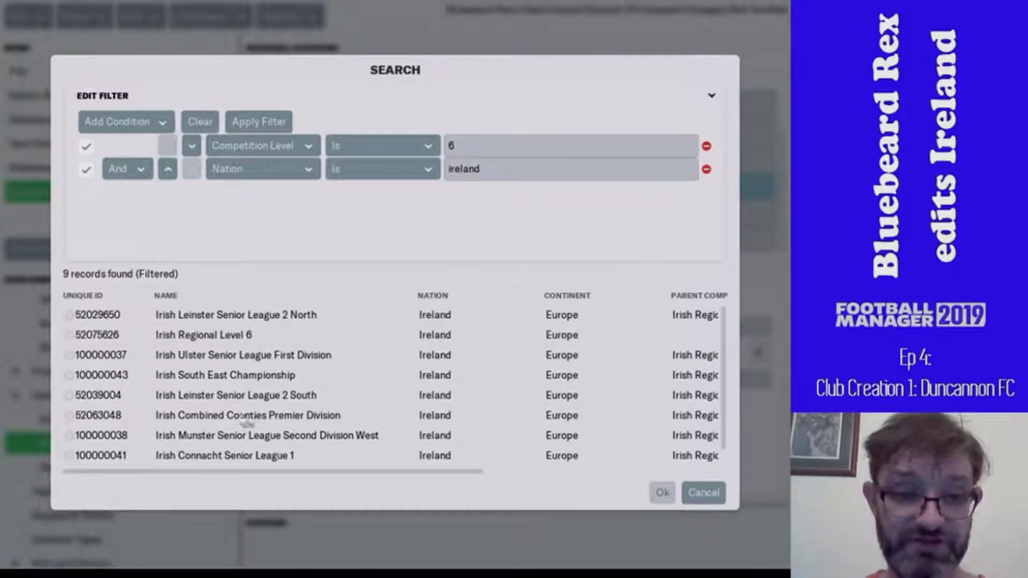
{"action": "double_click", "coordinate": [233, 384]}
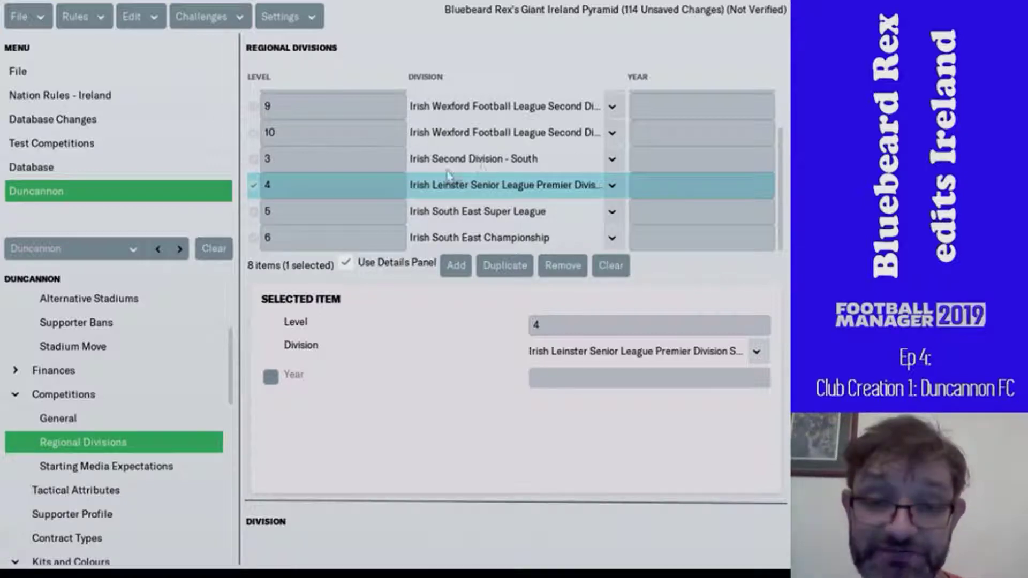
{"action": "scroll", "coordinate": [447, 174], "scroll_direction": "up", "scroll_amount": 2}
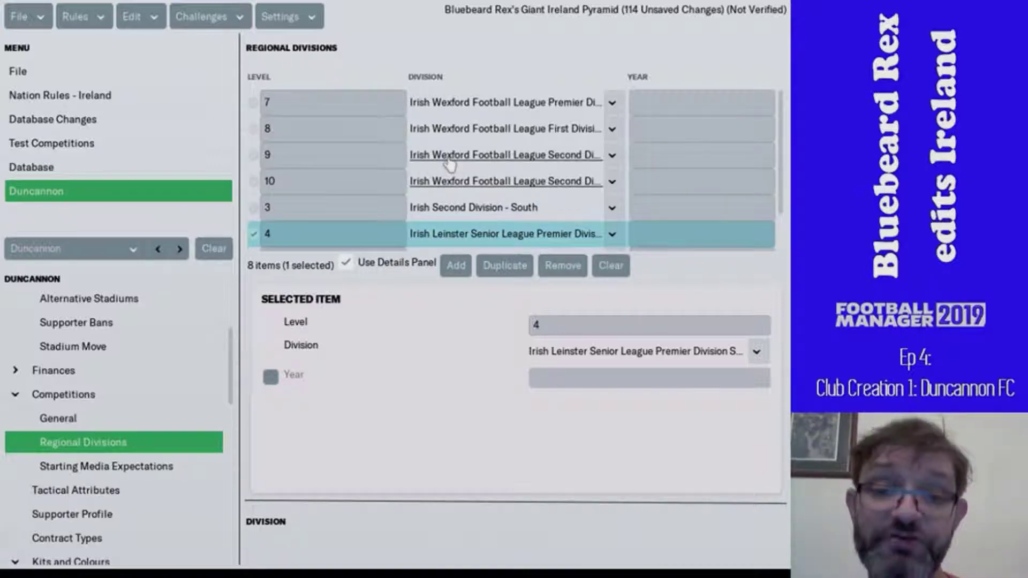
{"action": "scroll", "coordinate": [450, 164], "scroll_direction": "down", "scroll_amount": 2}
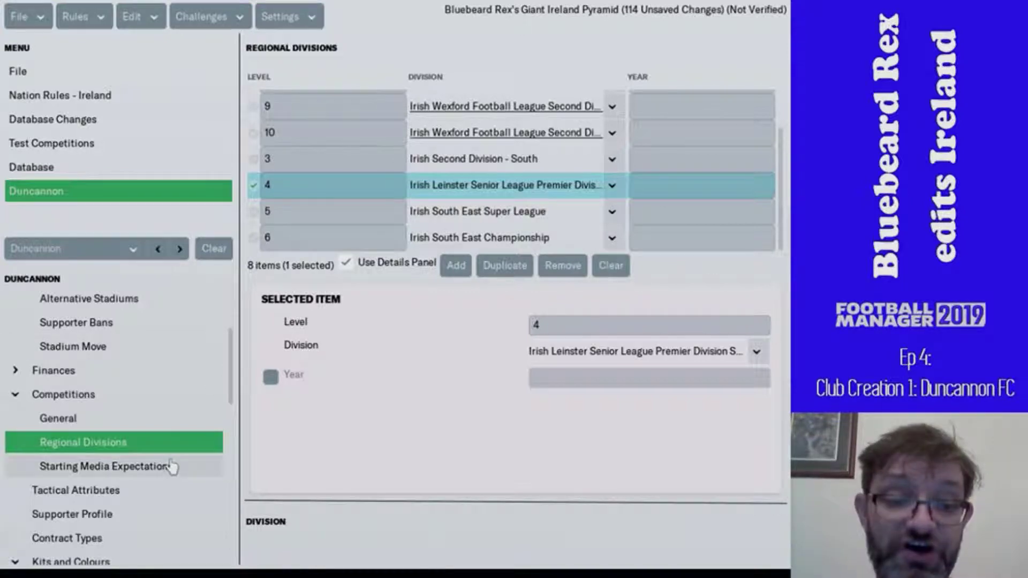
{"action": "scroll", "coordinate": [153, 513], "scroll_direction": "down", "scroll_amount": 3}
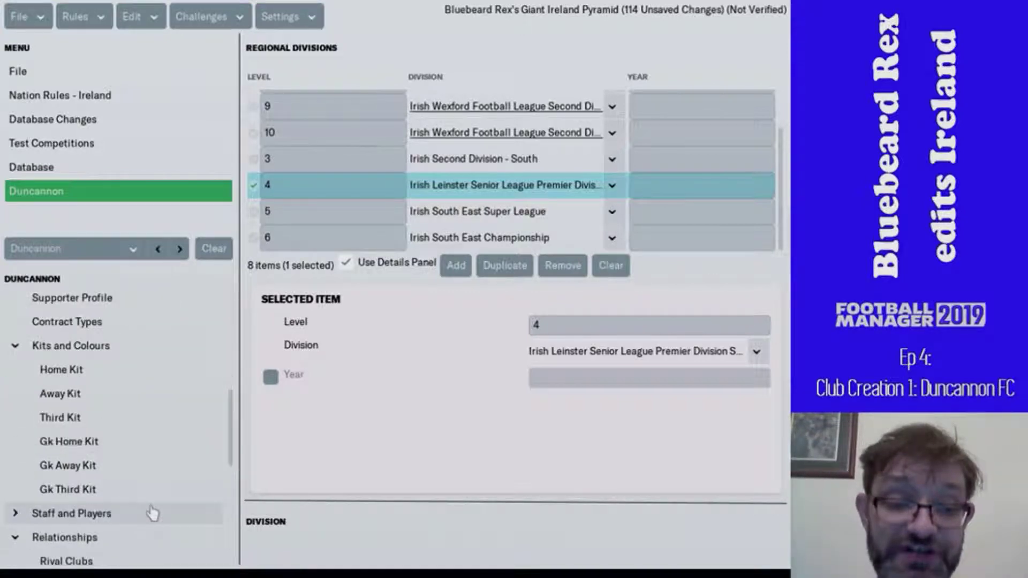
{"action": "scroll", "coordinate": [108, 438], "scroll_direction": "down", "scroll_amount": 2}
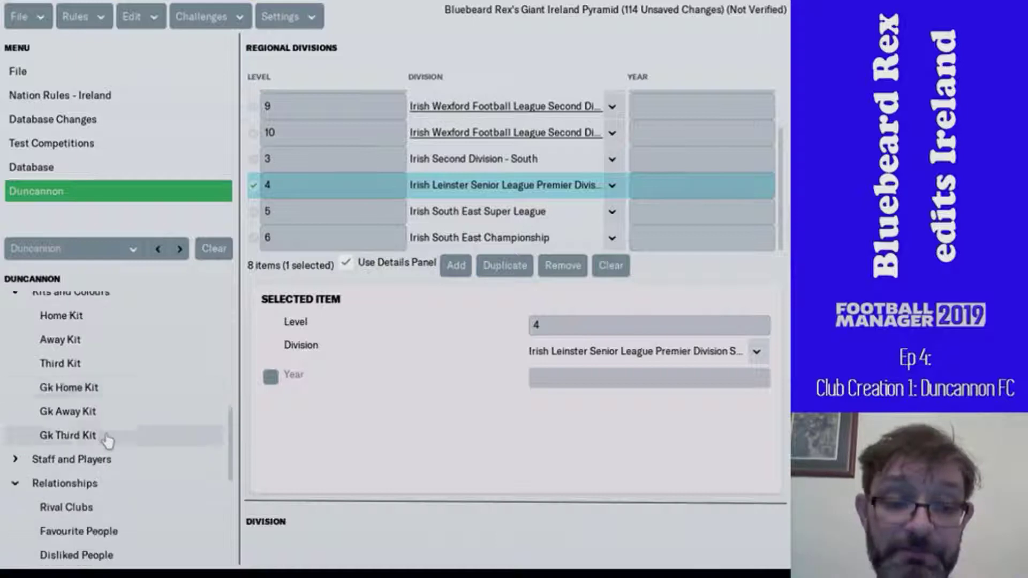
{"action": "scroll", "coordinate": [107, 441], "scroll_direction": "down", "scroll_amount": 3}
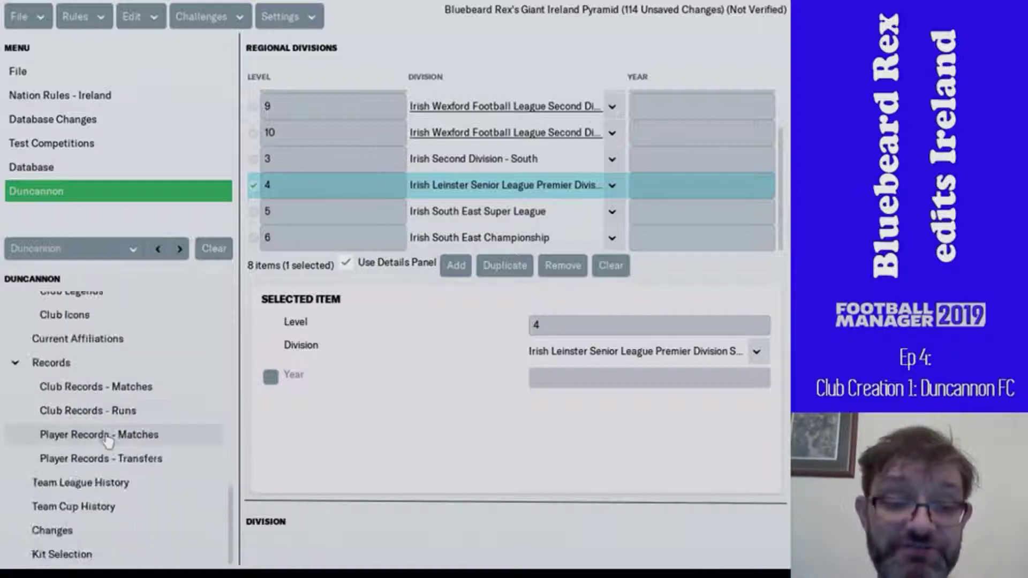
{"action": "scroll", "coordinate": [108, 440], "scroll_direction": "up", "scroll_amount": 9}
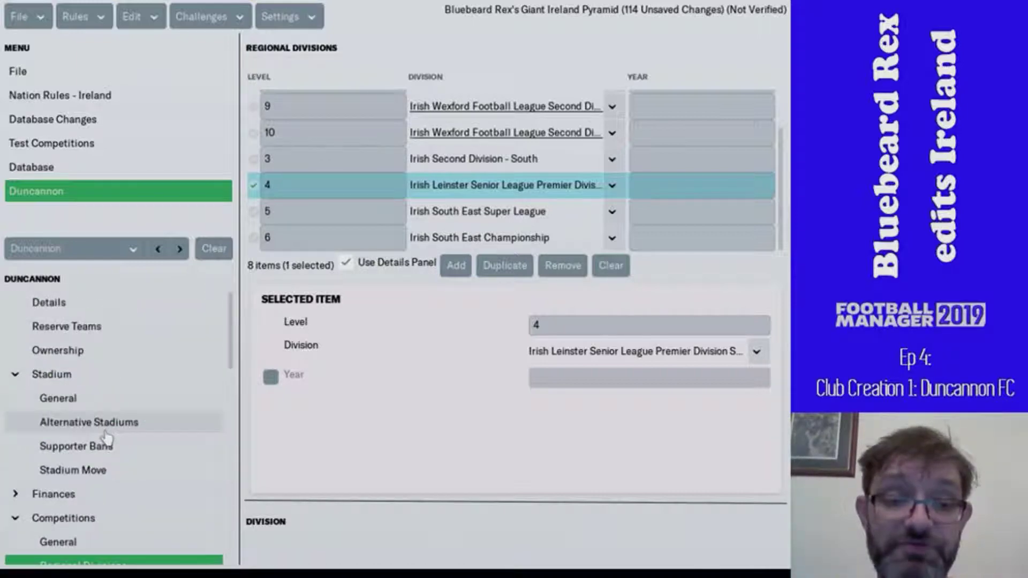